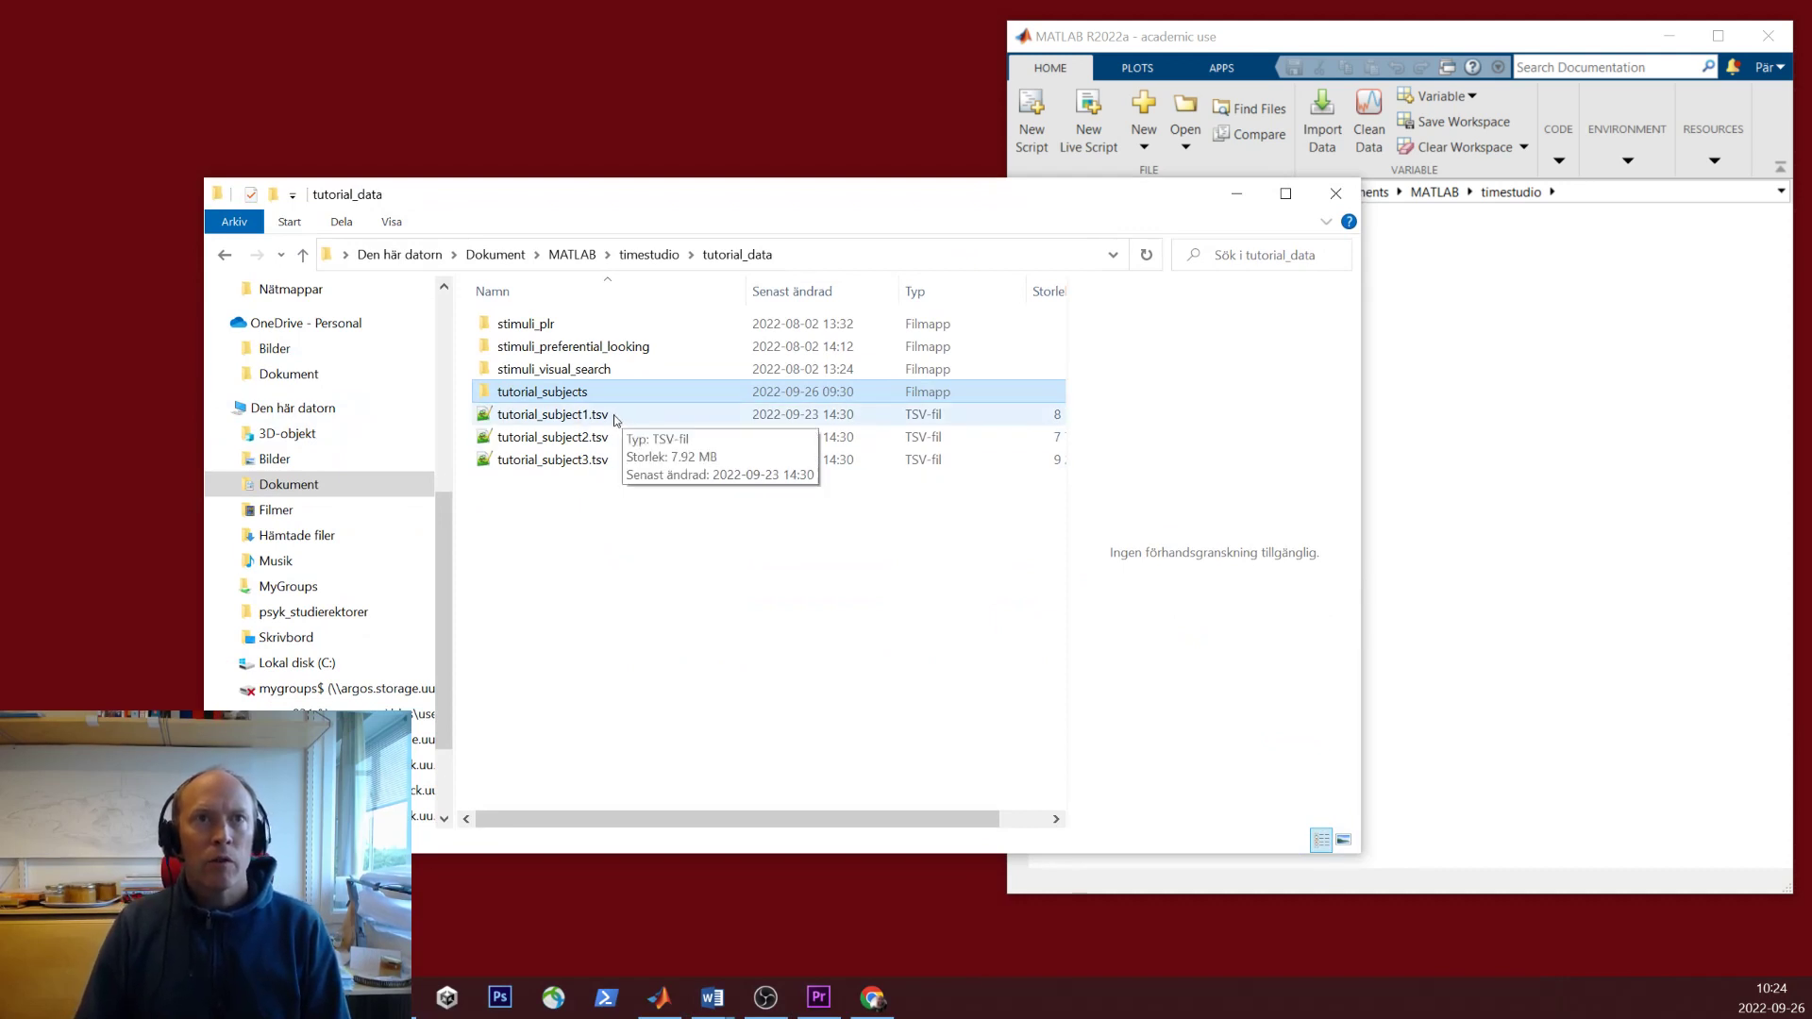
- Preview tutorial_subject1–3.tsv in tutorial_data, then drag Explorer down to uncover MATLAB
click(614, 418)
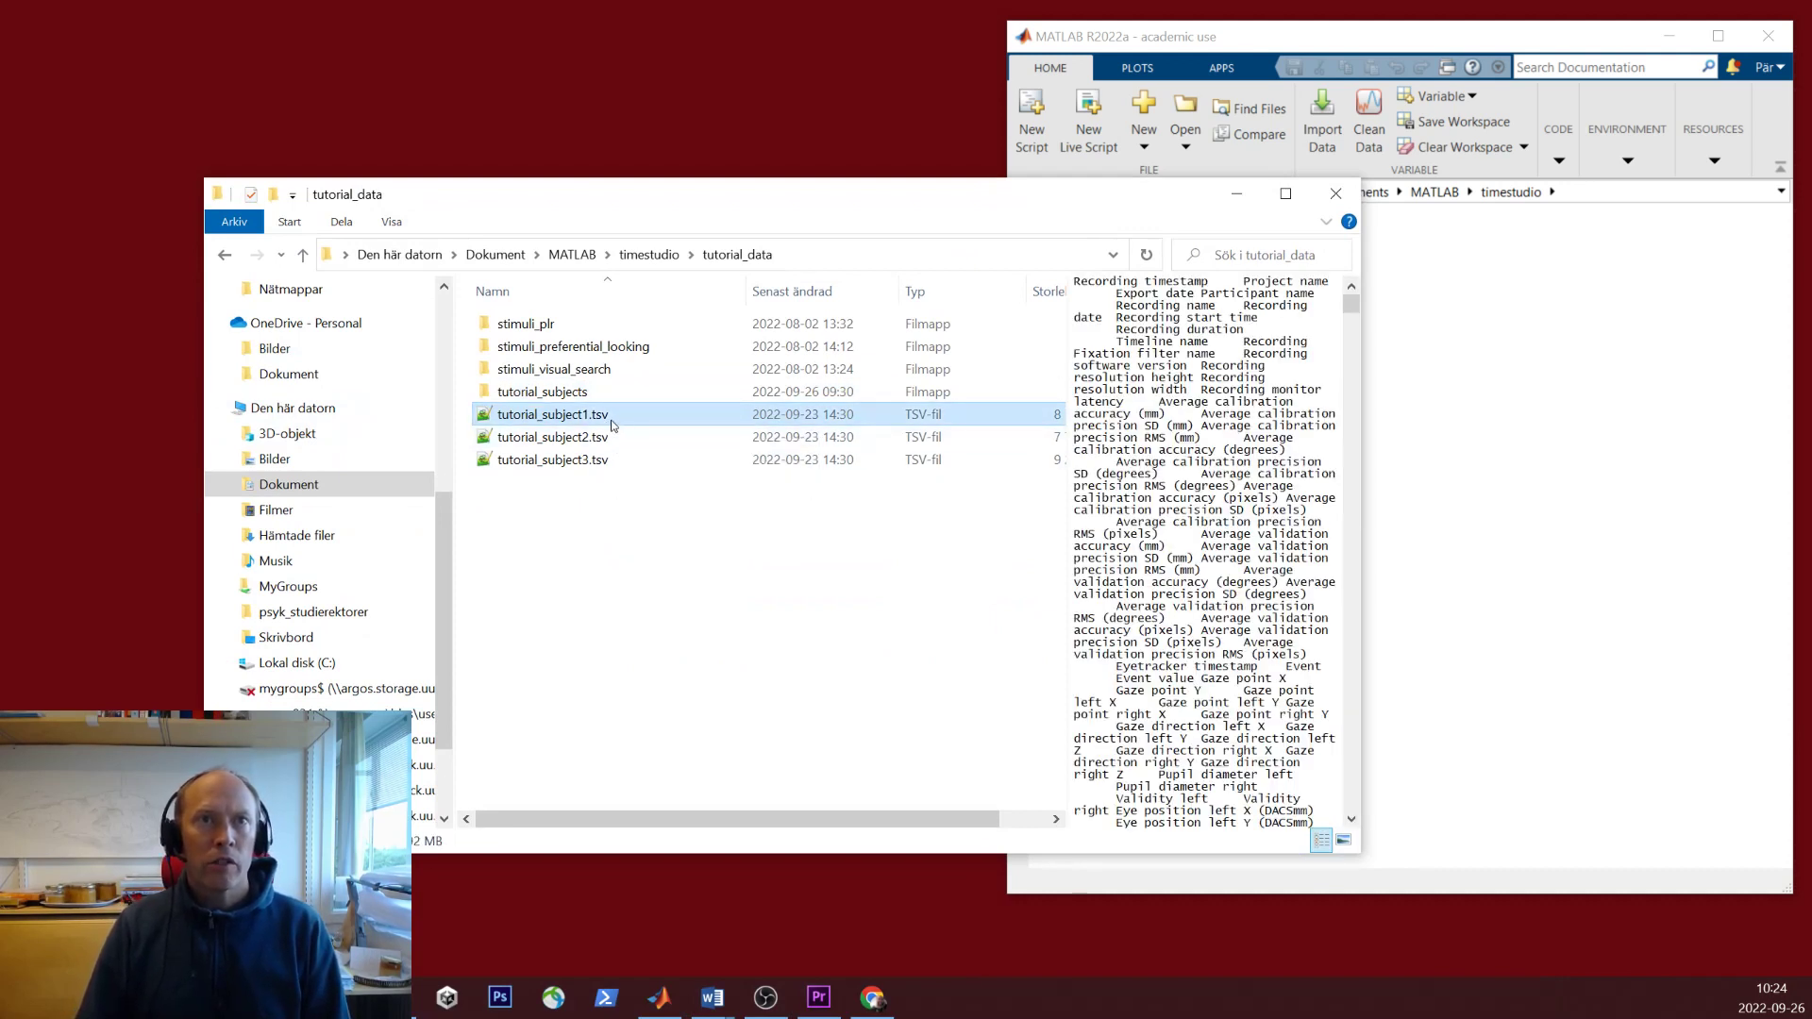
click(614, 437)
click(620, 462)
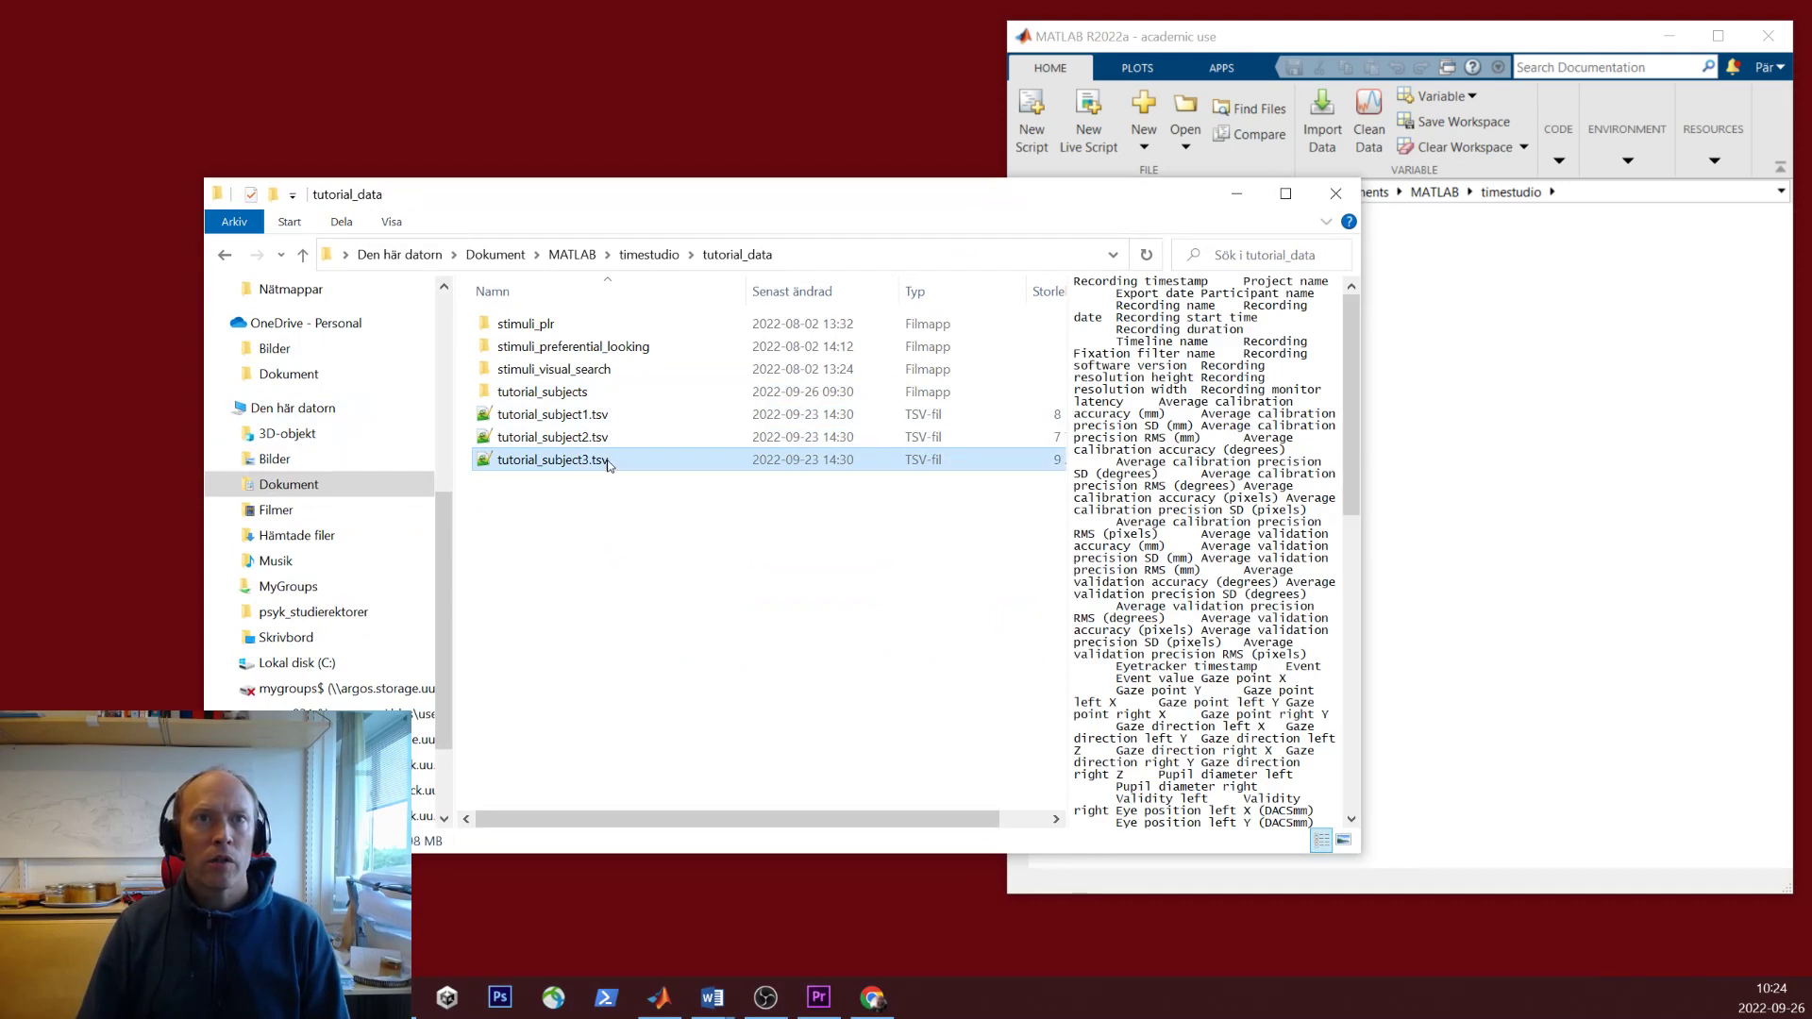
click(660, 619)
drag(780, 199, 624, 629)
- Run timestudio in MATLAB, then place TimeStudio upper left and bring back the tutorial_data window
click(1295, 387)
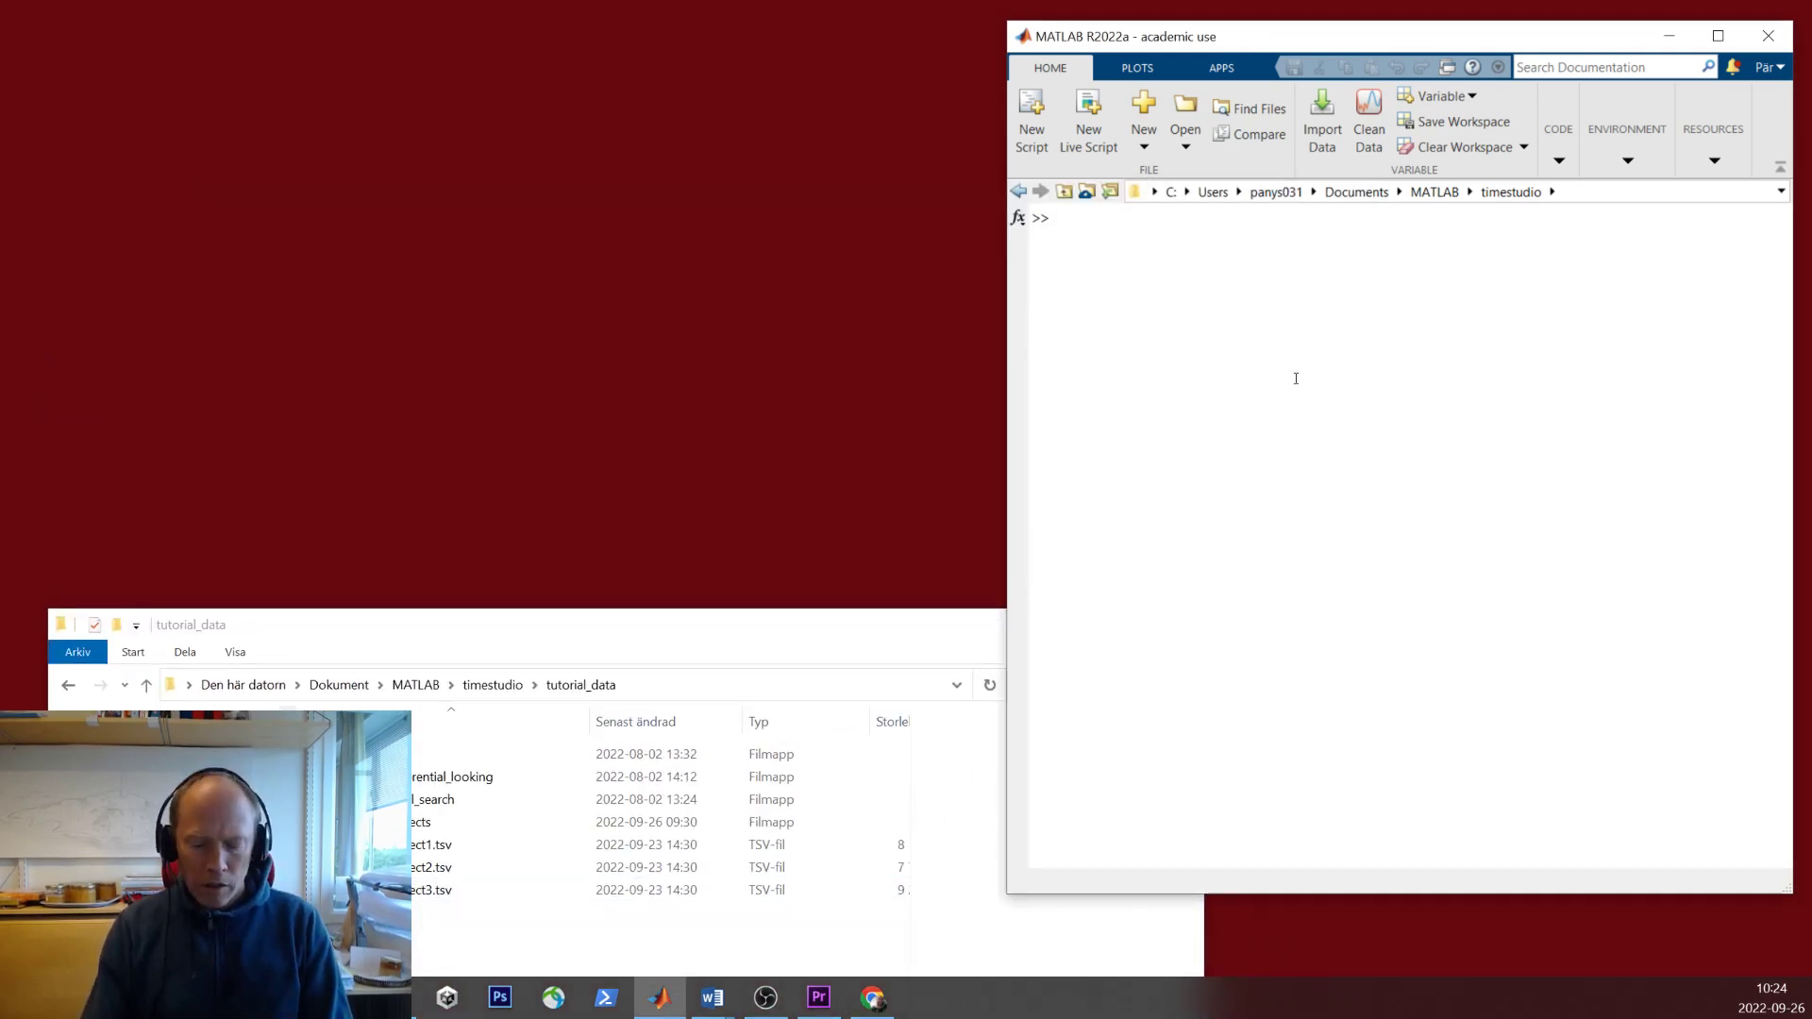
text(c)
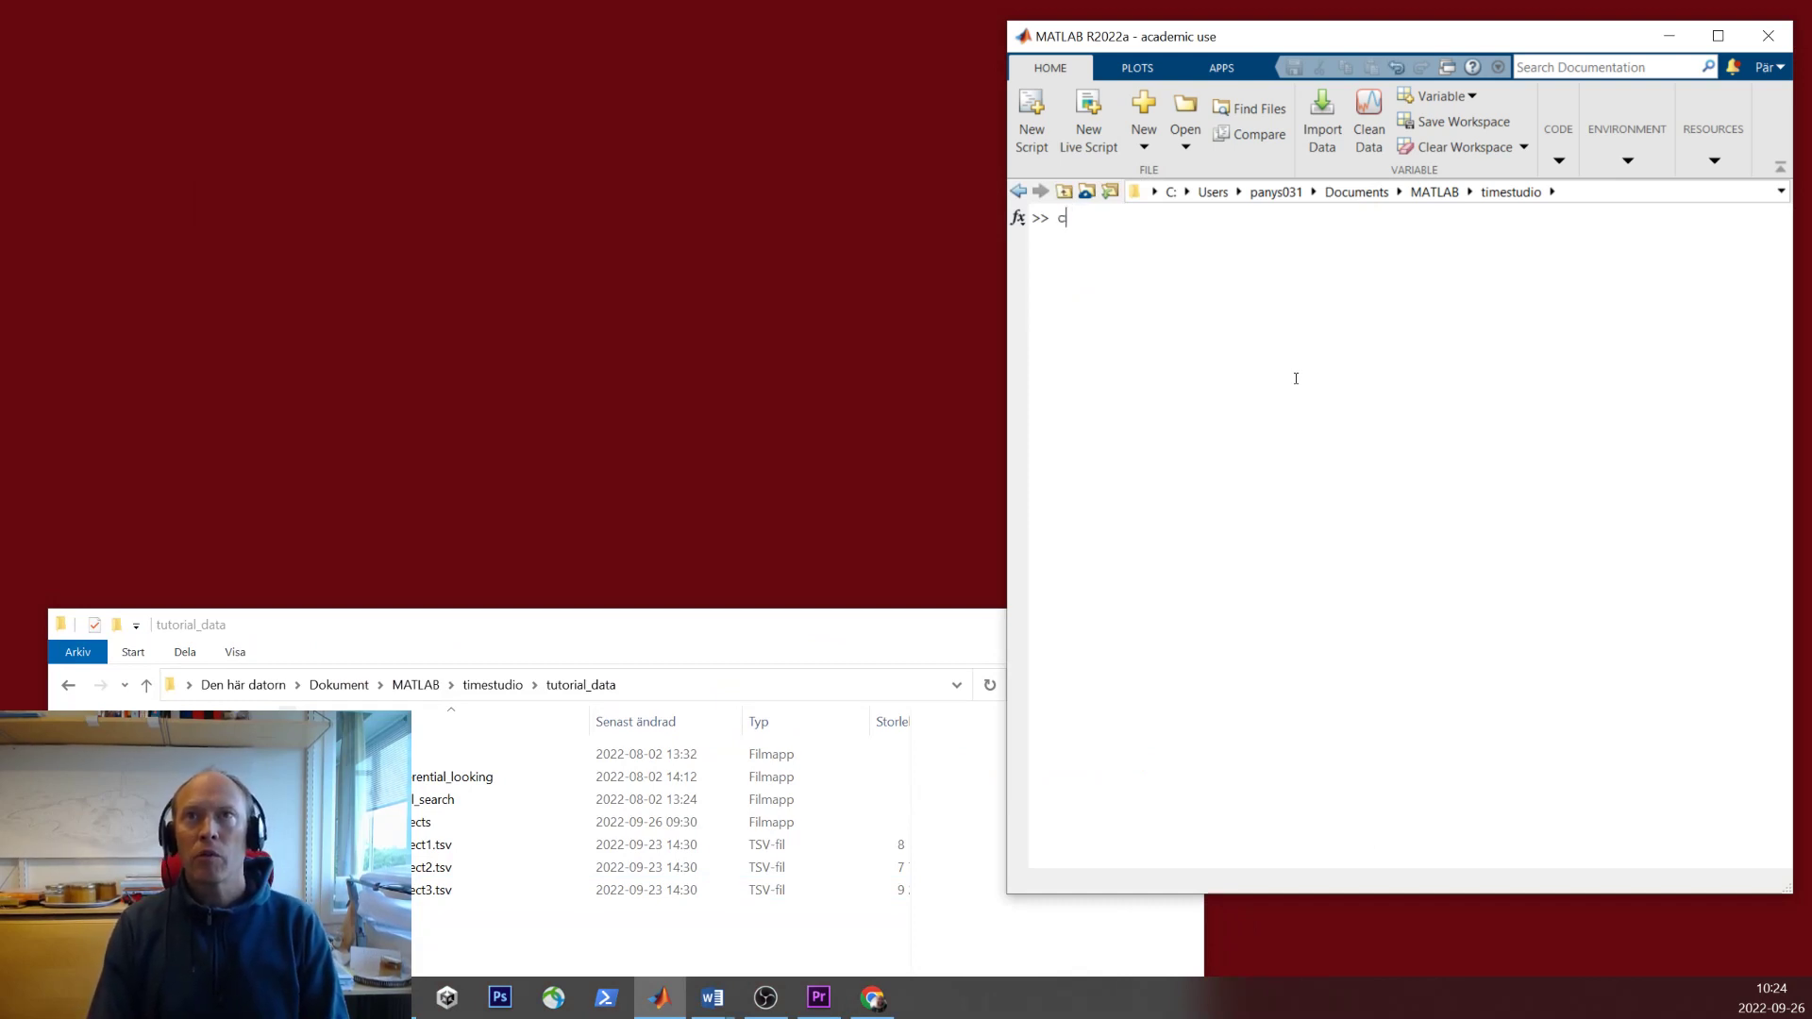
key(BackSpace)
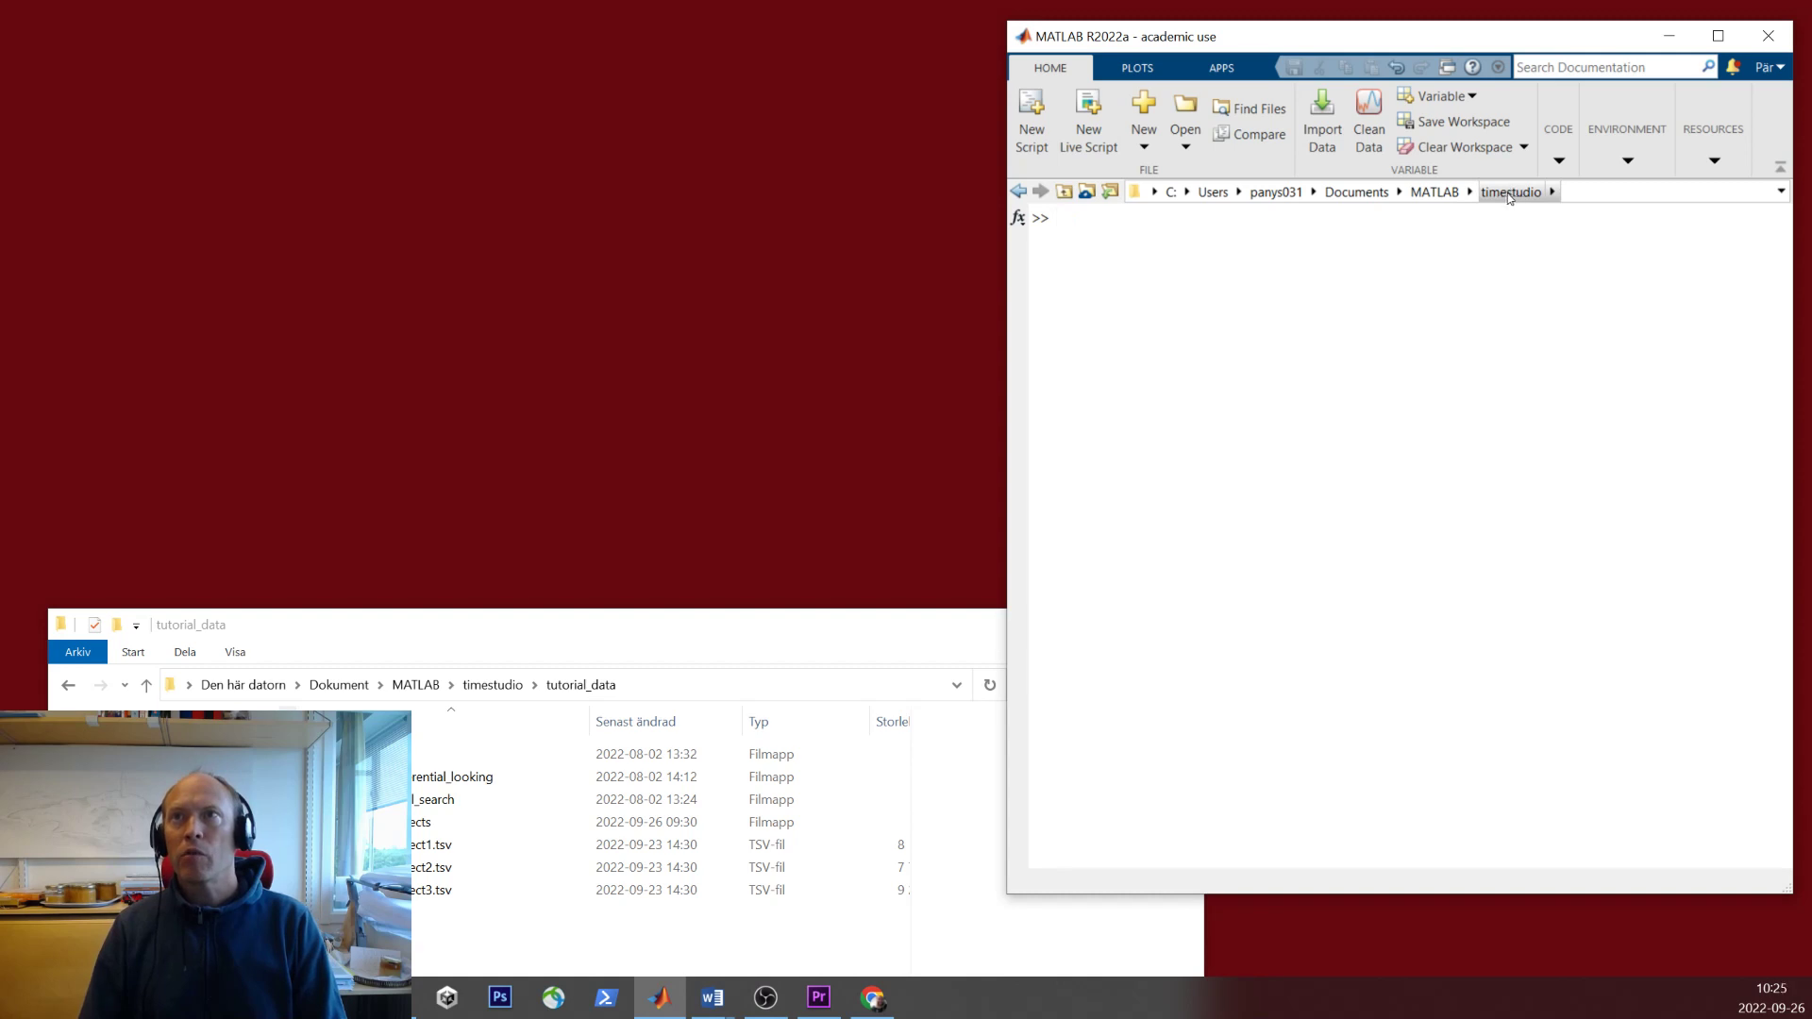
text(timestudio)
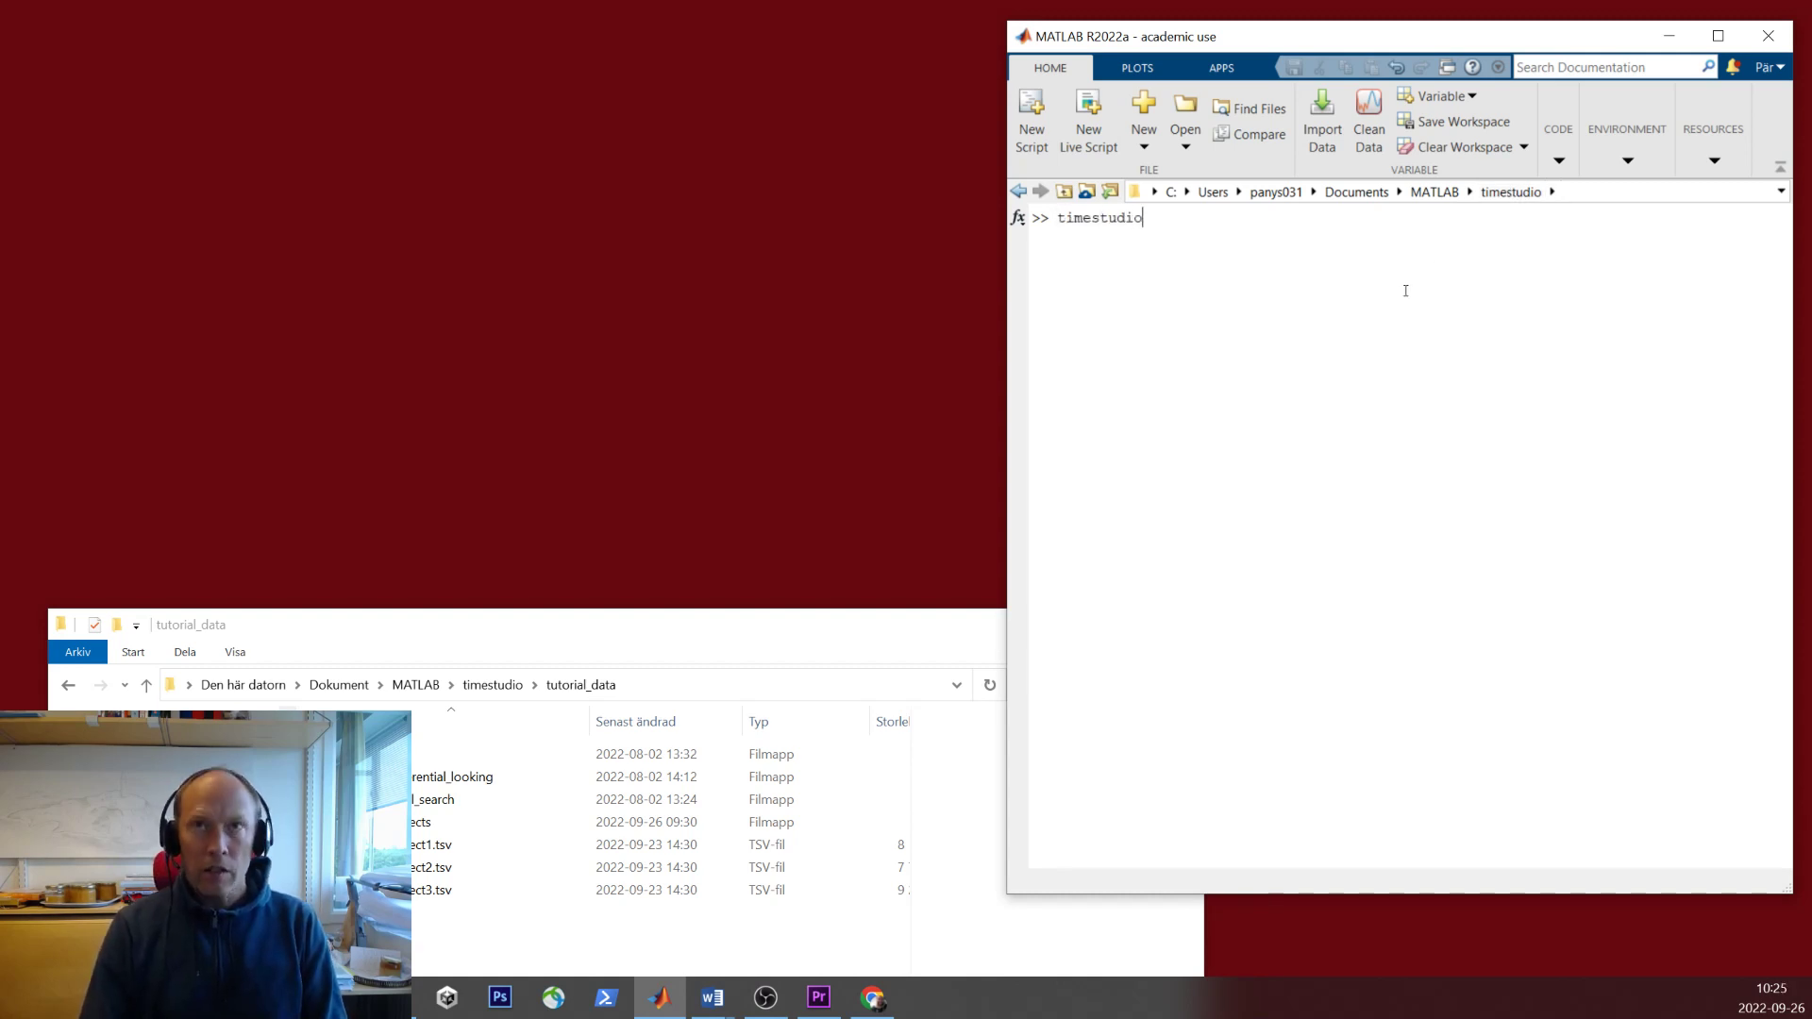
key(Return)
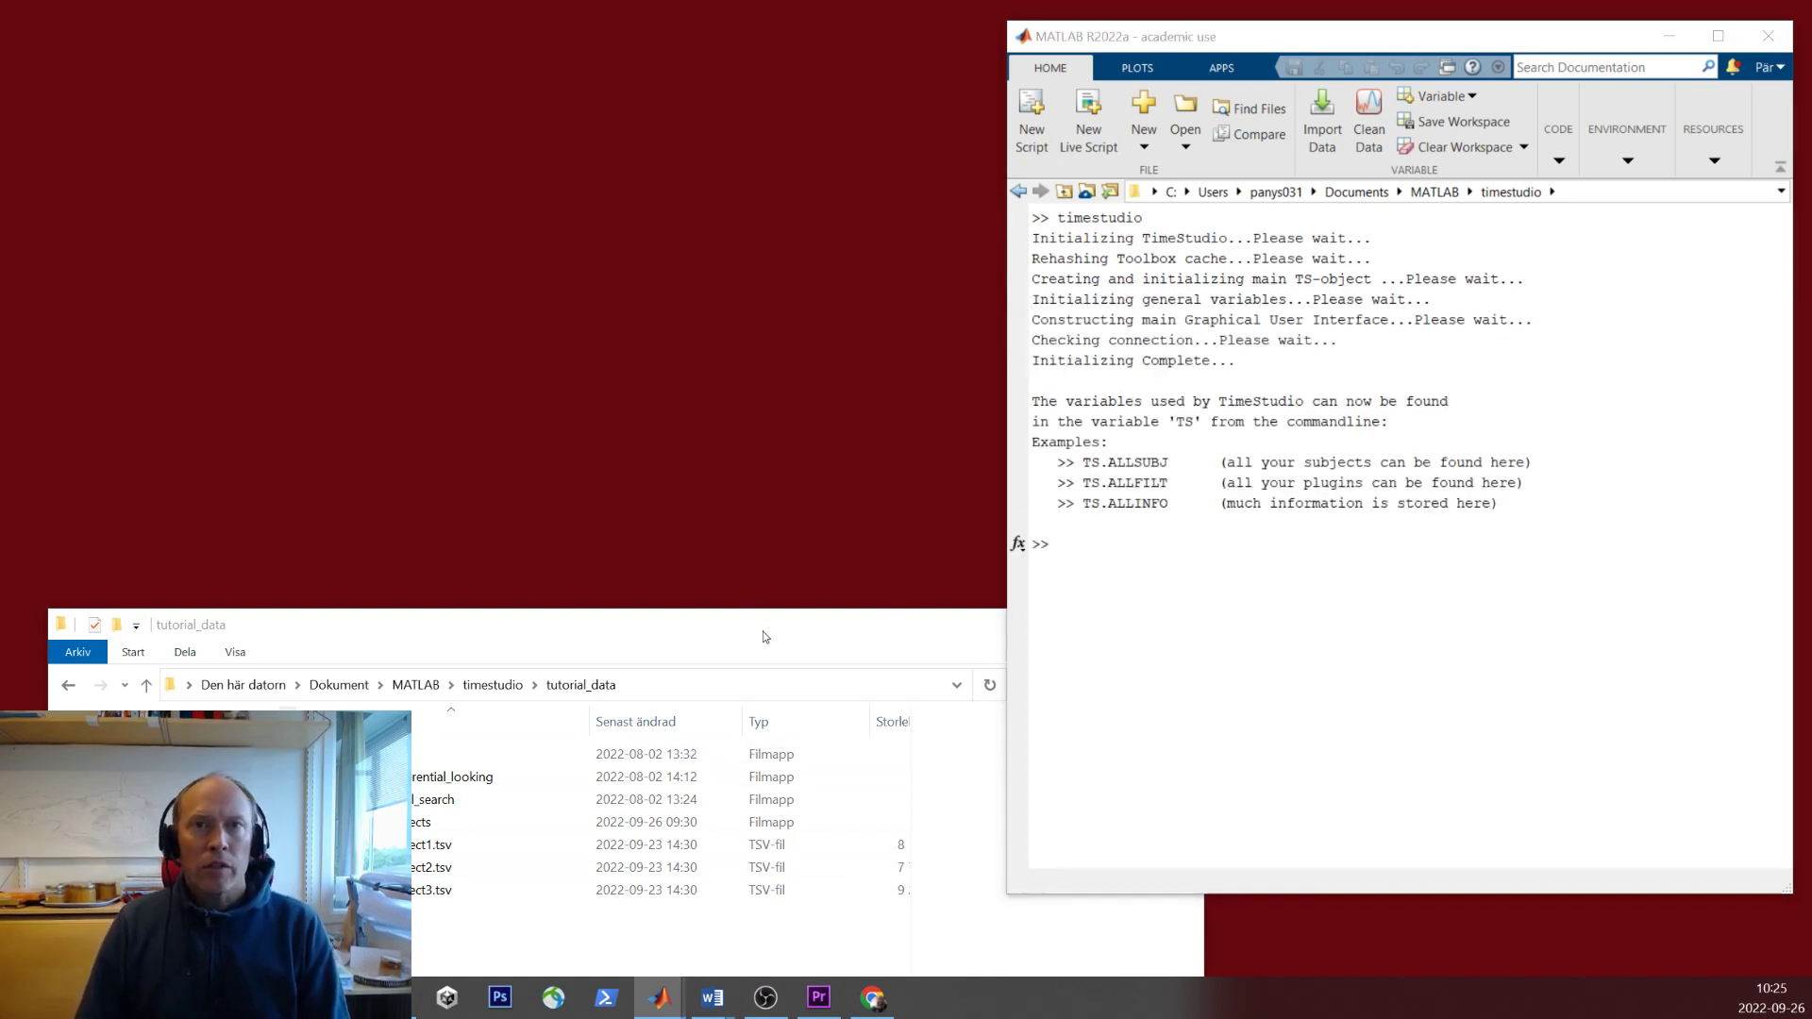
drag(597, 291, 360, 43)
drag(462, 625, 509, 414)
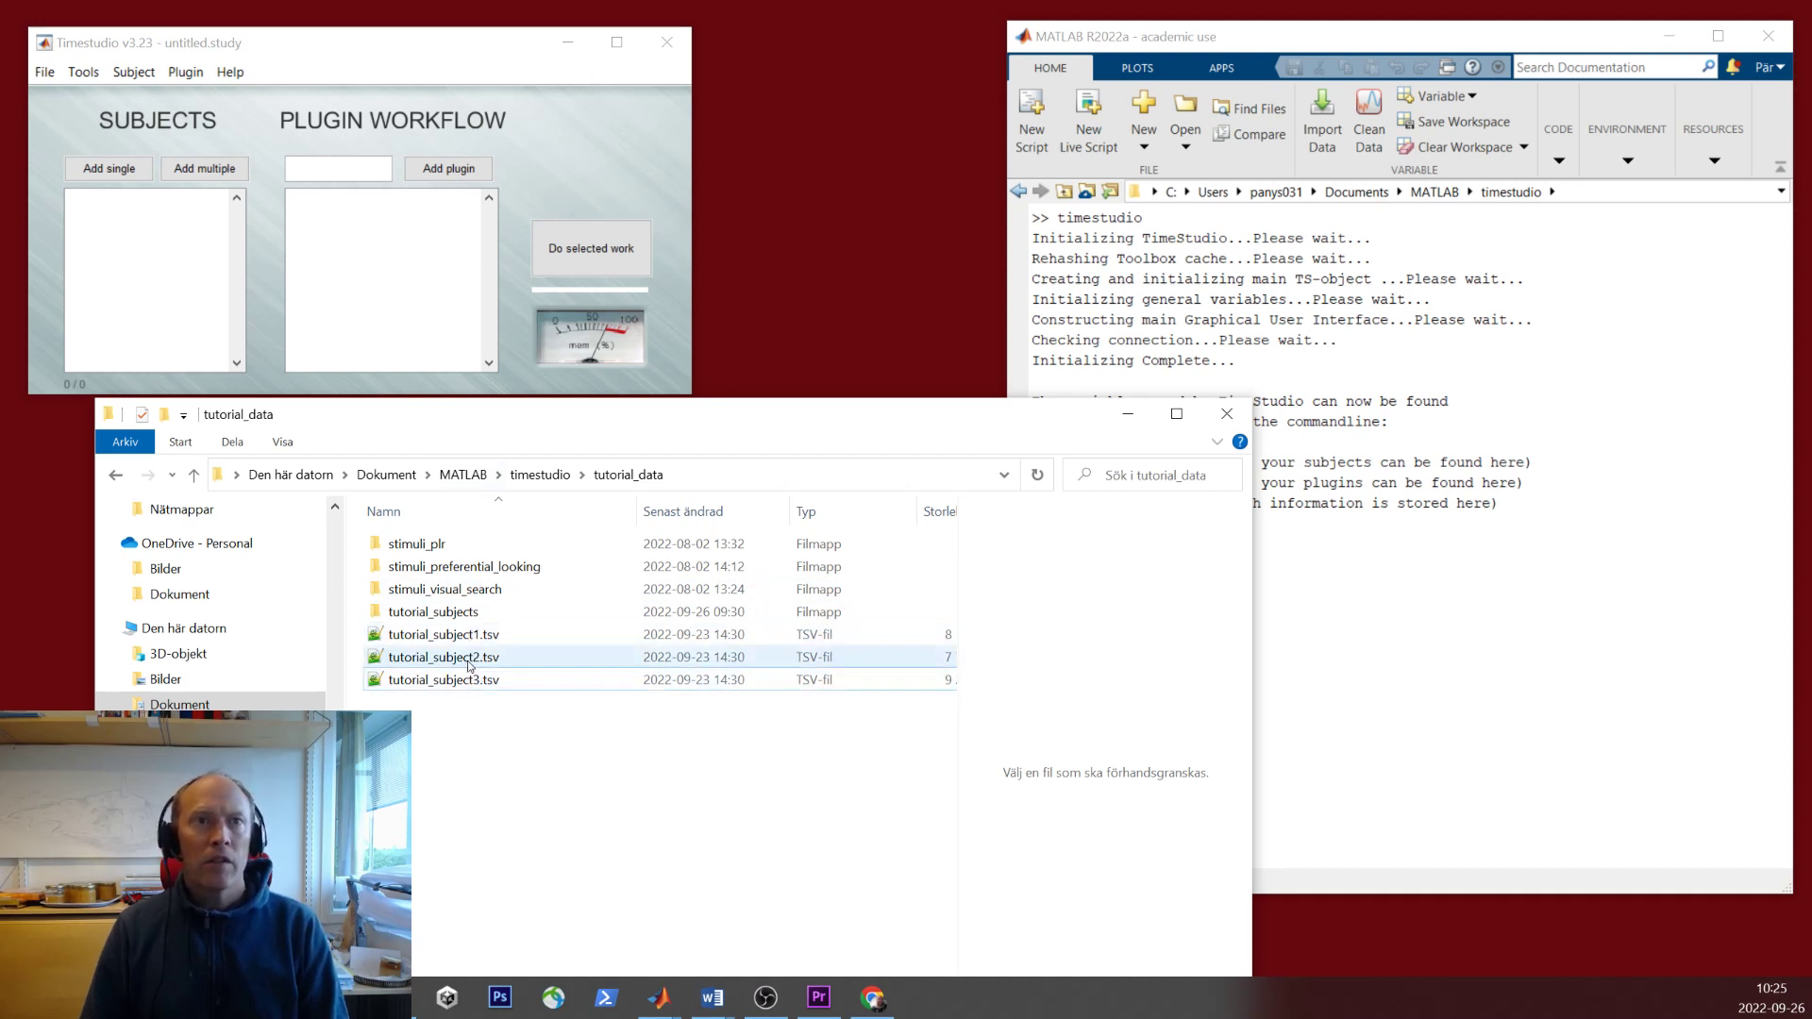
- Add tutorial_subject1.tsv through tutorial_subject3.tsv from tutorial_data with Add multiple
click(202, 169)
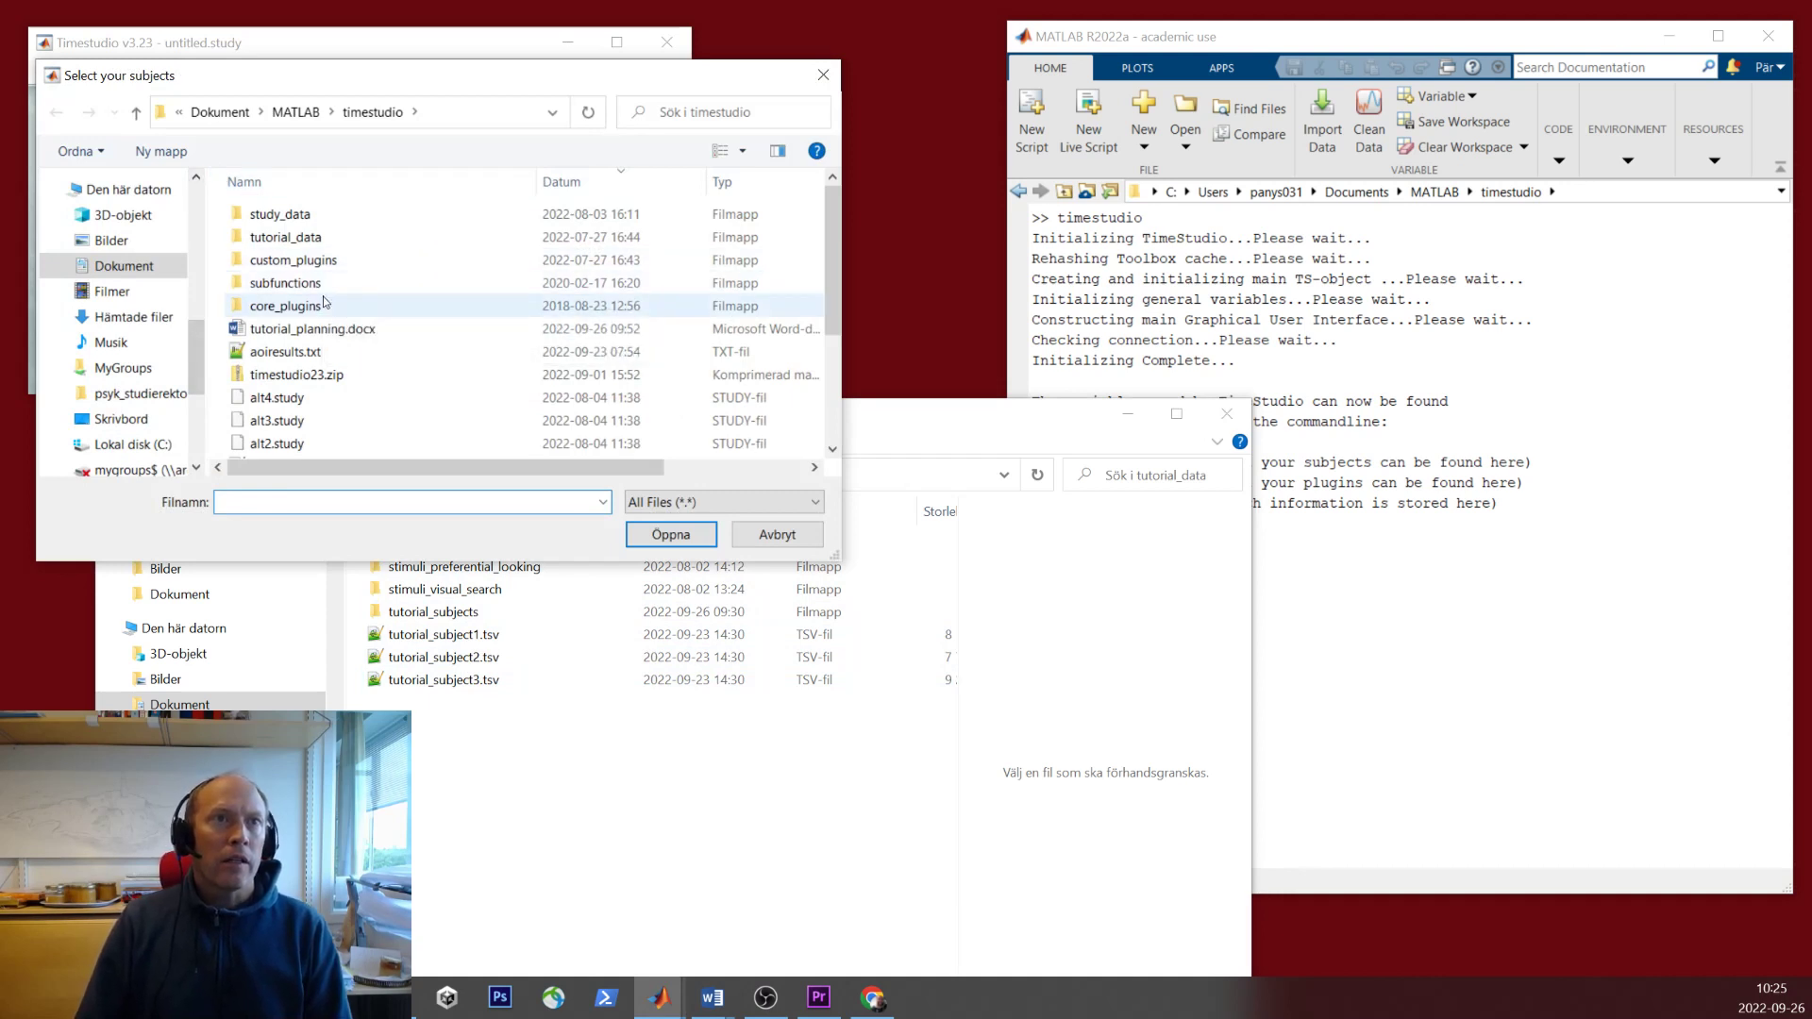
double_click(319, 237)
click(339, 306)
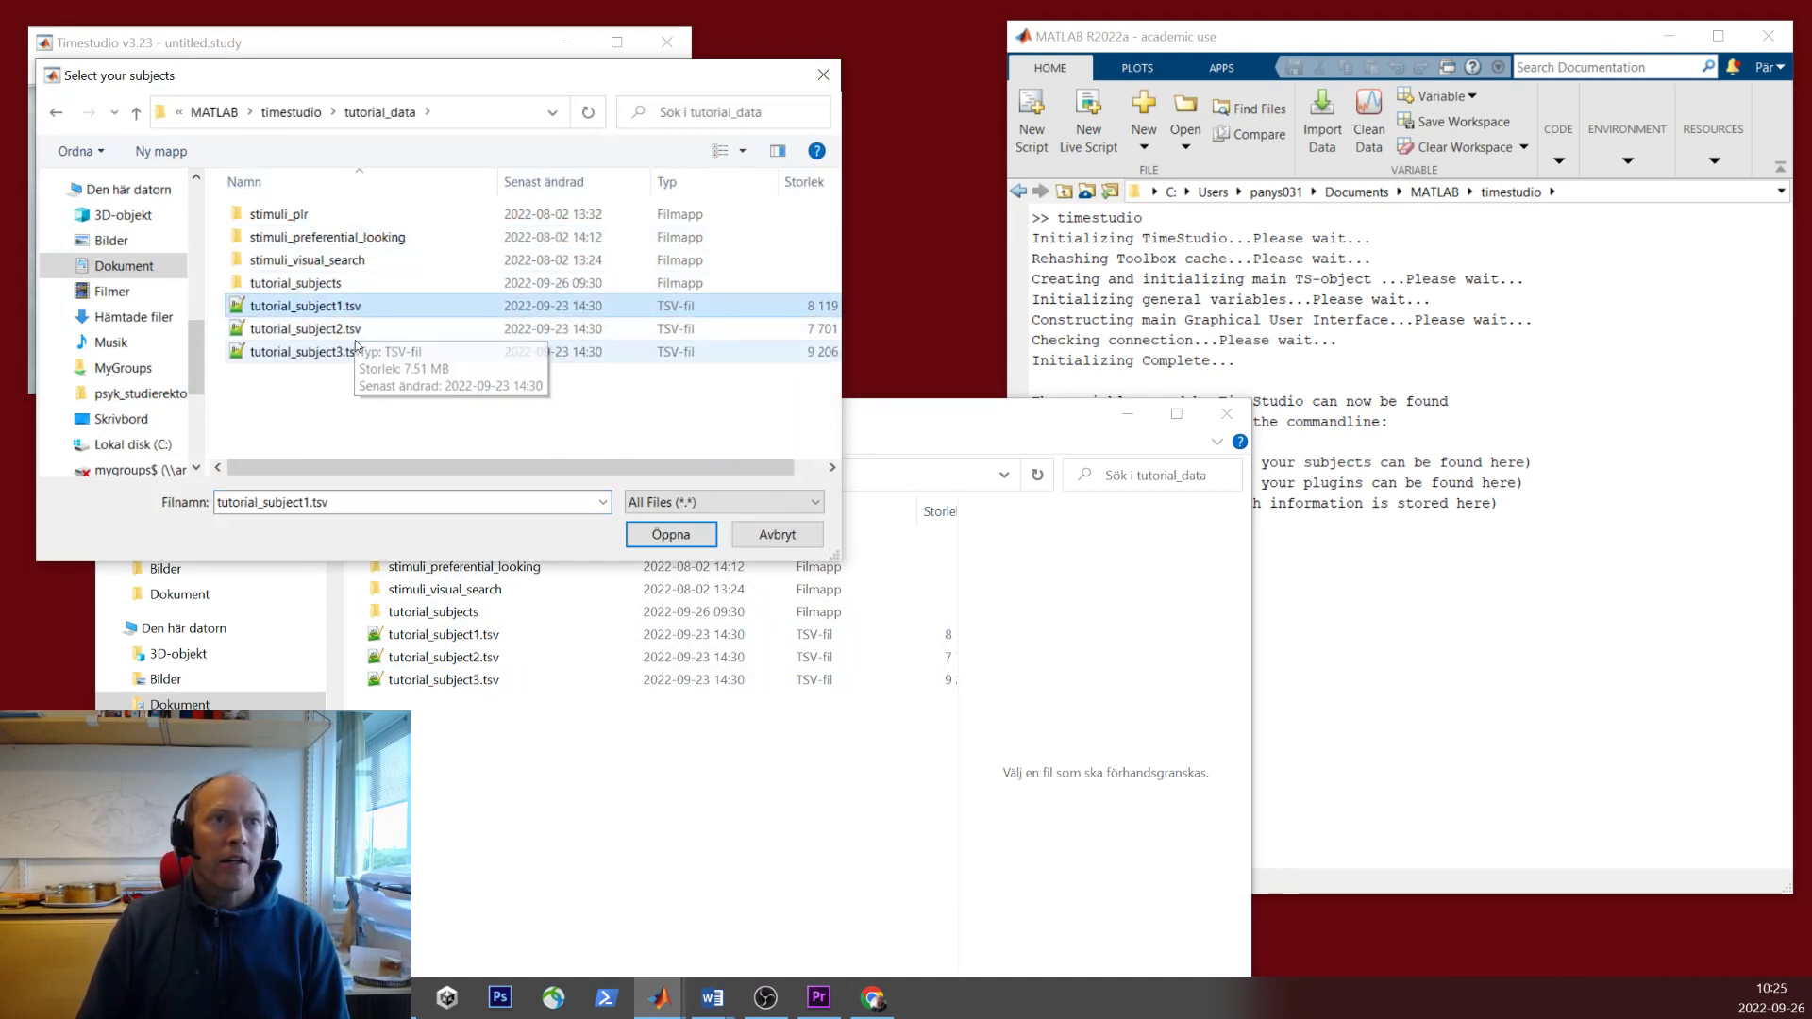
shift+click(359, 351)
click(671, 534)
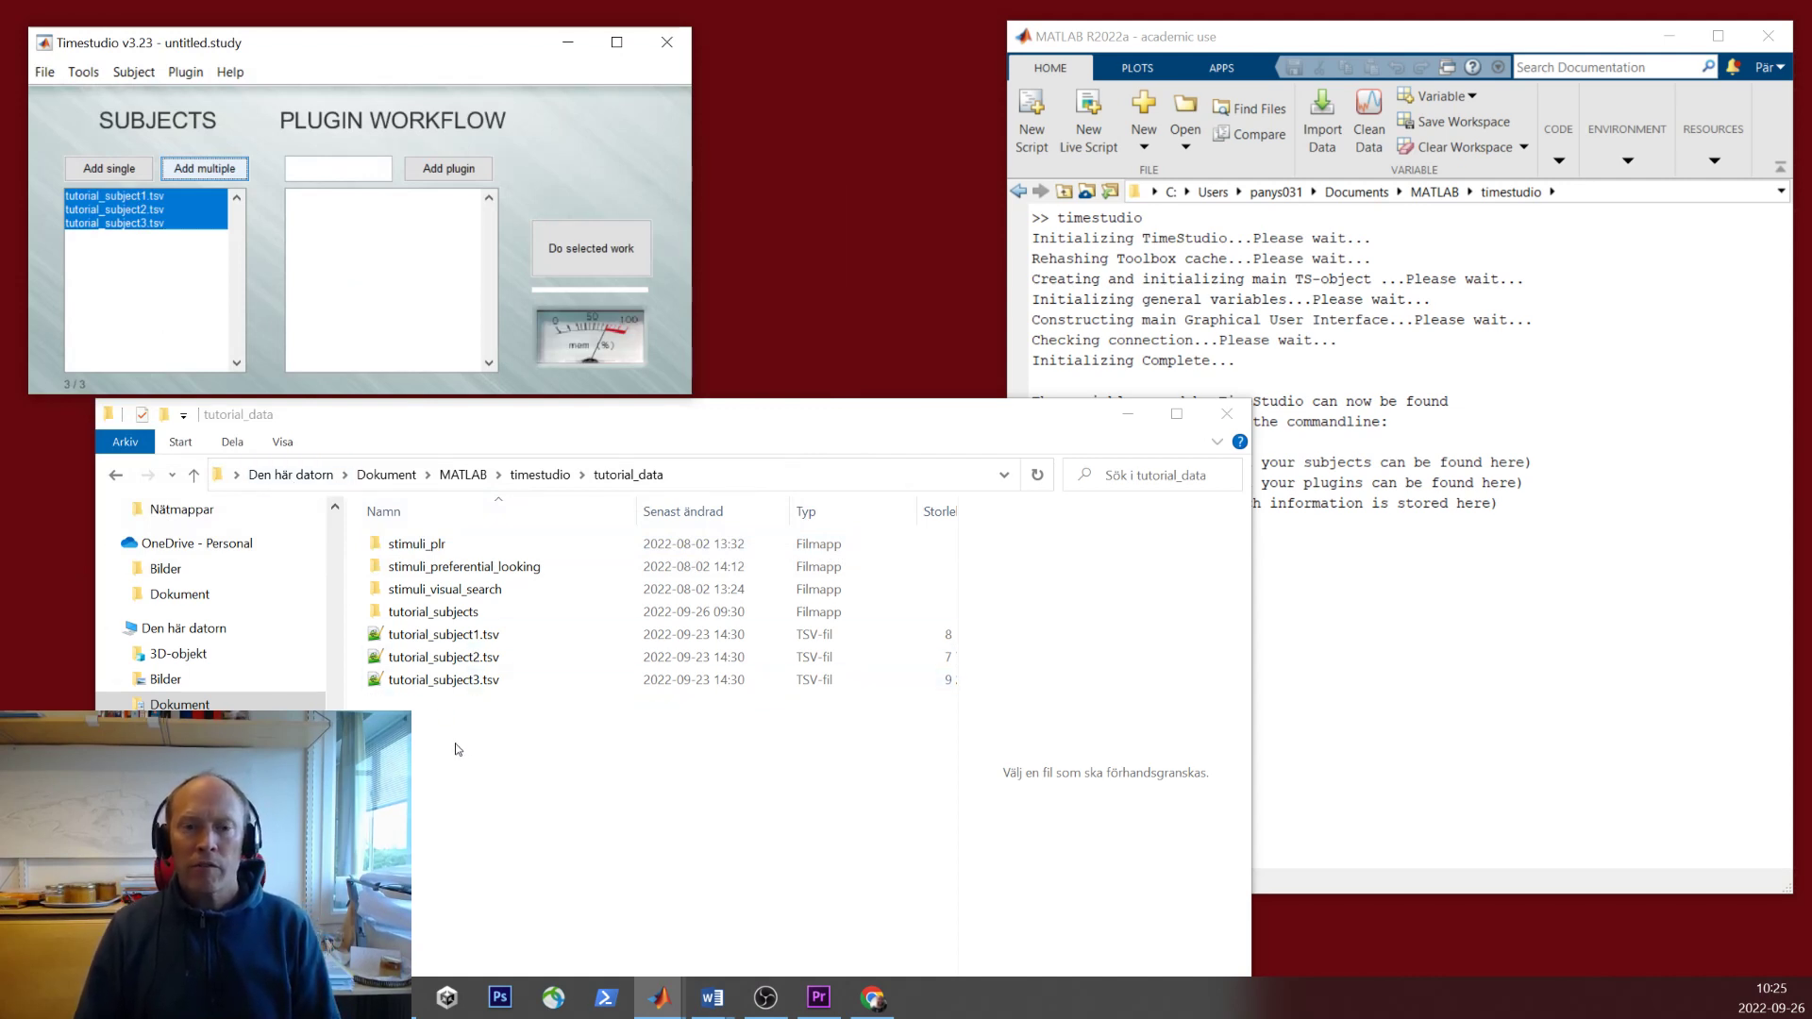
- Browse the subject1, subject2 and subject3 folders inside tutorial_subjects, ending in subject3
click(438, 614)
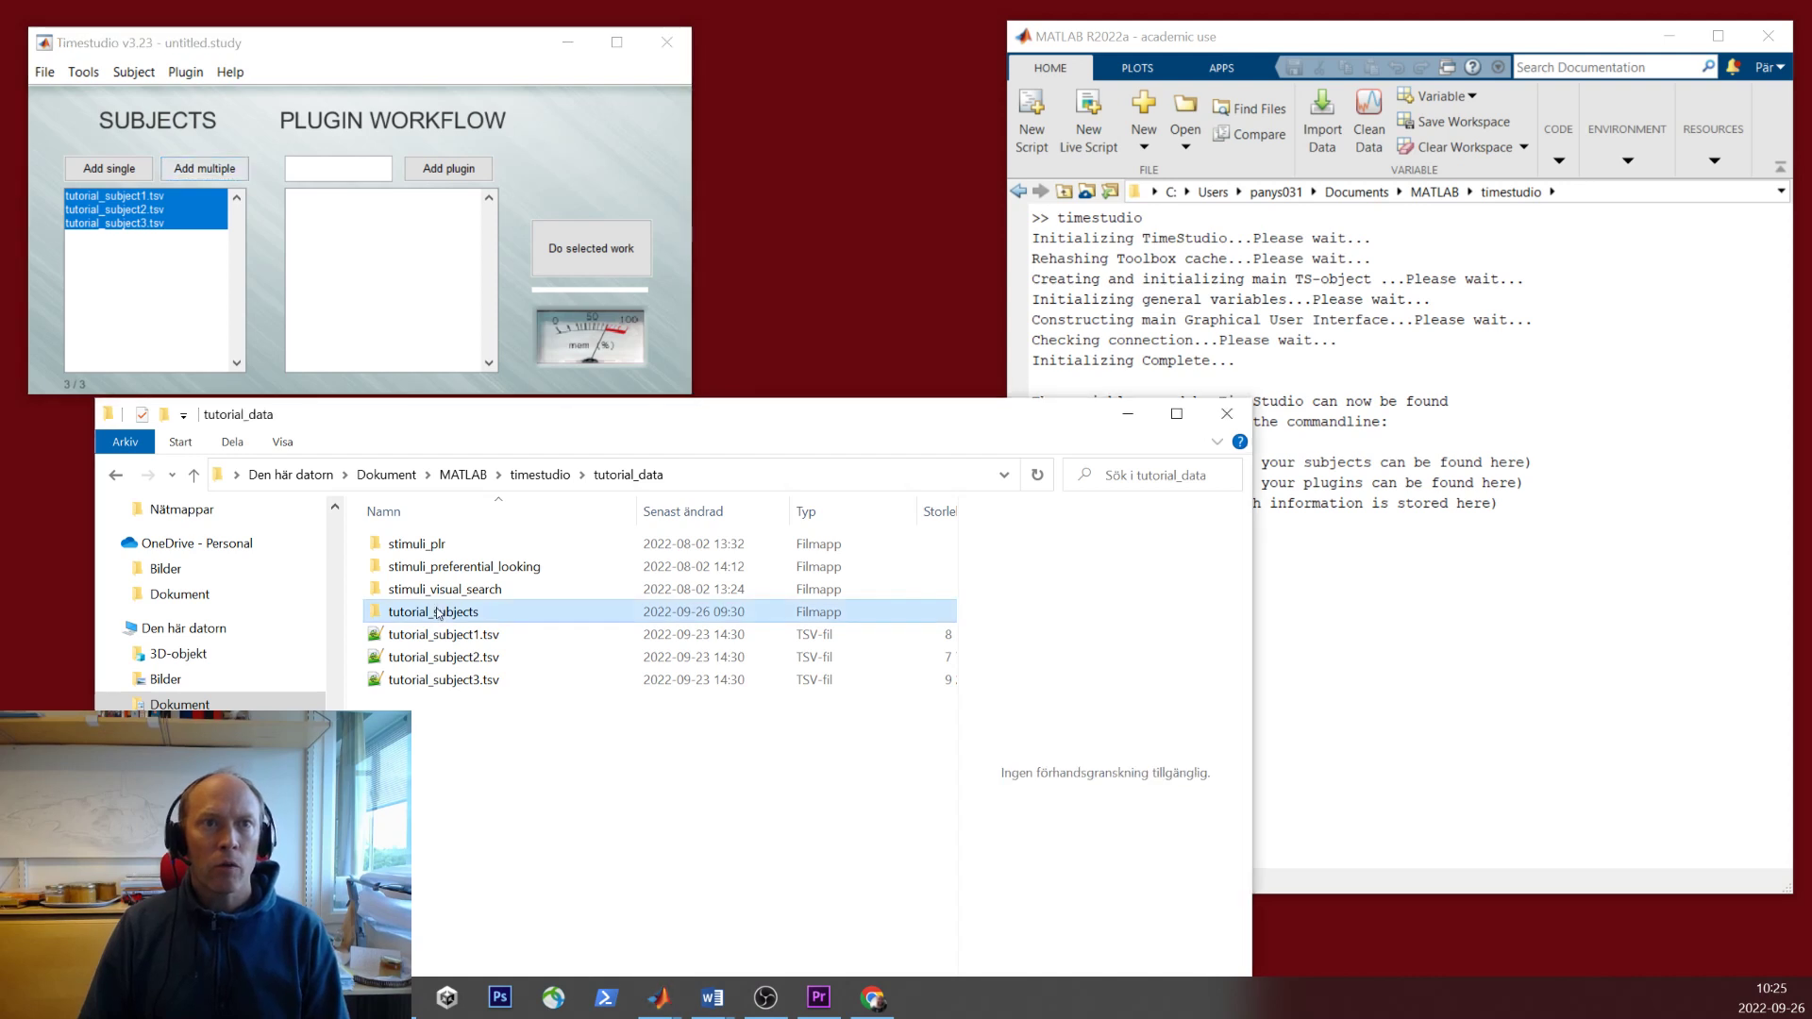
double_click(438, 614)
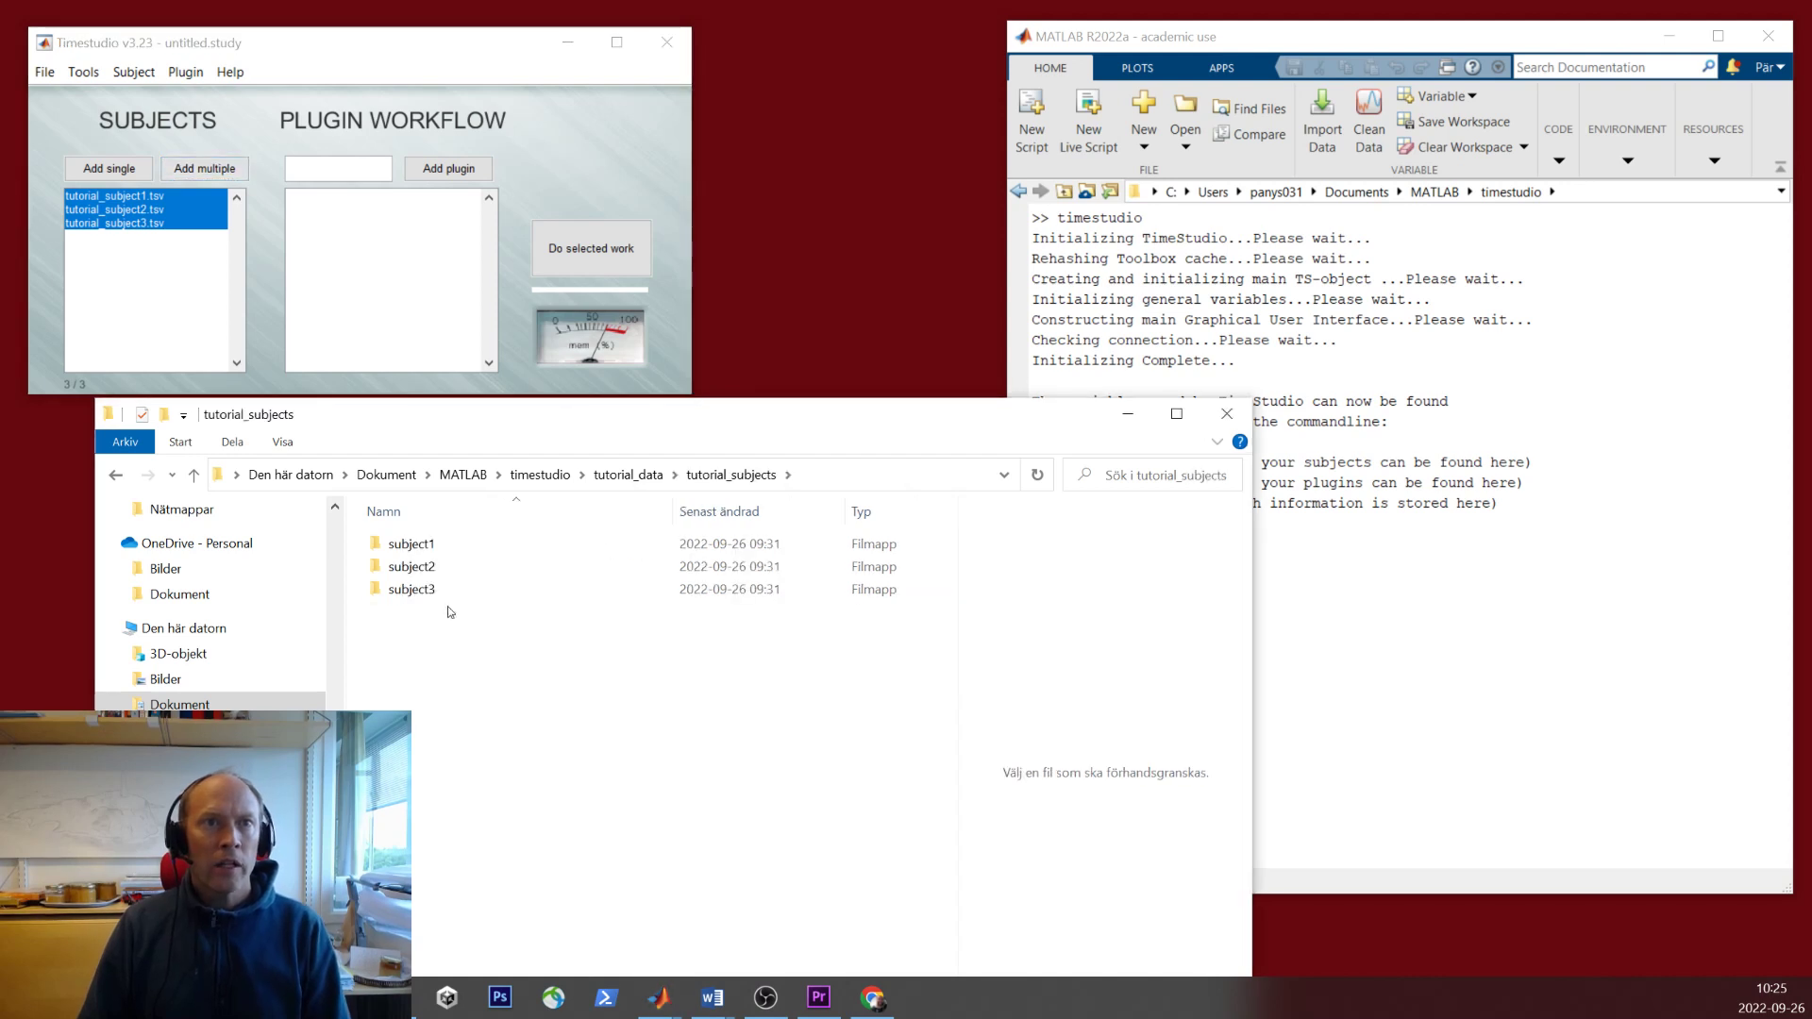
double_click(419, 547)
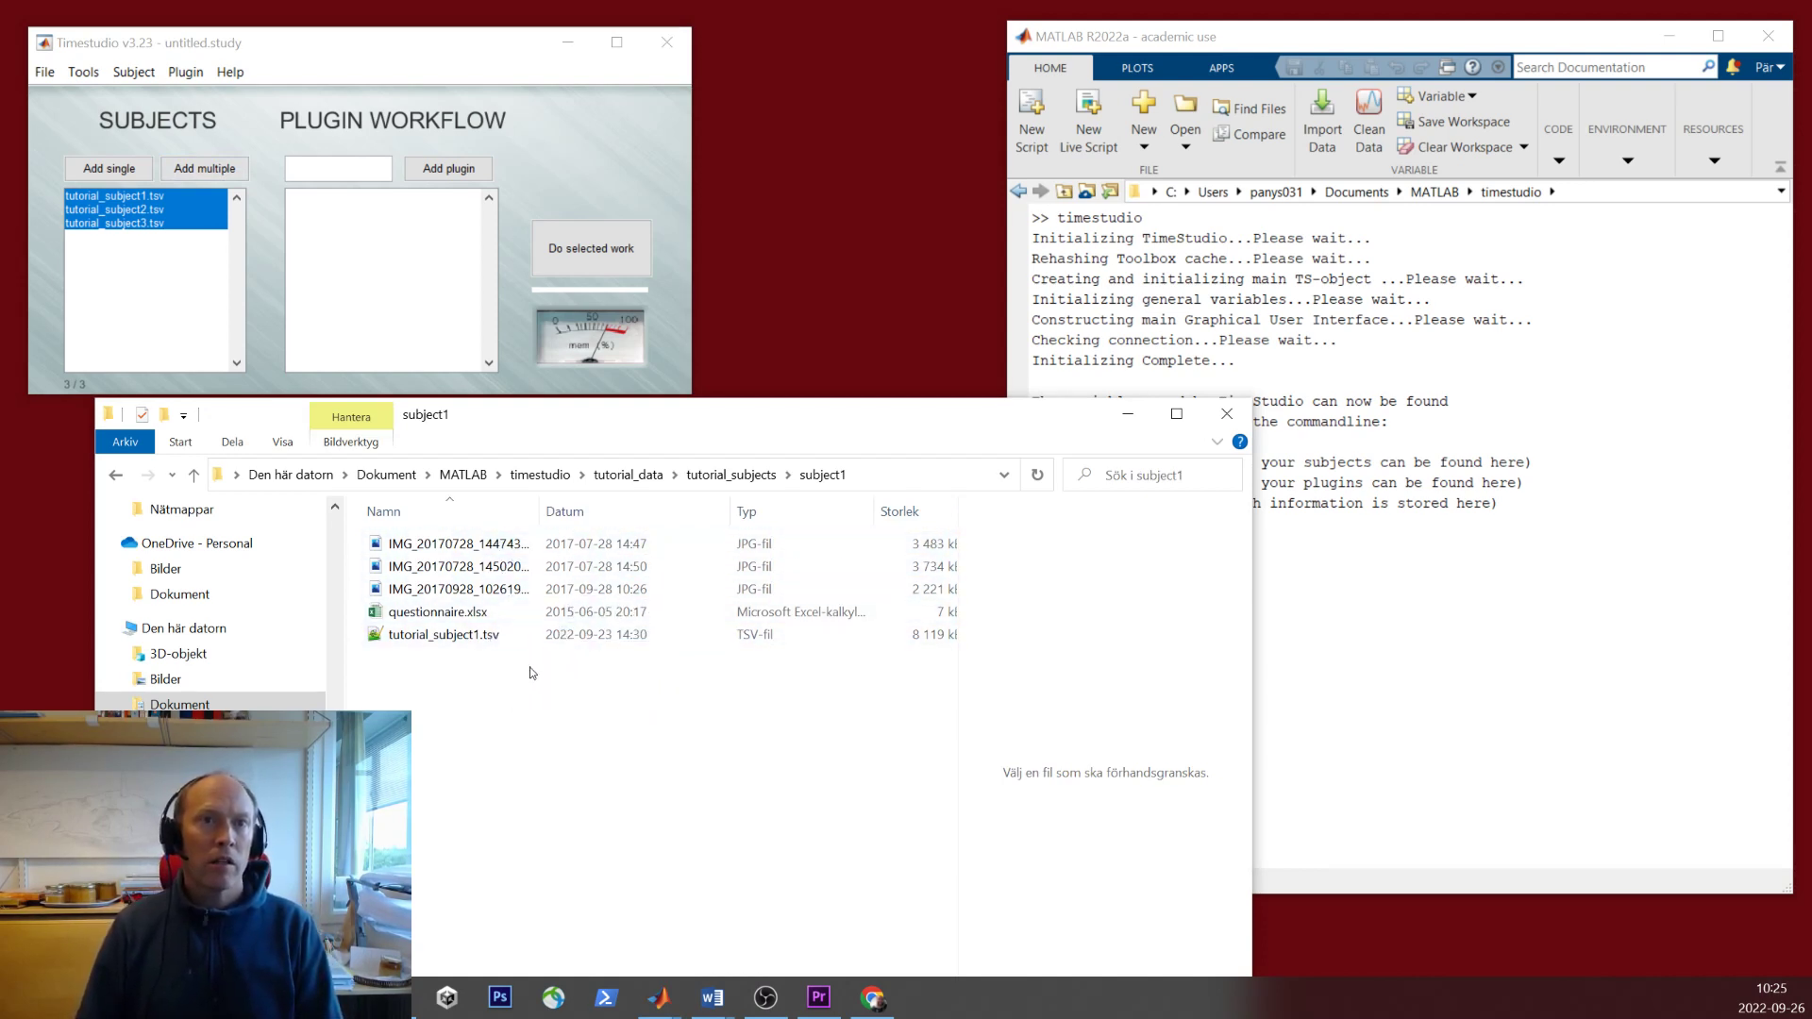
click(731, 474)
double_click(413, 566)
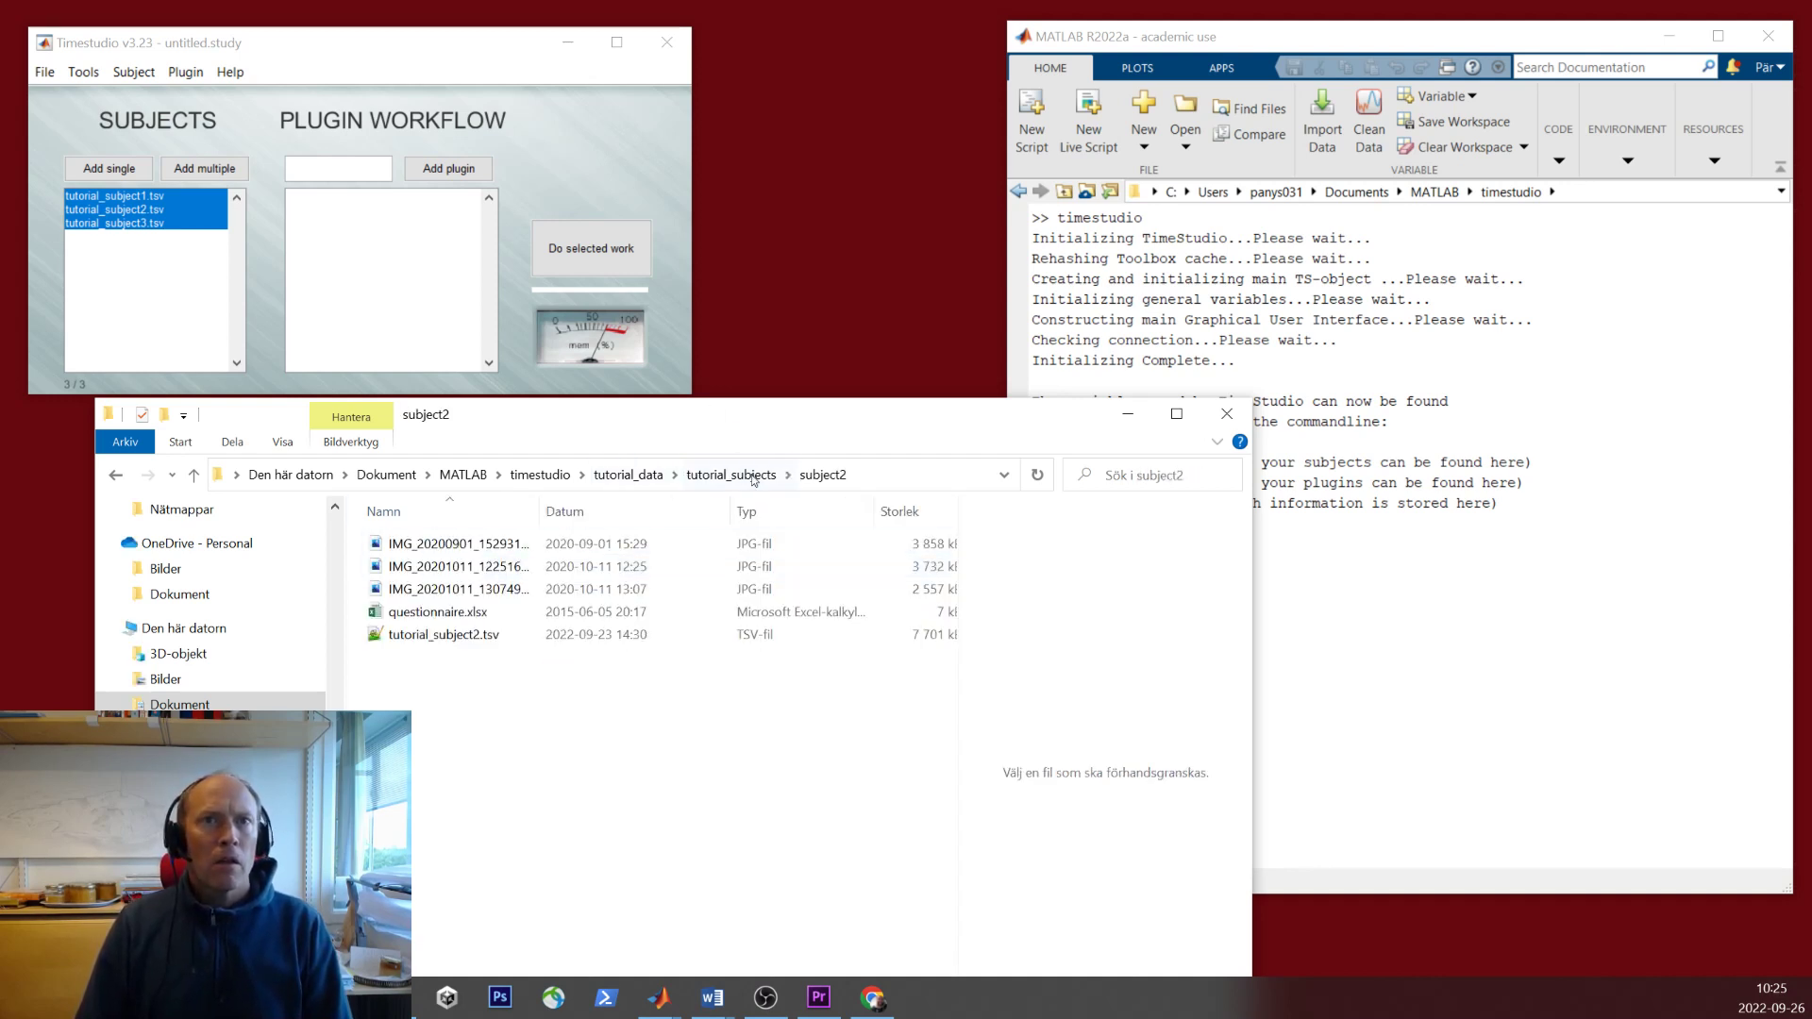
click(734, 476)
double_click(449, 589)
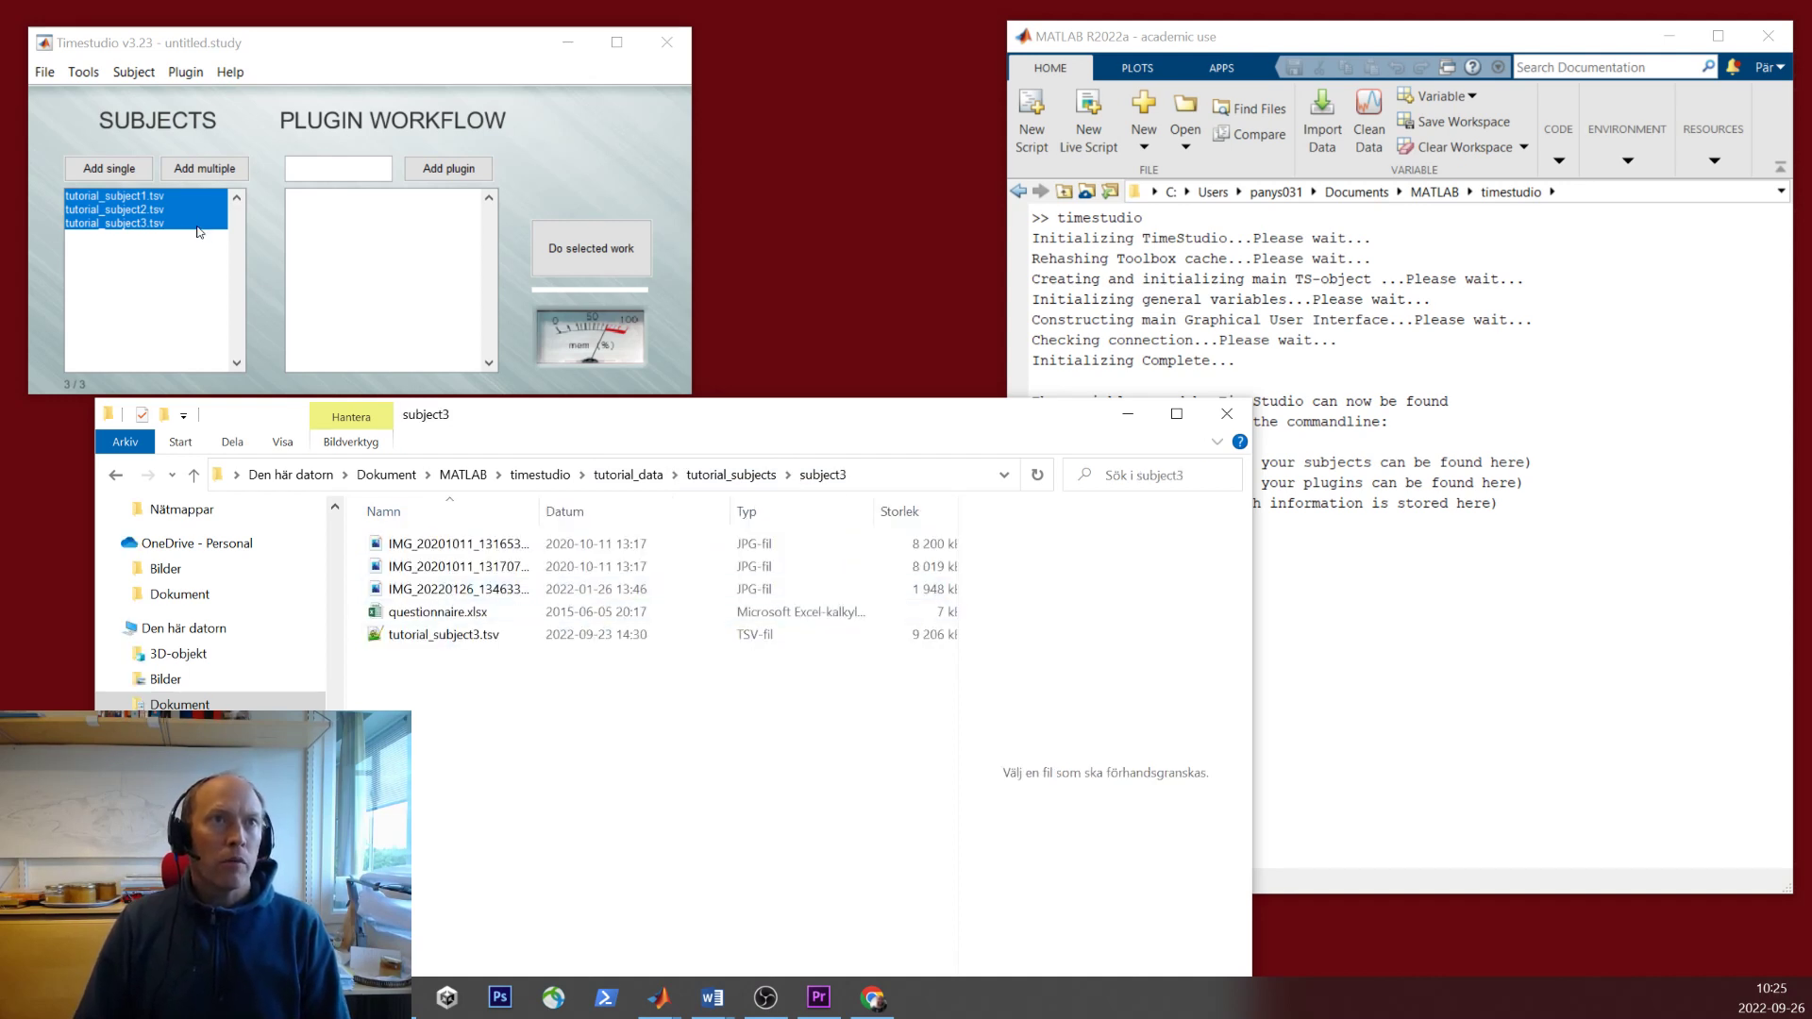
- Remove all three subjects from the TimeStudio Subjects list
click(170, 200)
shift+click(179, 224)
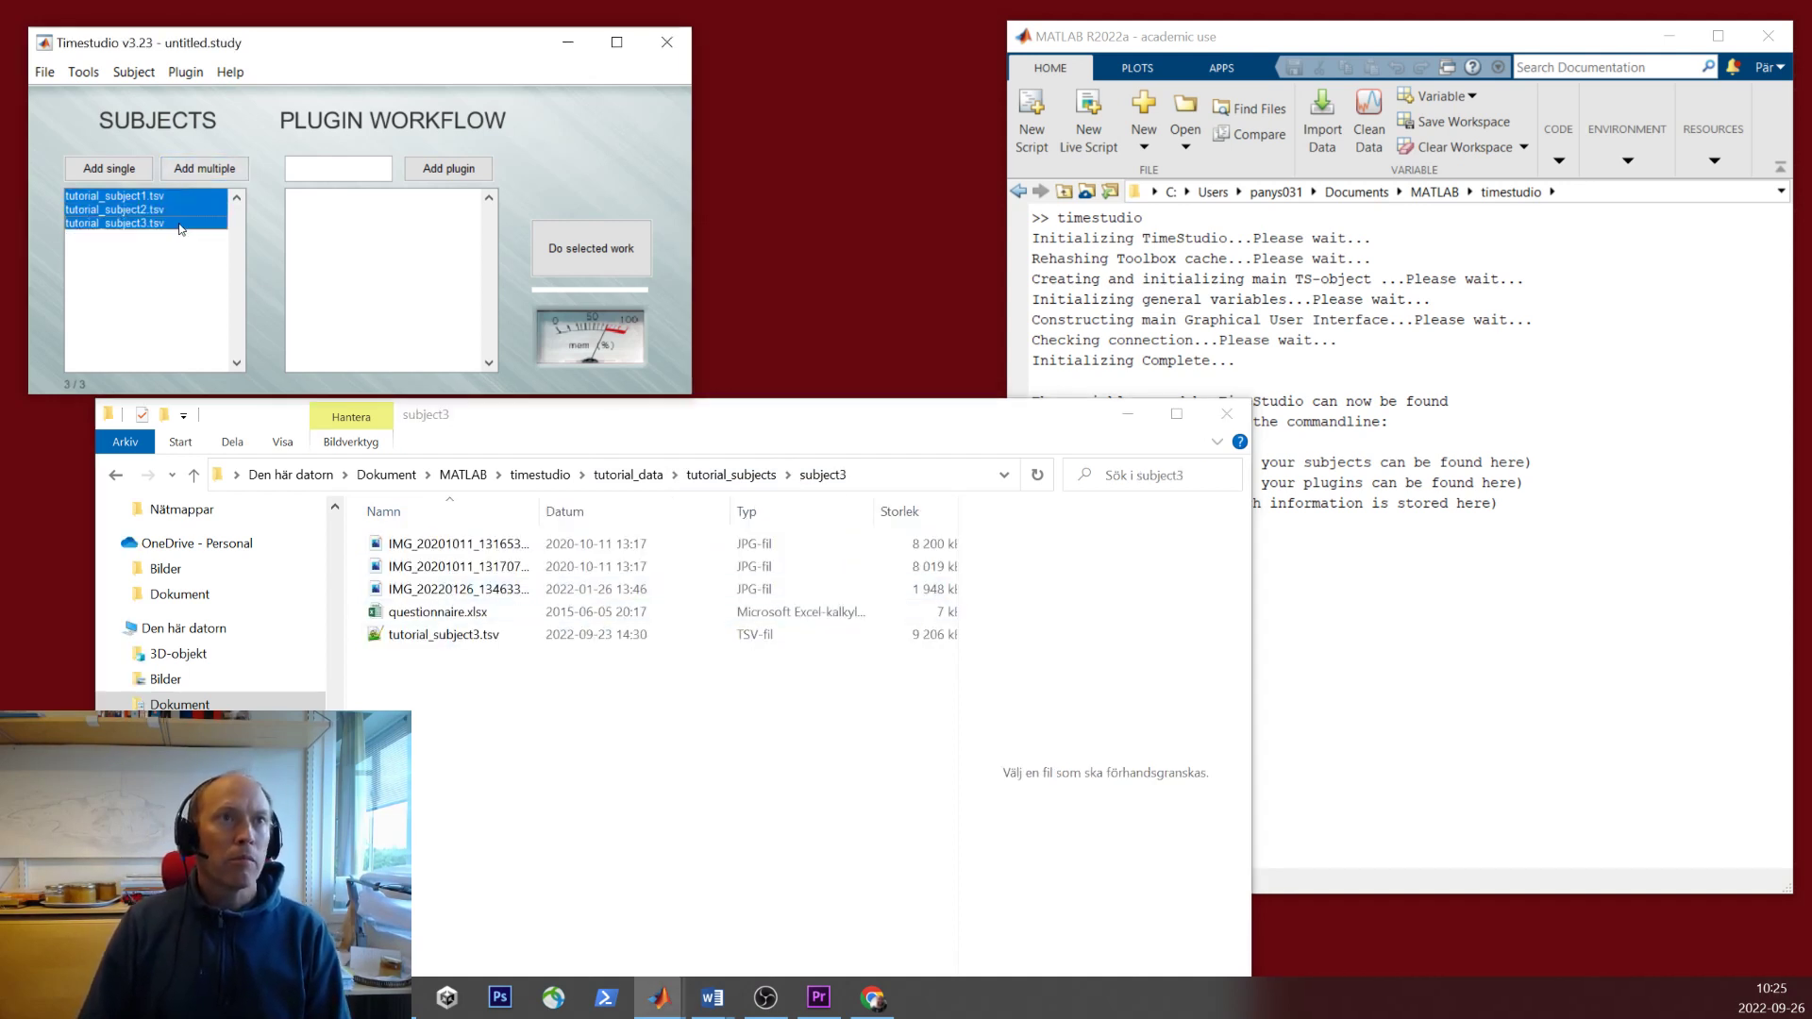
key(Delete)
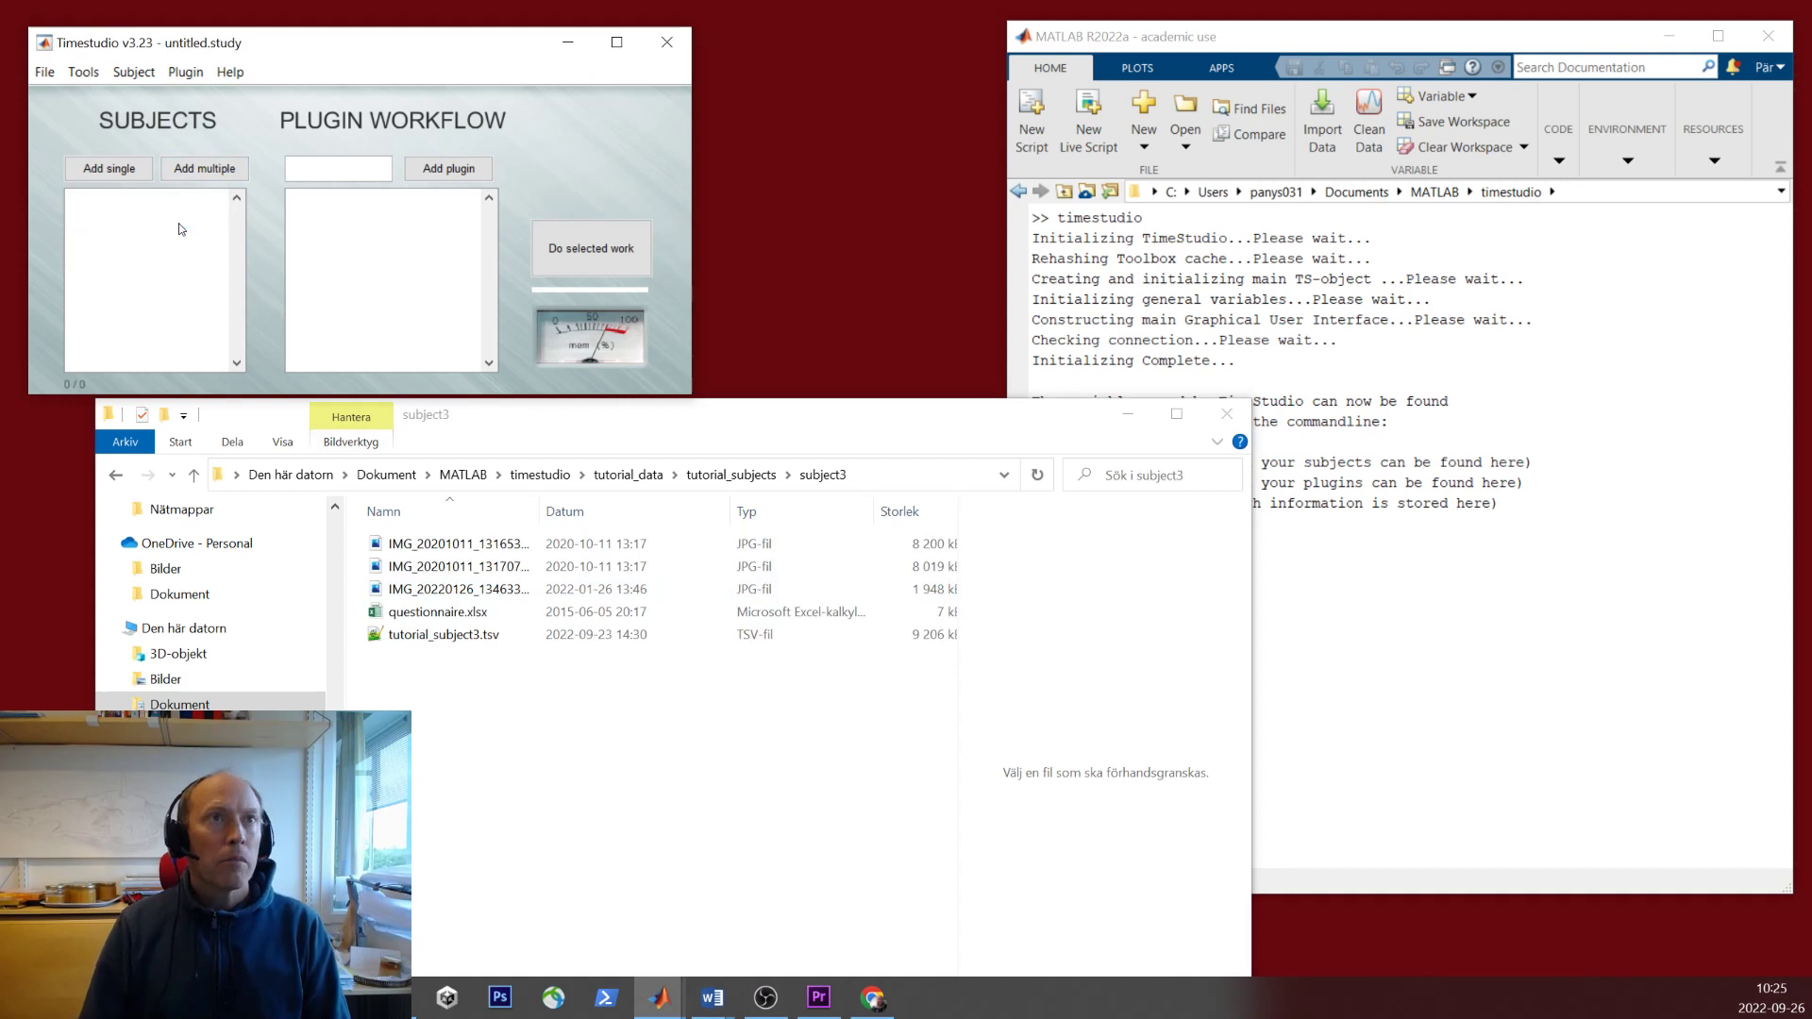
- Import subjects identified by folders, choosing the tutorial_subjects folder
click(134, 72)
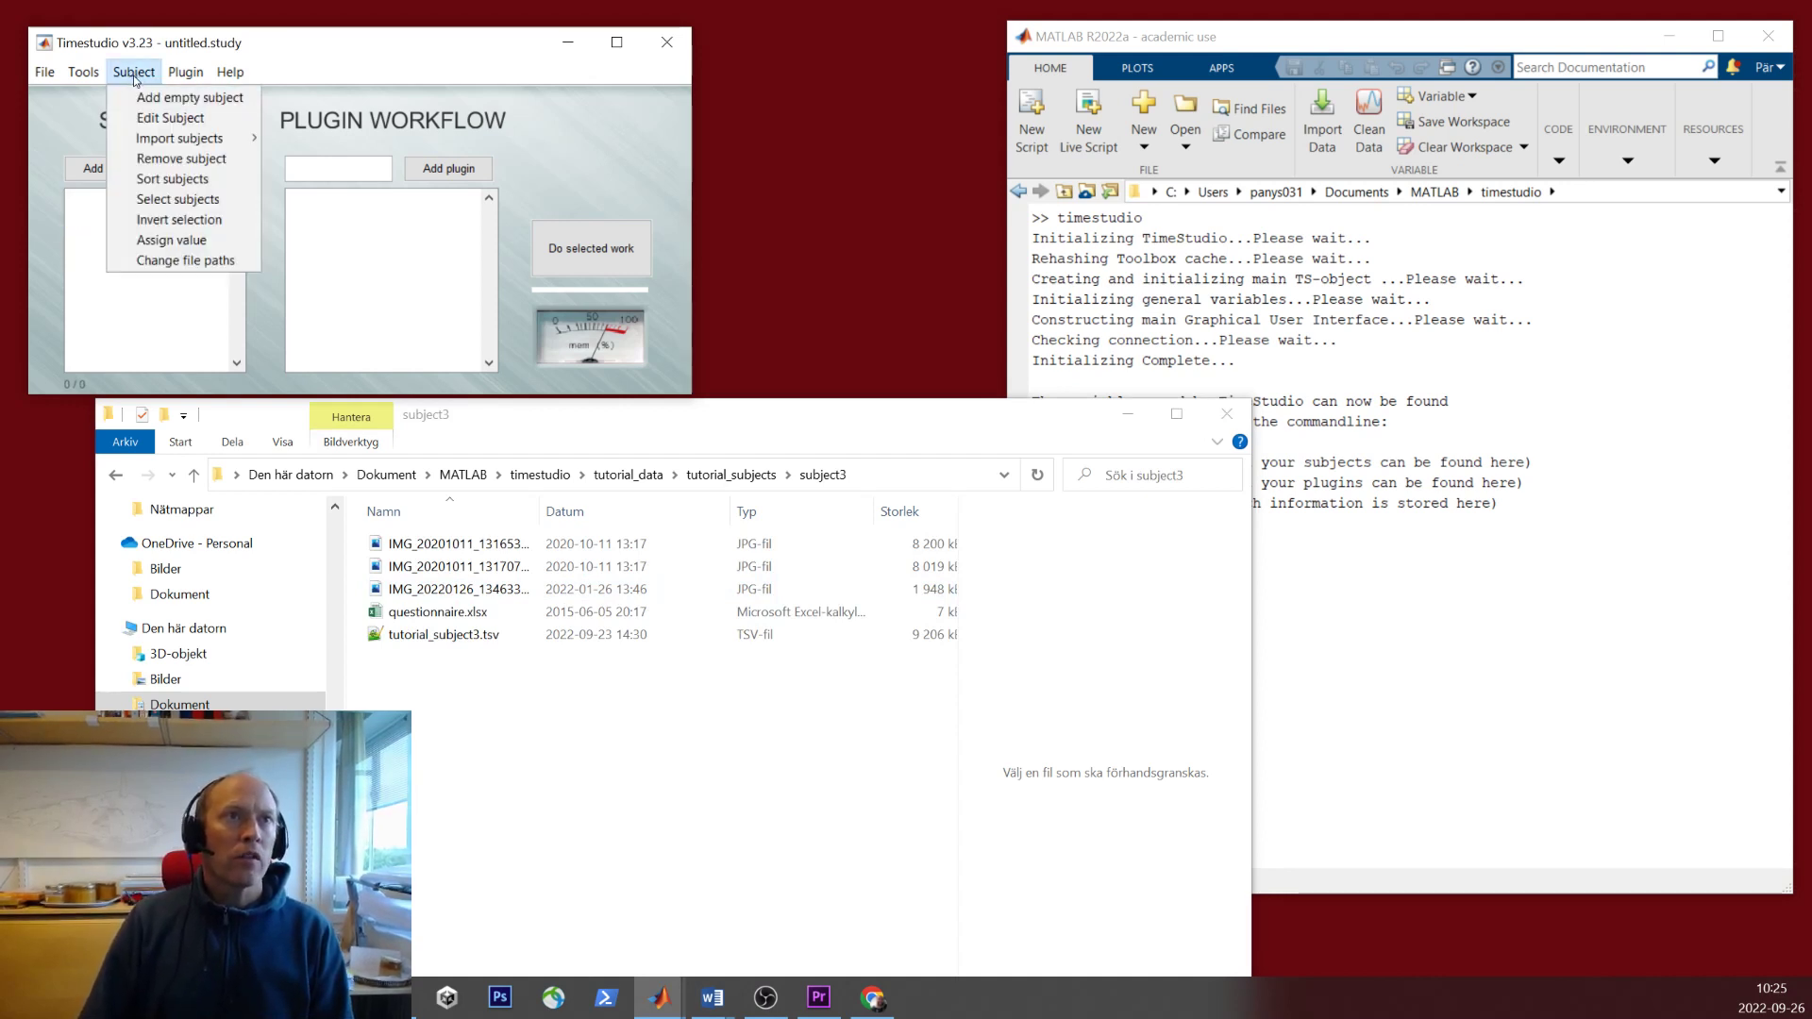
mouse_move(181, 145)
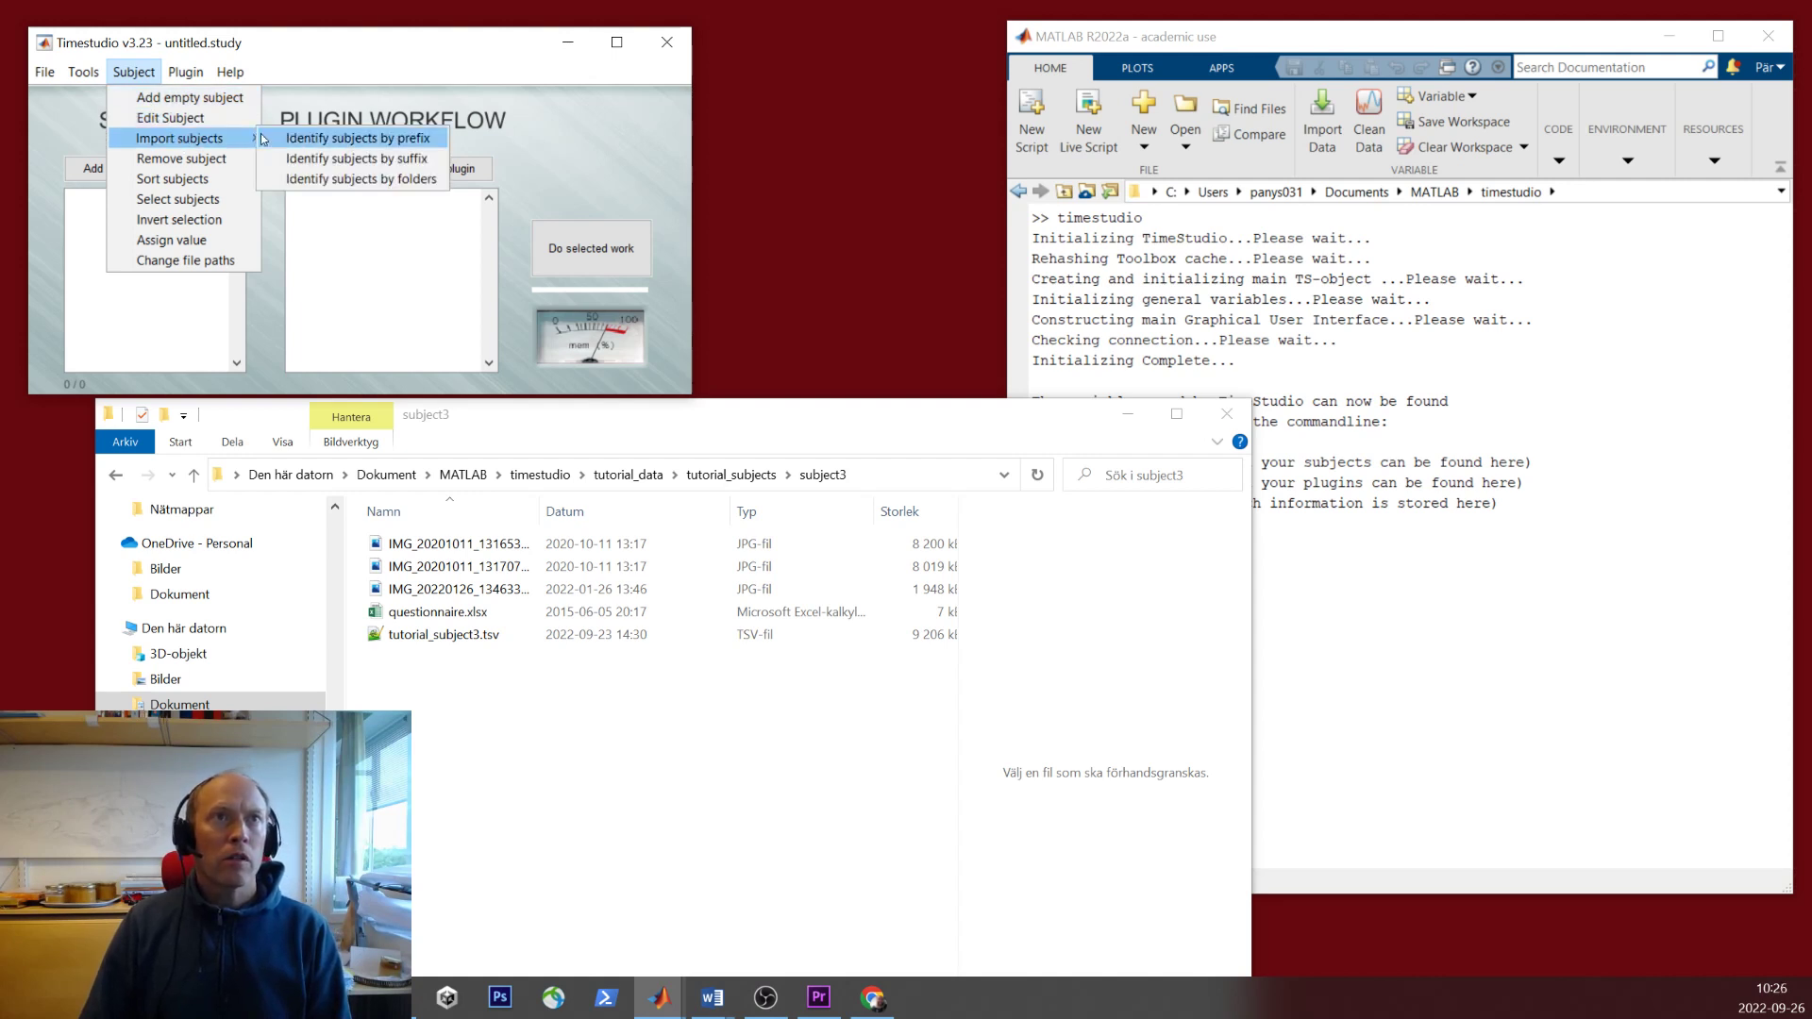
click(328, 185)
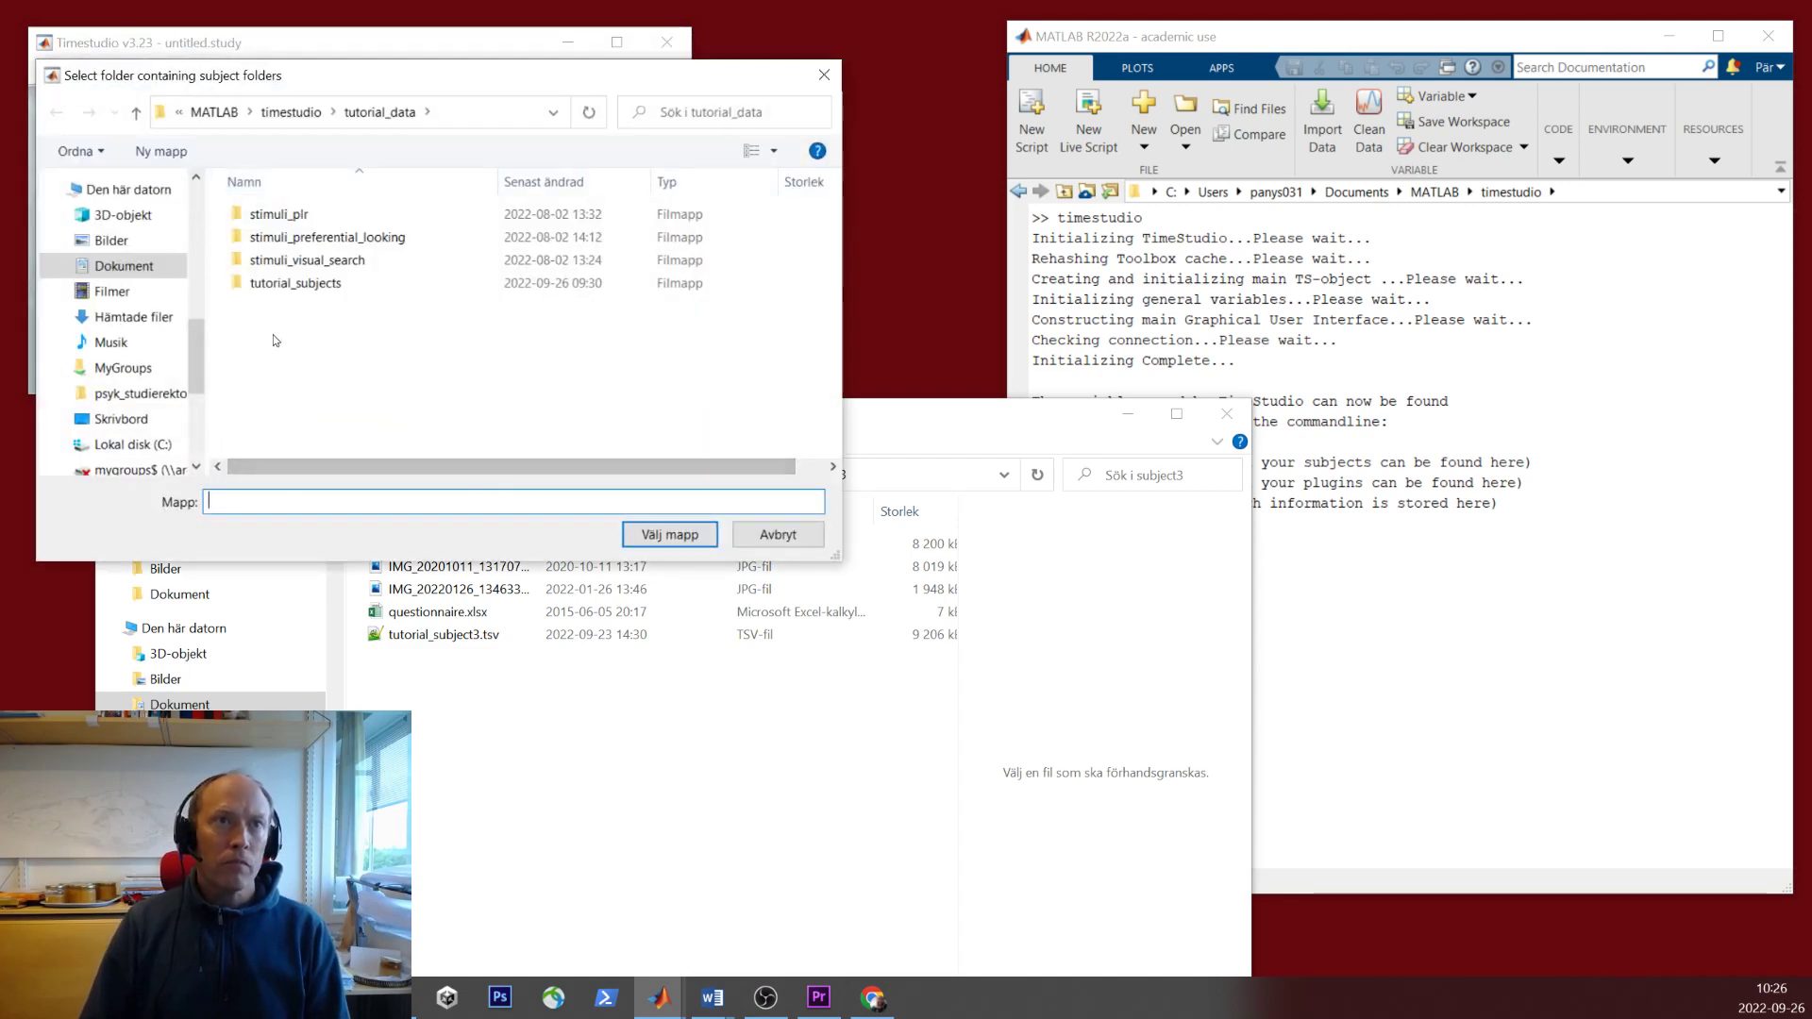
double_click(283, 283)
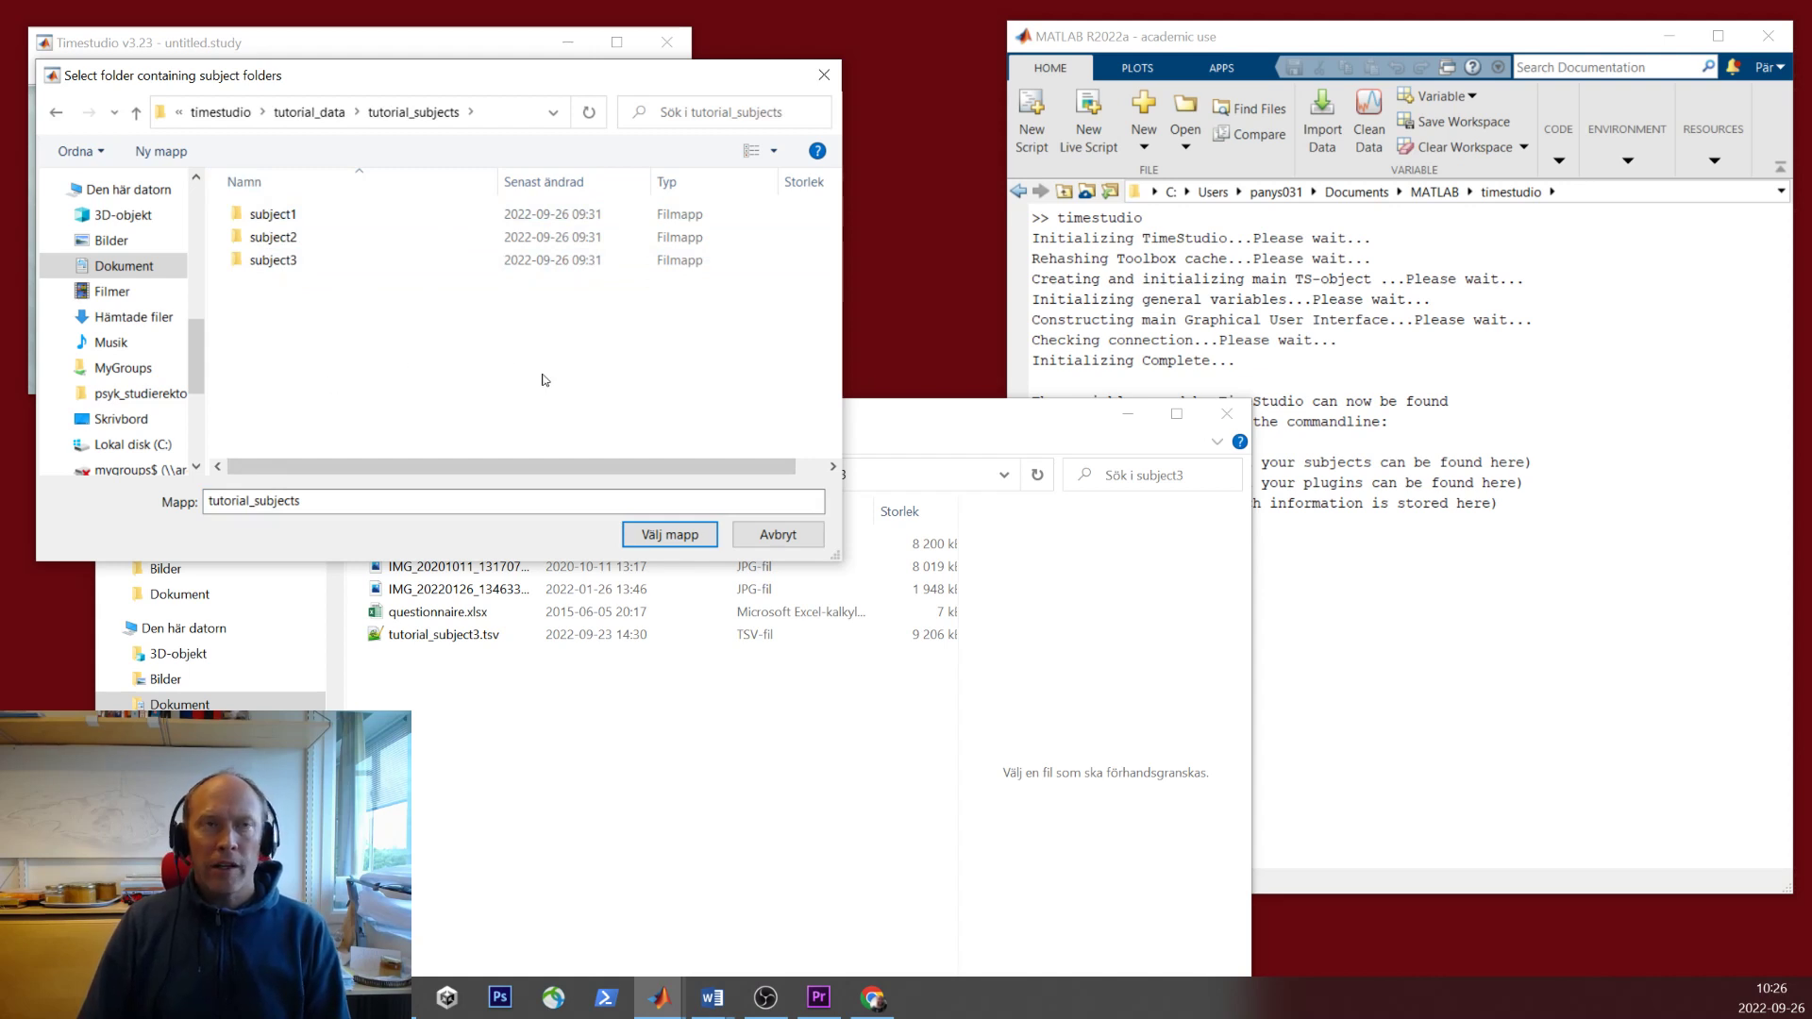
click(668, 536)
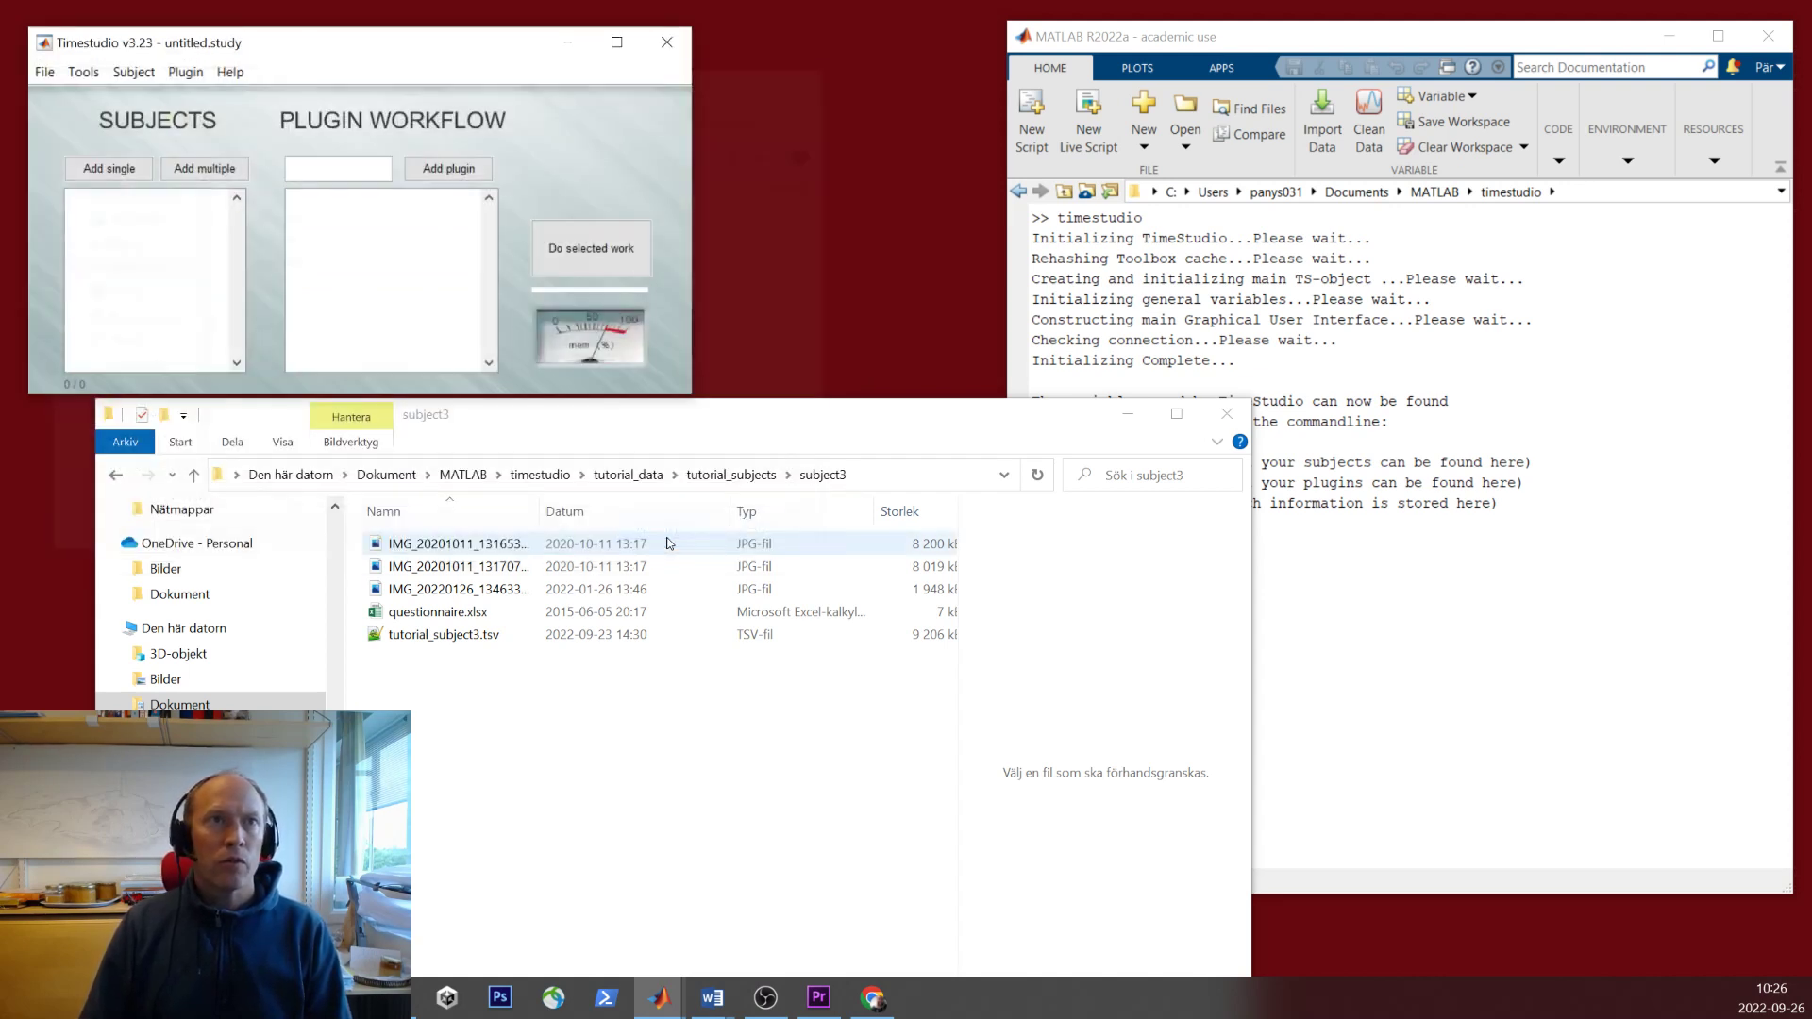
click(121, 196)
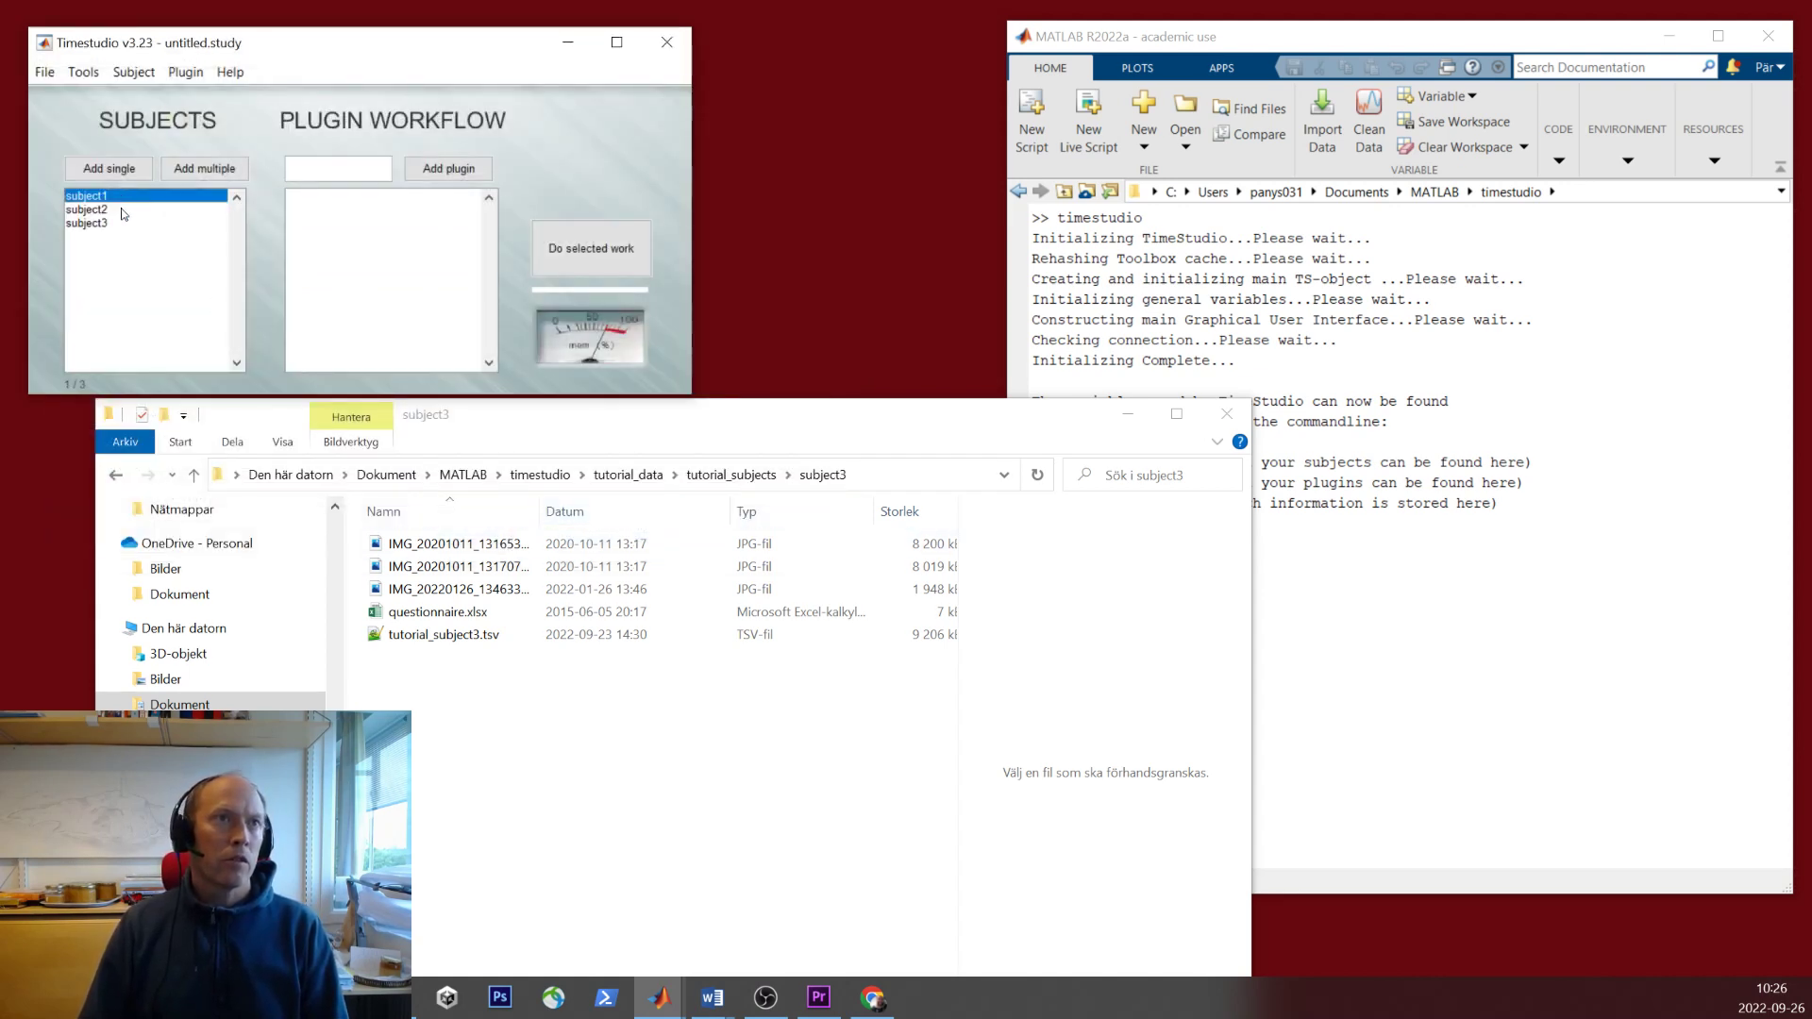
key(Down)
key(Down)
click(121, 198)
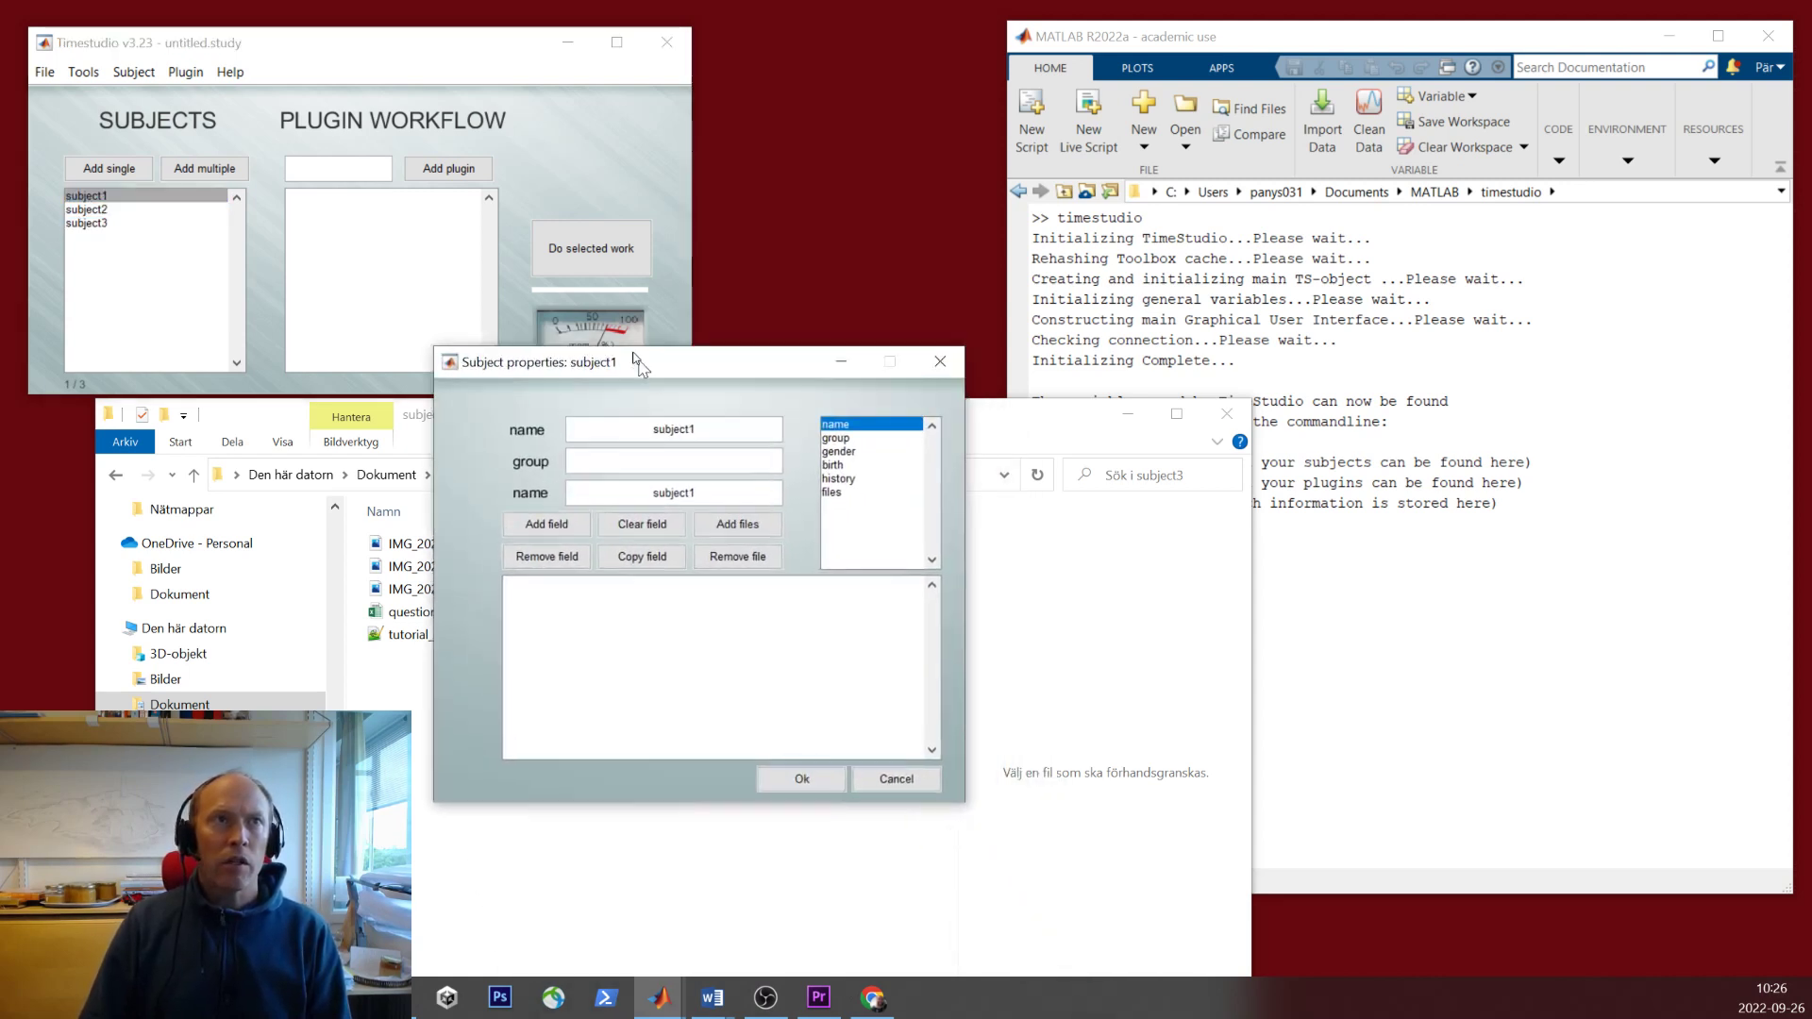
click(754, 413)
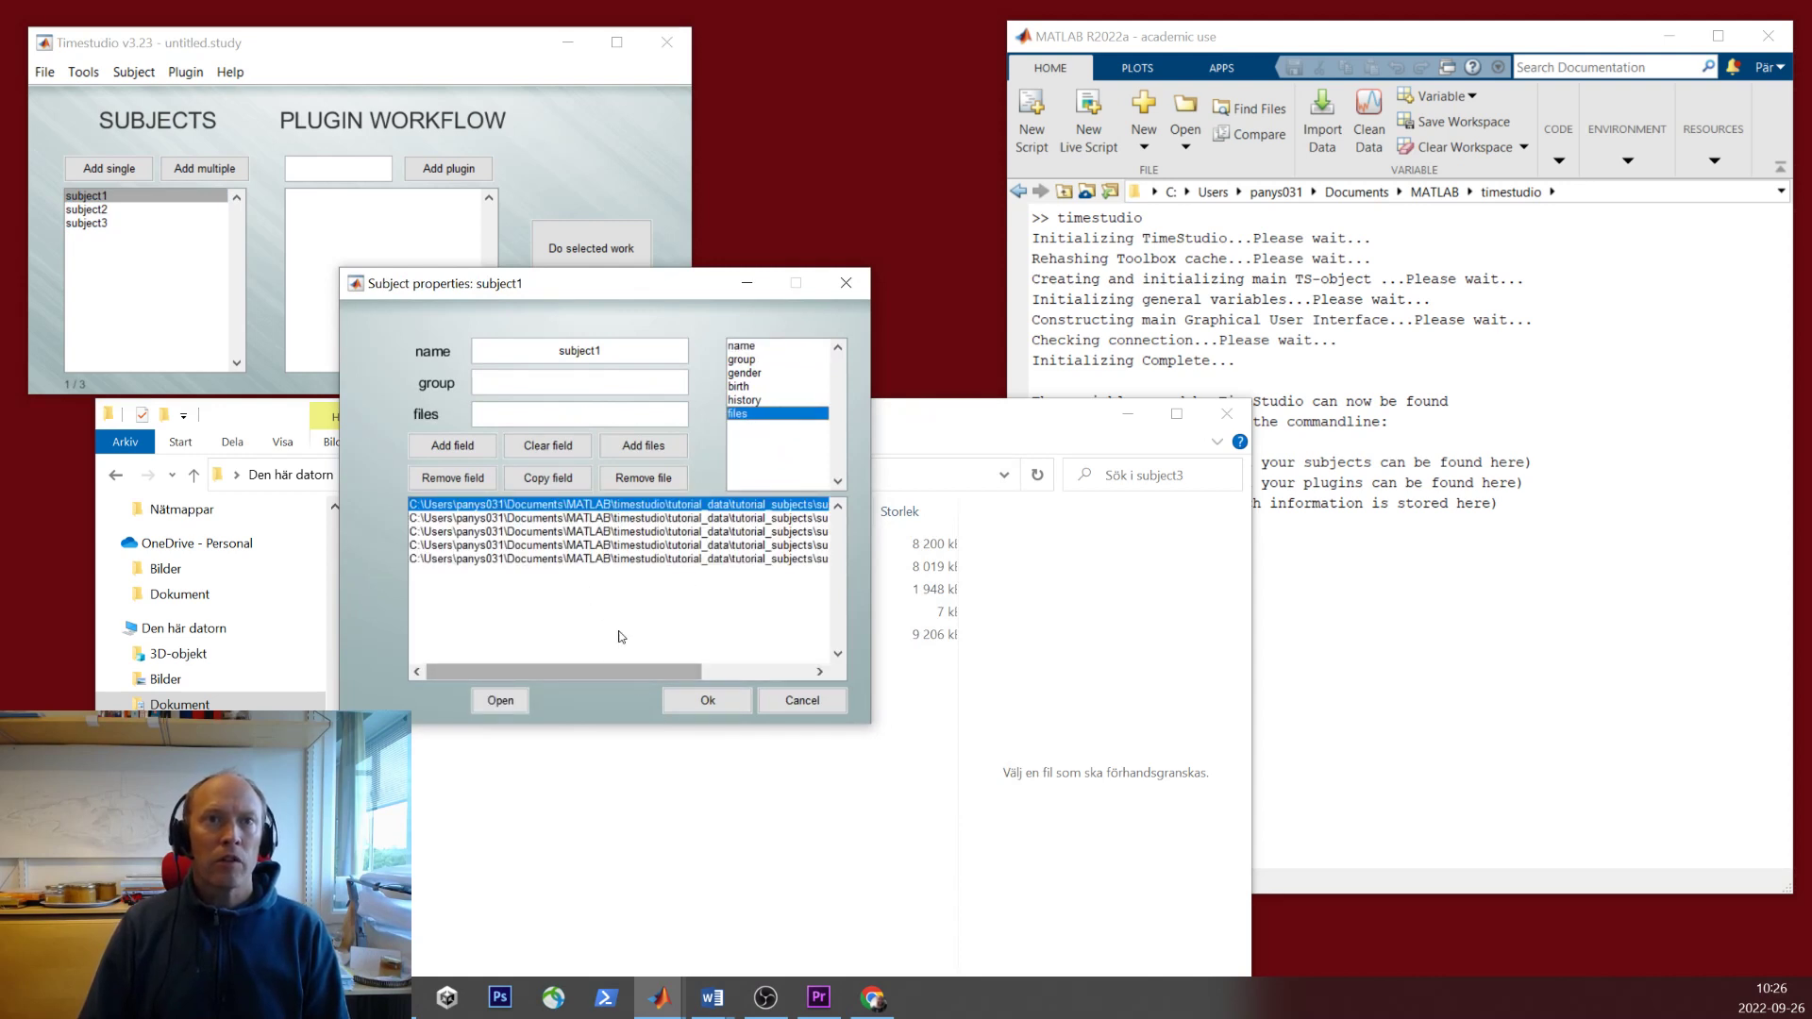
drag(648, 671, 758, 672)
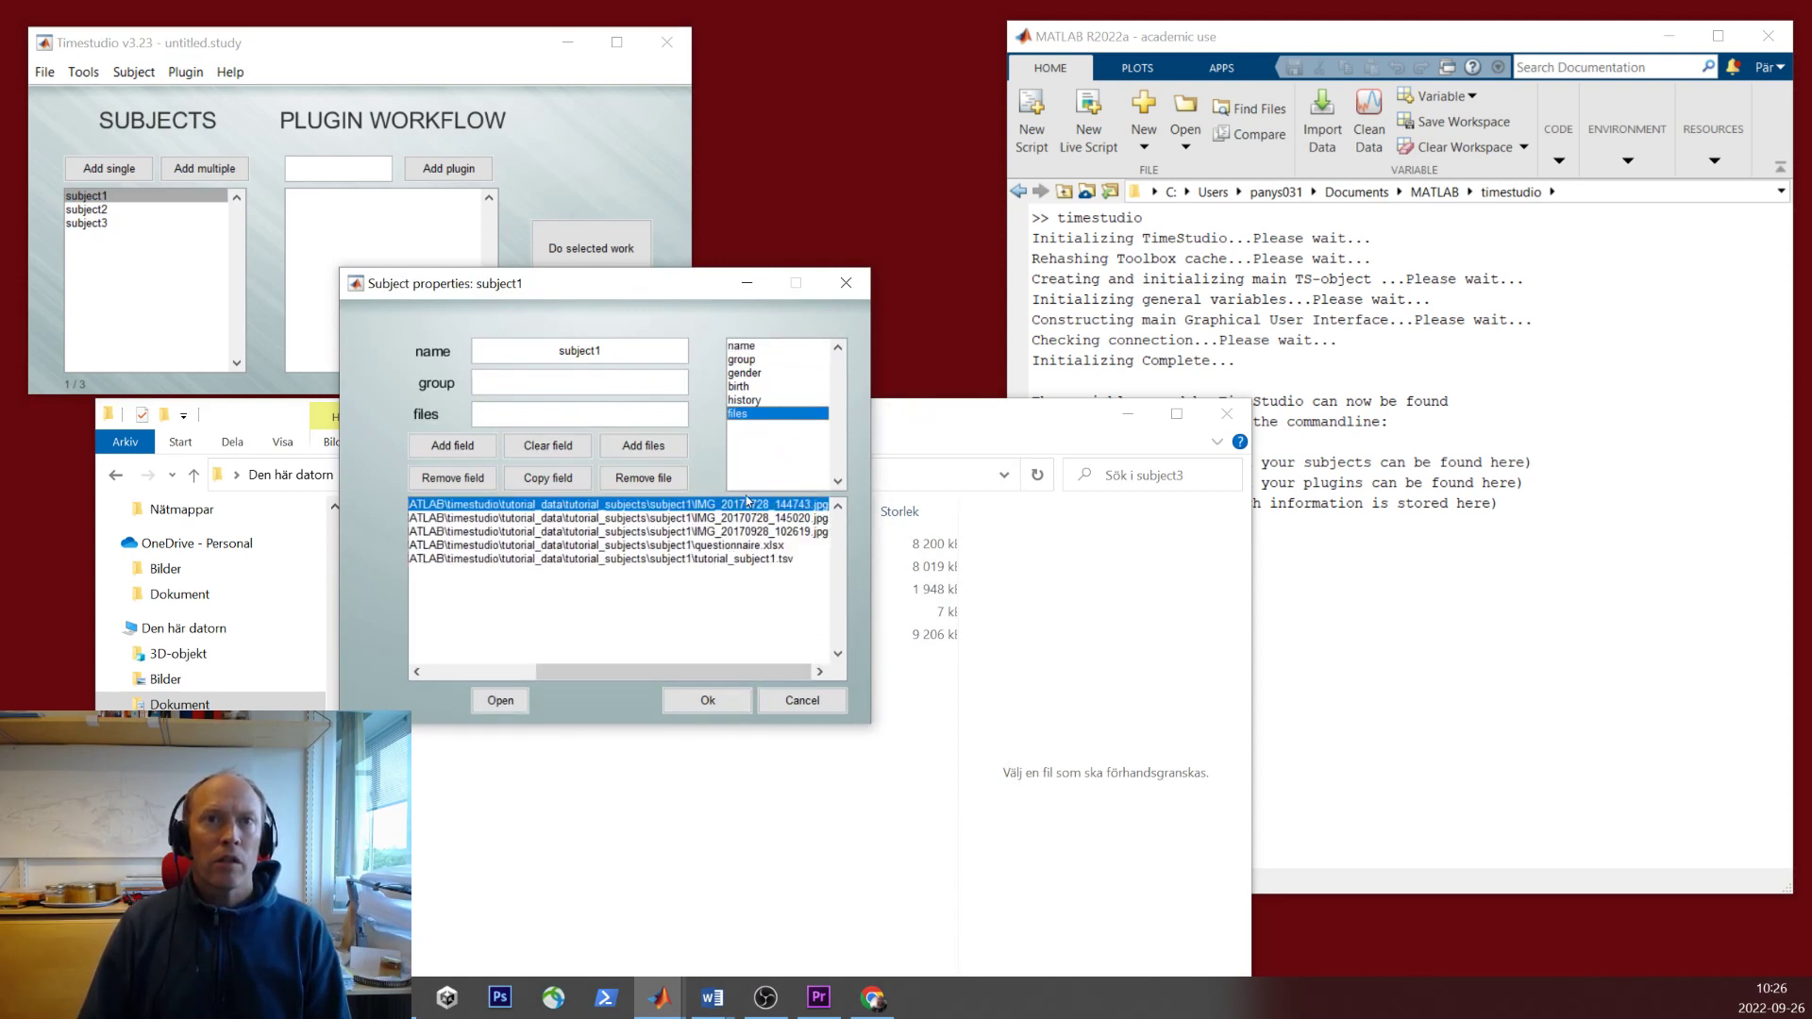
click(716, 560)
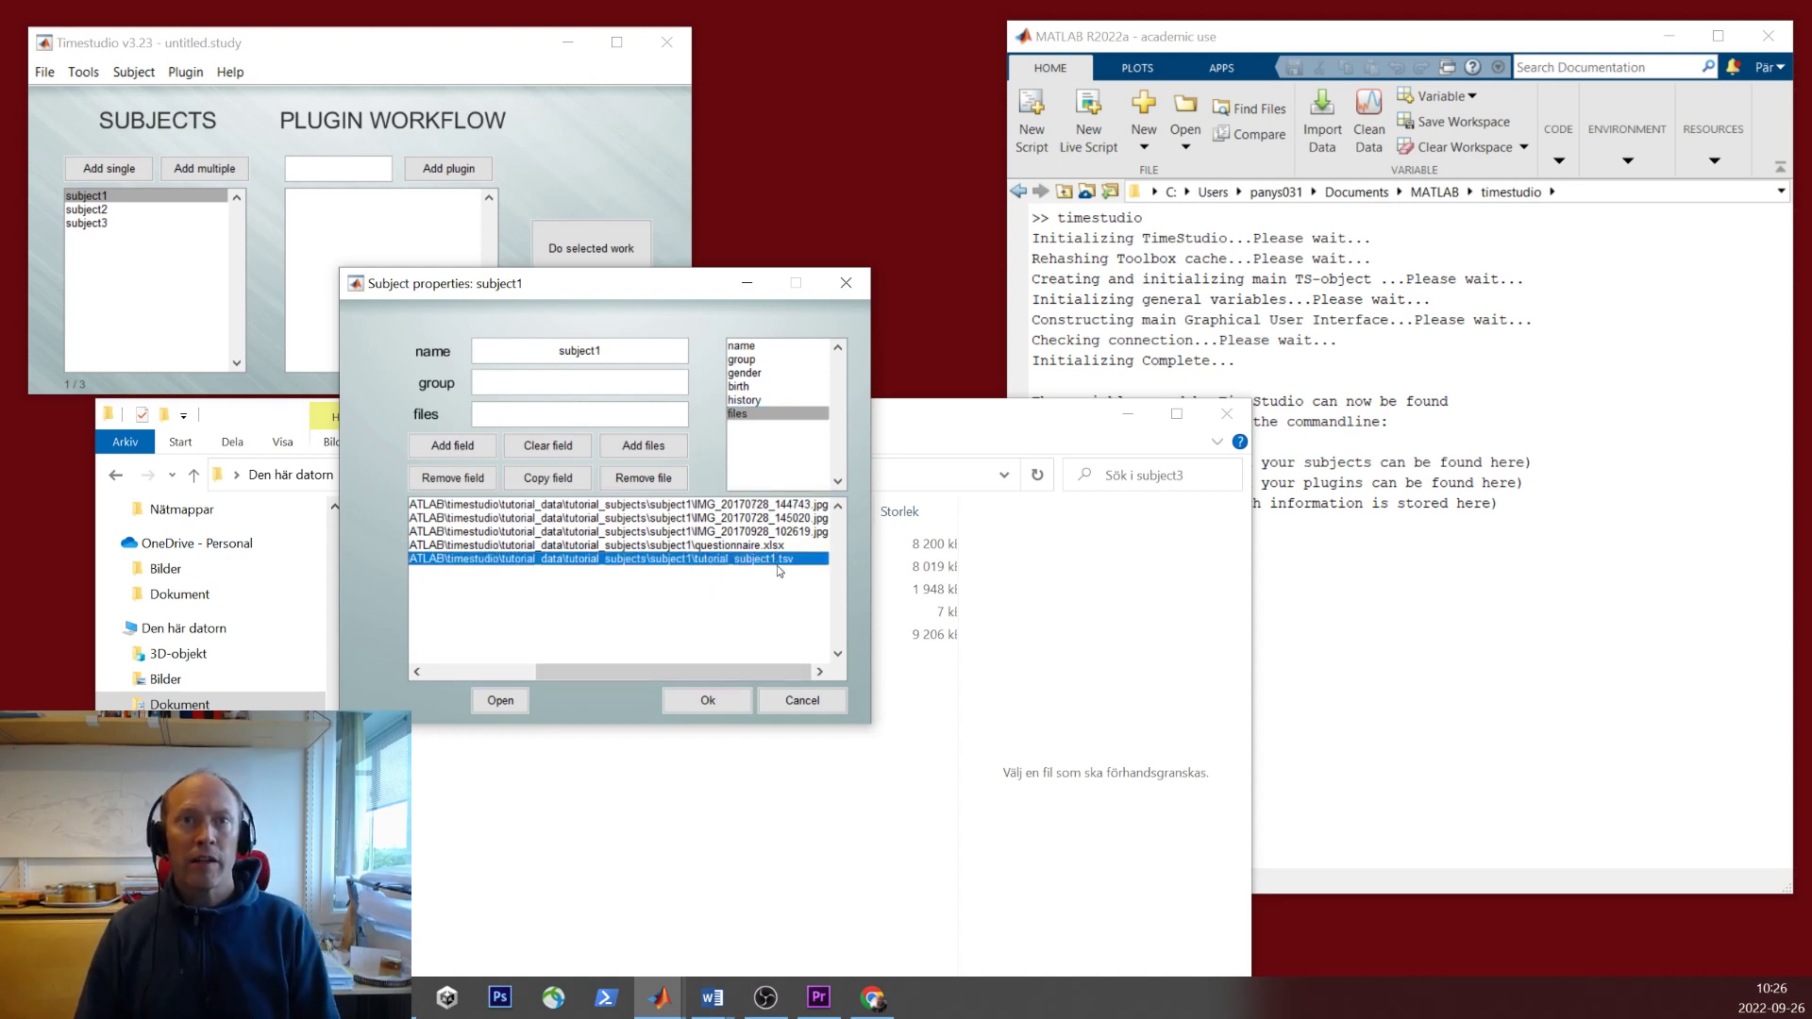
click(801, 702)
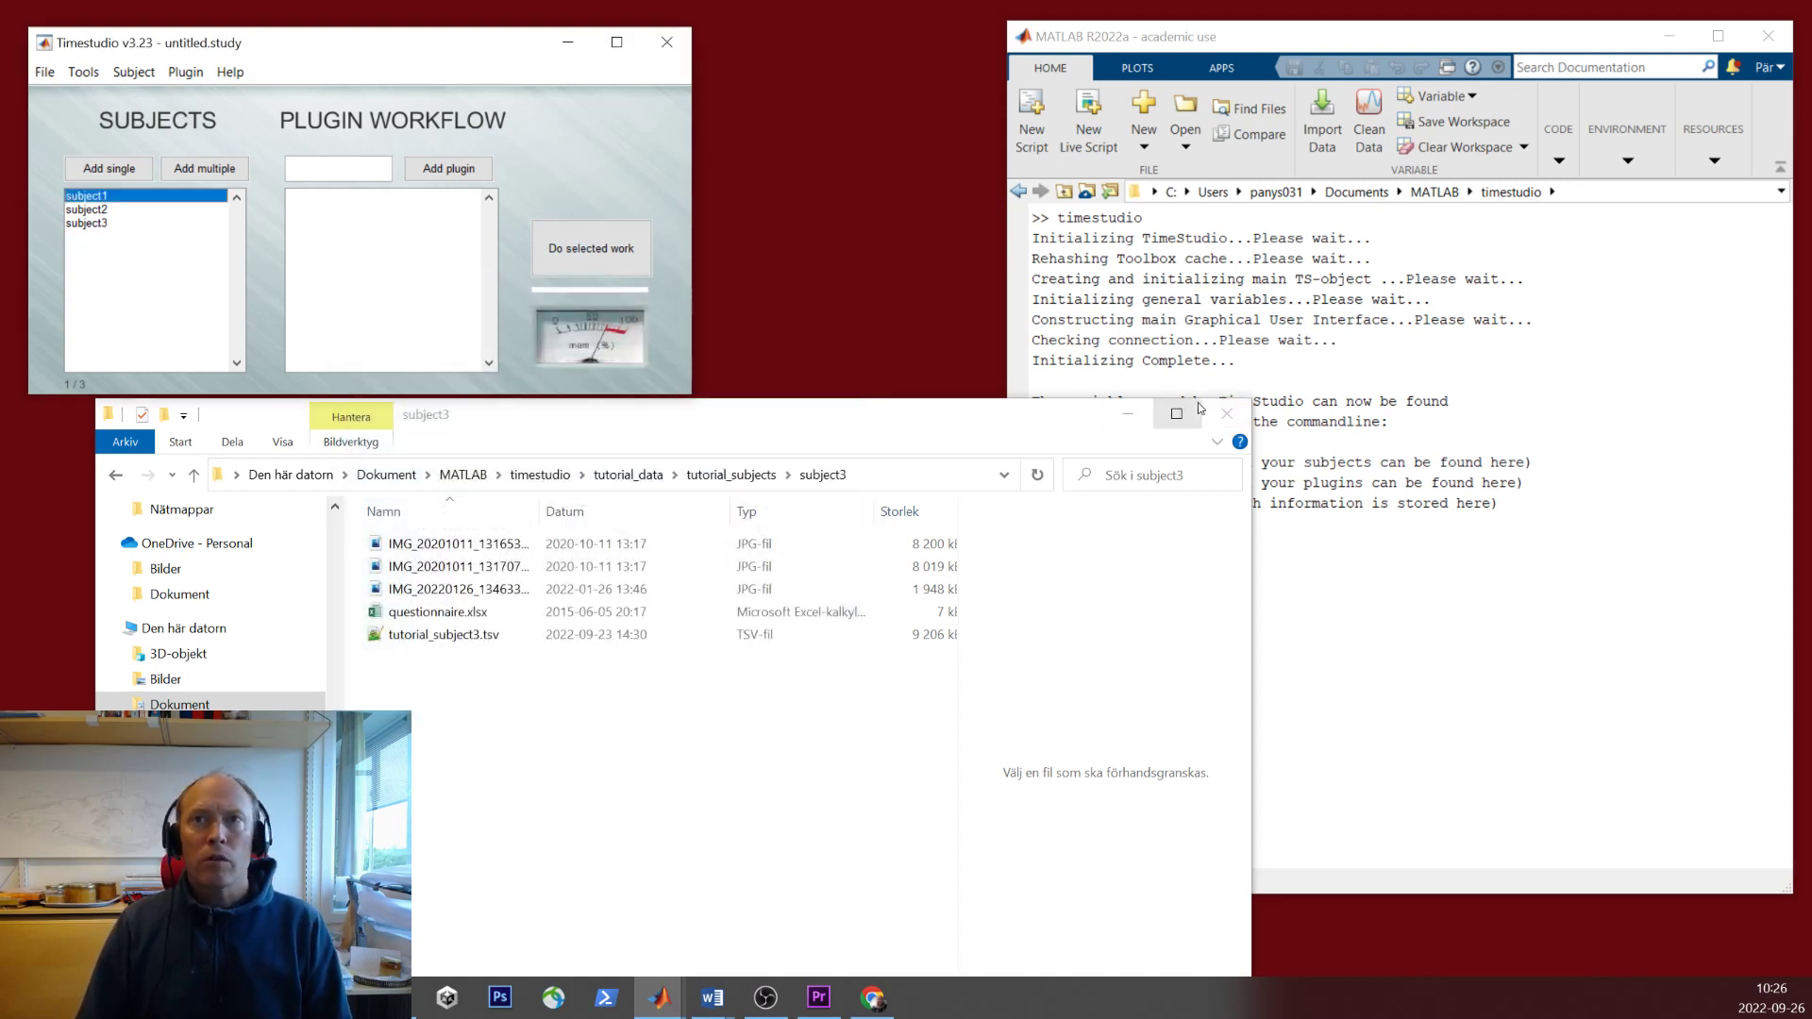
- Delete the folder subjects and add the three tutorial_data TSV files with Add multiple
shift+click(103, 225)
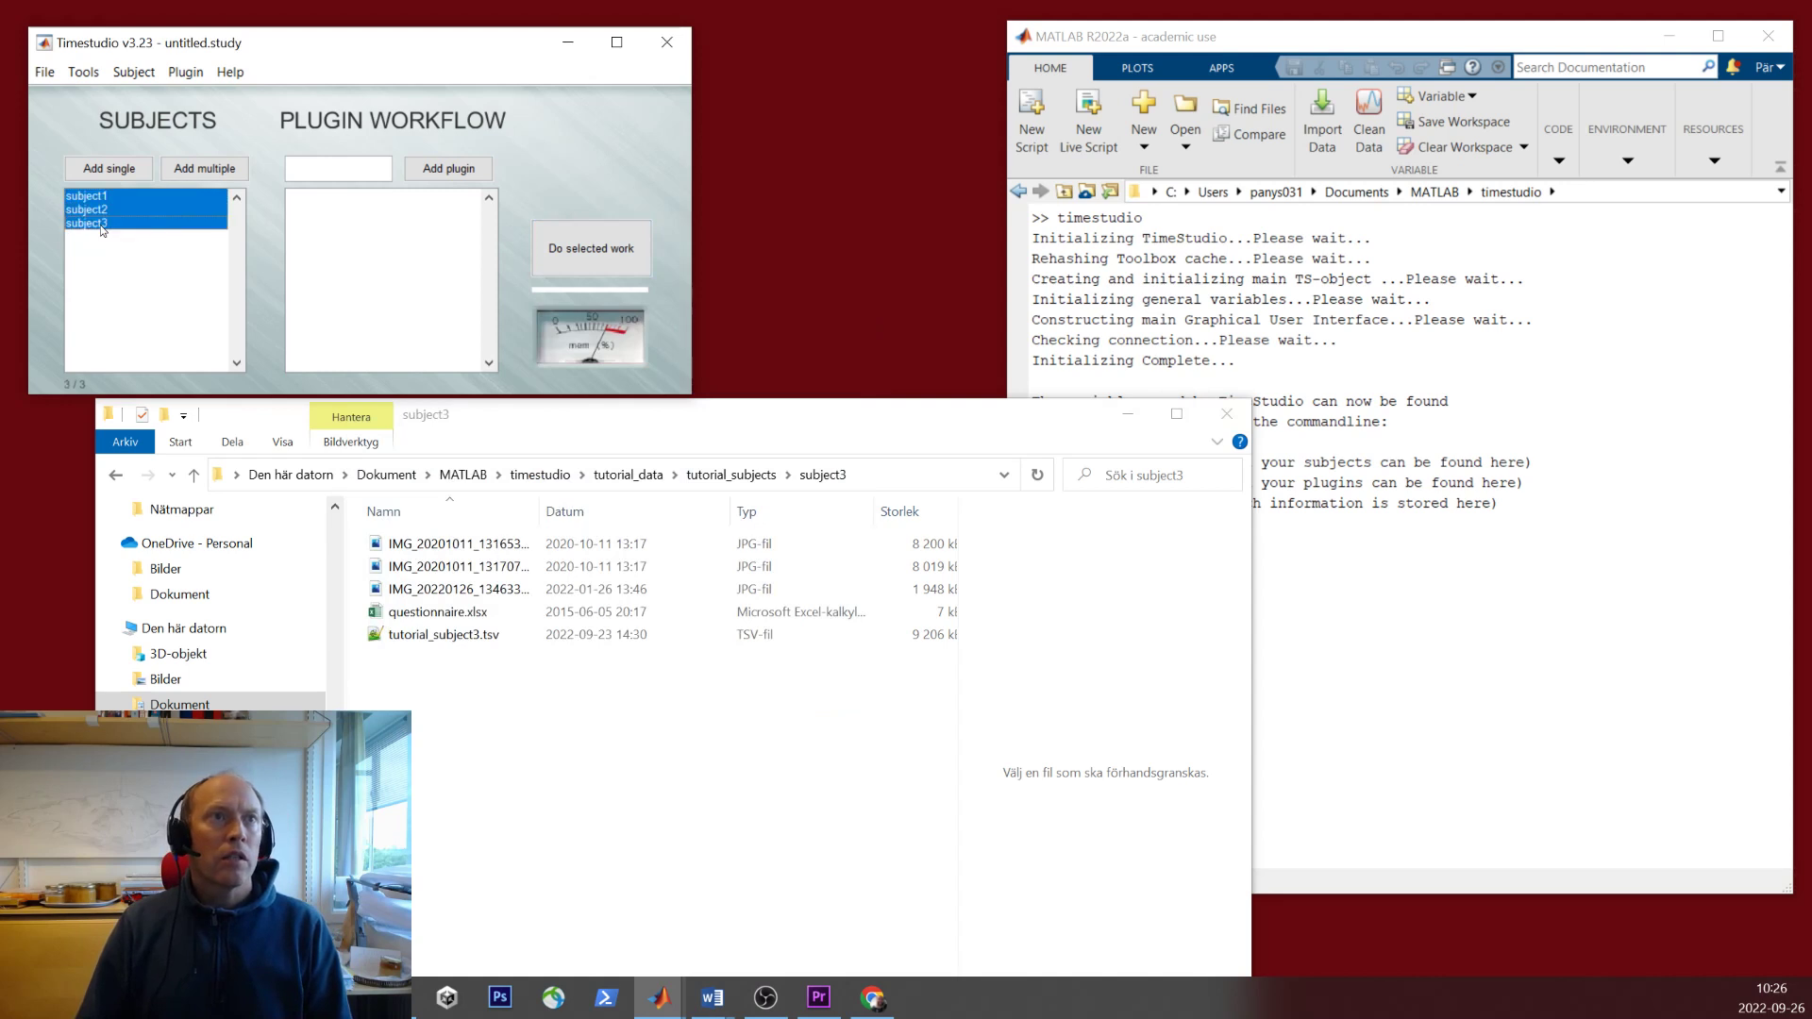
key(Delete)
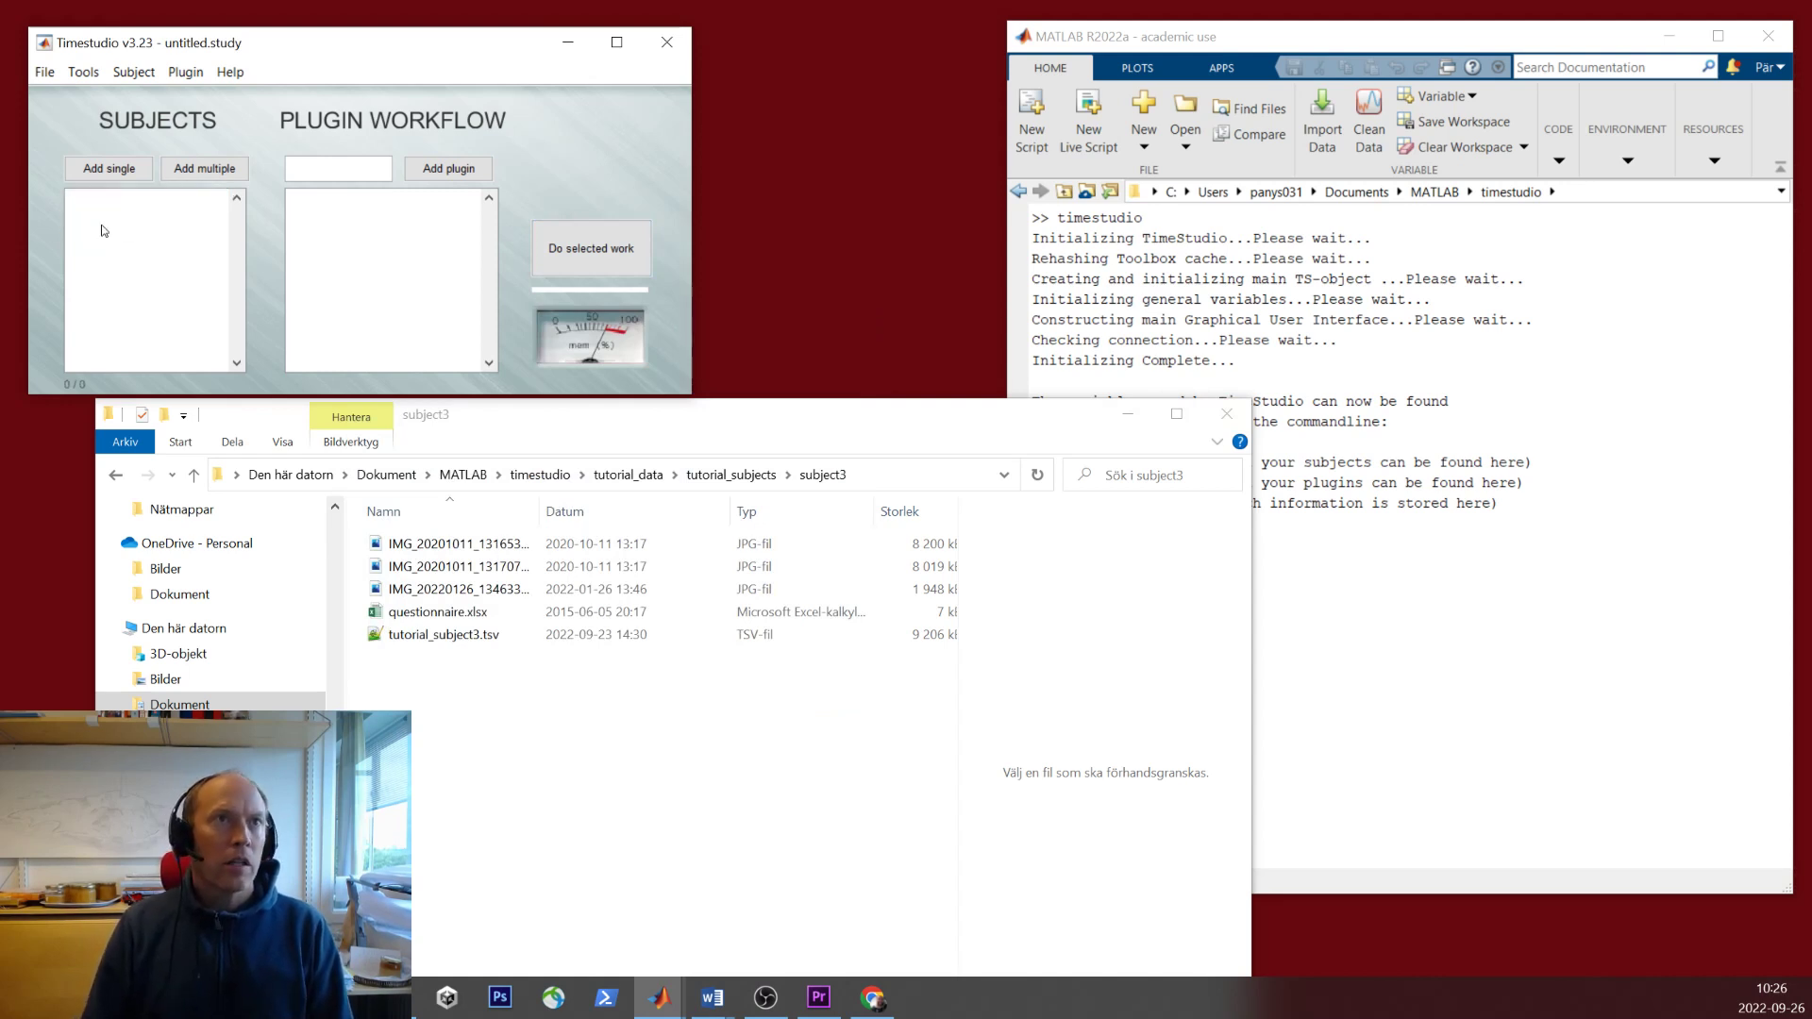
click(206, 169)
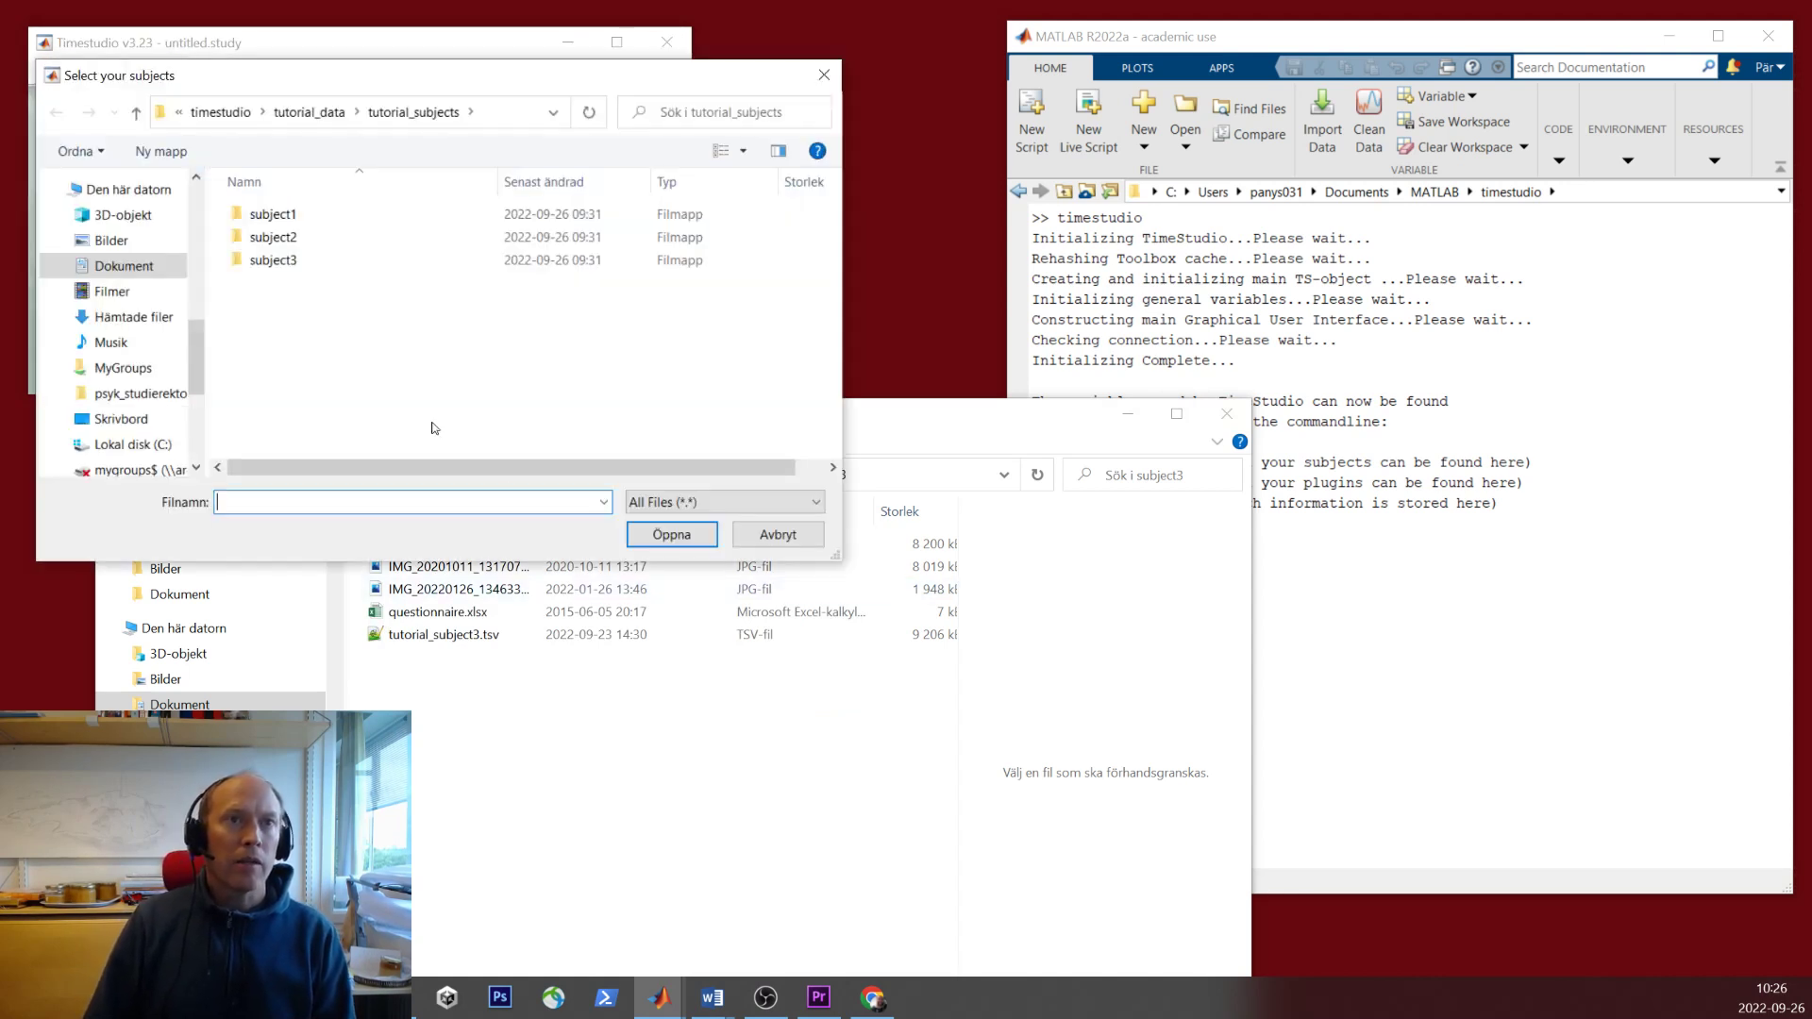
click(321, 113)
click(309, 314)
shift+click(307, 352)
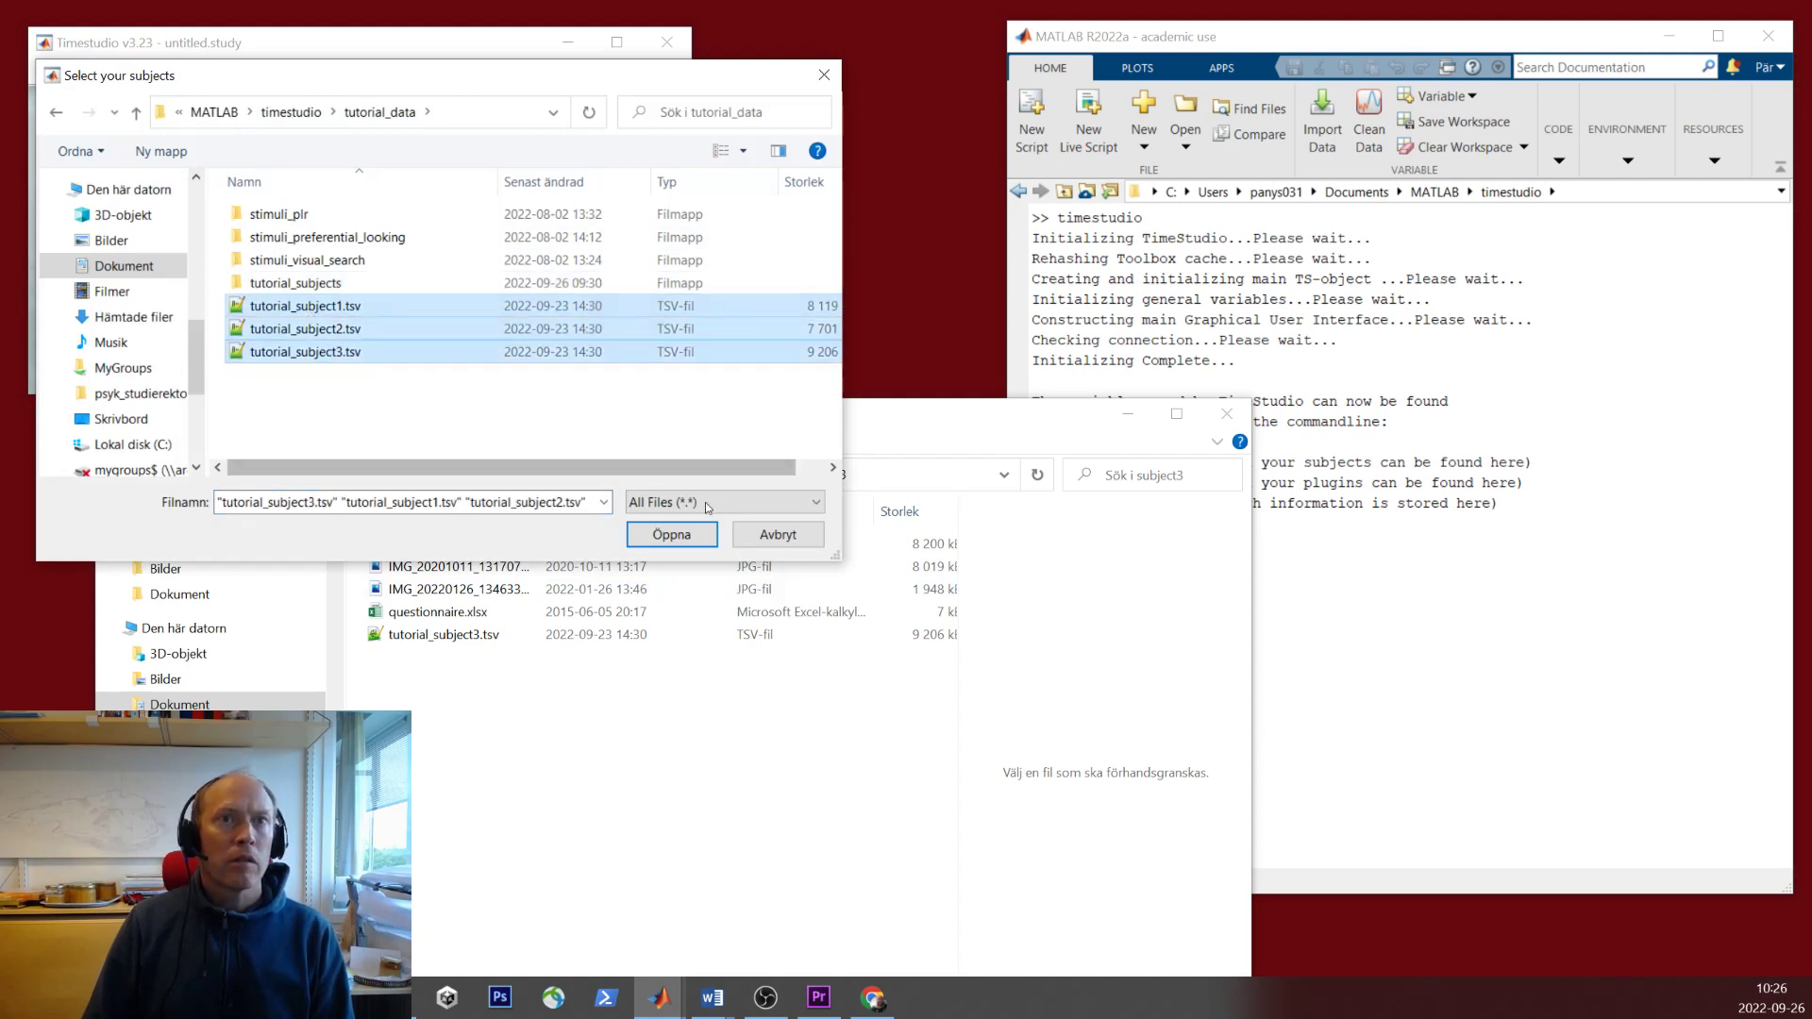
click(687, 528)
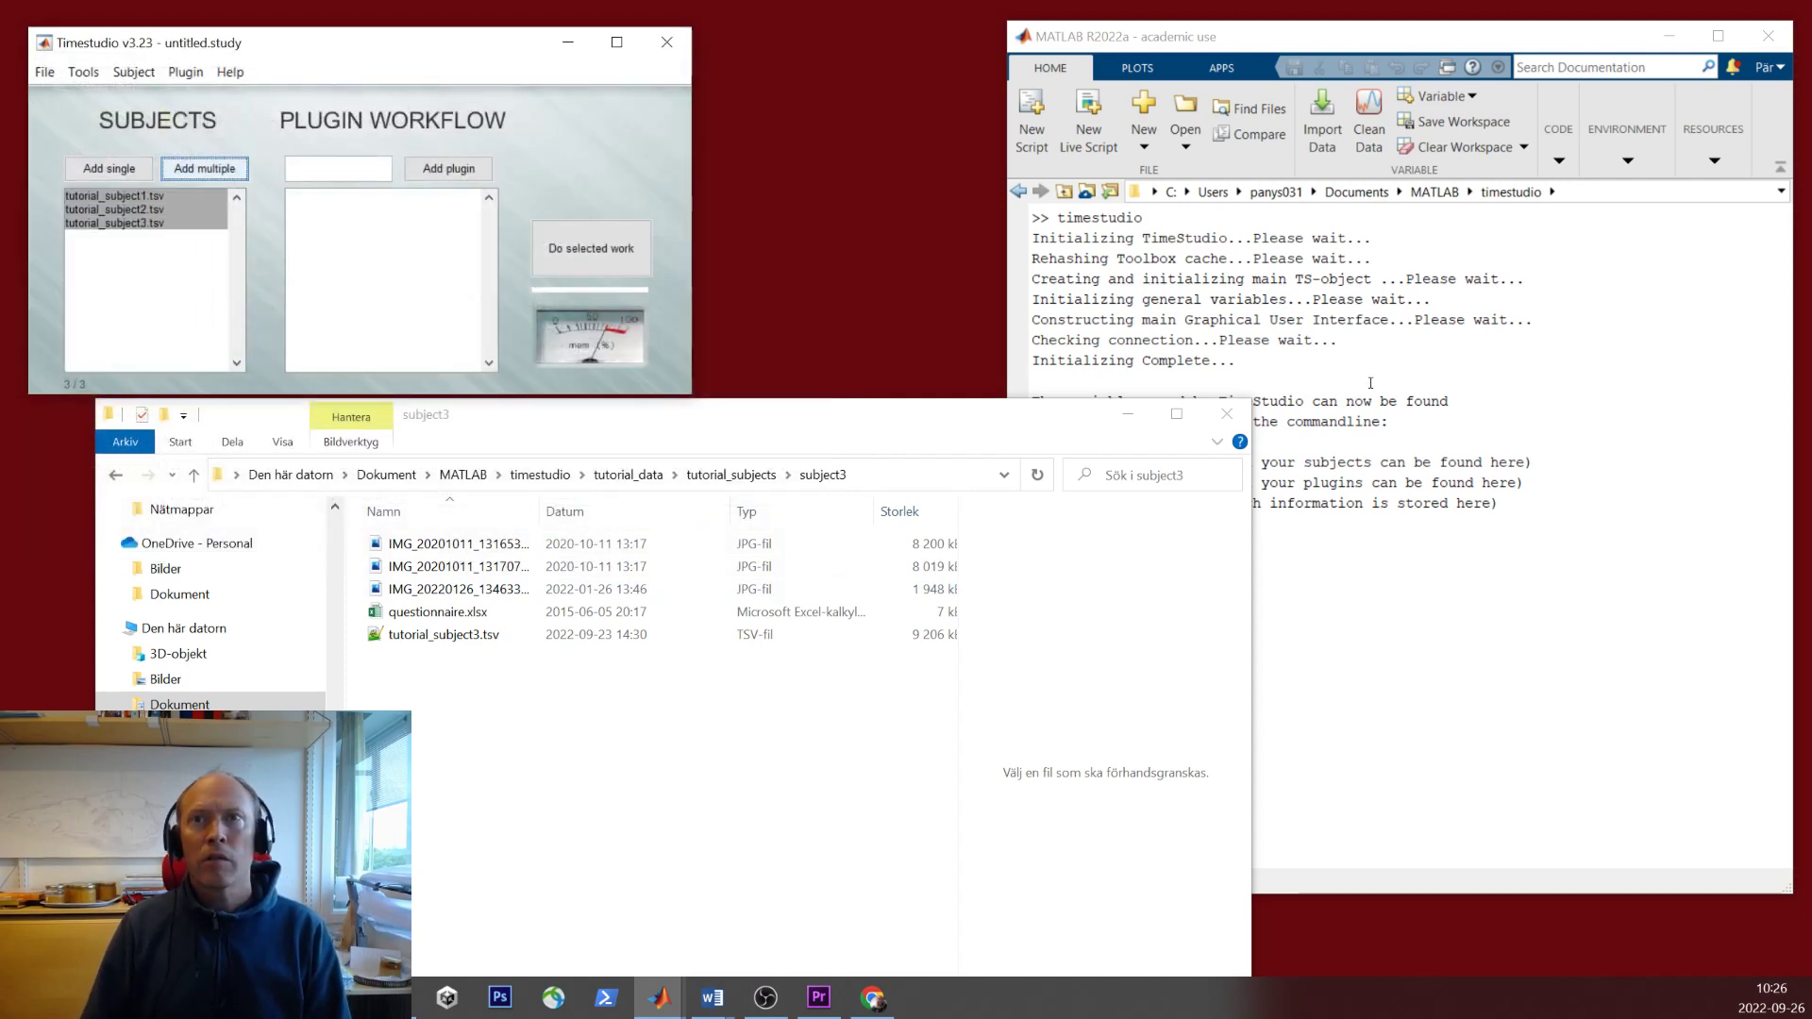
click(1127, 414)
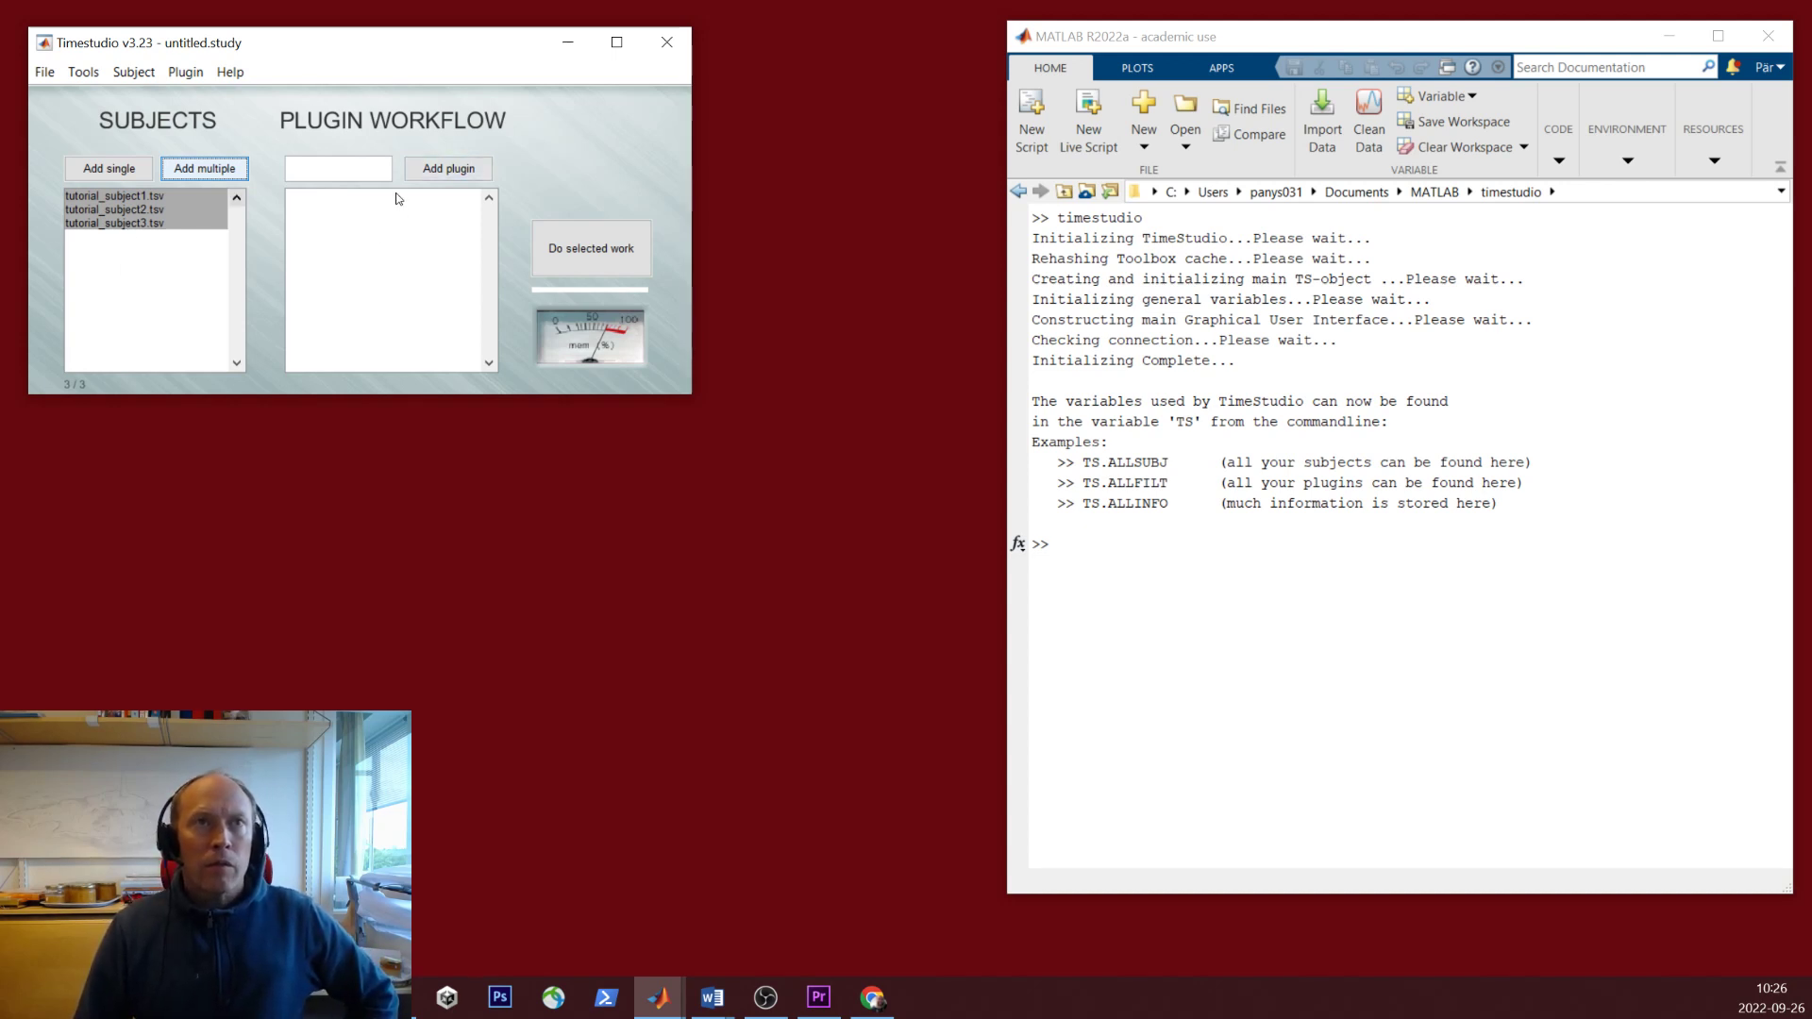
- Pick core_read_file_fast from the core plugin category
click(429, 173)
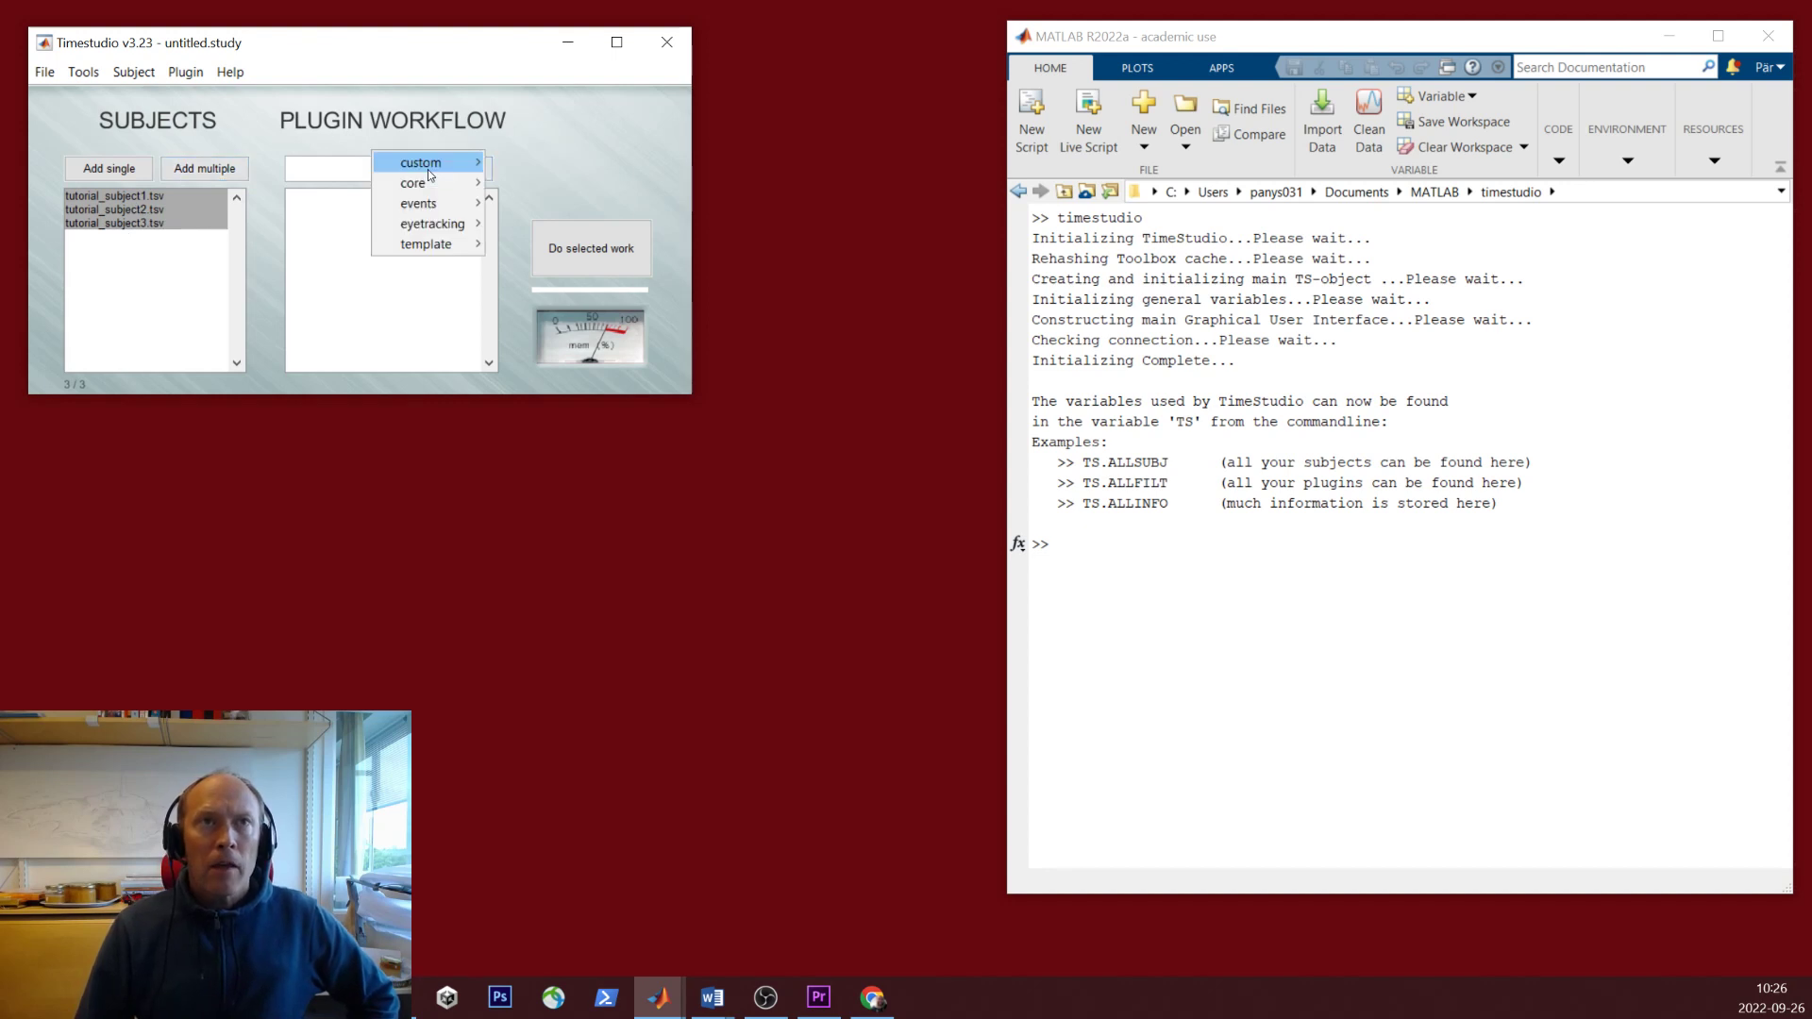
mouse_move(440, 184)
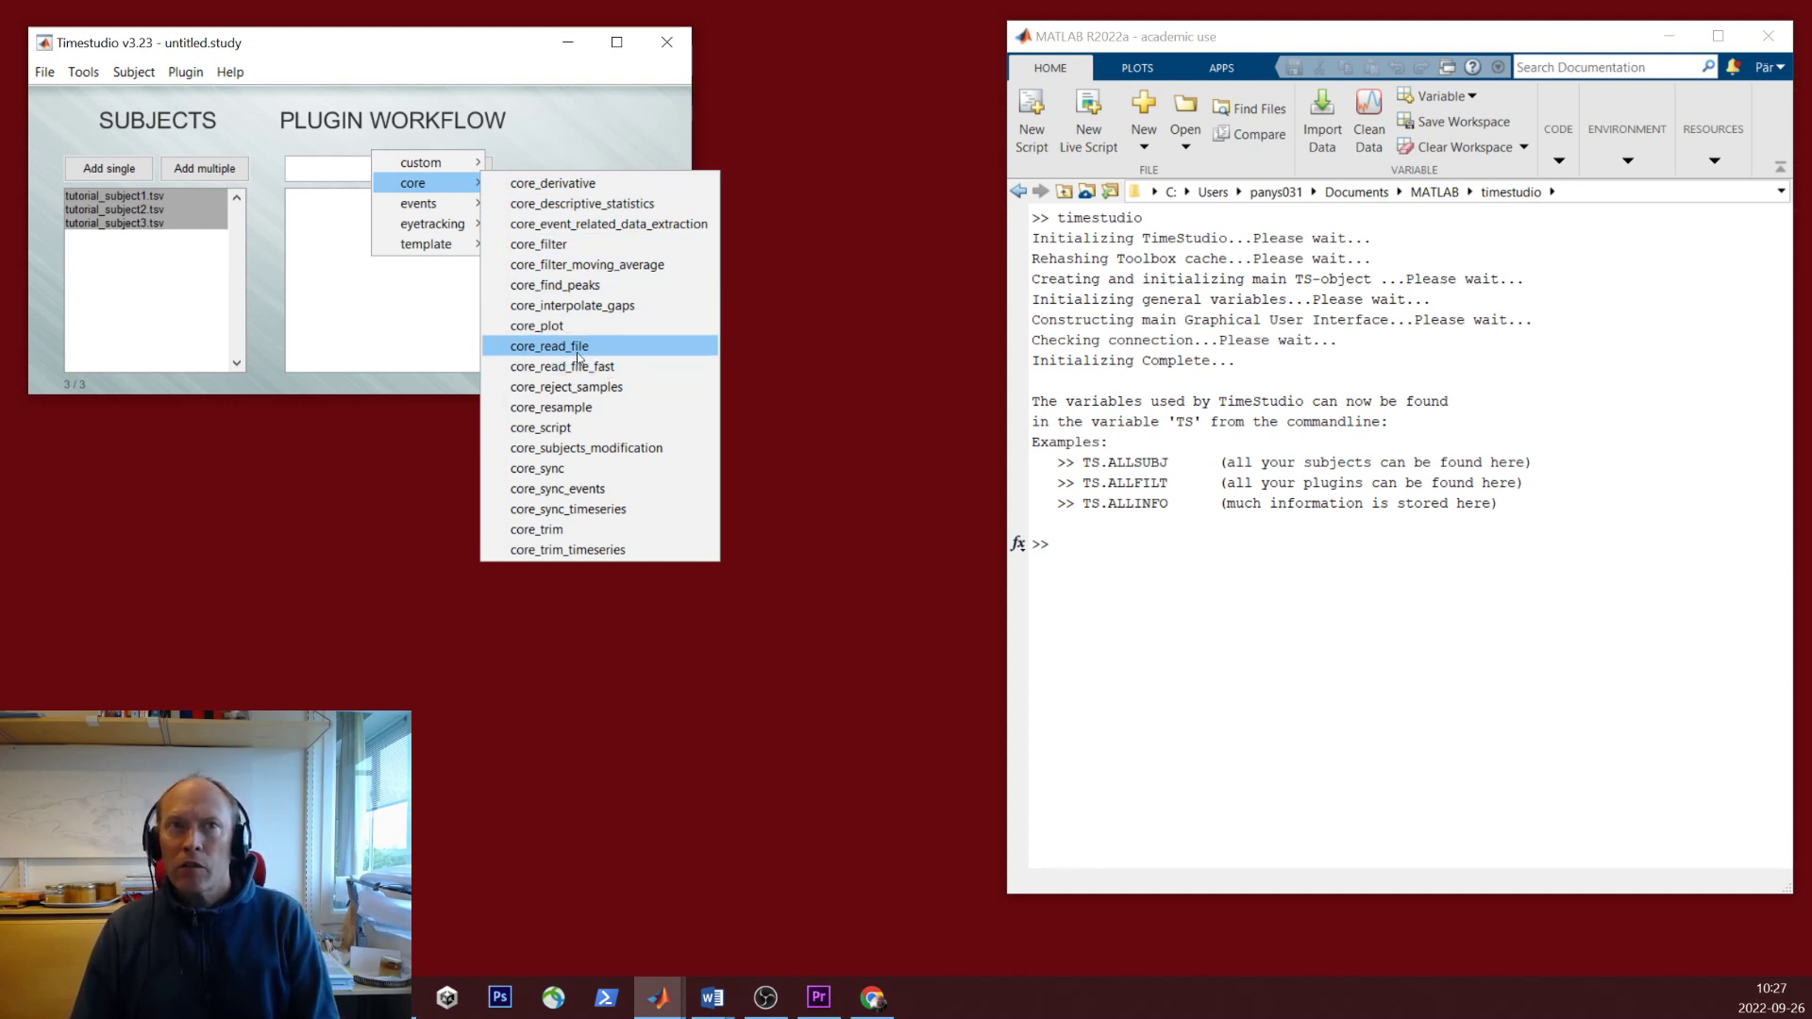
click(632, 366)
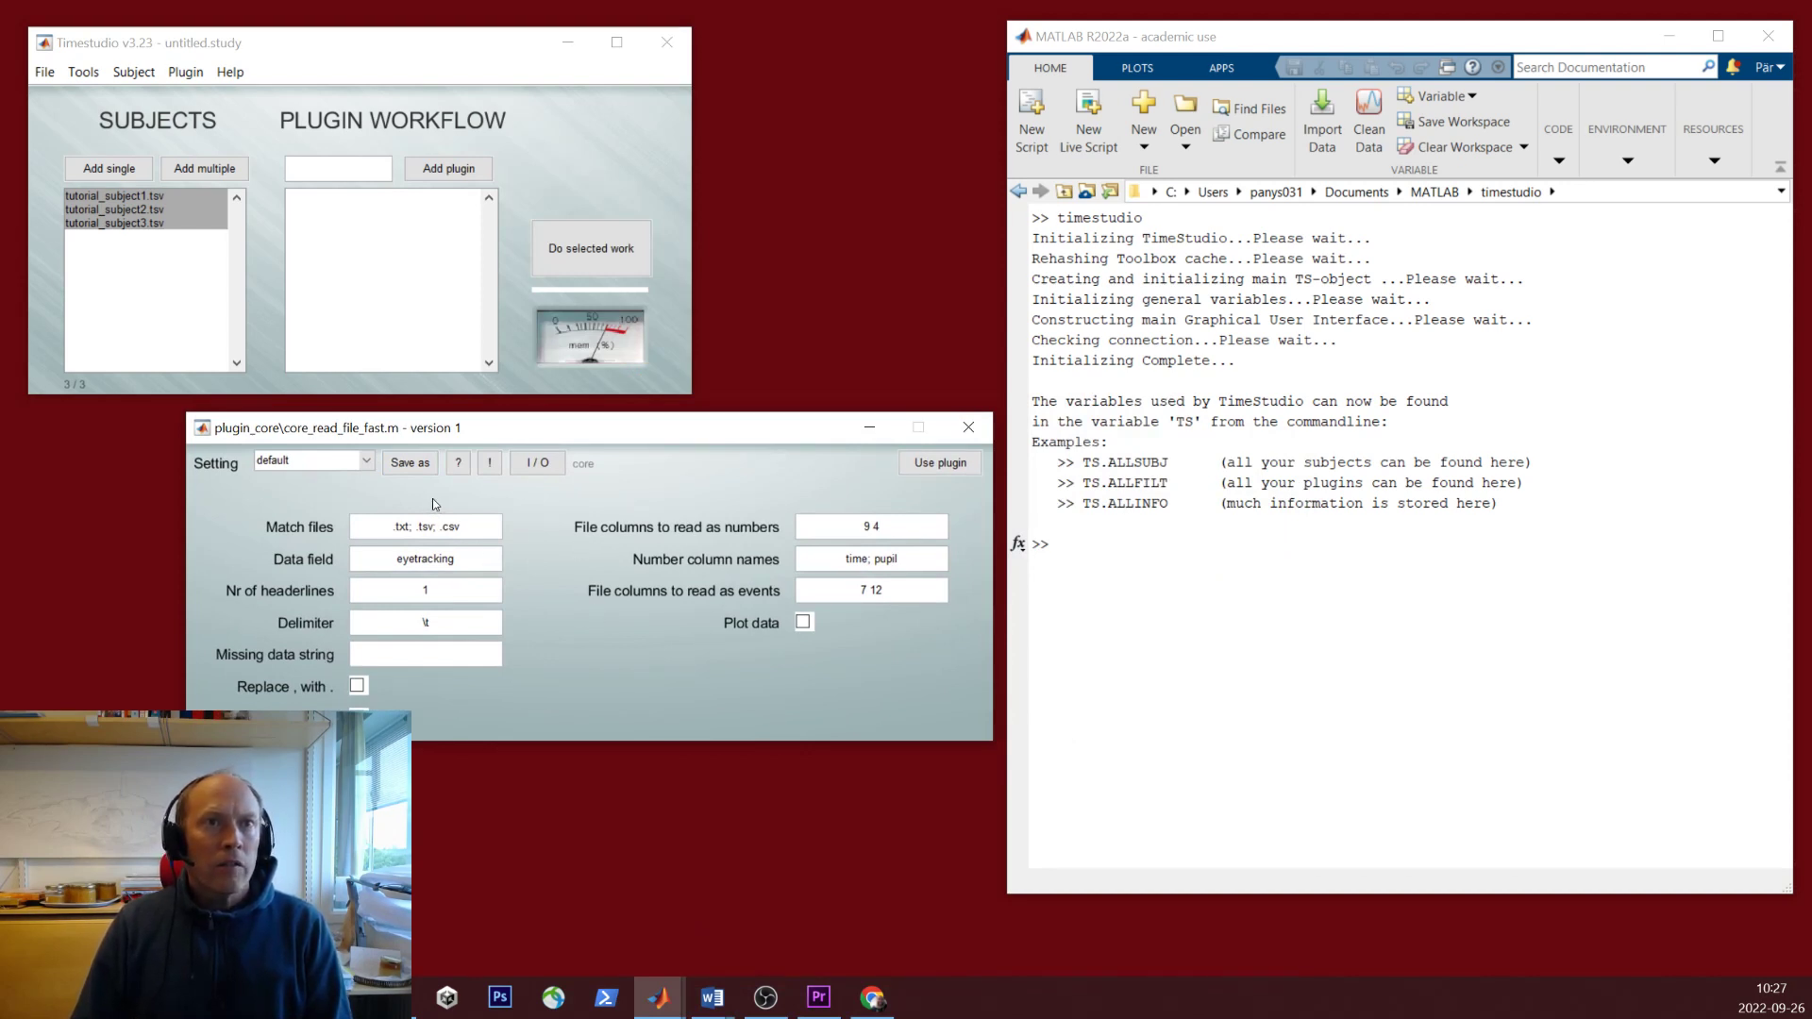
- Save the read-file settings as tutorial1 and add the plugin to the workflow
click(403, 465)
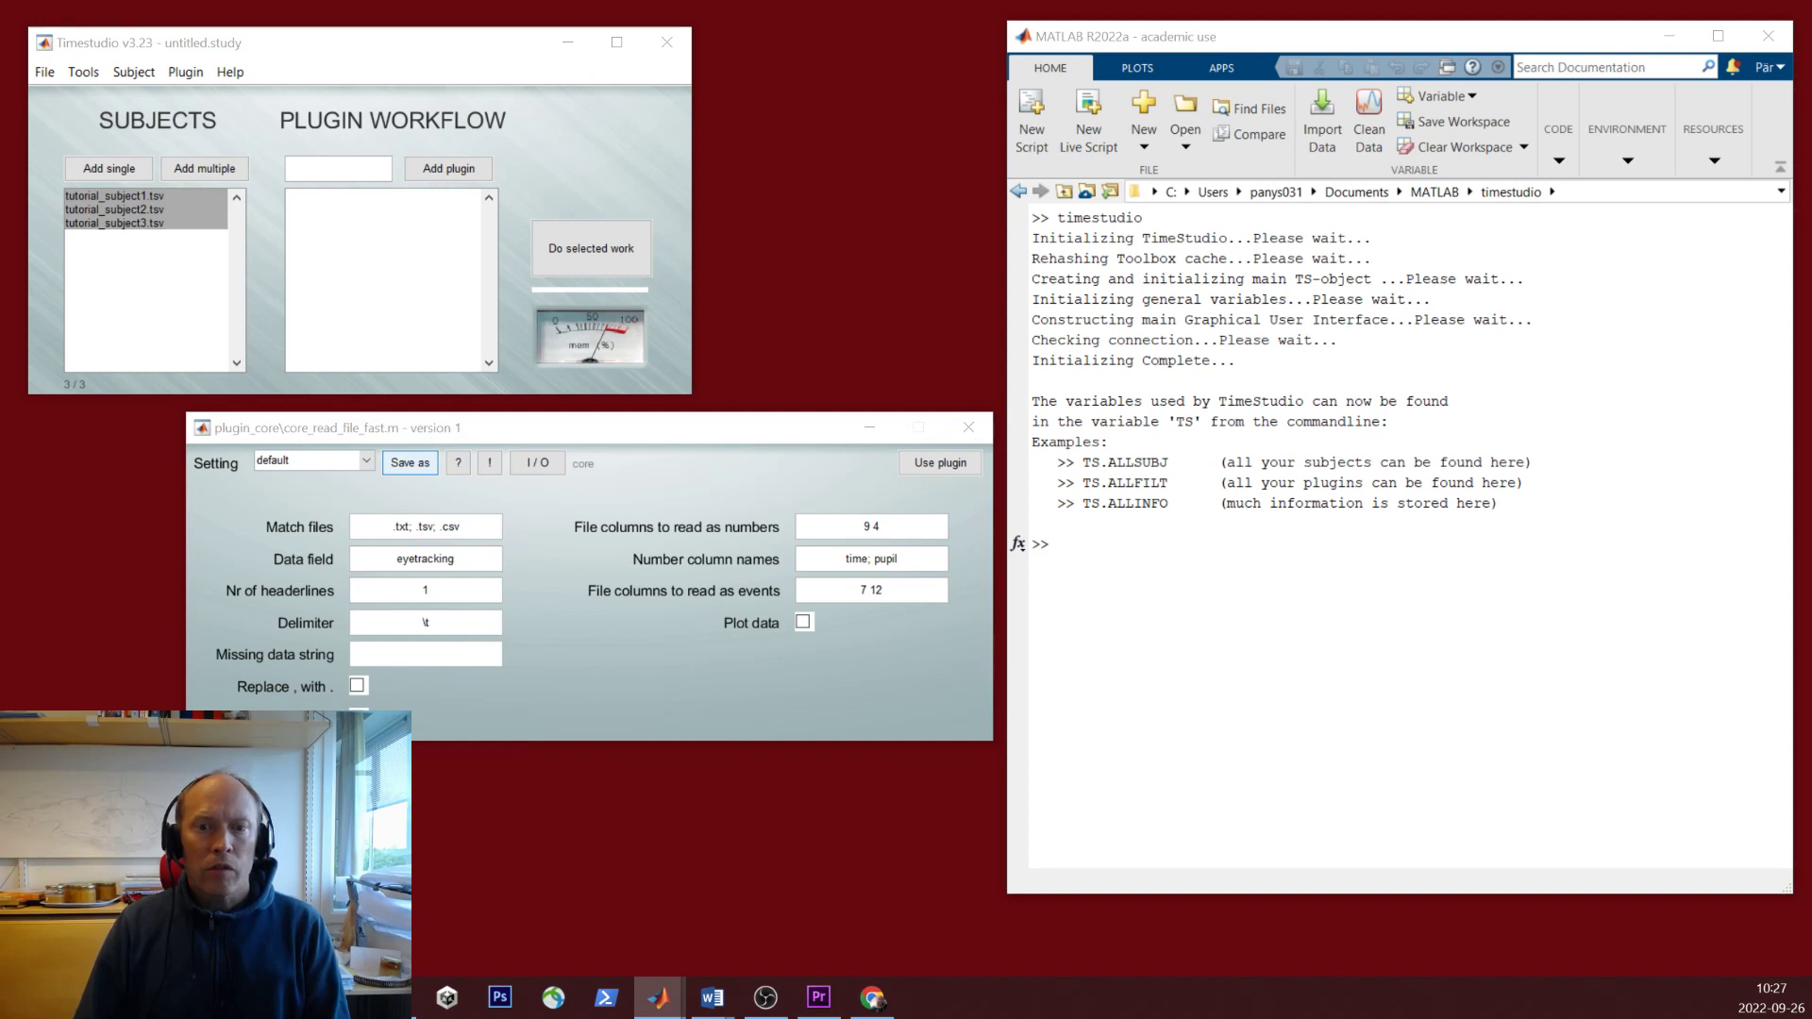
text(tu)
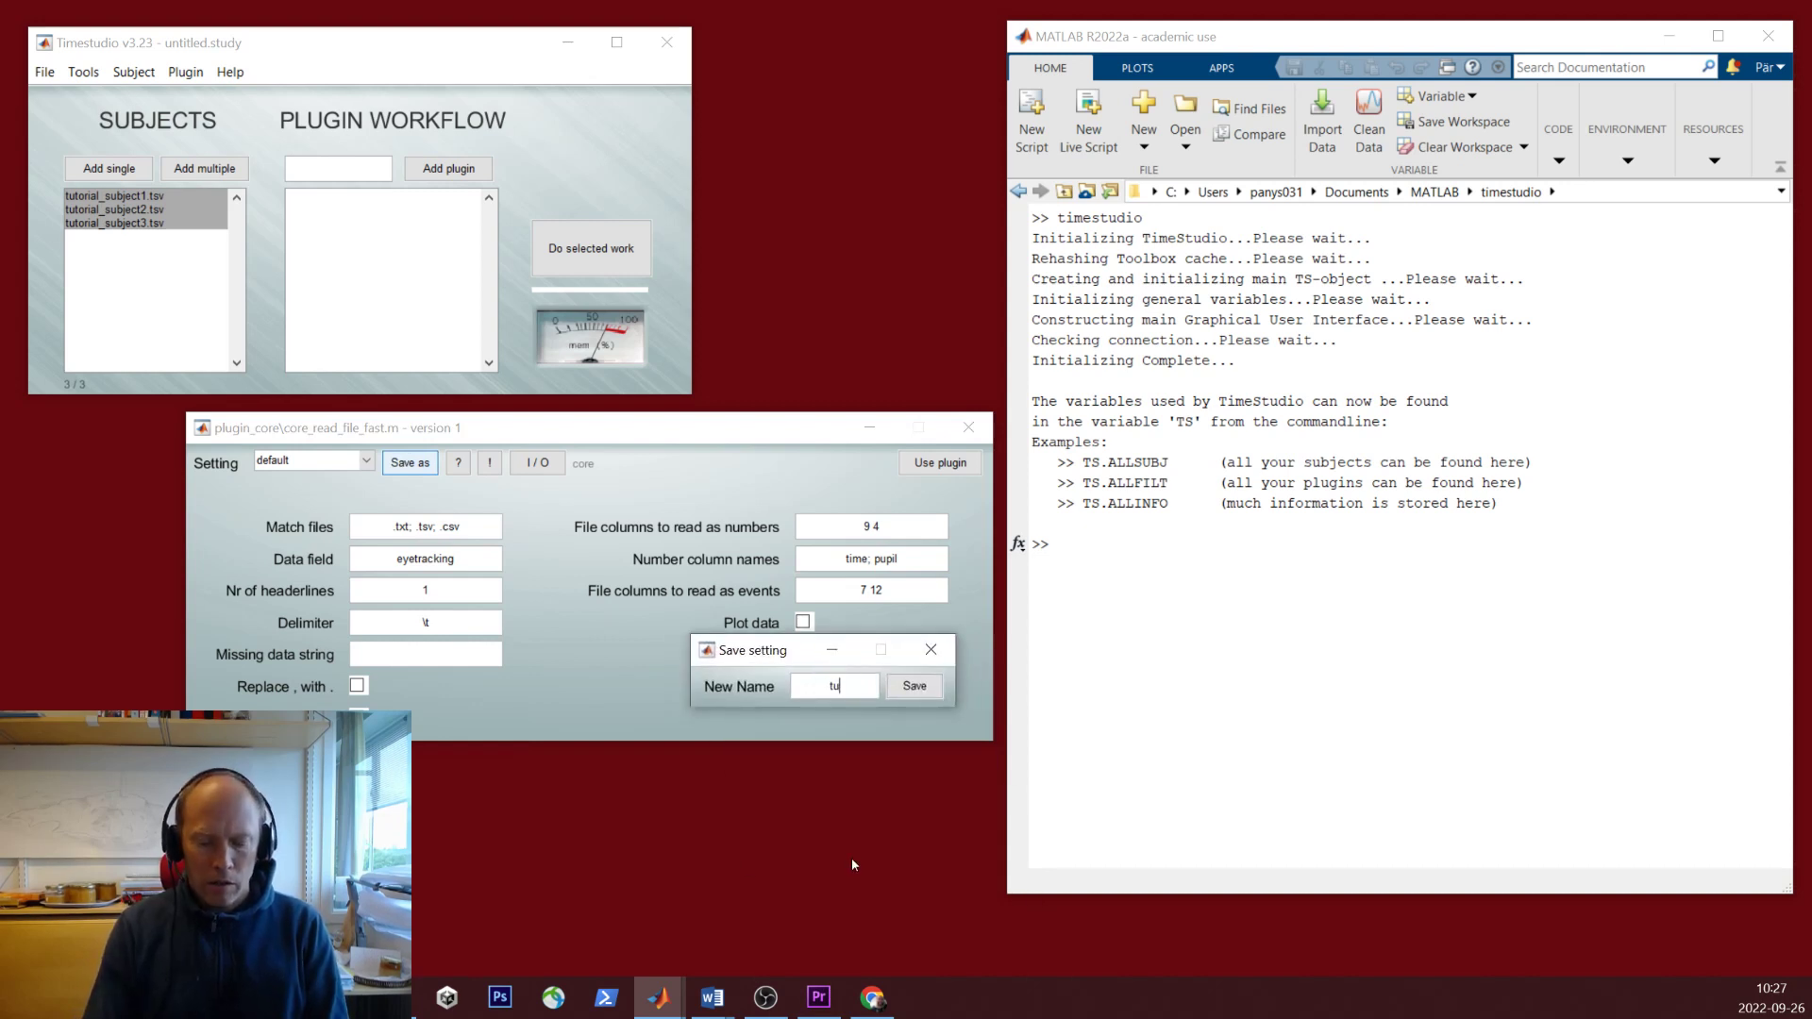
text(torial1)
key(Return)
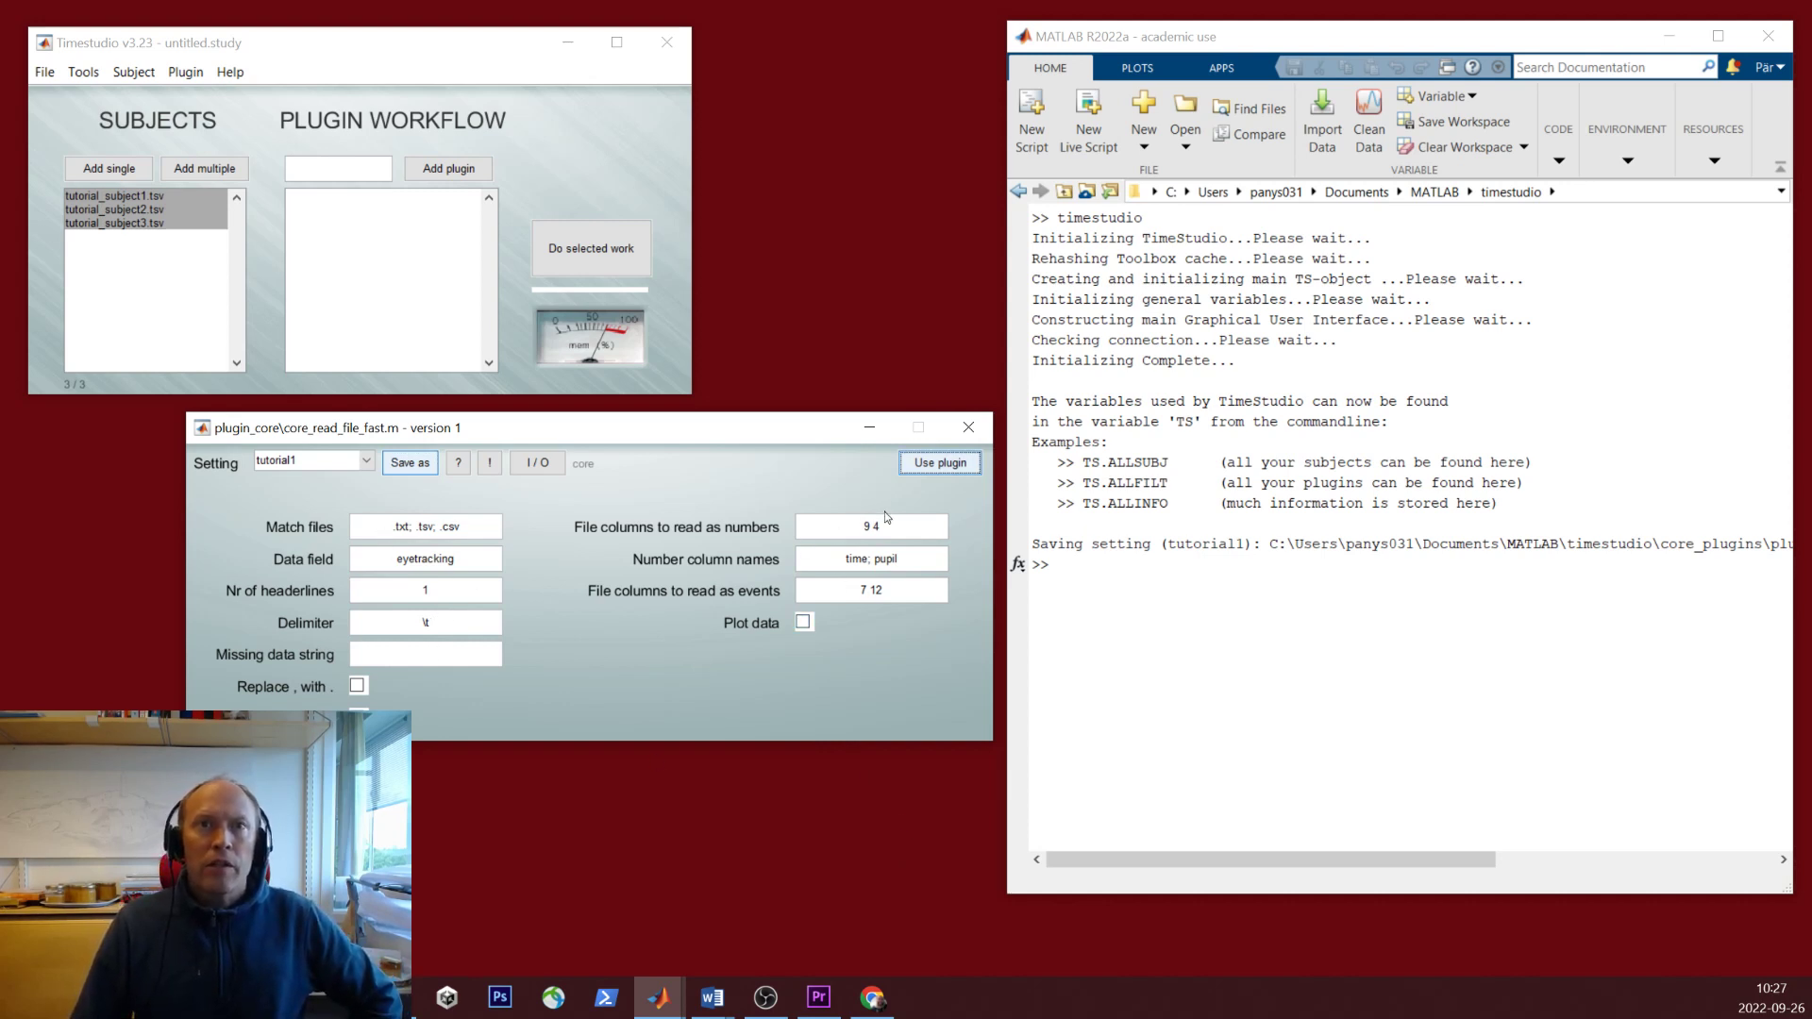
click(932, 462)
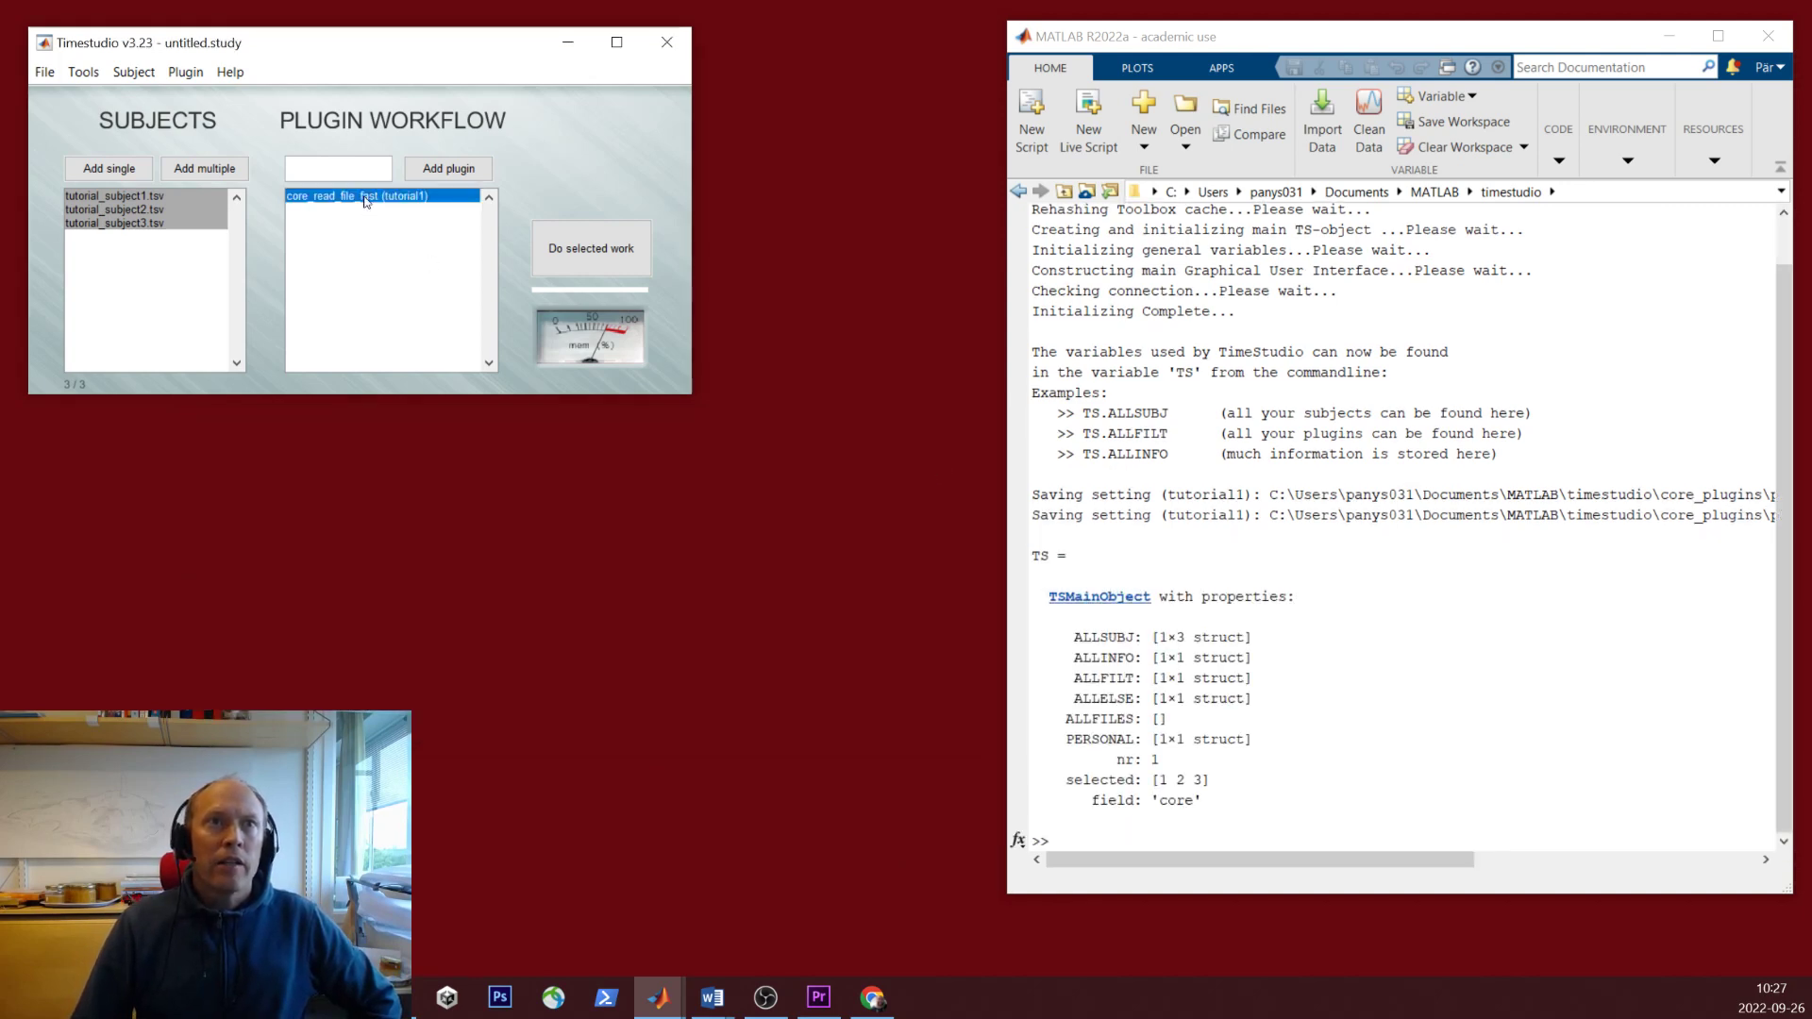
click(600, 259)
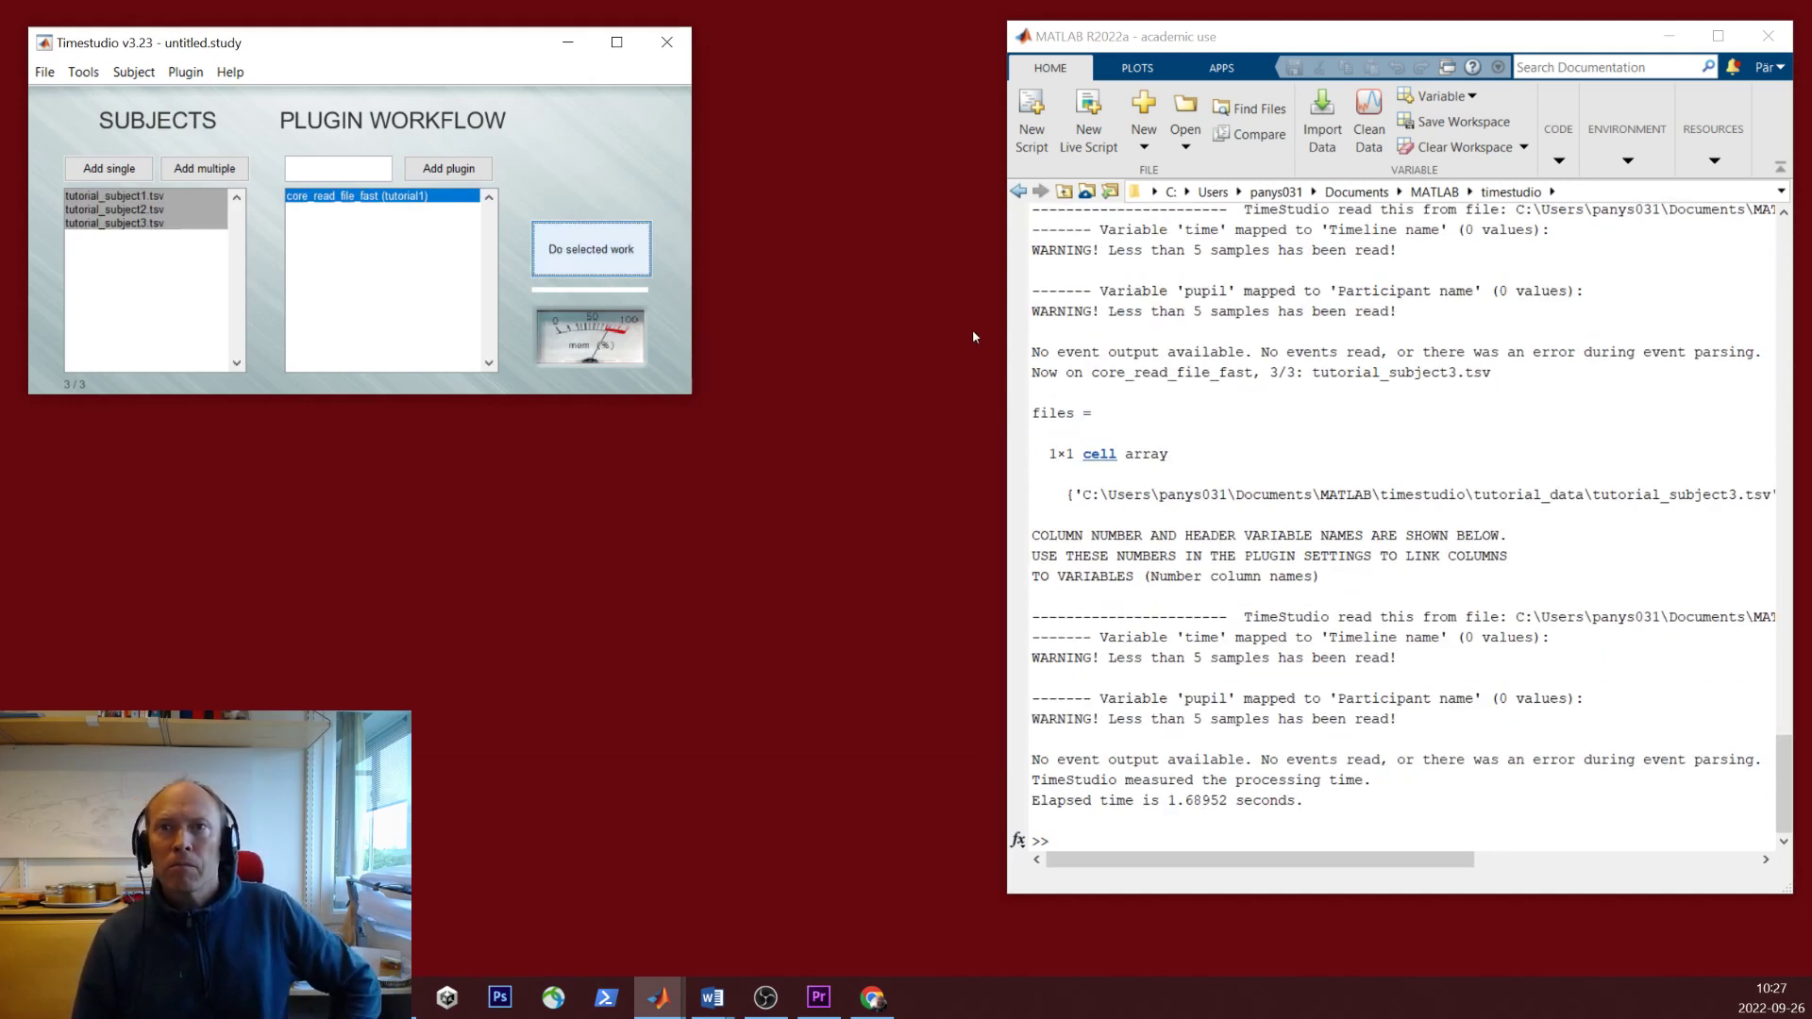
click(1281, 579)
scroll(1265, 623, up, 4)
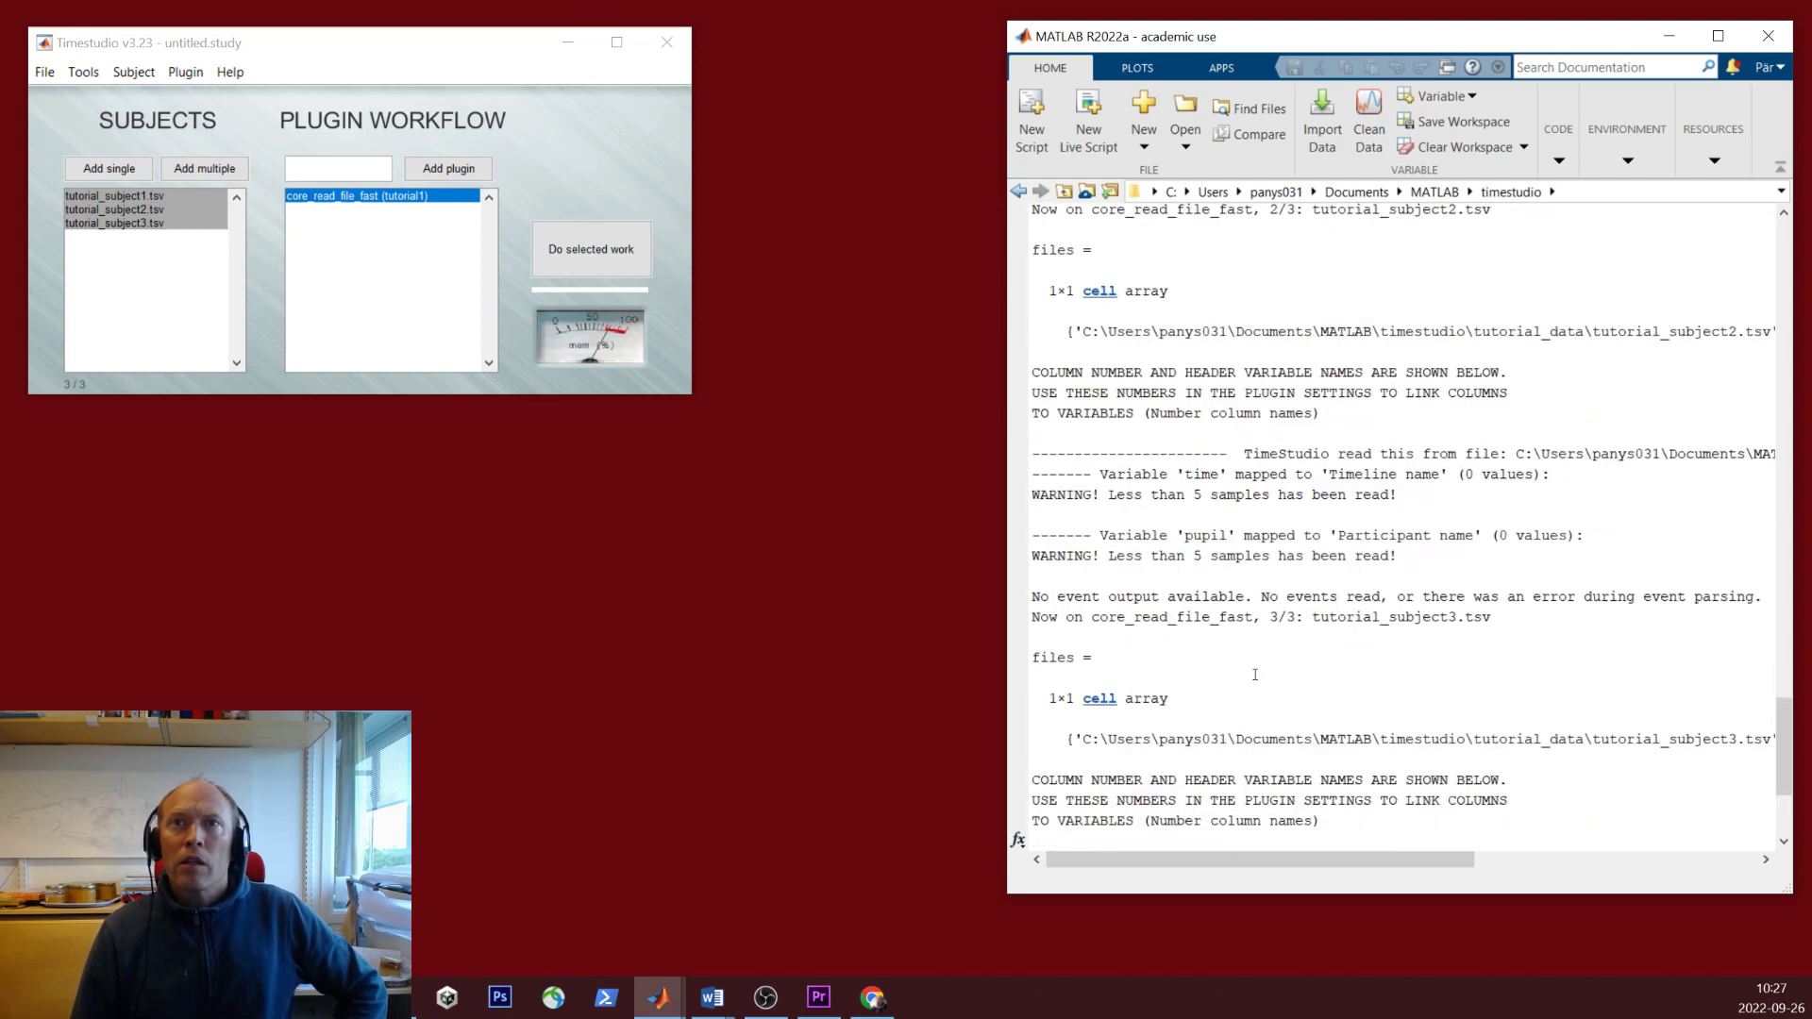
scroll(1256, 675, up, 10)
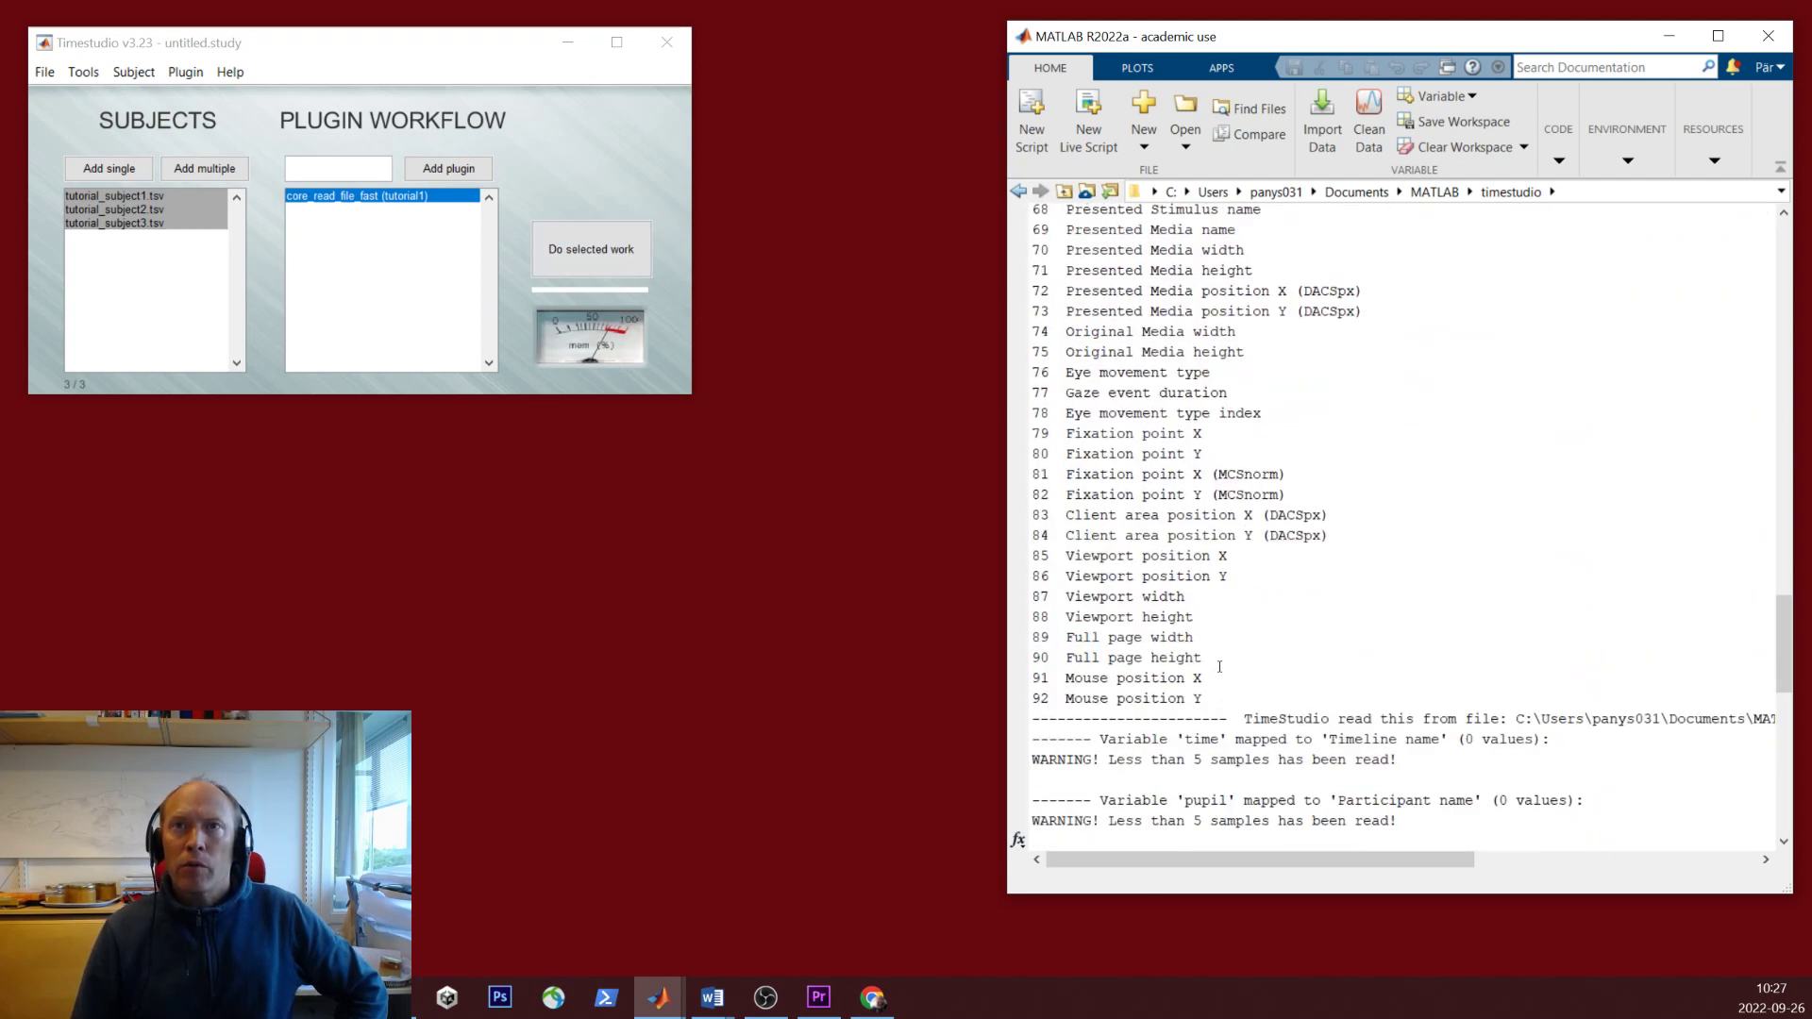
scroll(1219, 667, up, 20)
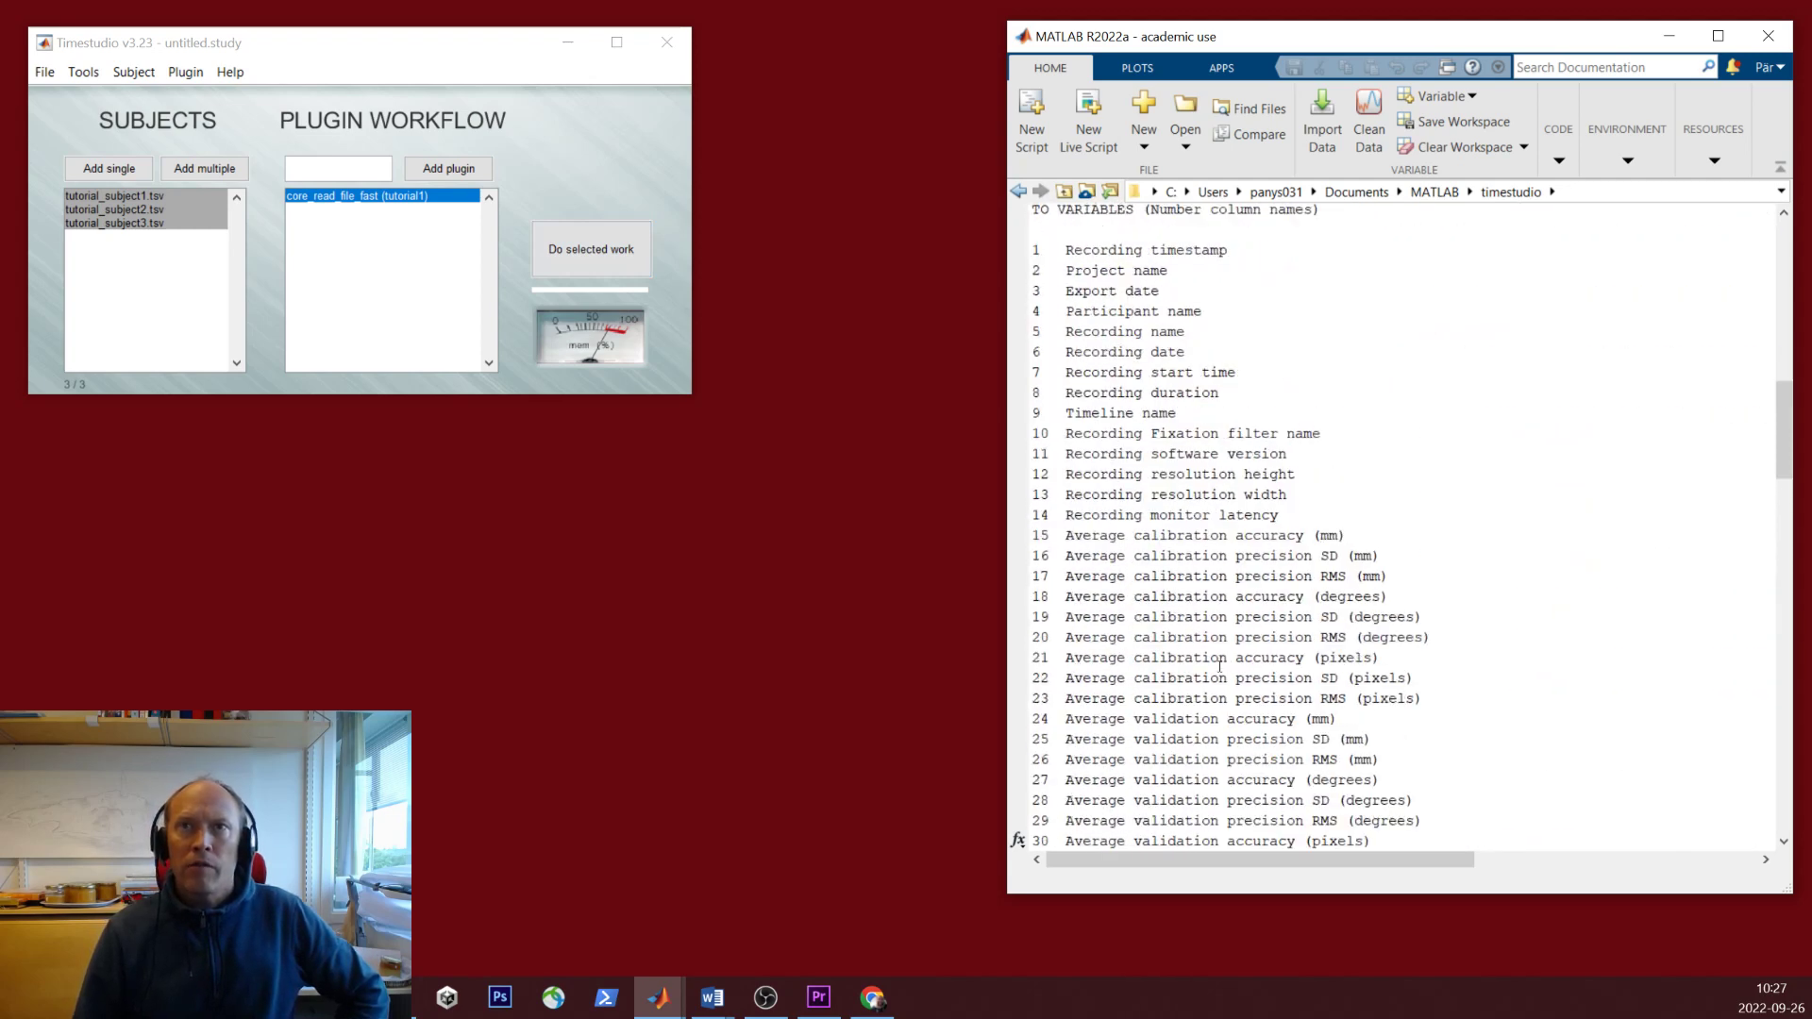
scroll(1220, 667, up, 4)
click(118, 196)
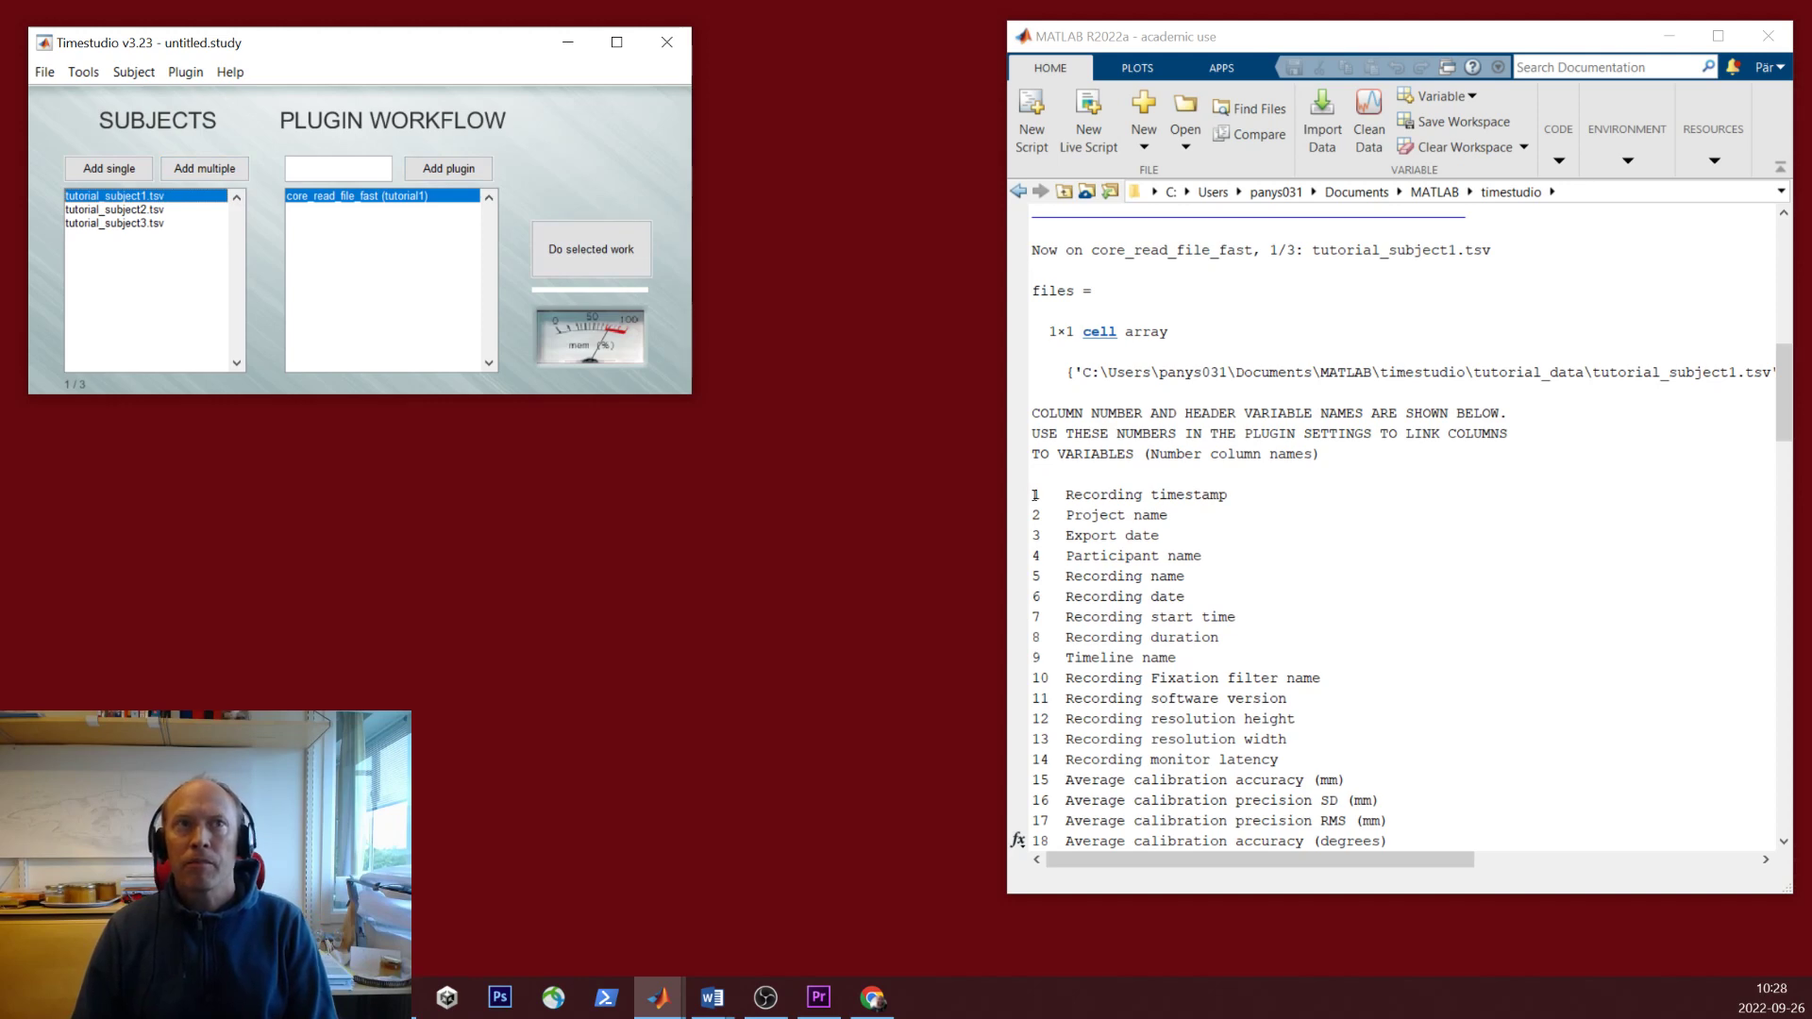
scroll(1327, 505, down, 15)
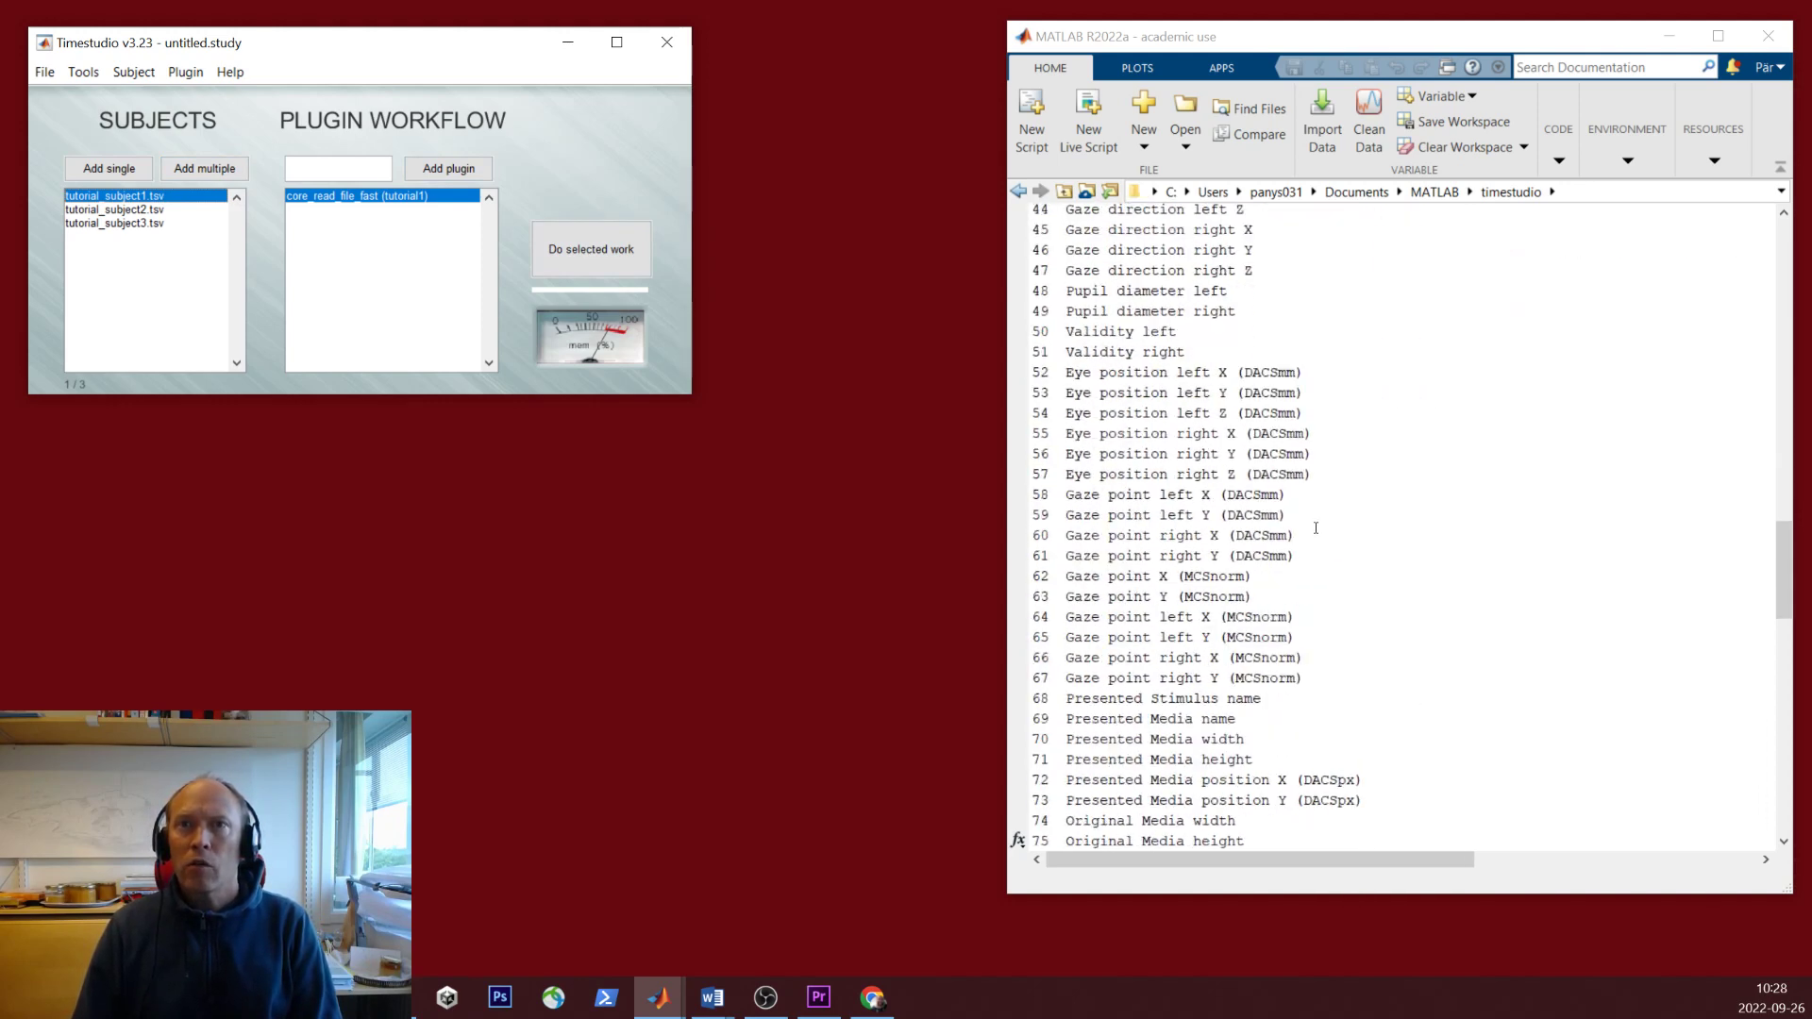
scroll(1318, 530, down, 7)
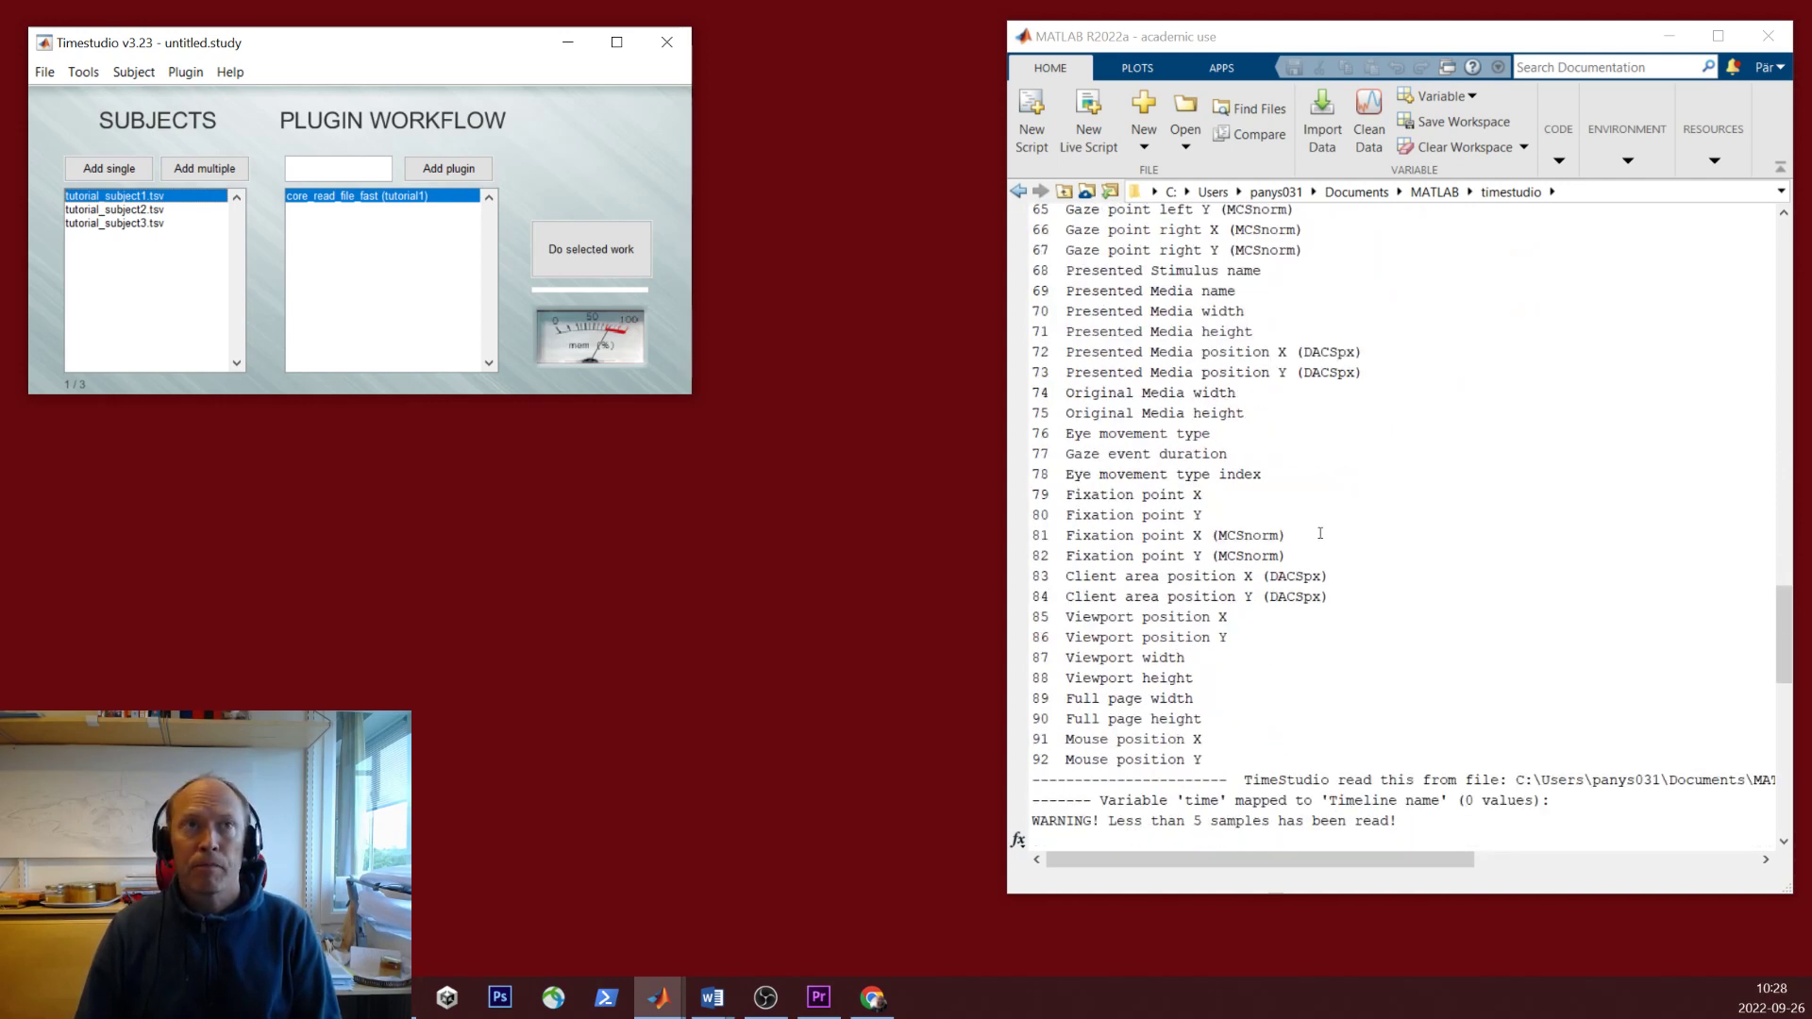
scroll(1320, 533, up, 18)
scroll(1321, 534, up, 6)
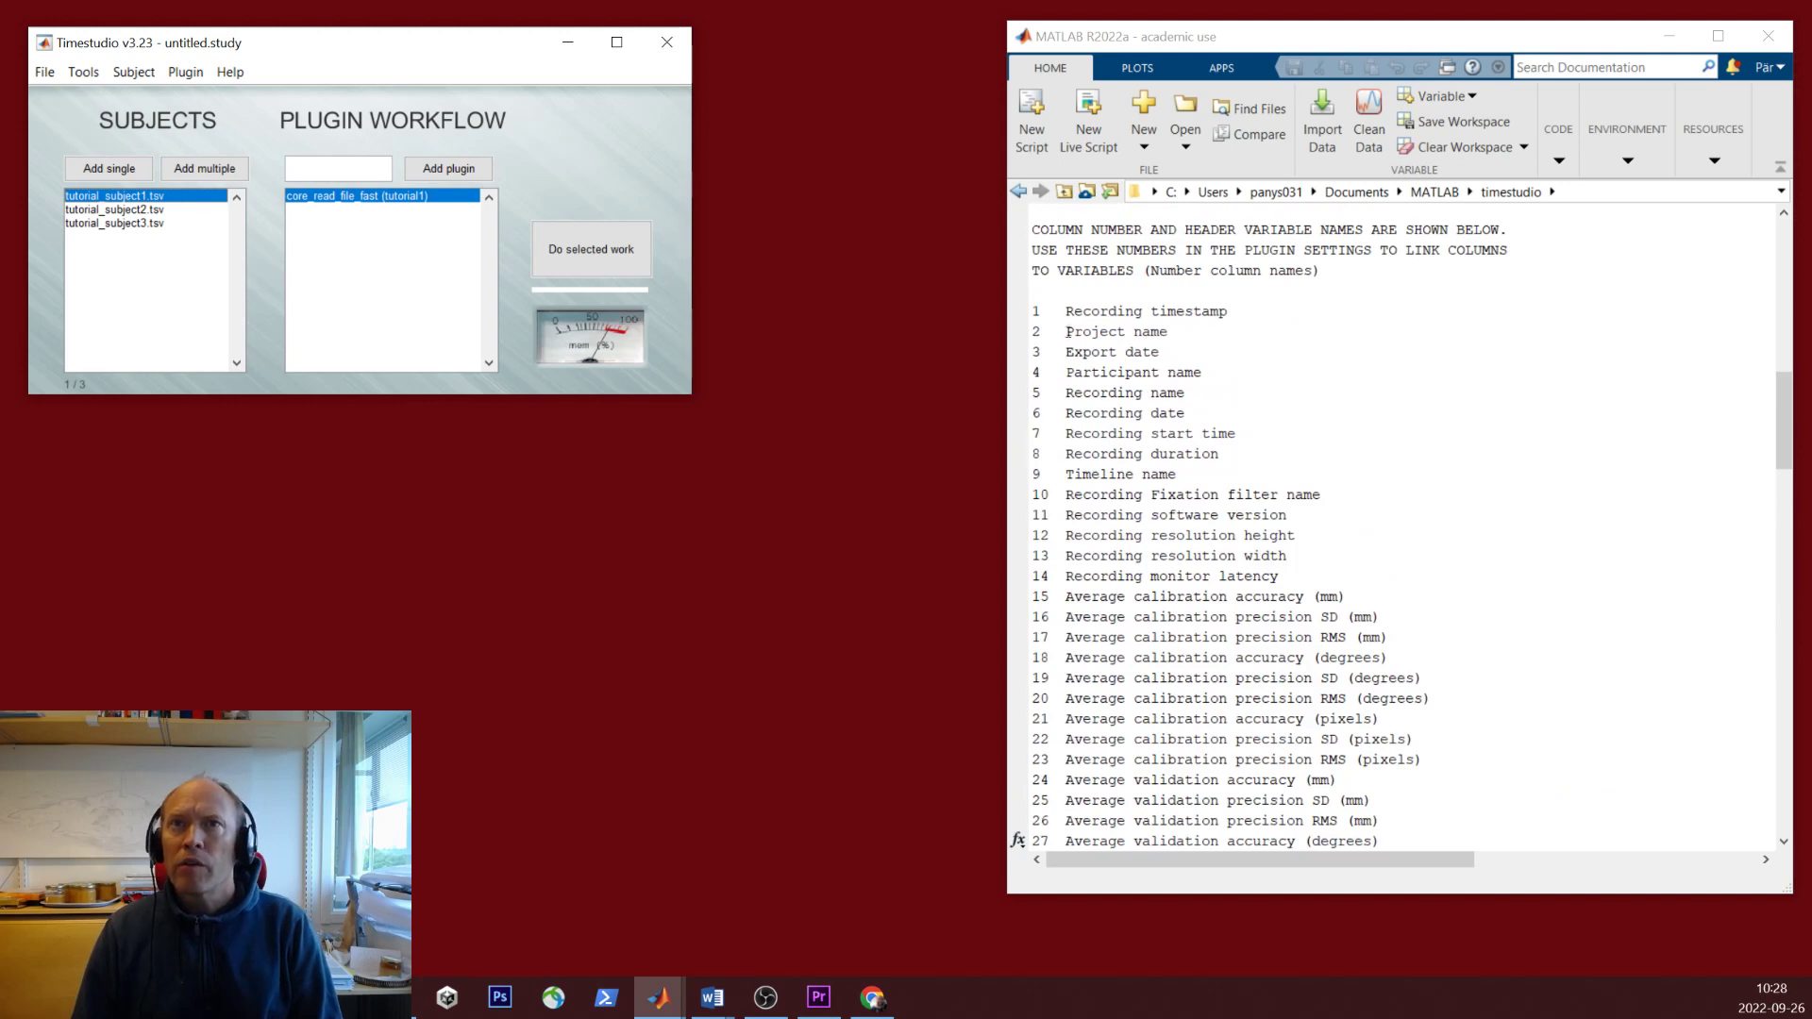
drag(1036, 311, 1245, 310)
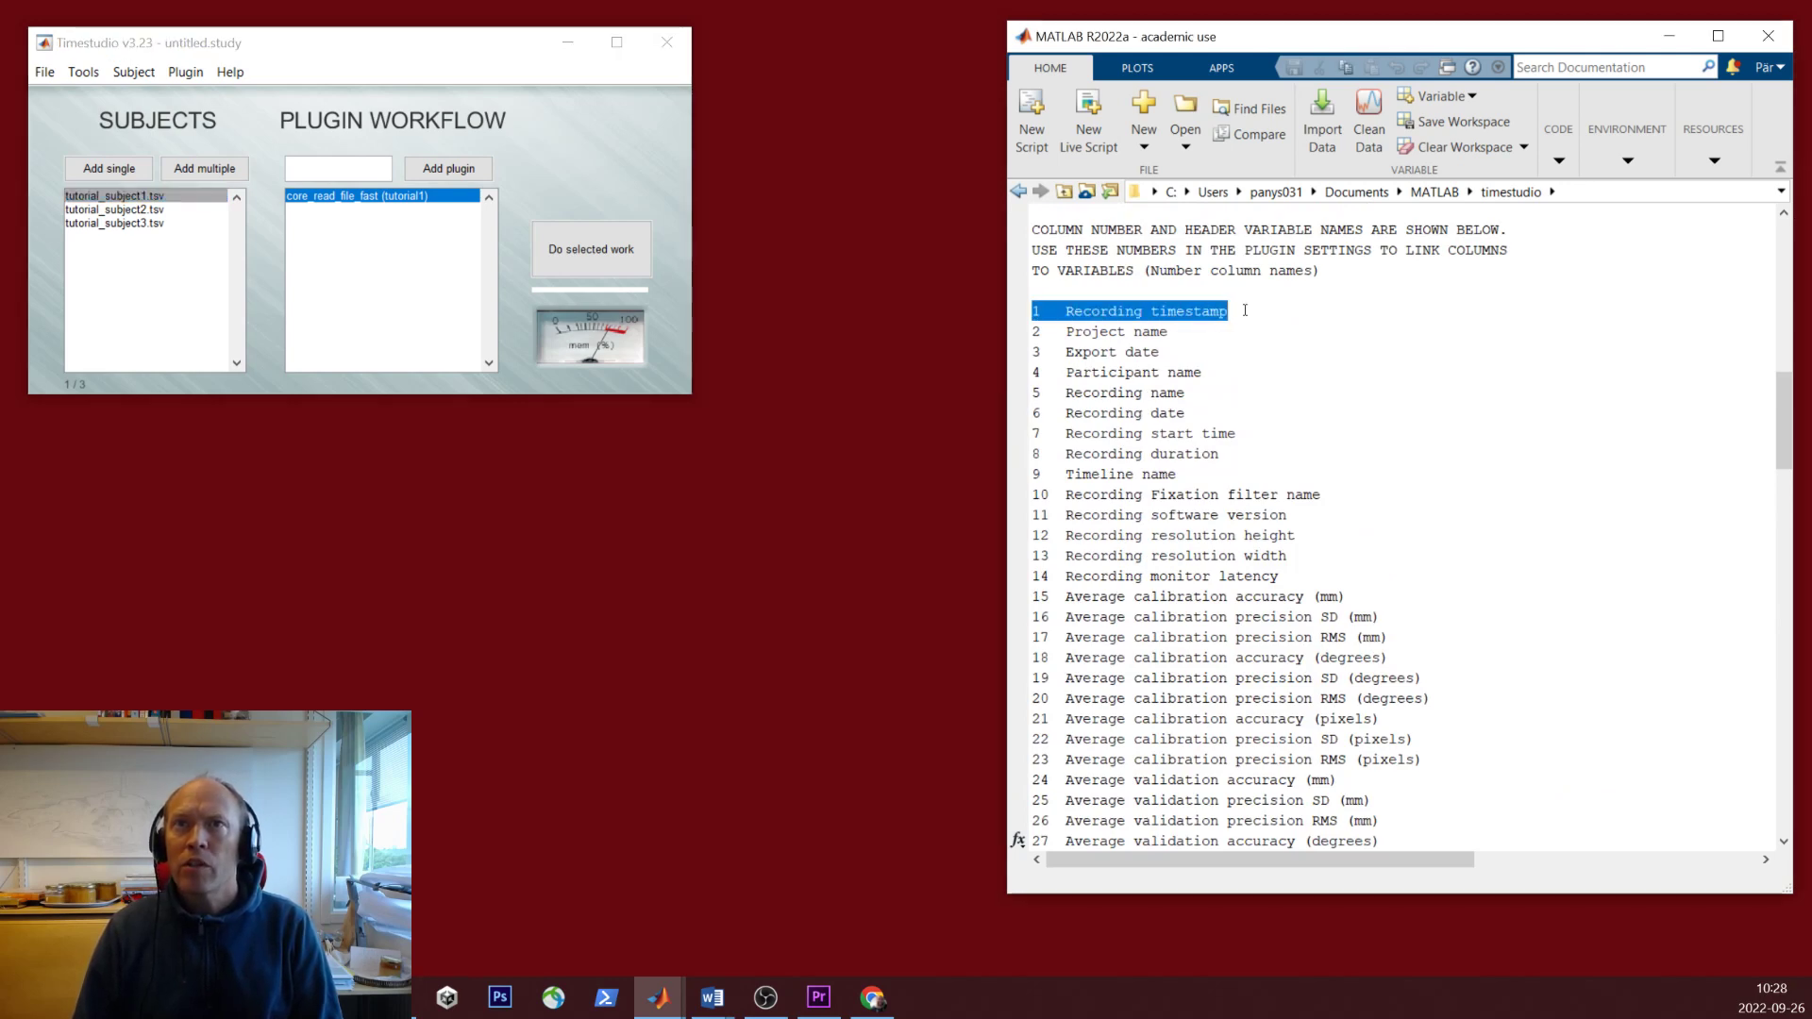
scroll(1183, 532, down, 4)
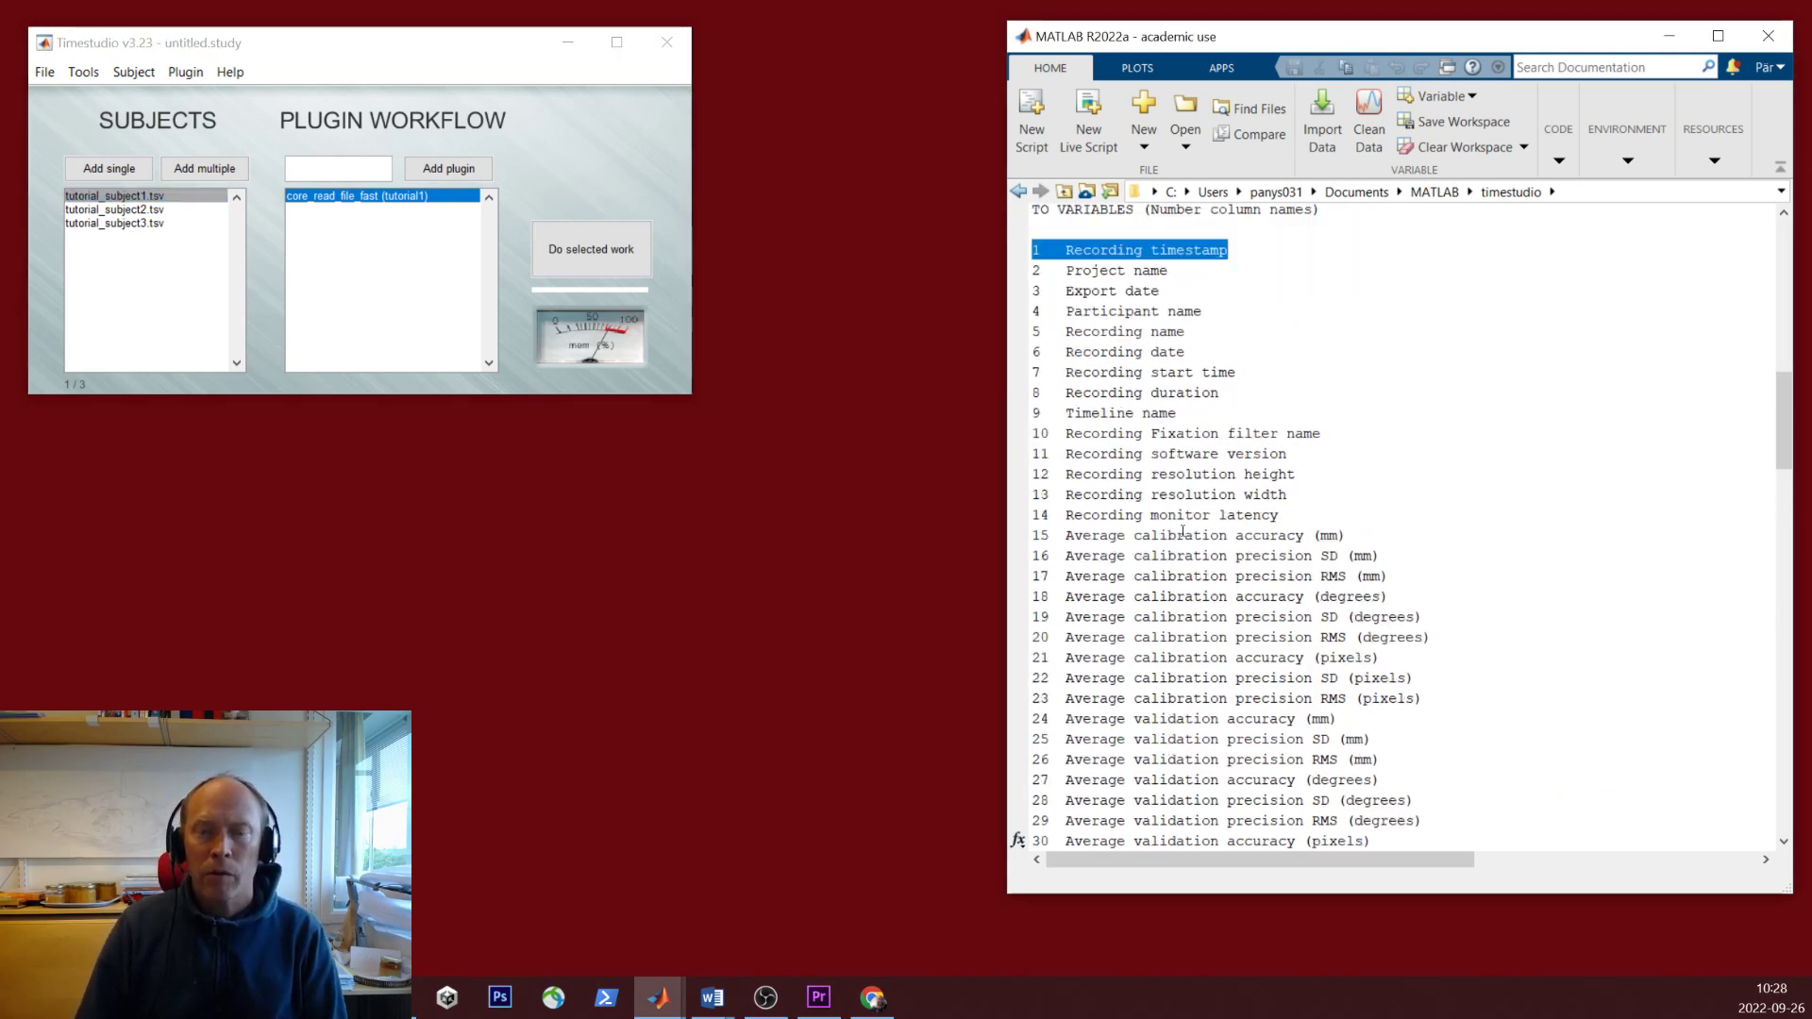
scroll(1183, 532, down, 6)
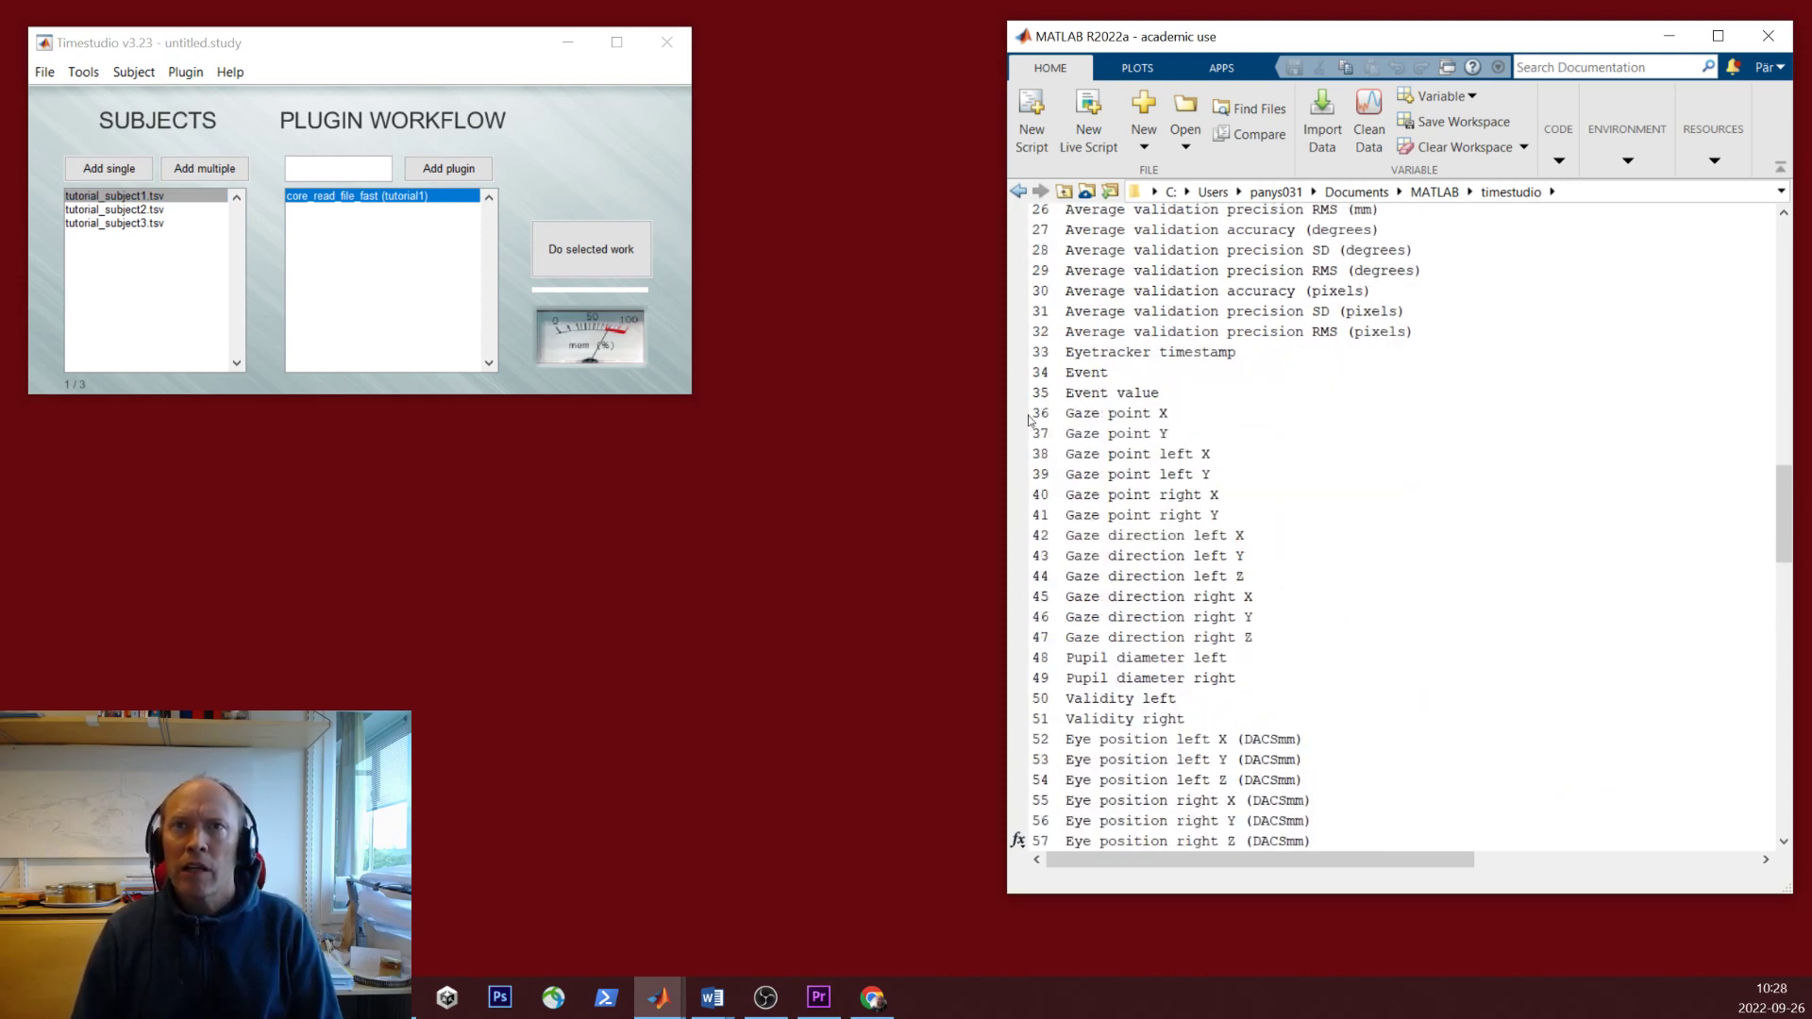
drag(1030, 421, 1191, 427)
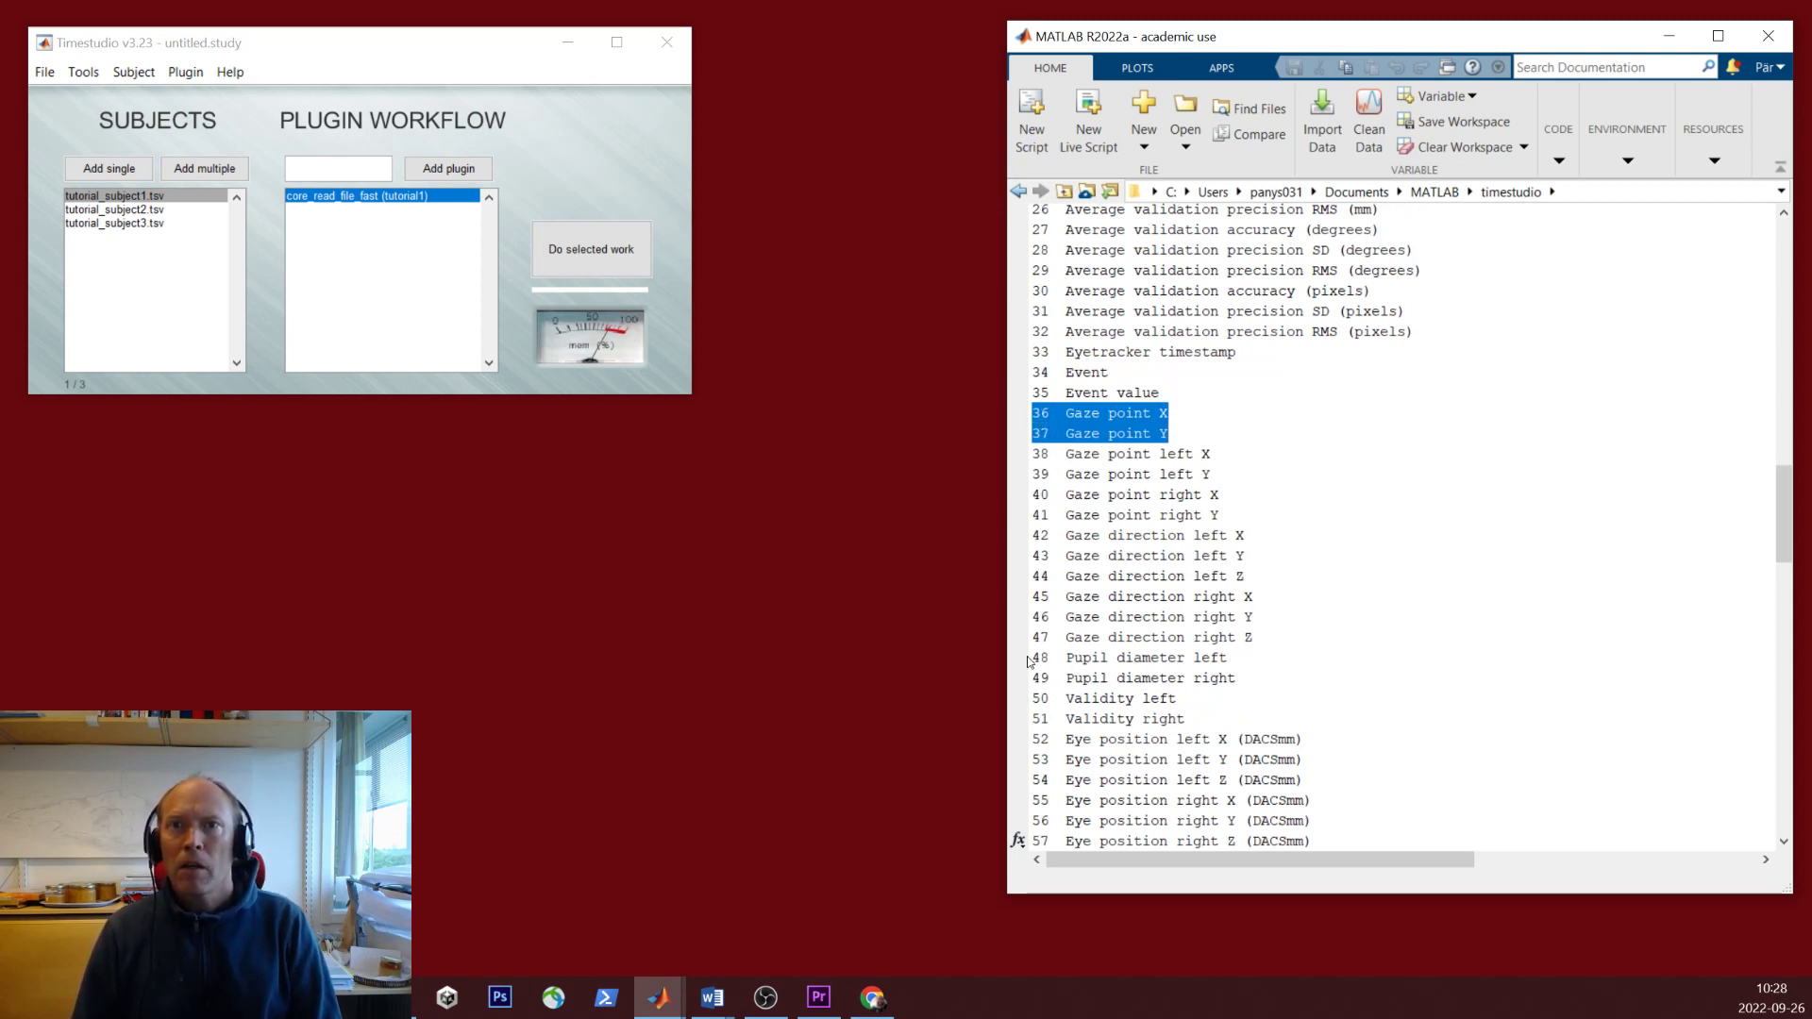
drag(1030, 658, 1240, 653)
click(1249, 660)
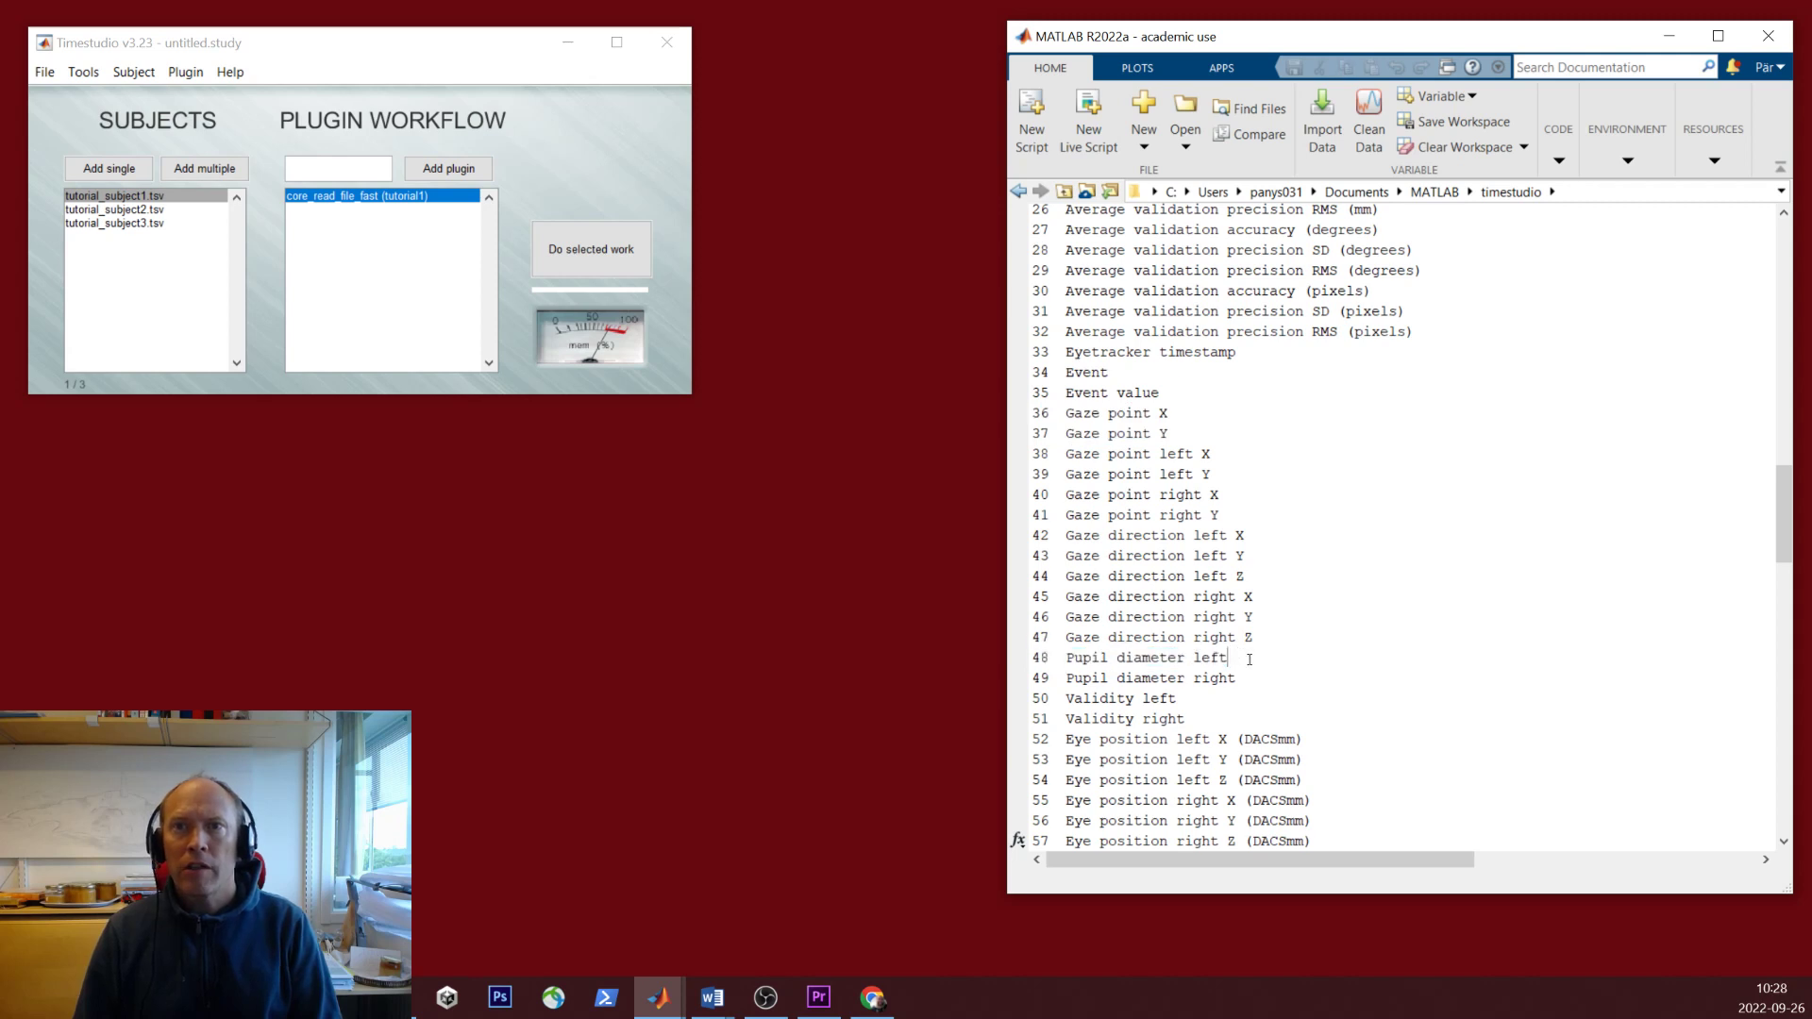
double_click(403, 202)
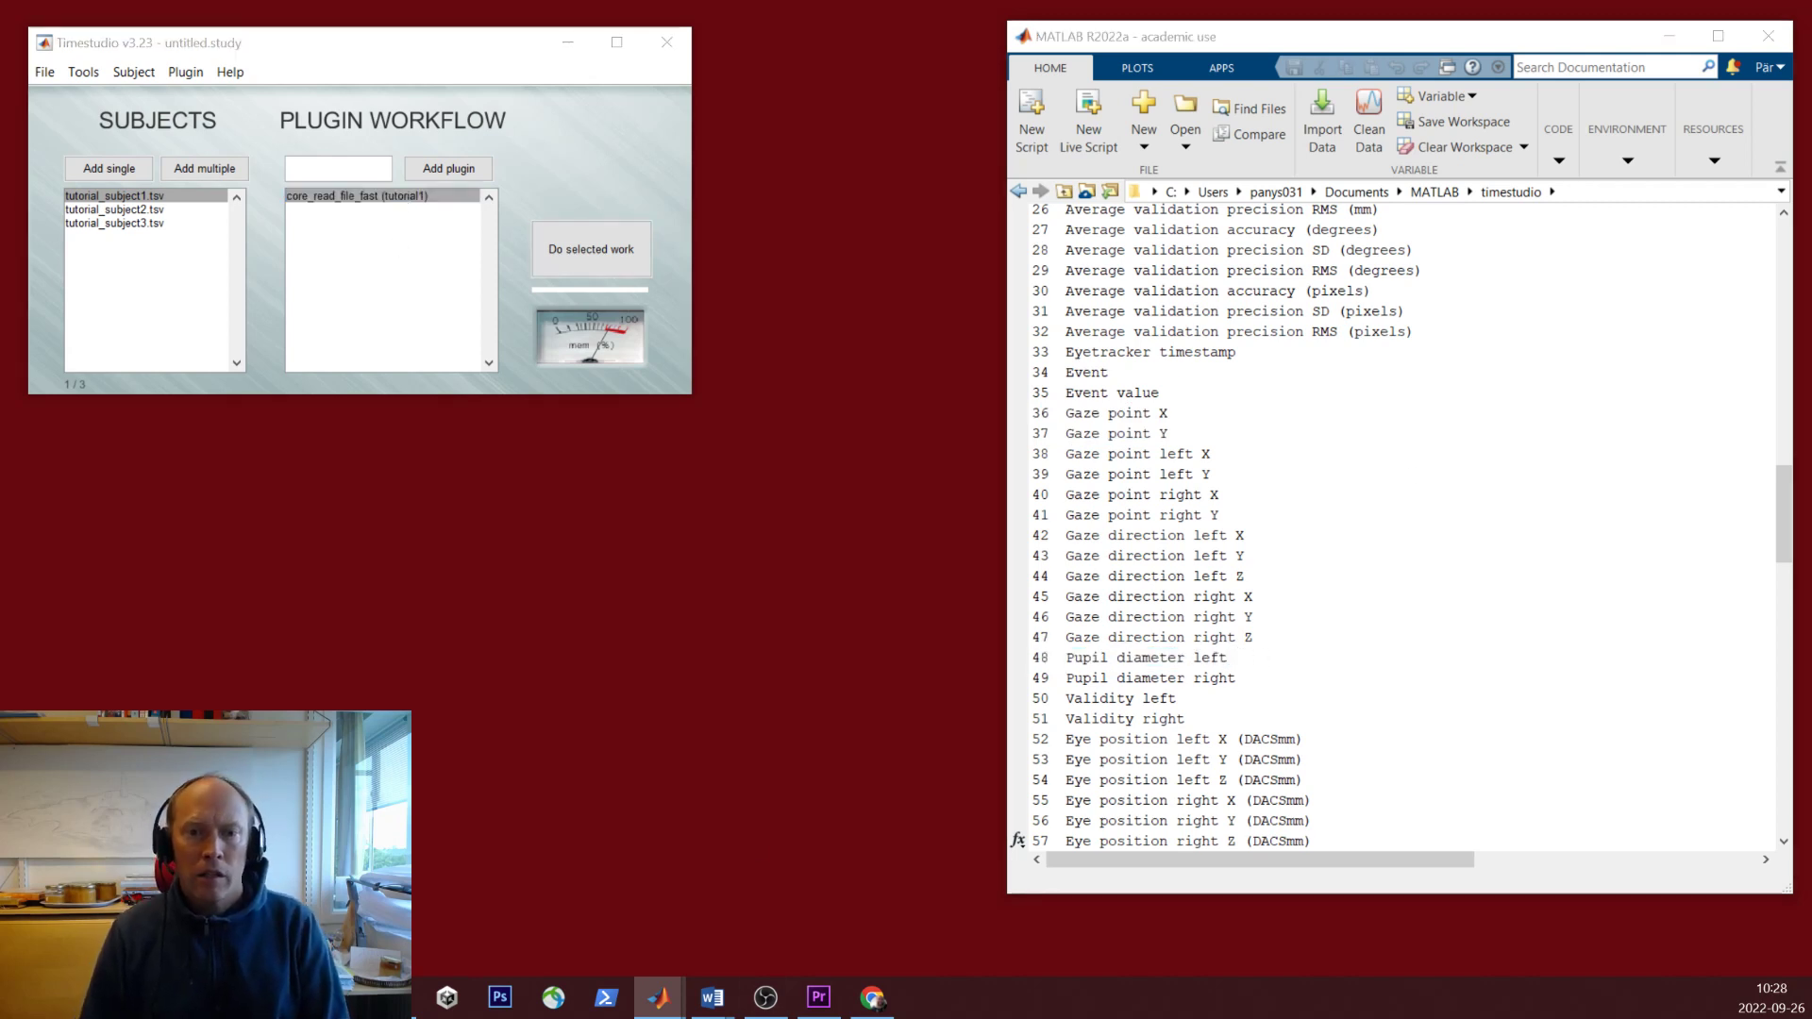
- Set numeric columns to 1 48 36 37 (time; pupil; x; y) and event columns to 34 35
drag(621, 531, 397, 421)
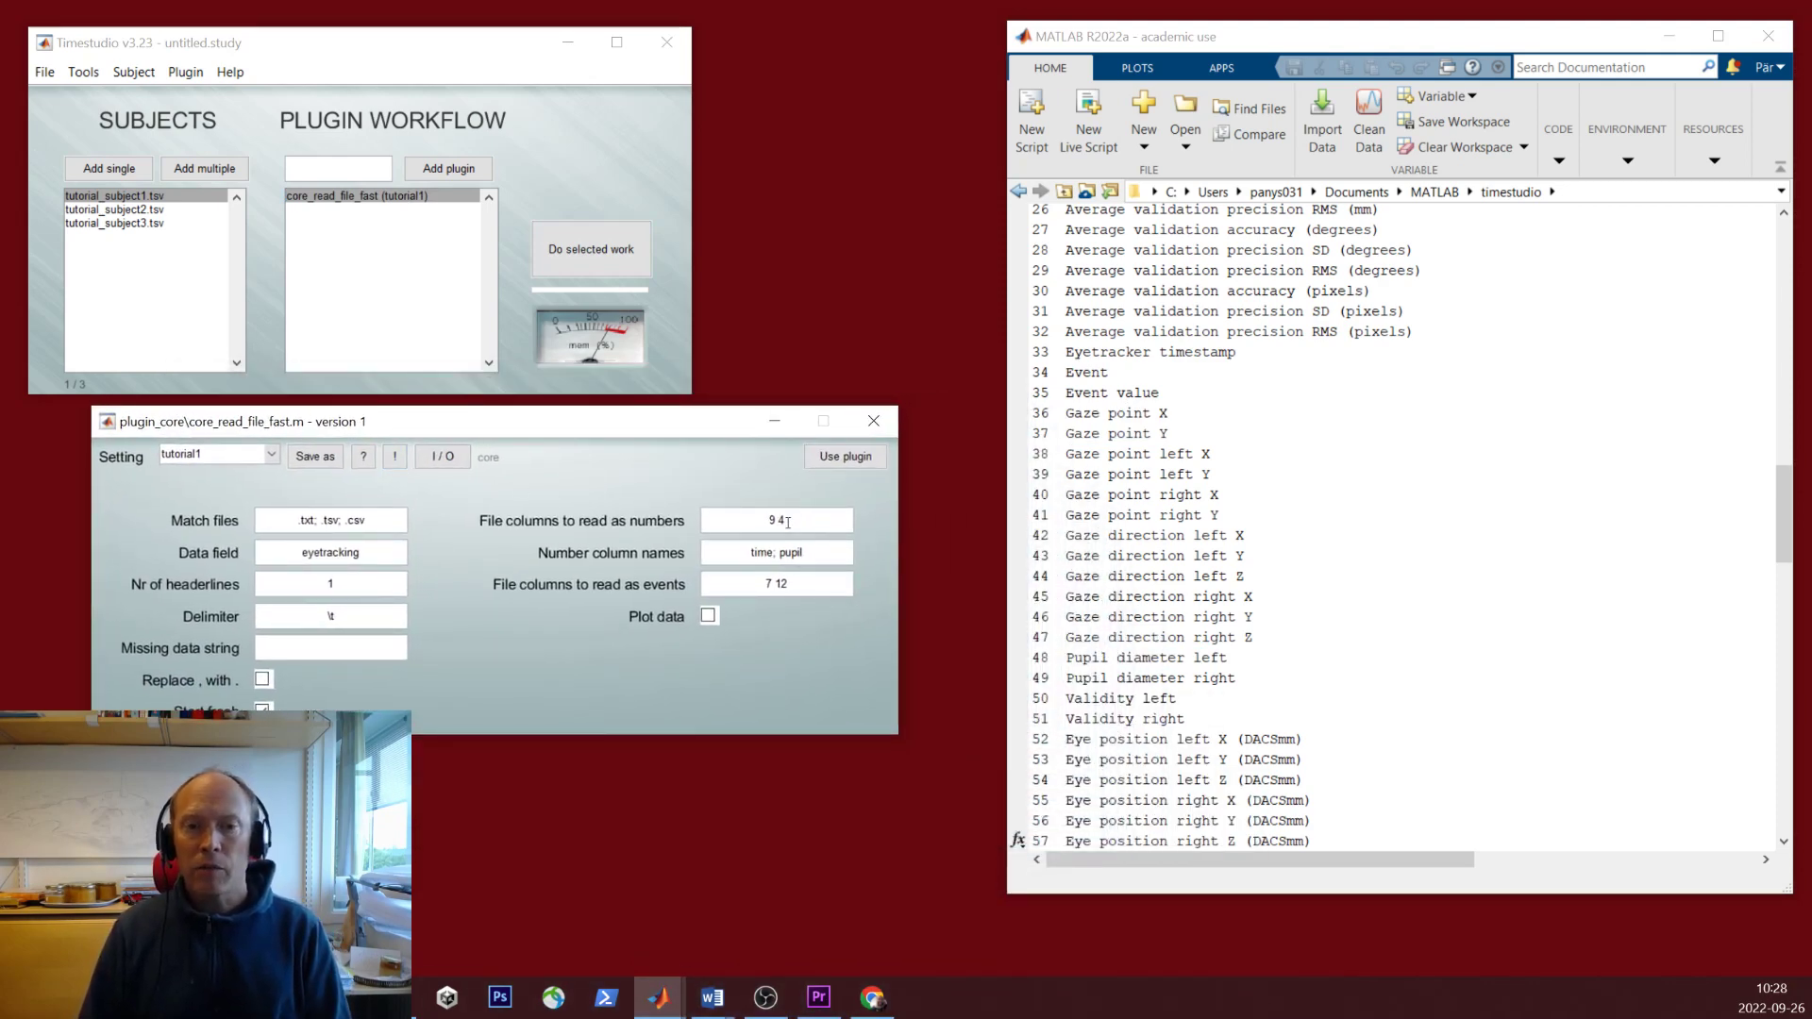
drag(812, 527, 717, 525)
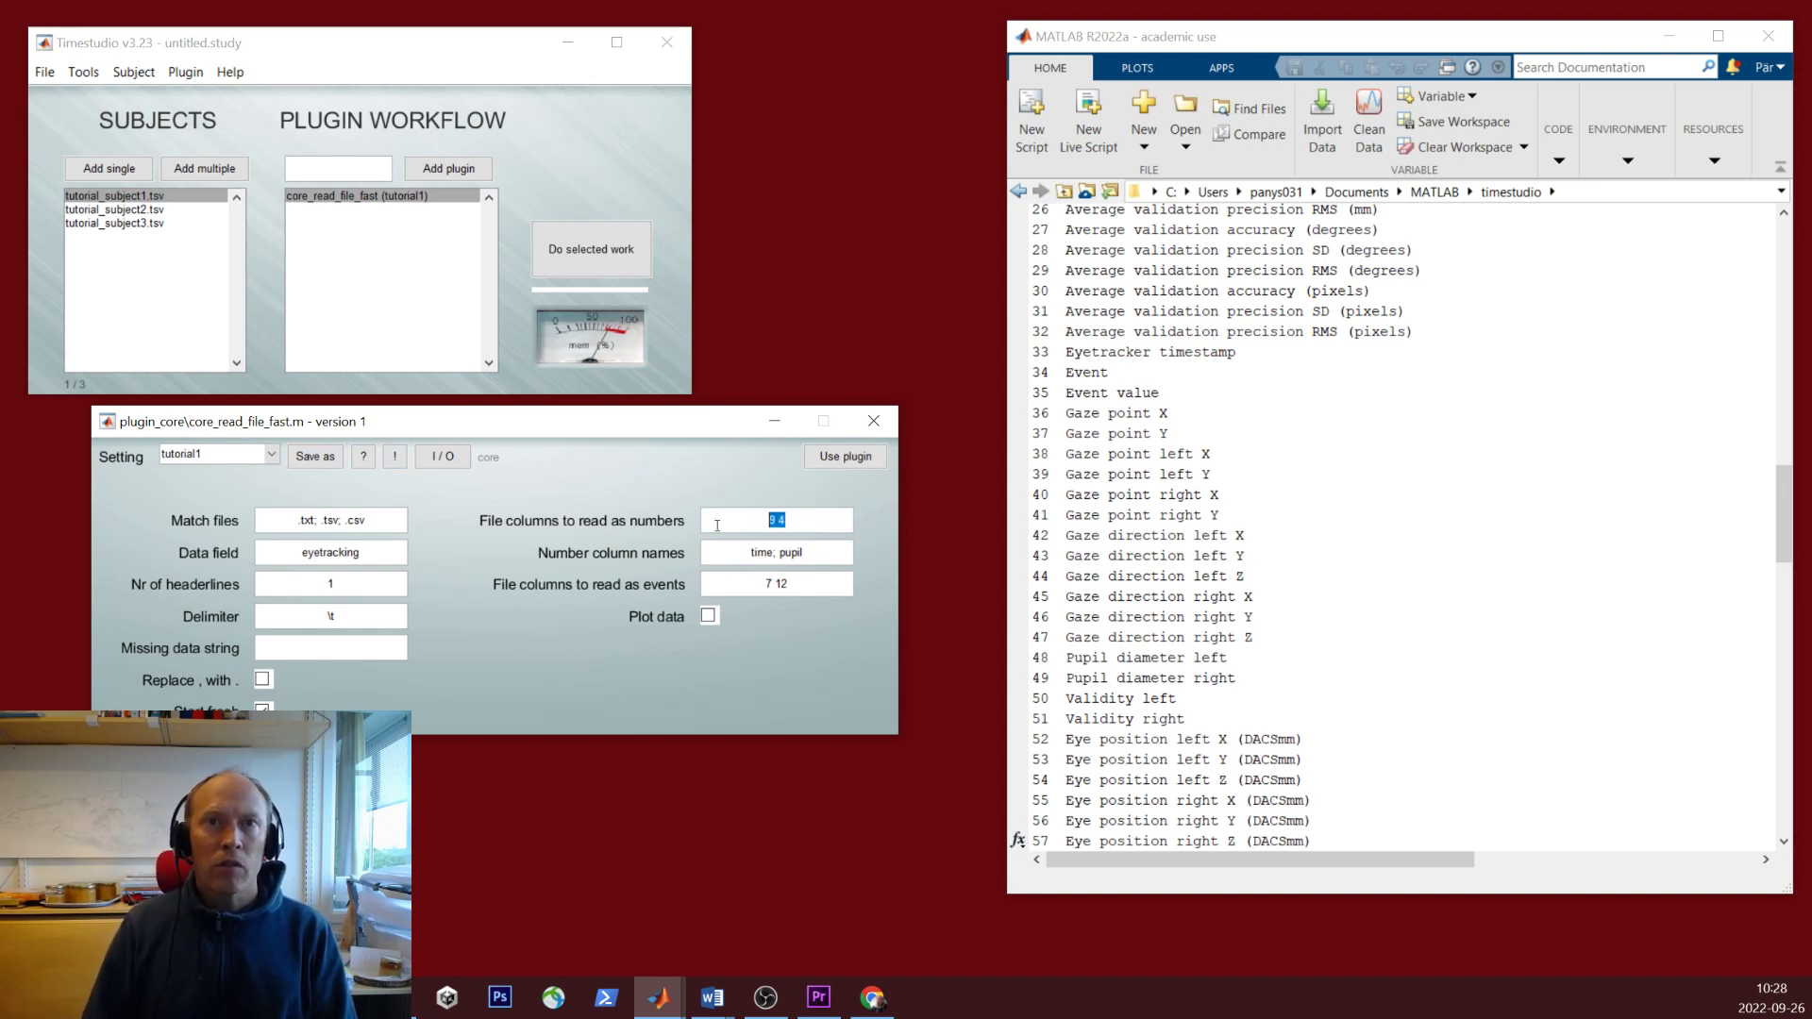
text(1)
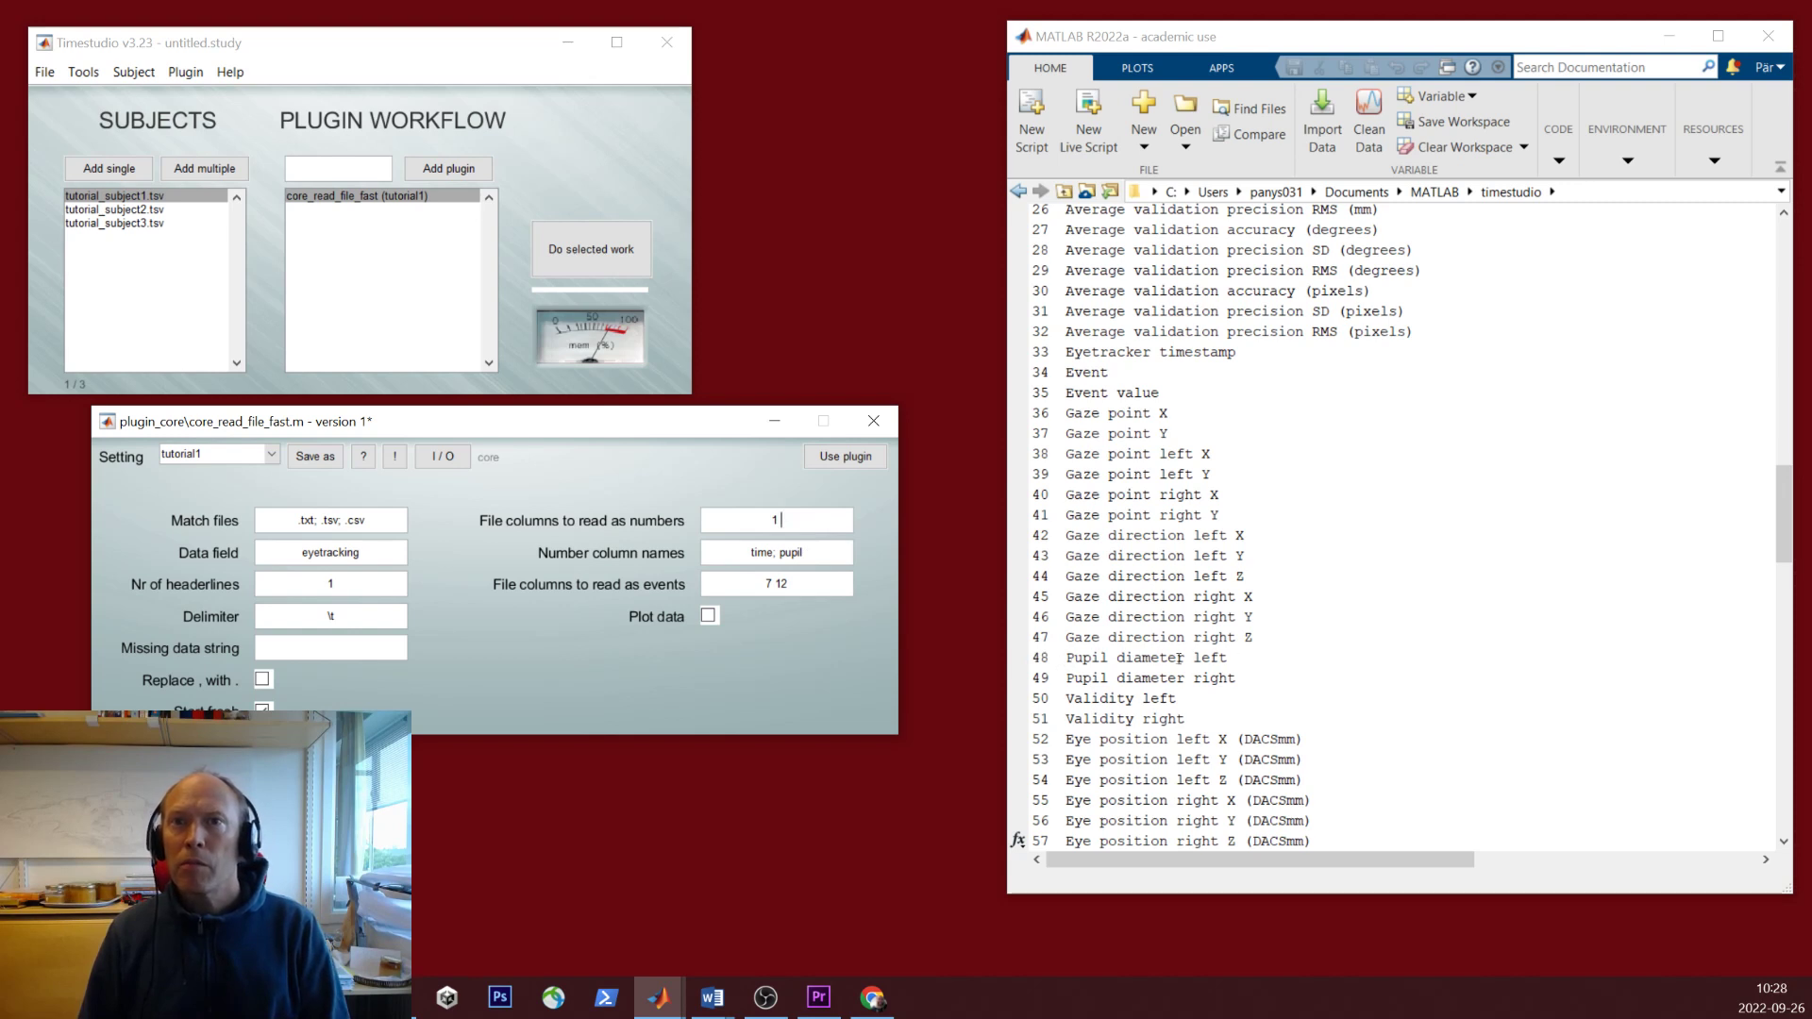
text(48)
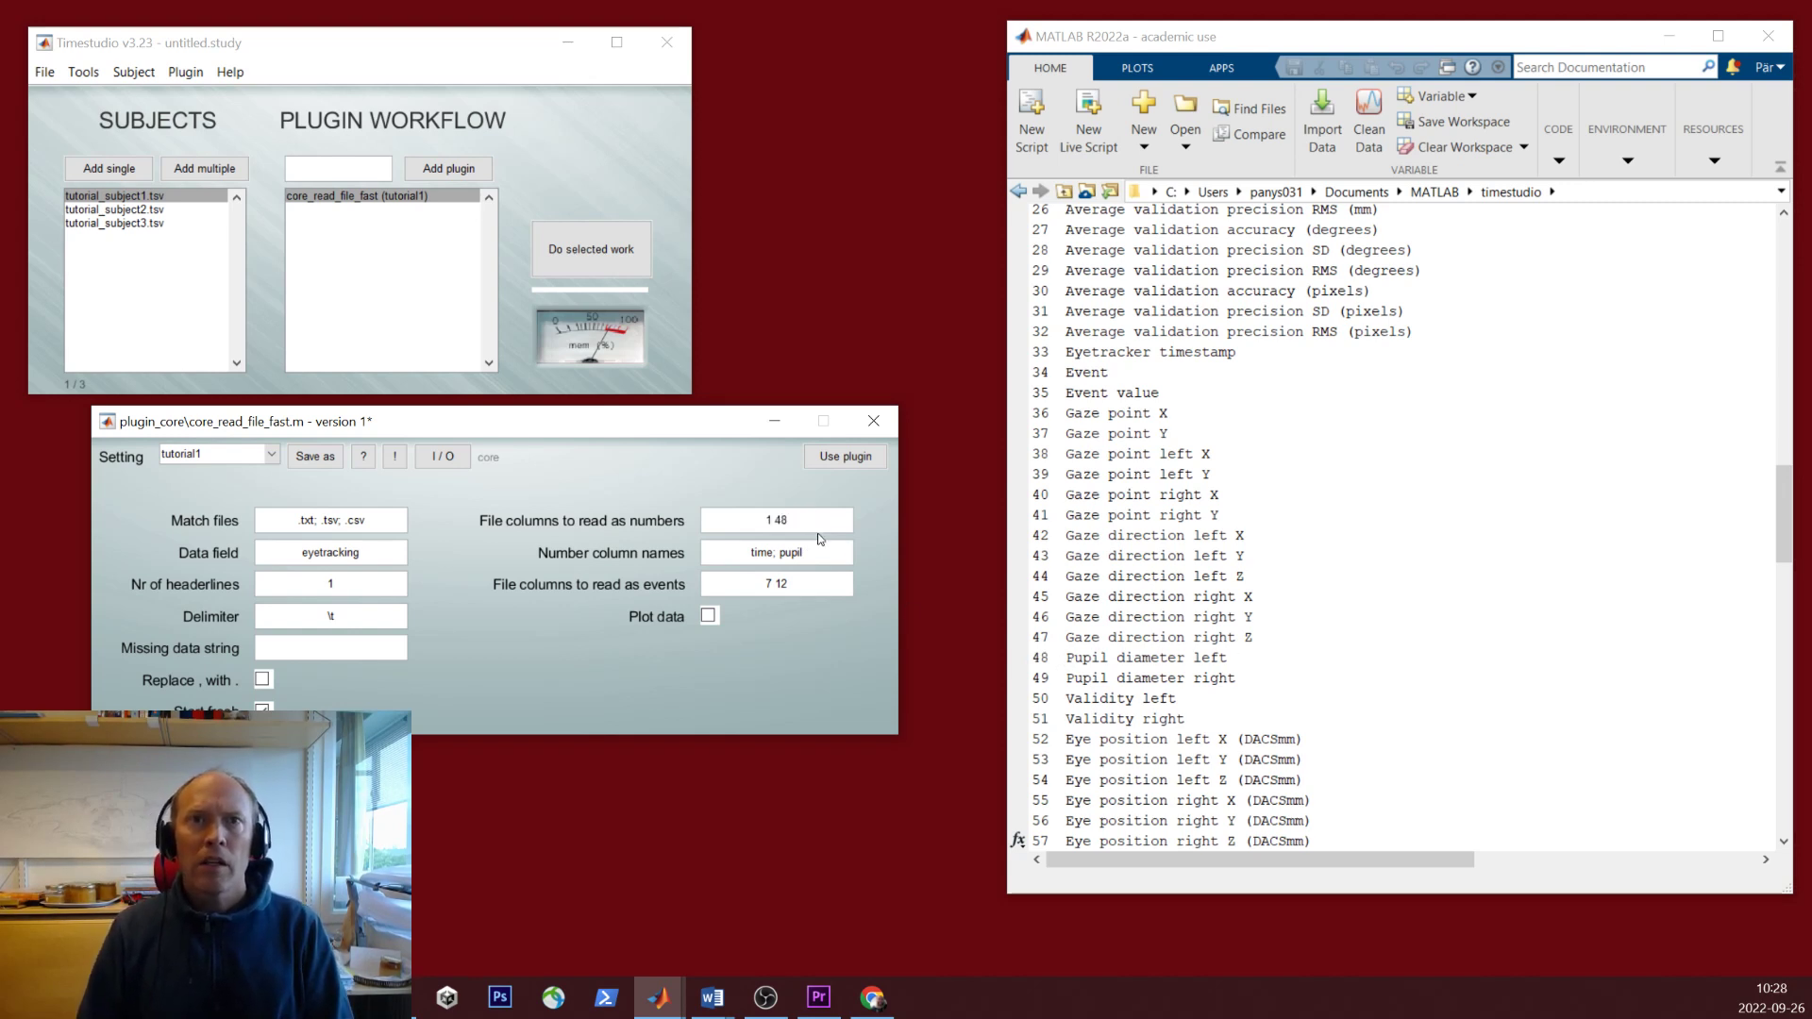
text(; )
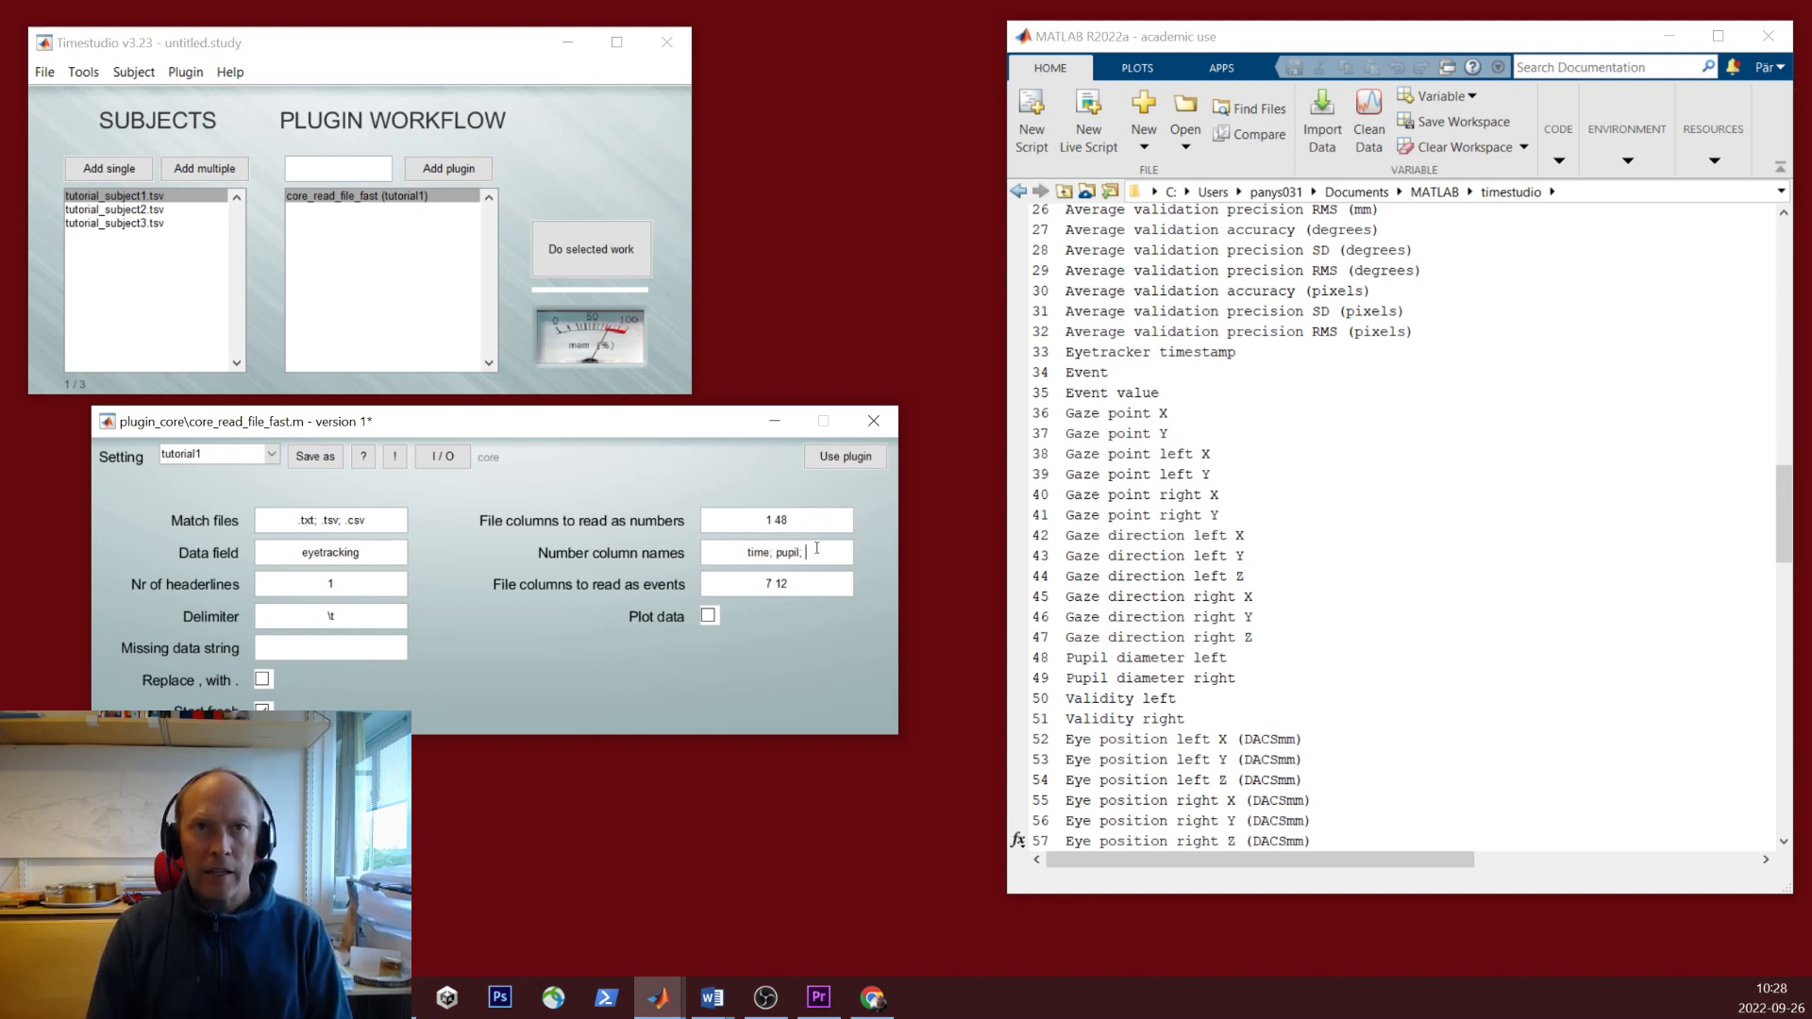
text(x; y)
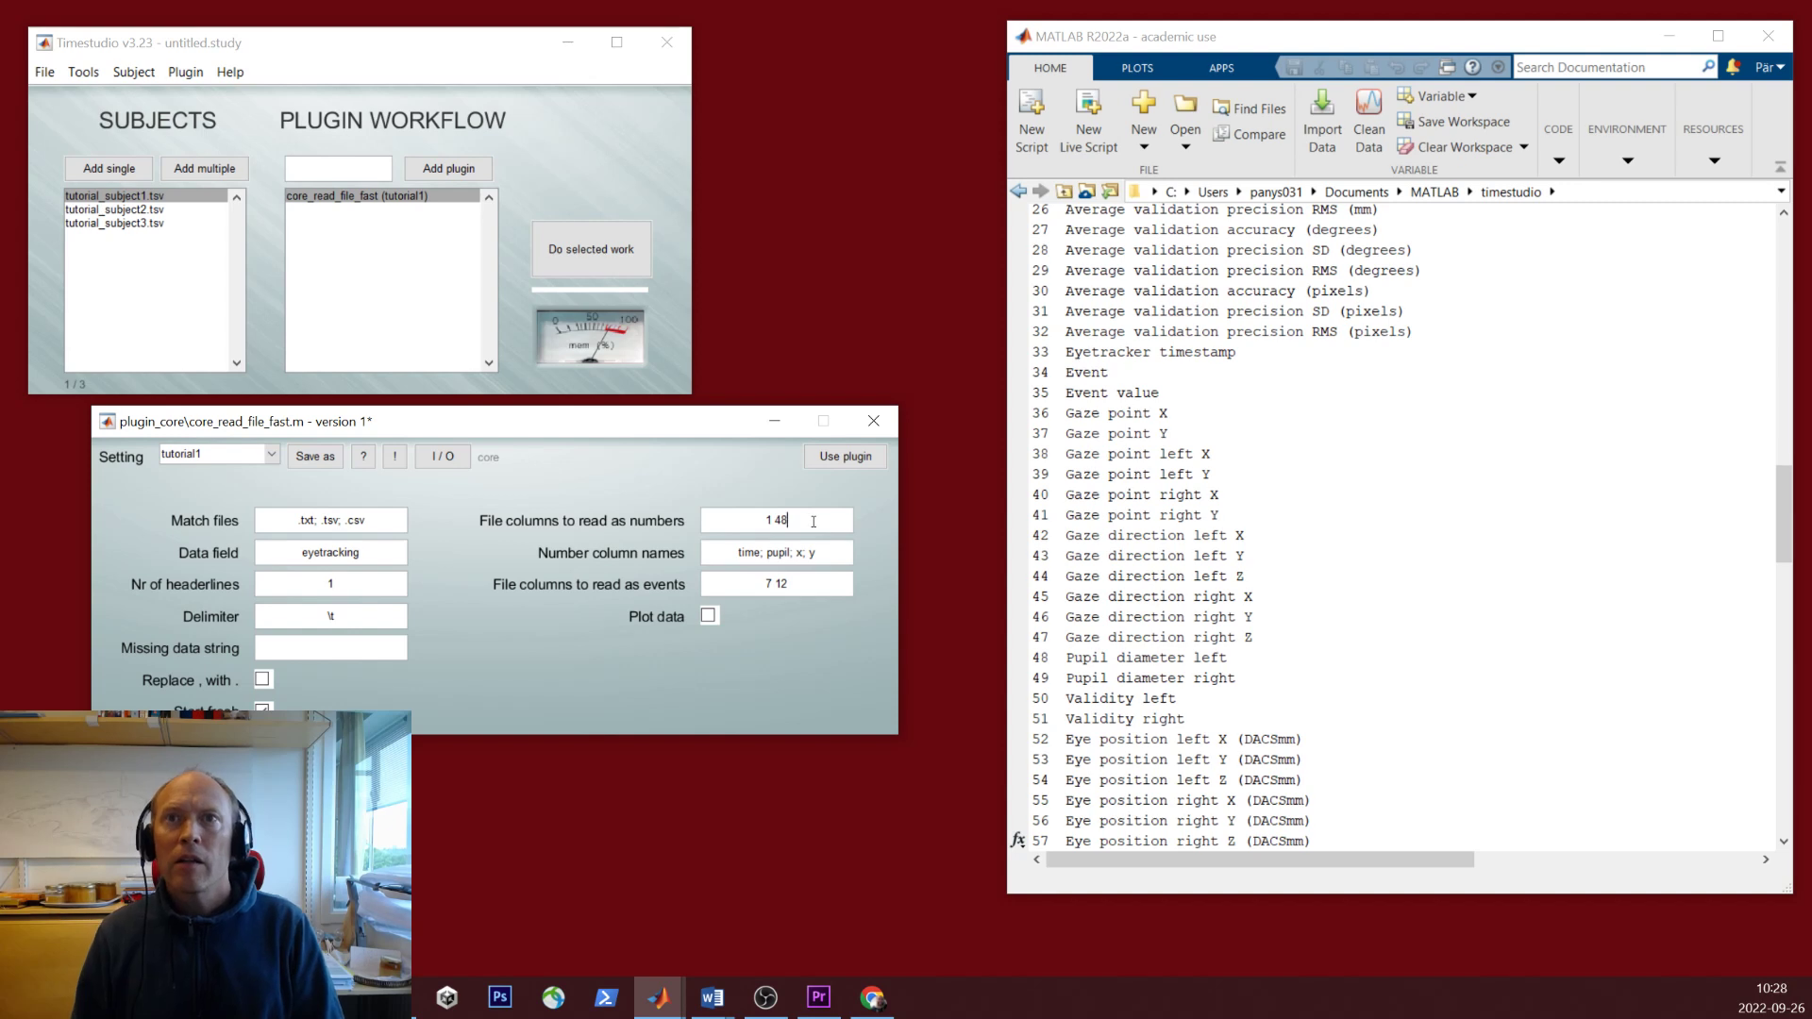
click(830, 523)
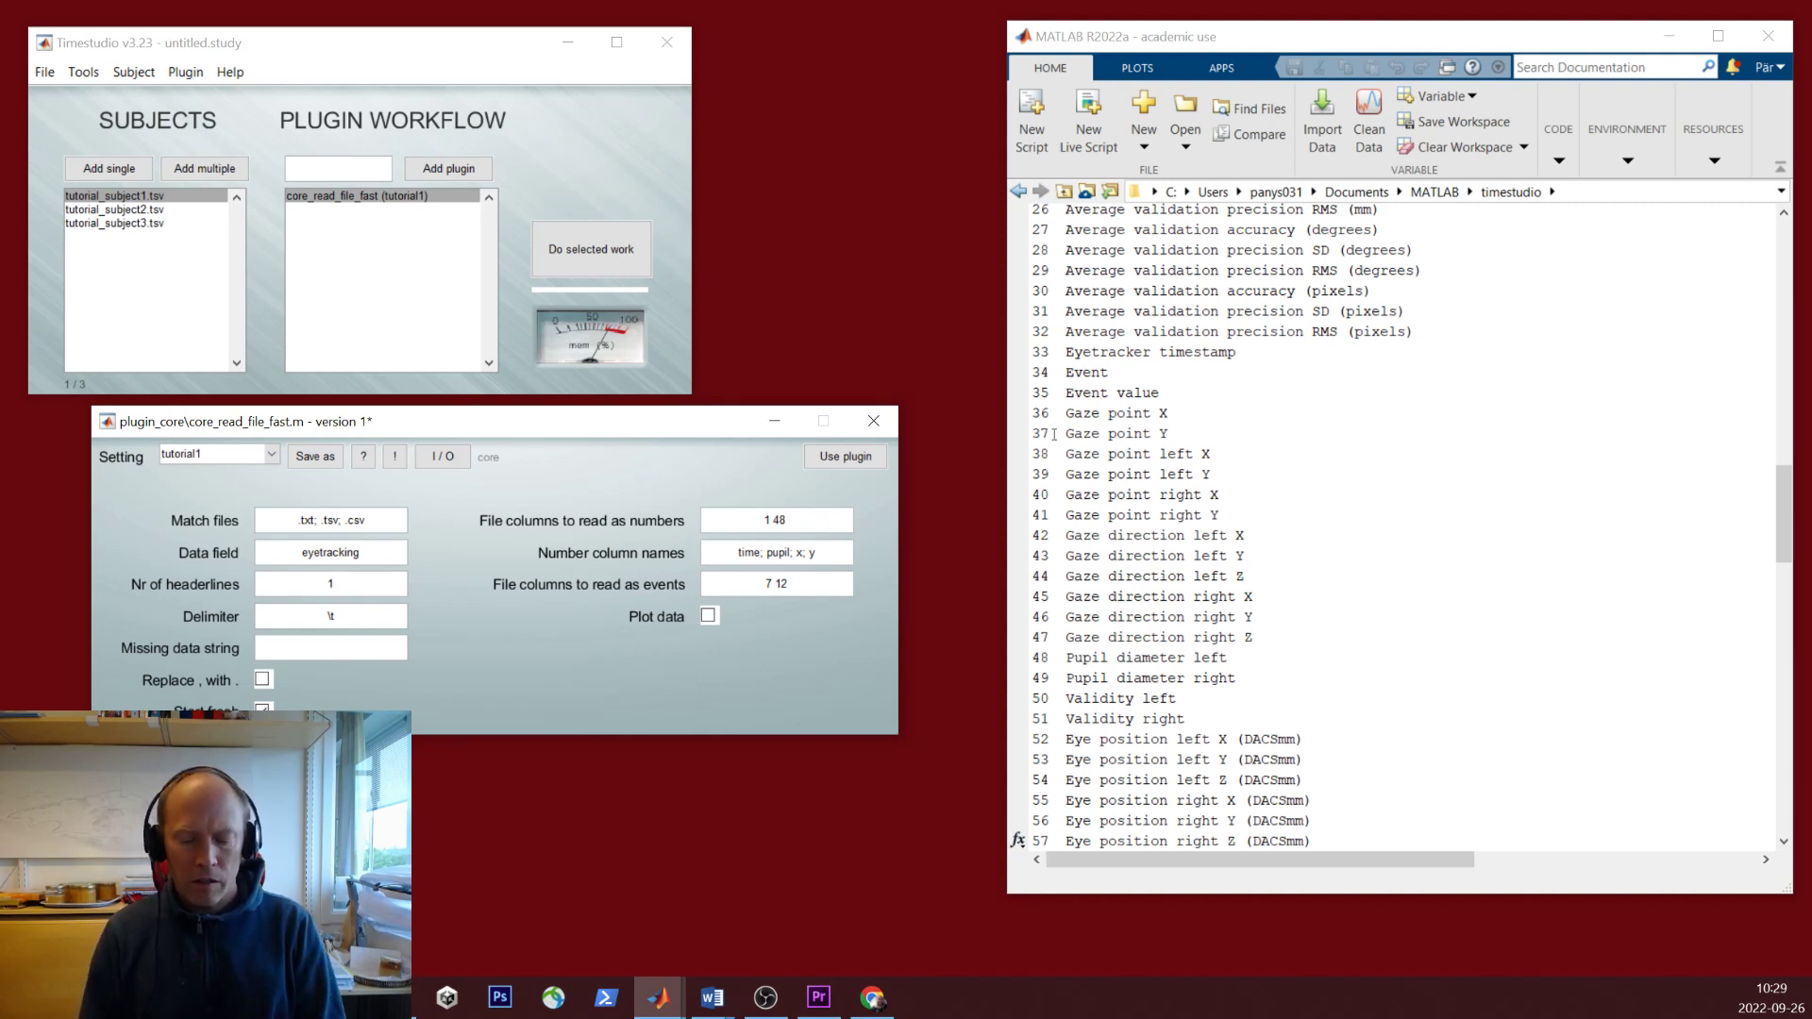
text(36 37)
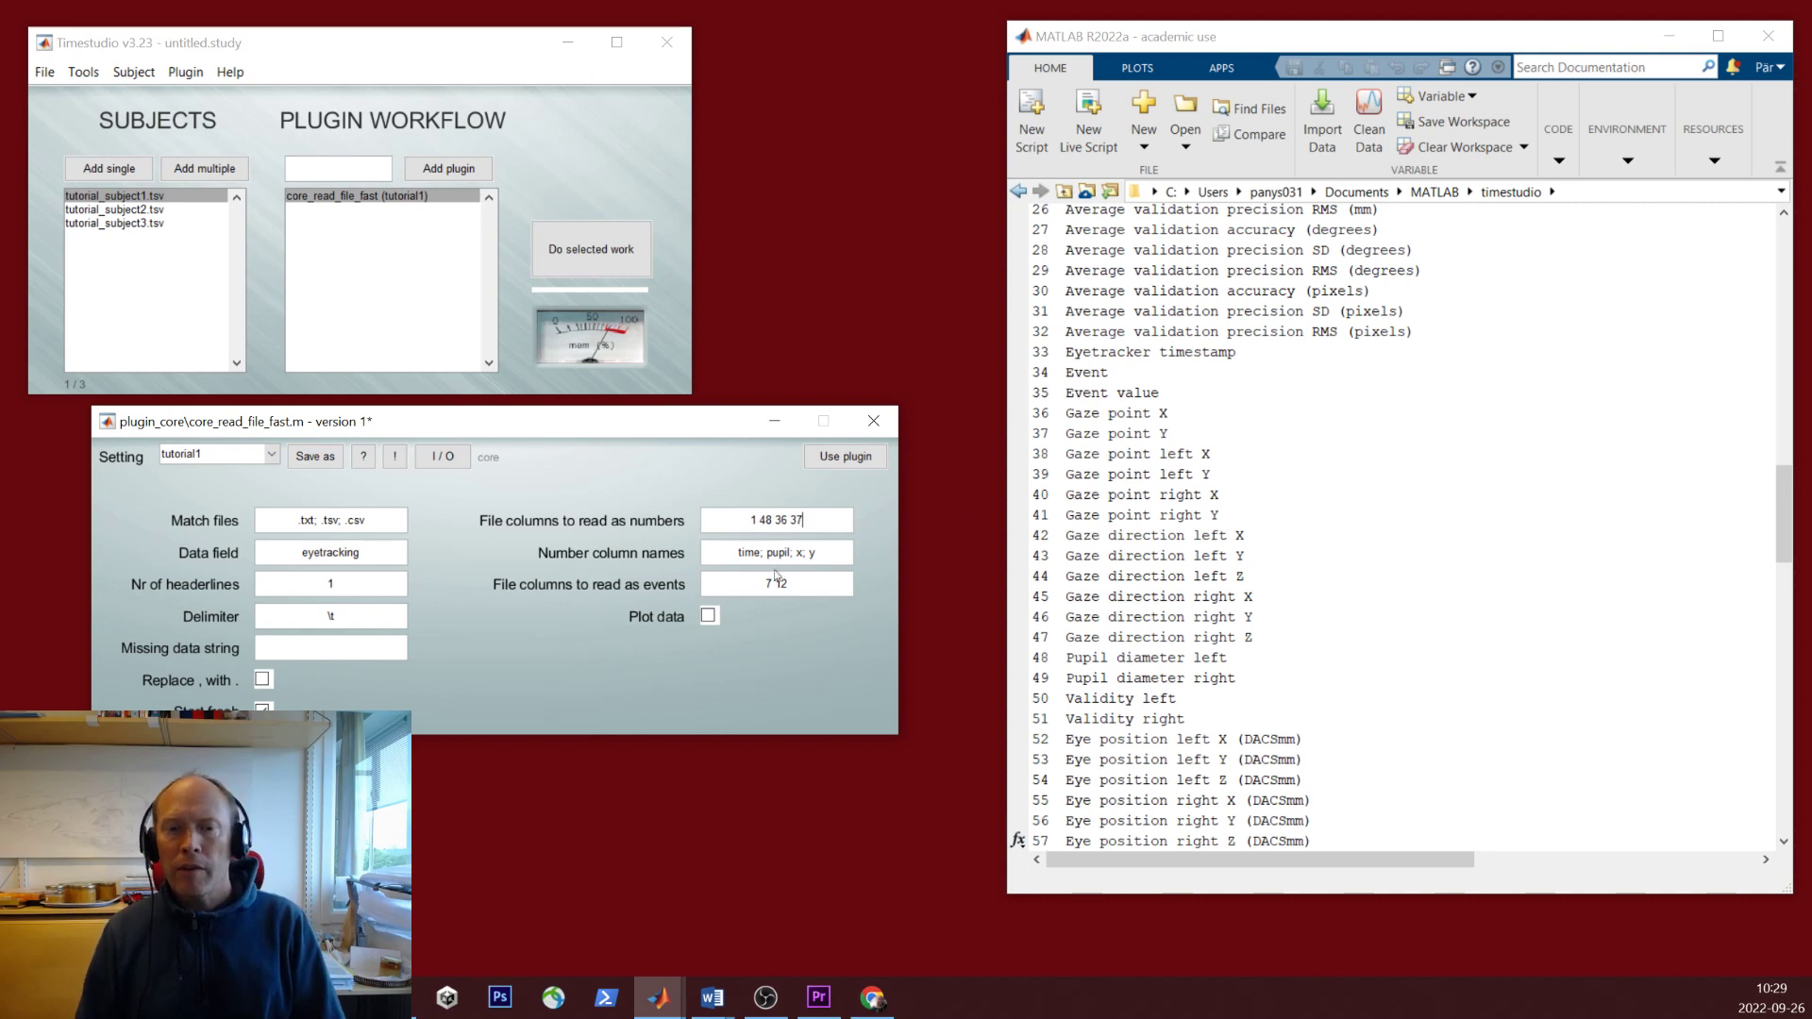
drag(763, 584, 818, 583)
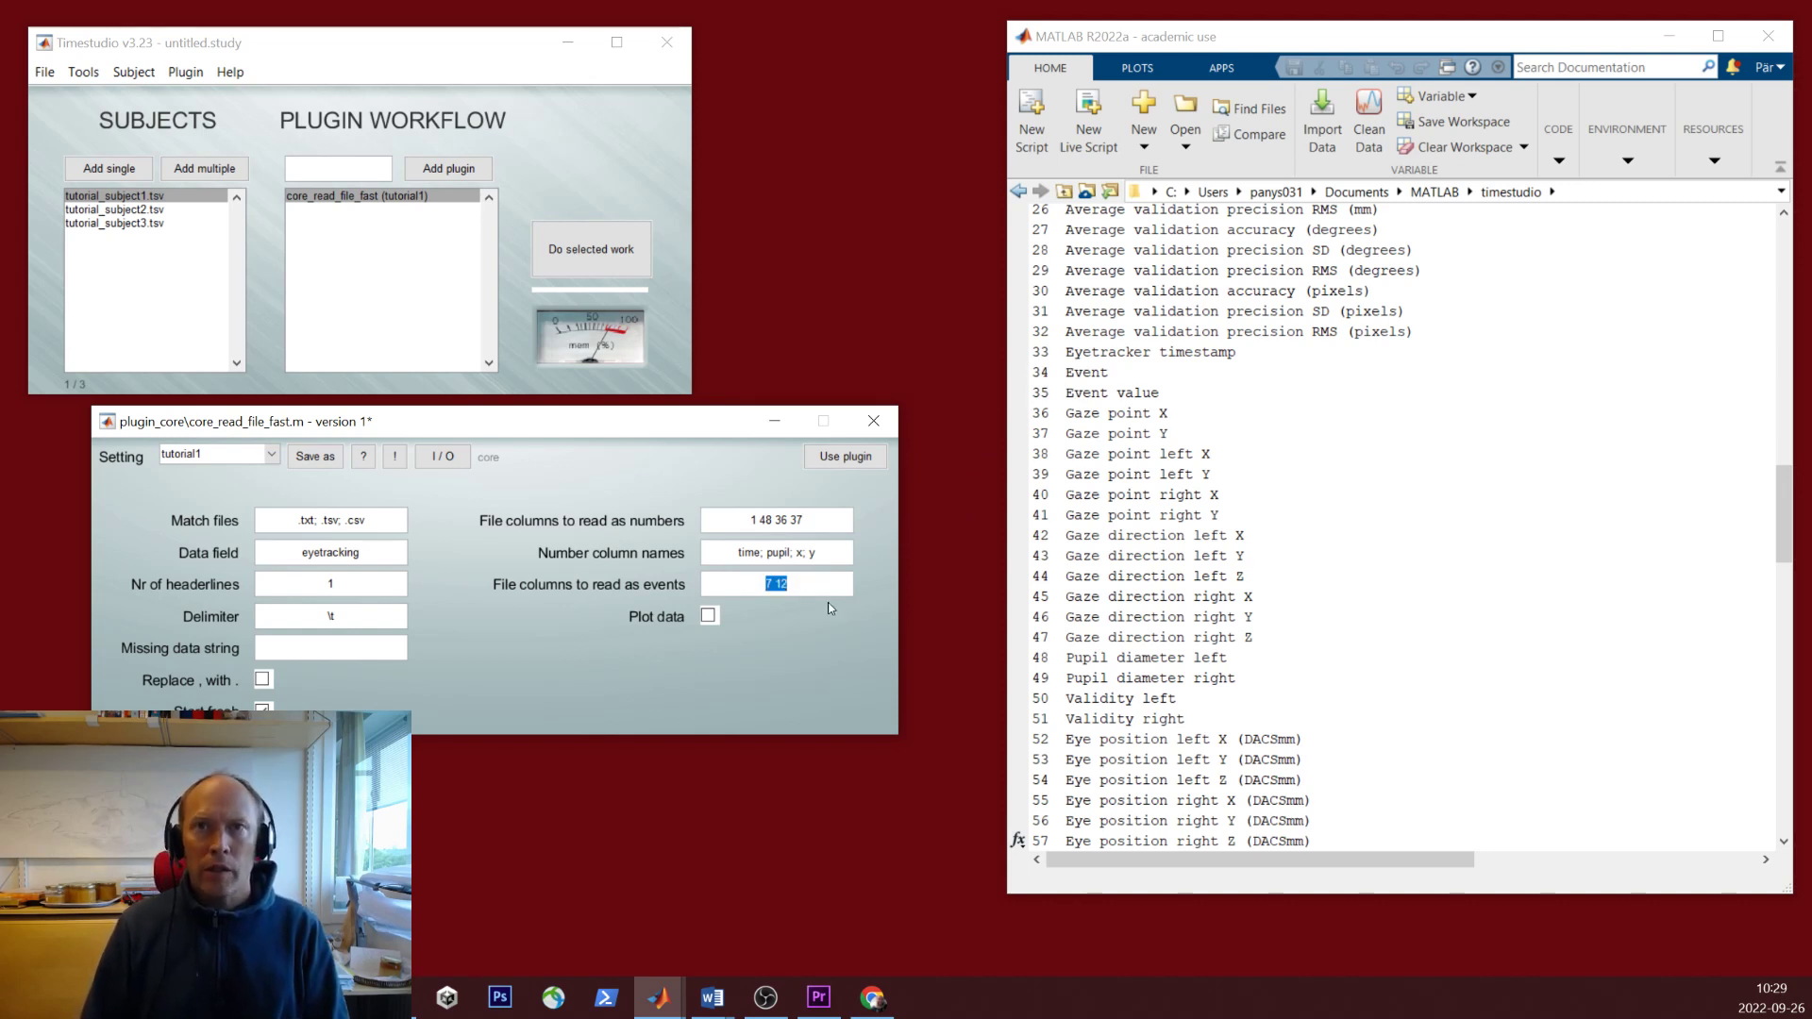
text(34 35)
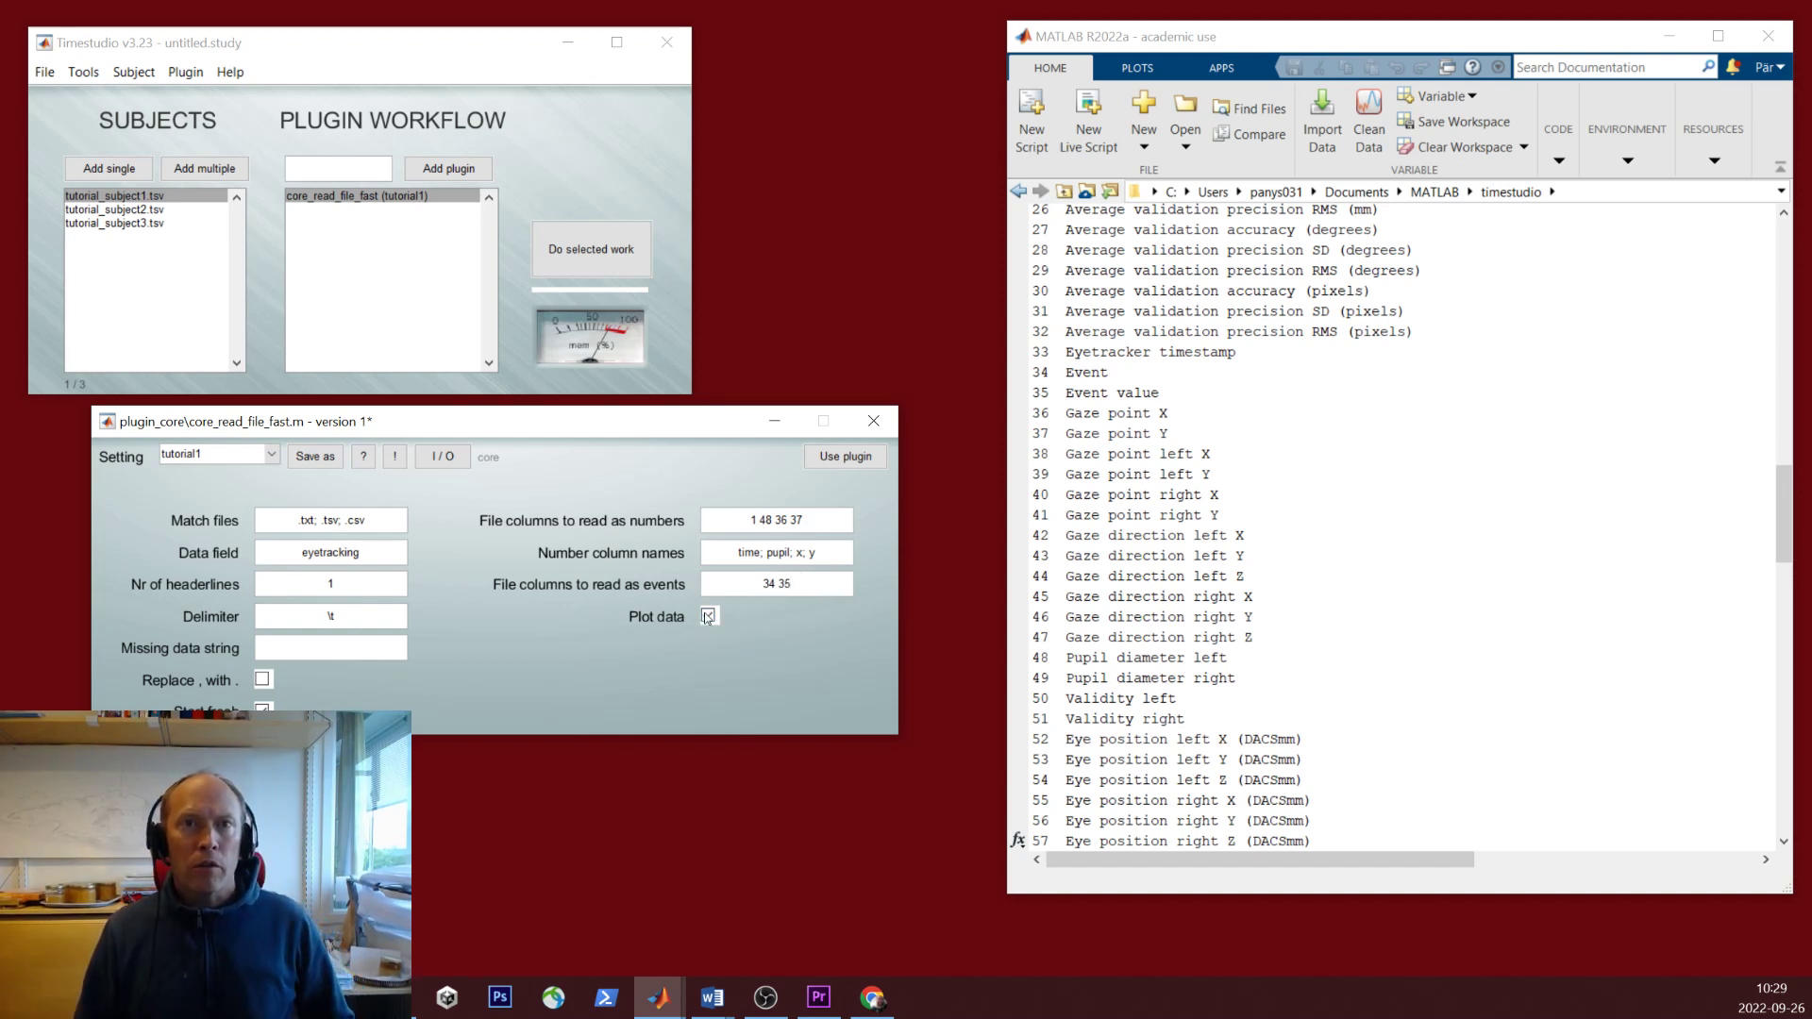
- Apply the read plugin, run it on all three subjects, and bring up tutorial_subject1's plot
click(854, 458)
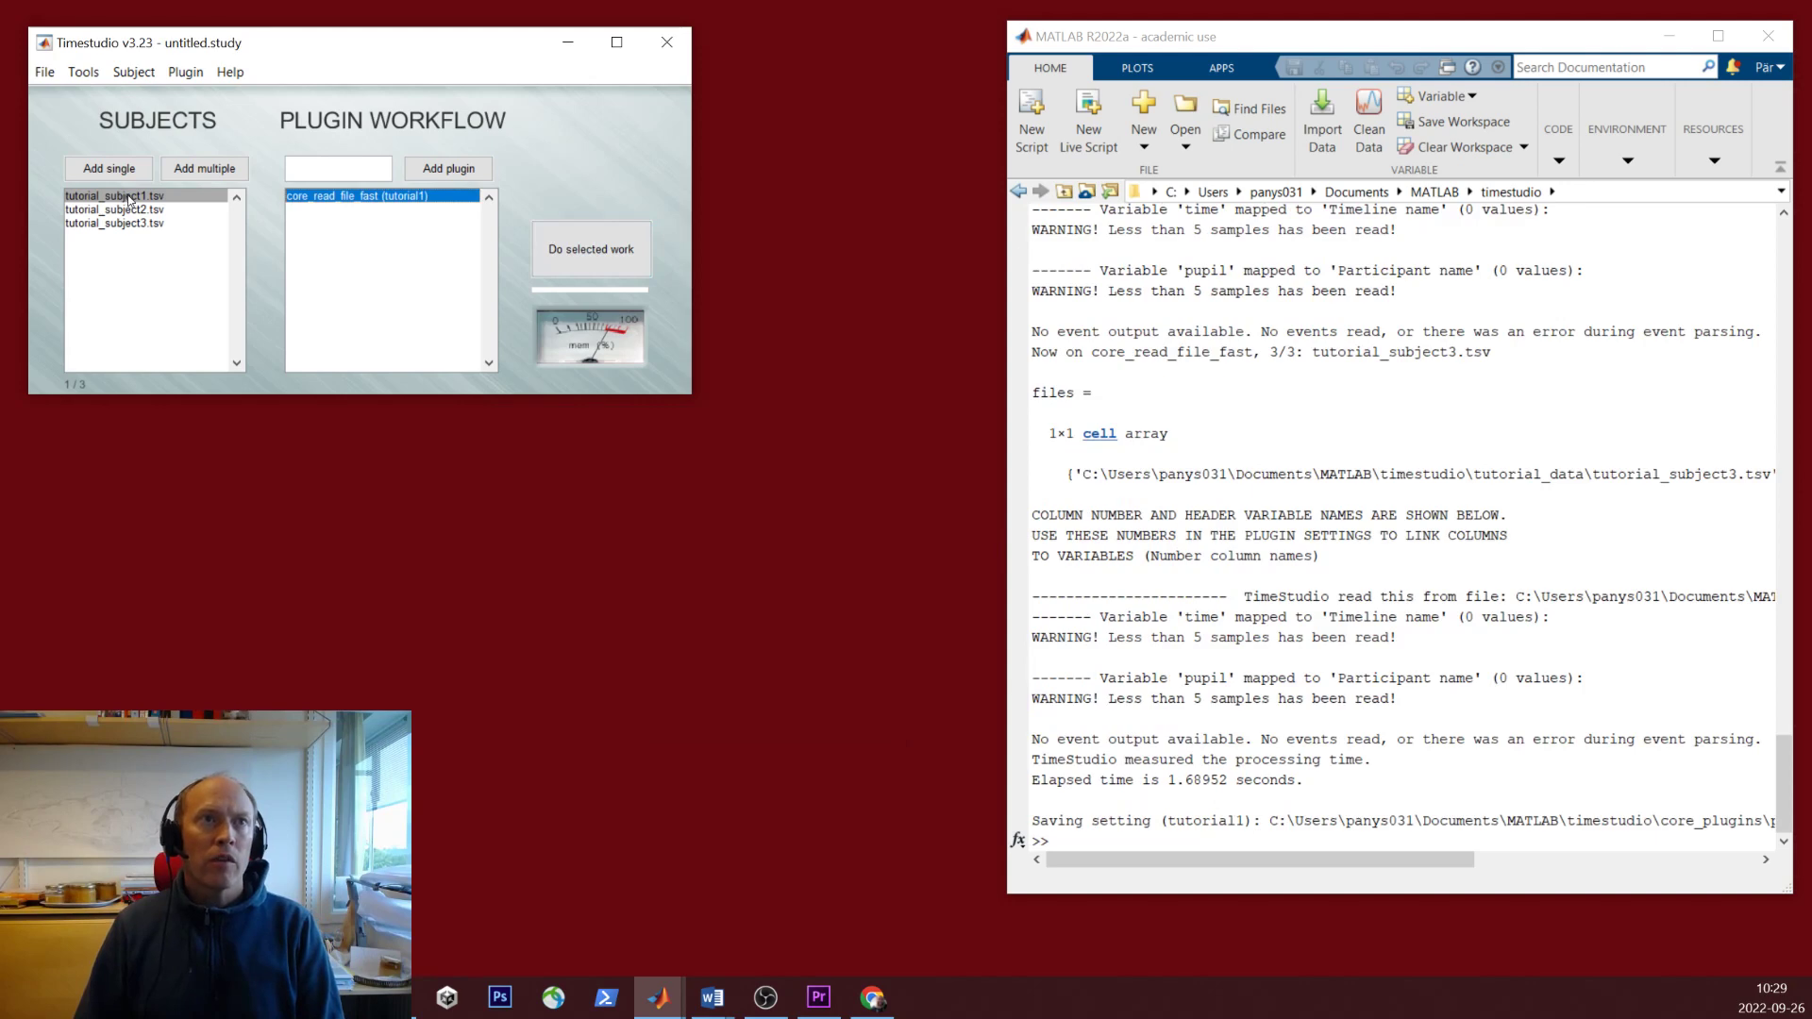
click(589, 249)
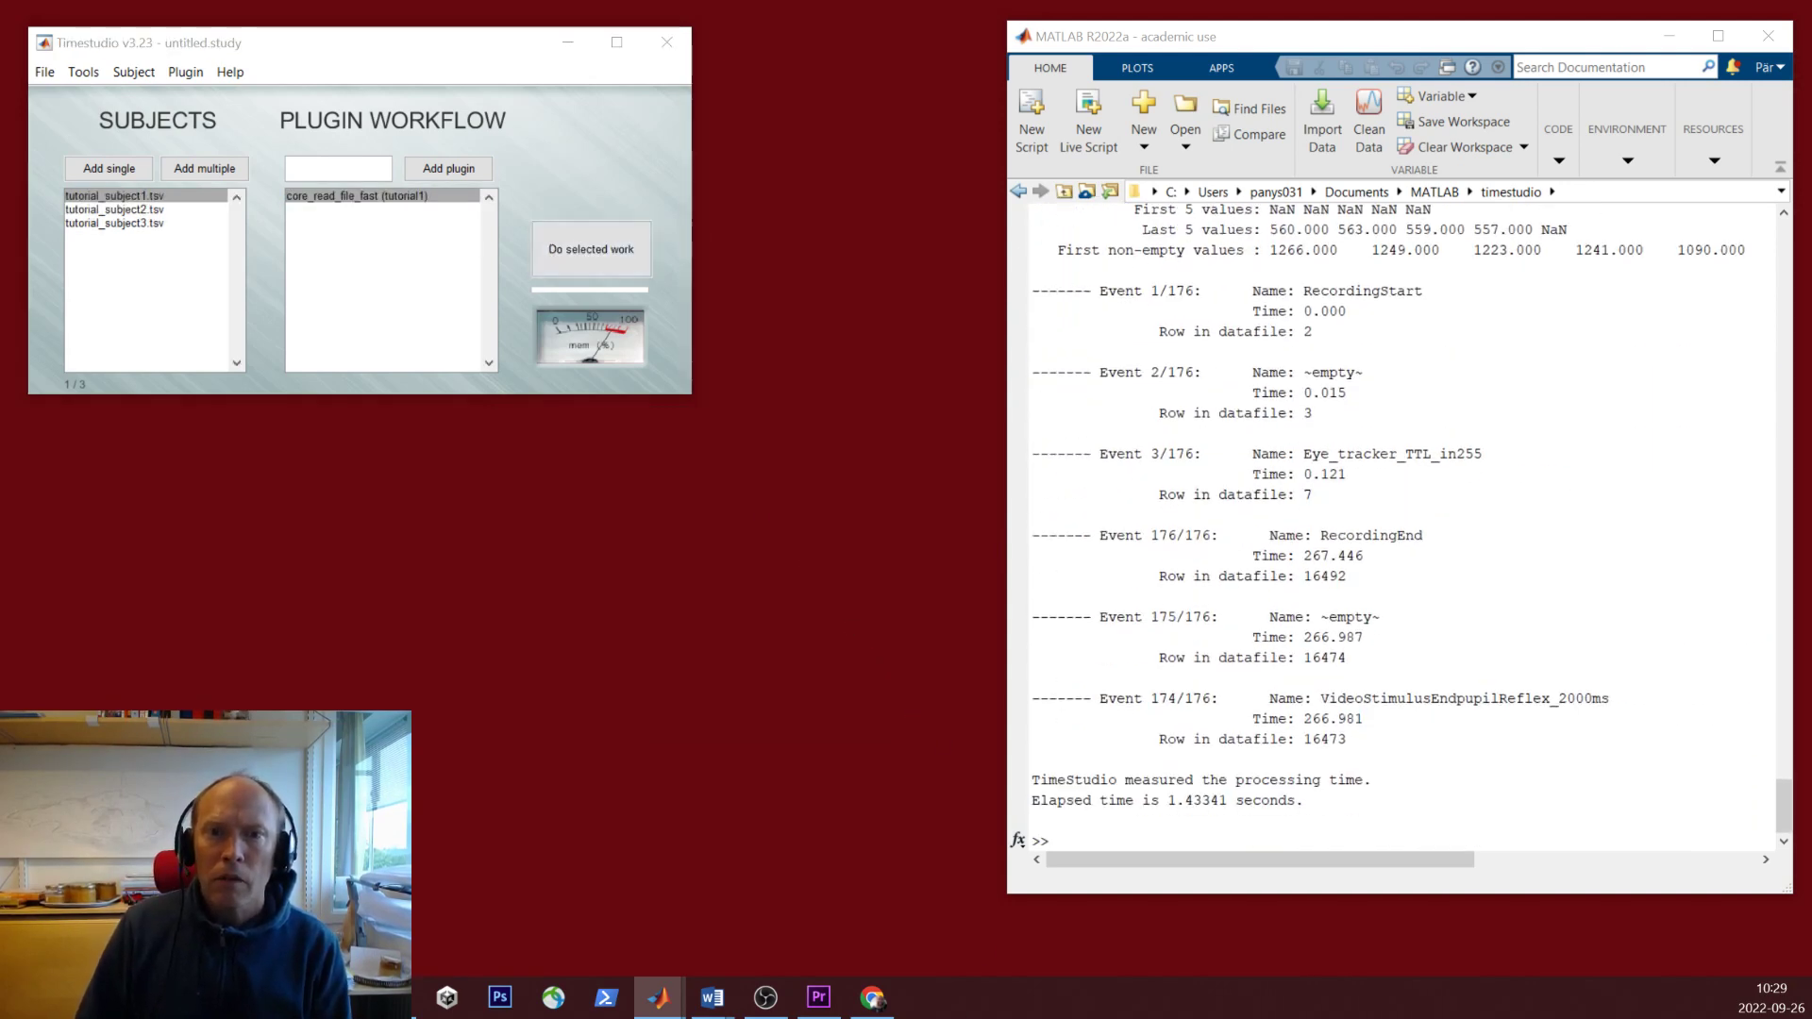
drag(1165, 1018, 781, 103)
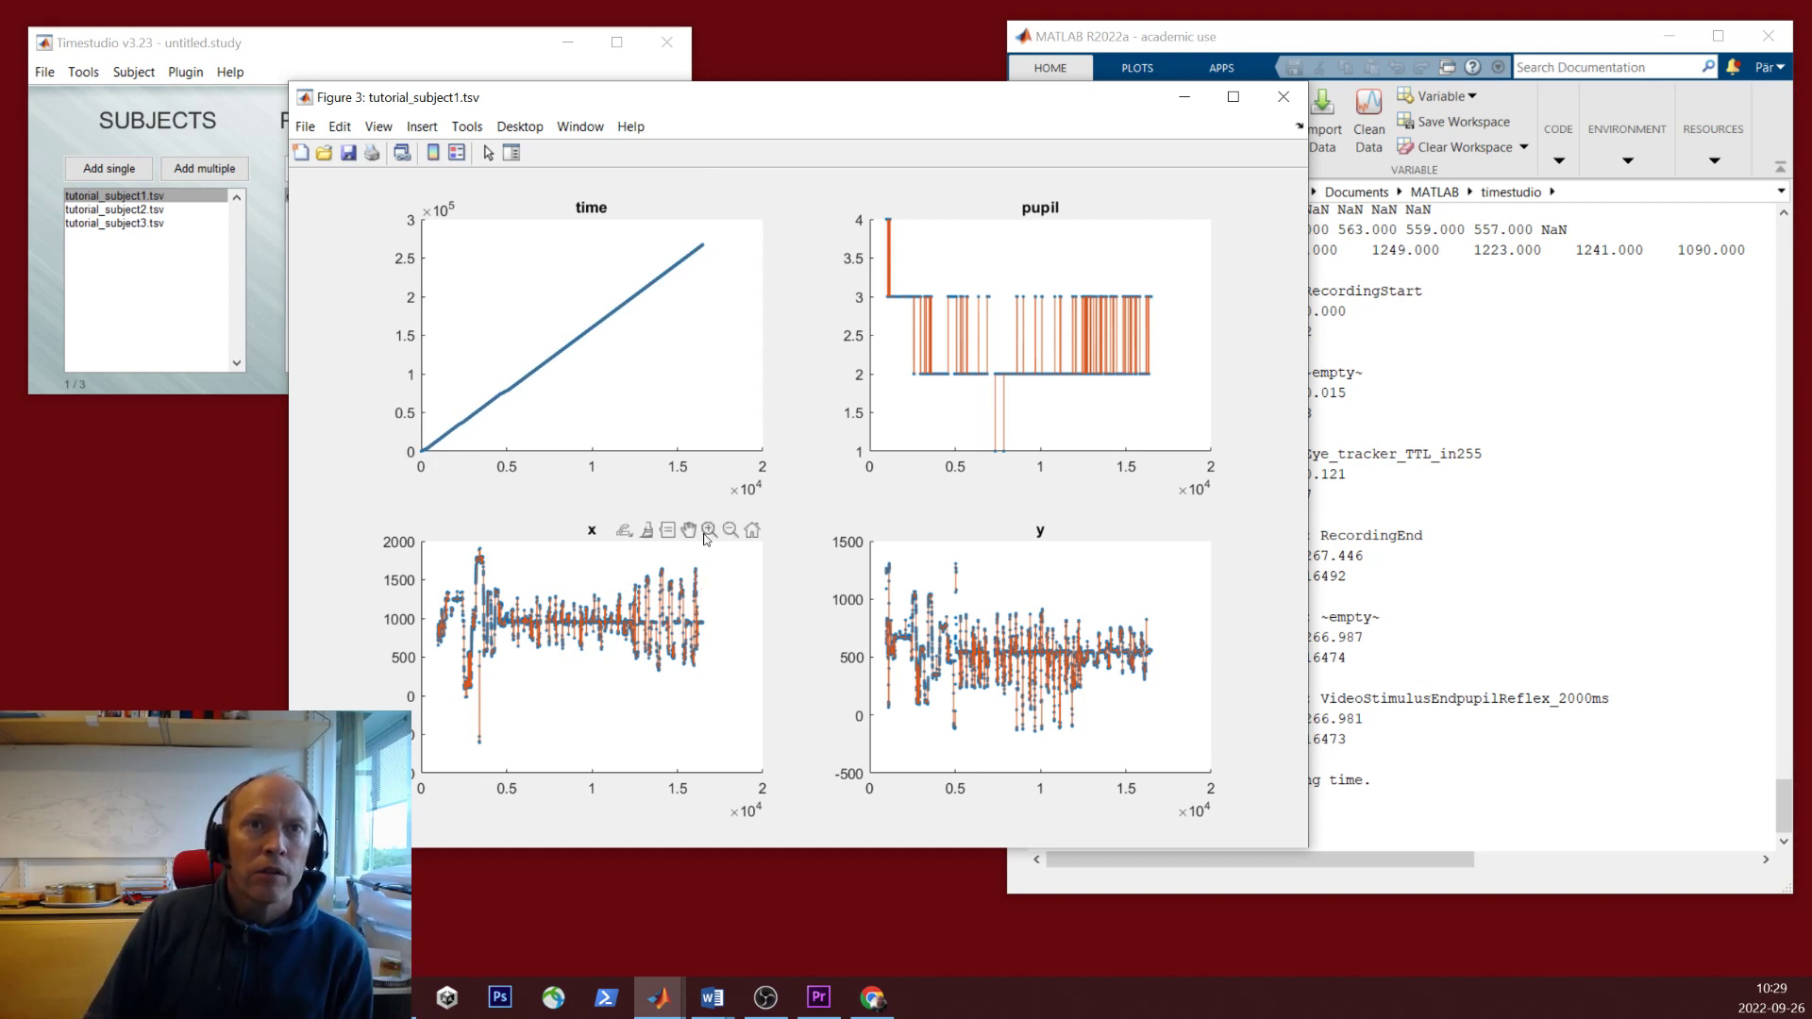
- Zoom the x plot to samples ~6940–9870 and y to ~6600–11500, leaving pupil at full view
click(710, 531)
drag(540, 586, 590, 655)
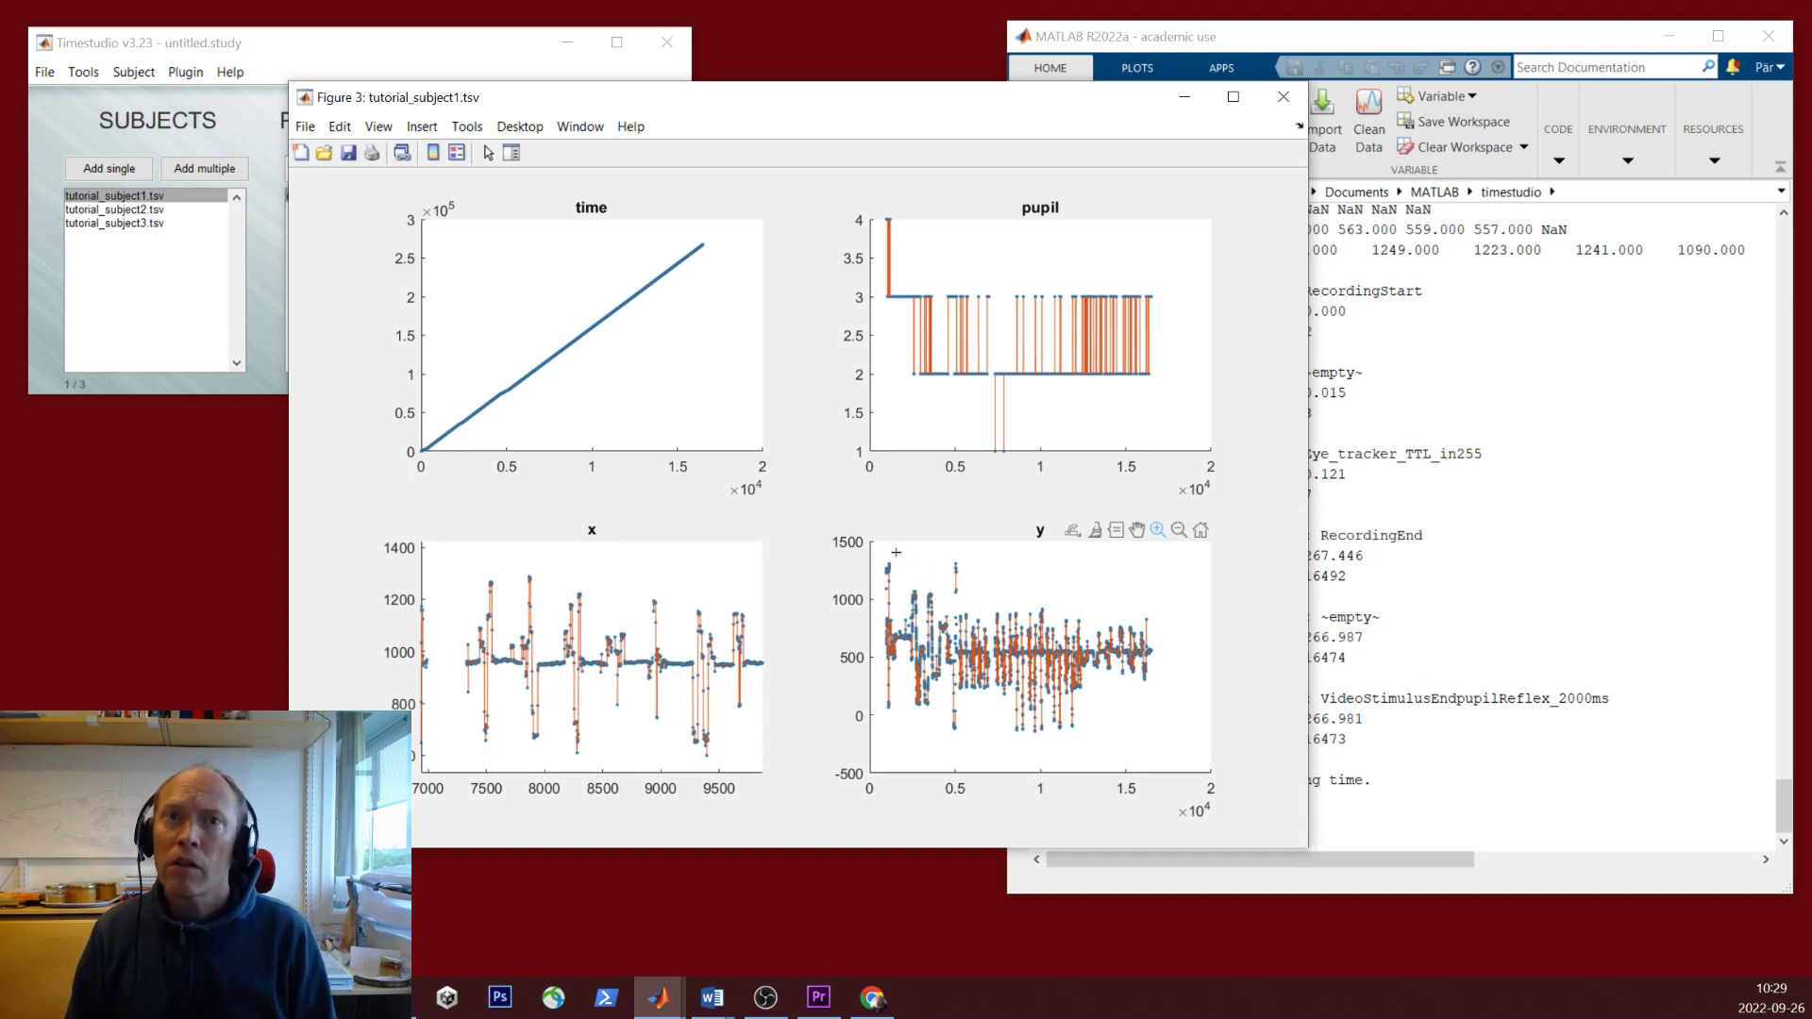
drag(980, 603, 1067, 741)
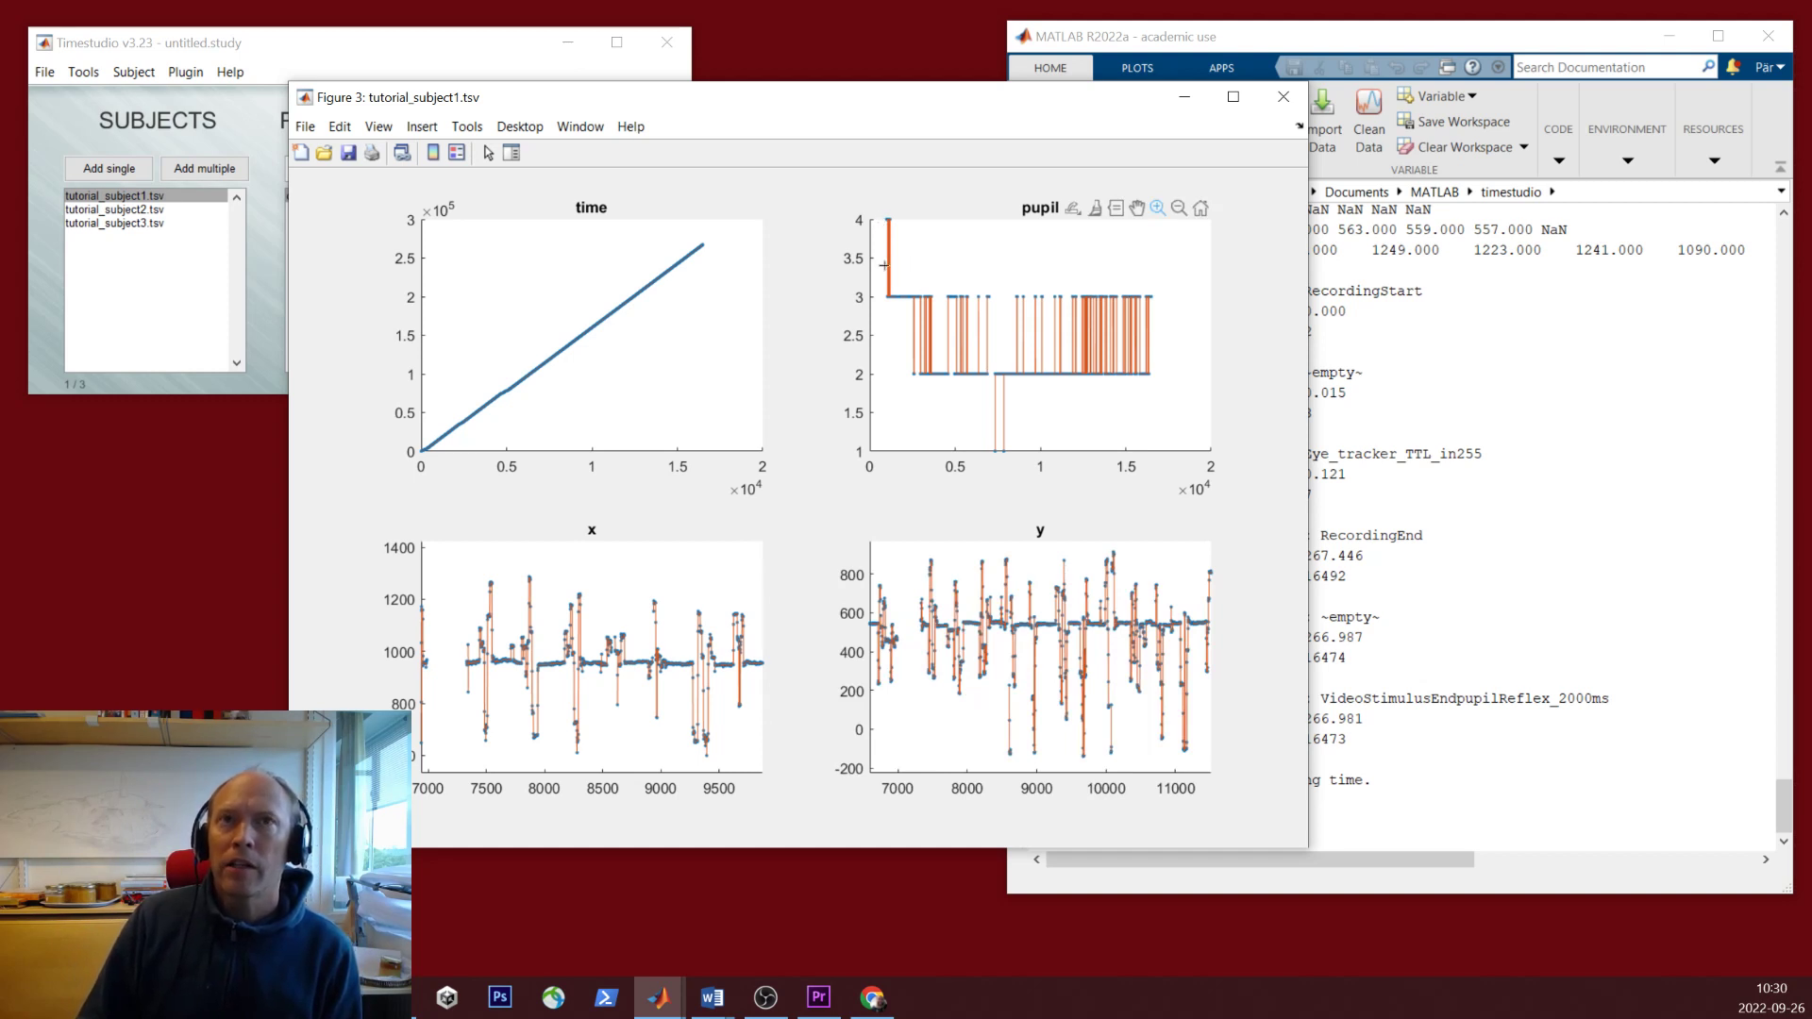
drag(885, 265, 1165, 410)
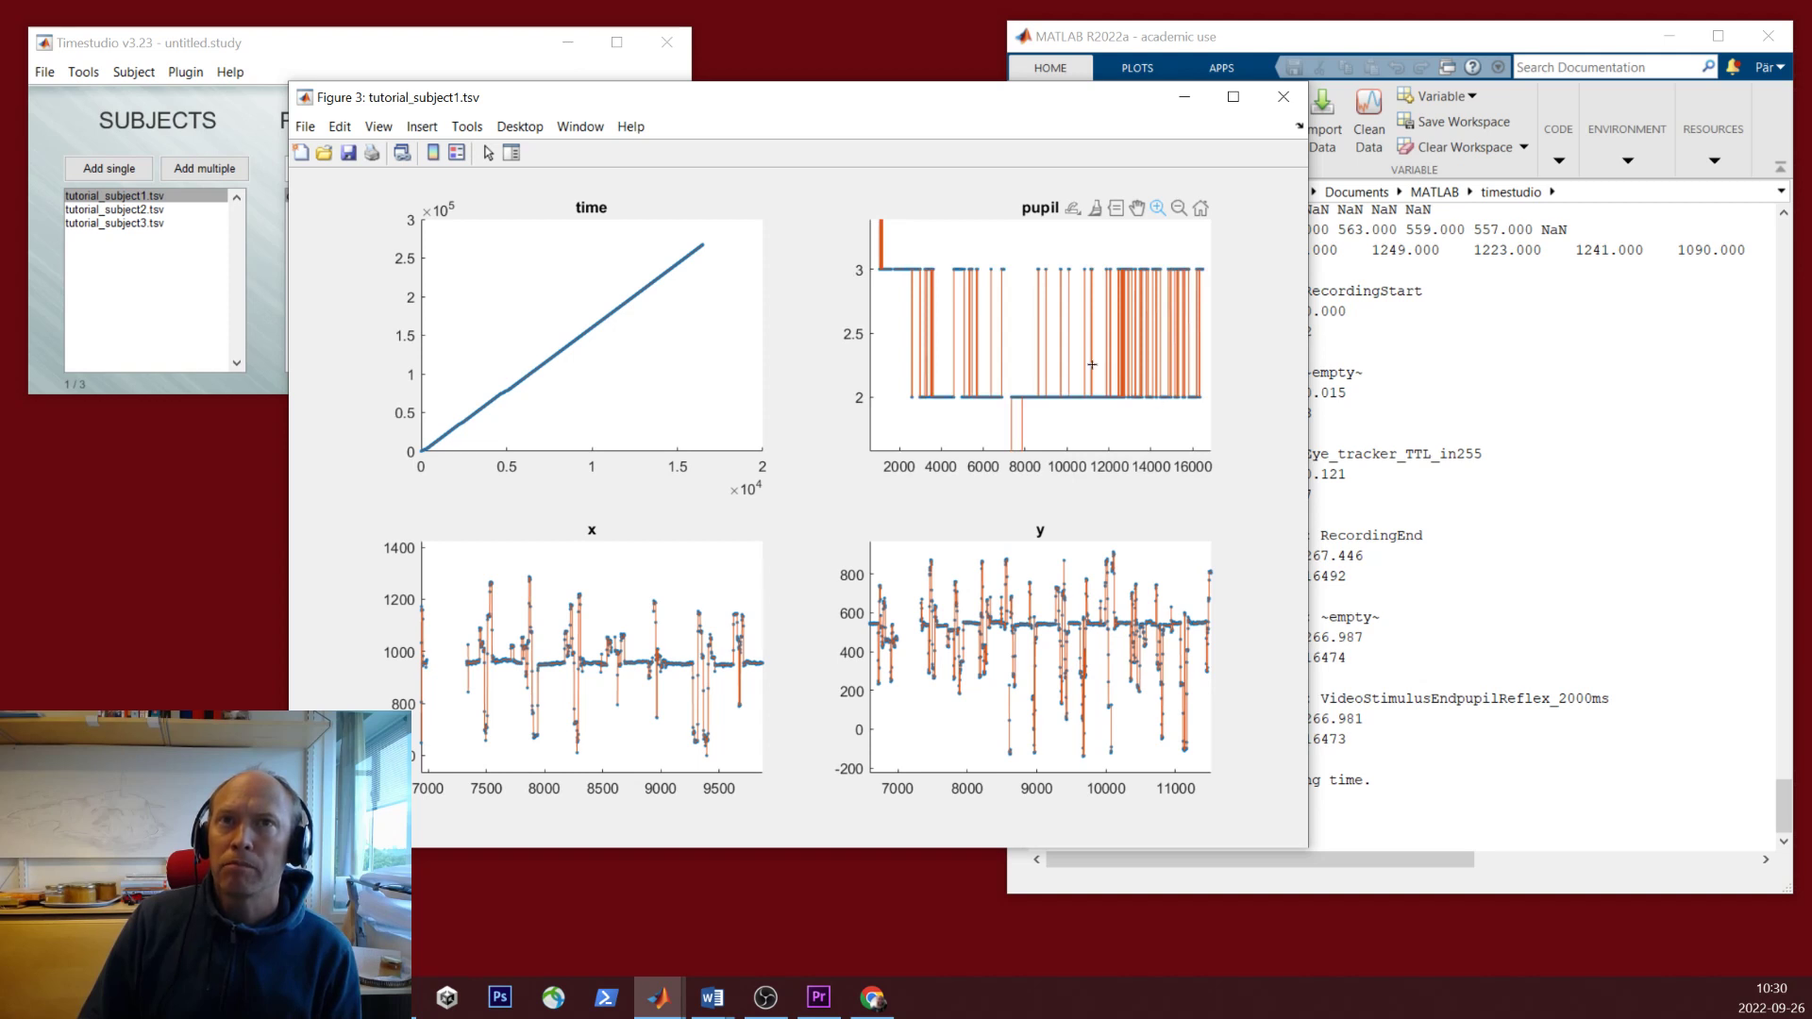
double_click(1038, 388)
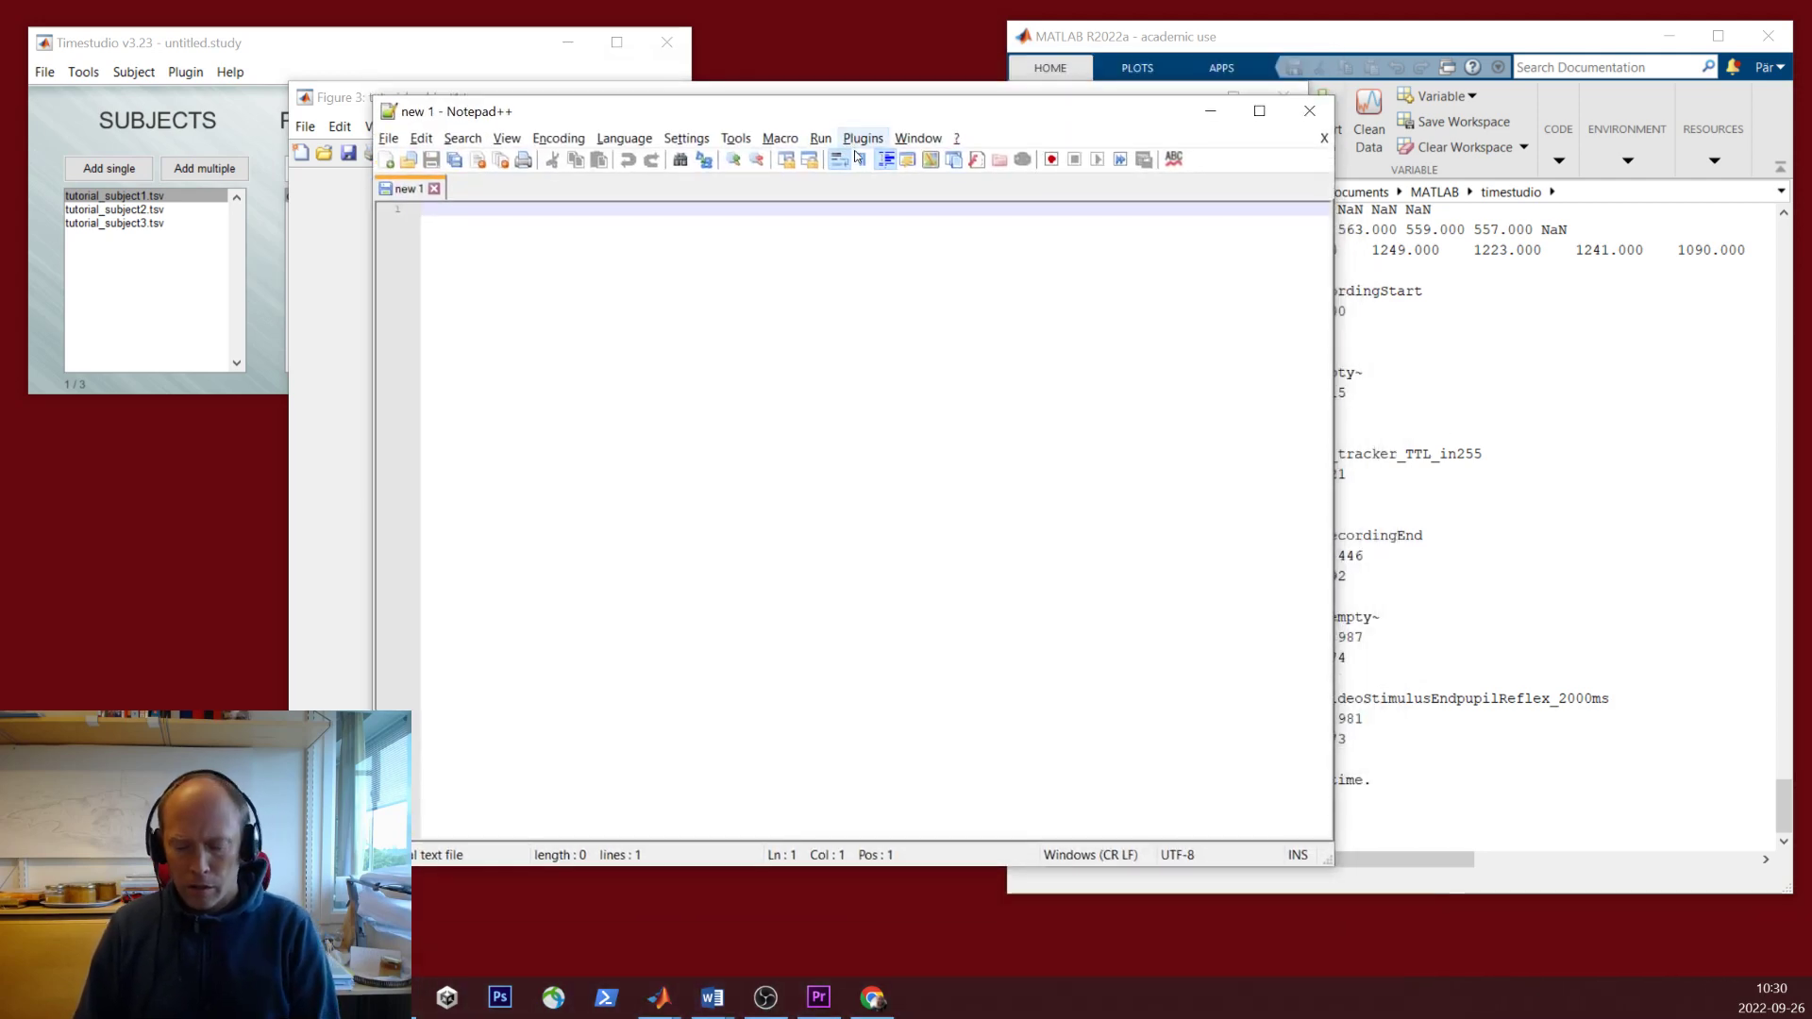
- Open tutorial_subject1.tsv from Documents > MATLAB > timestudio > tutorial_data in Notepad++
key(ctrl+o)
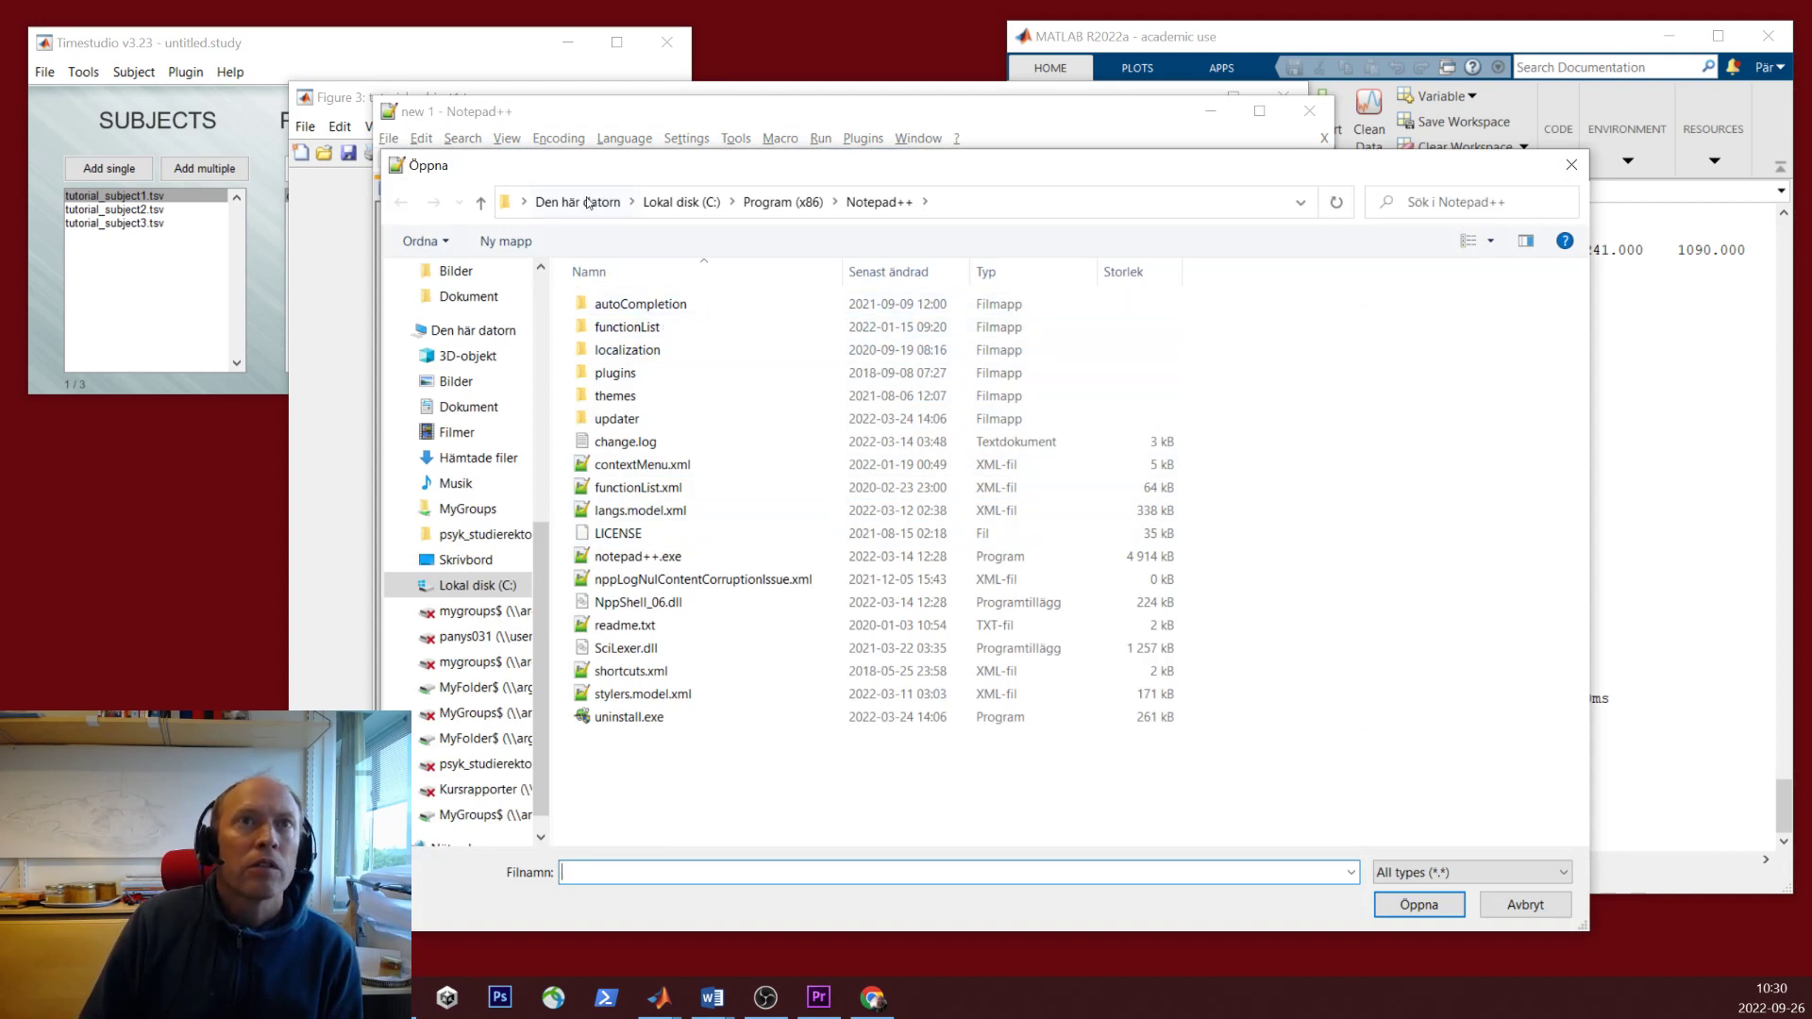
click(502, 297)
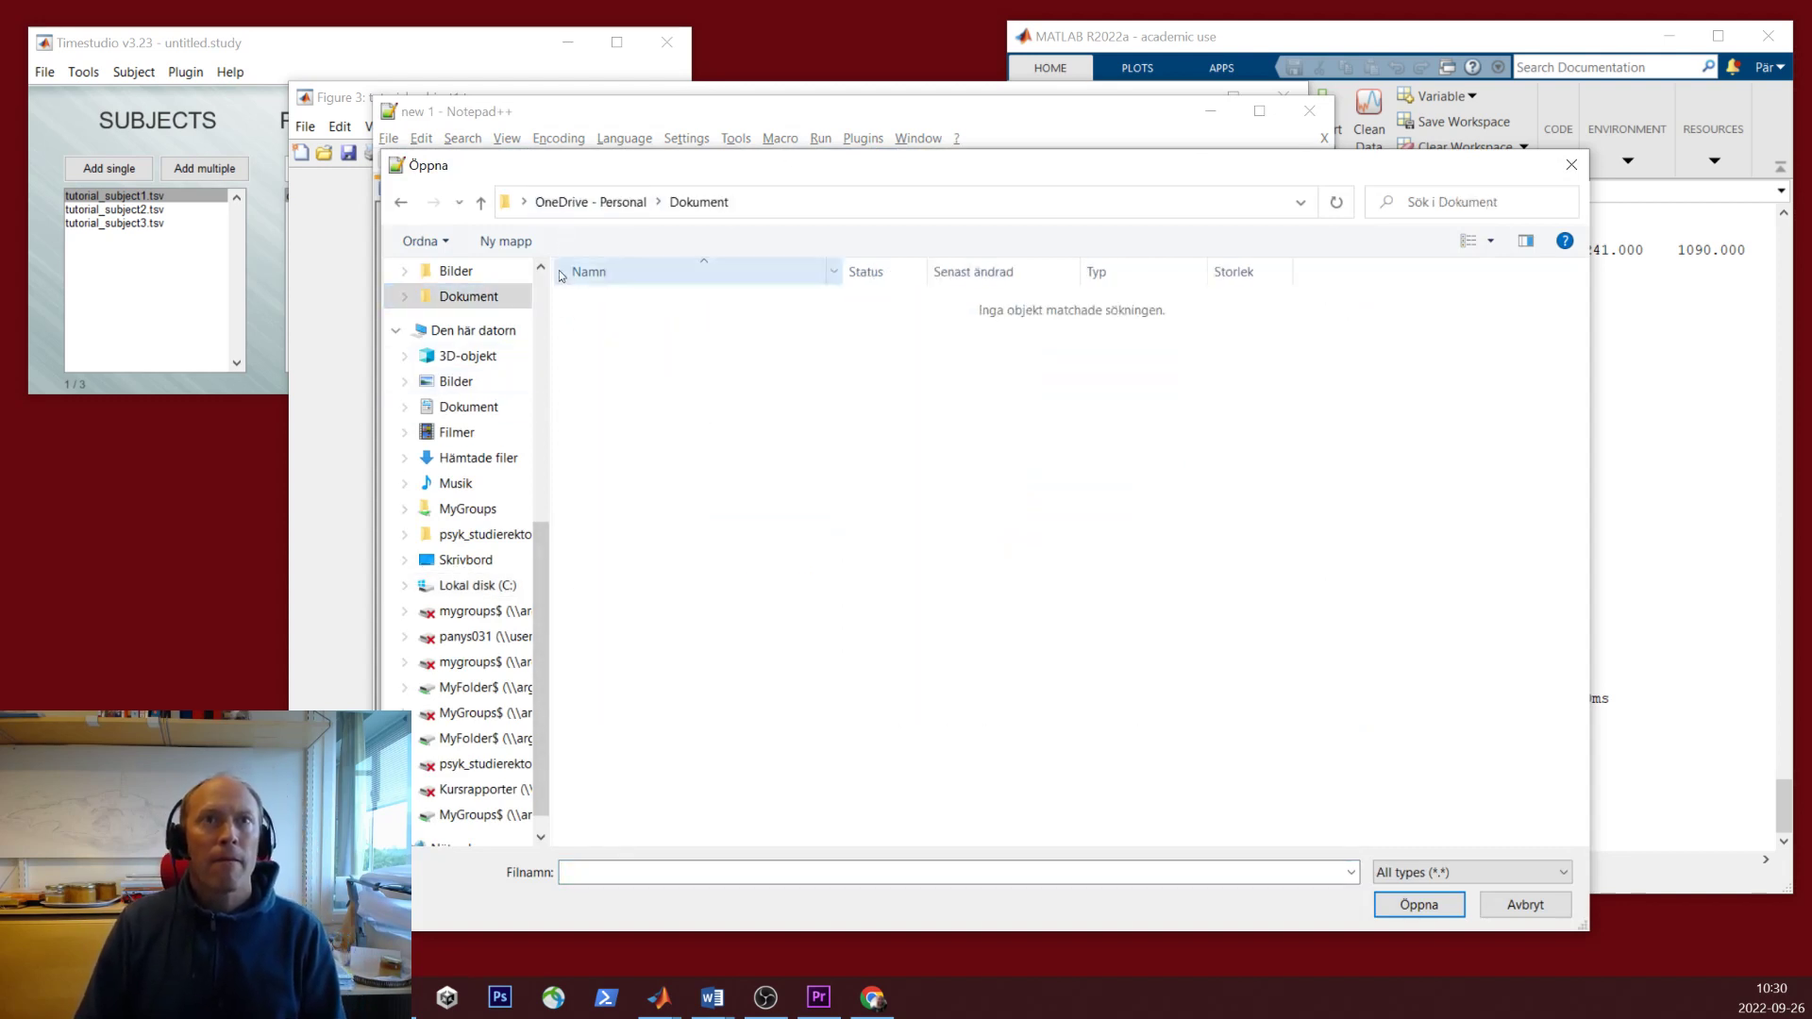
scroll(543, 300, up, 7)
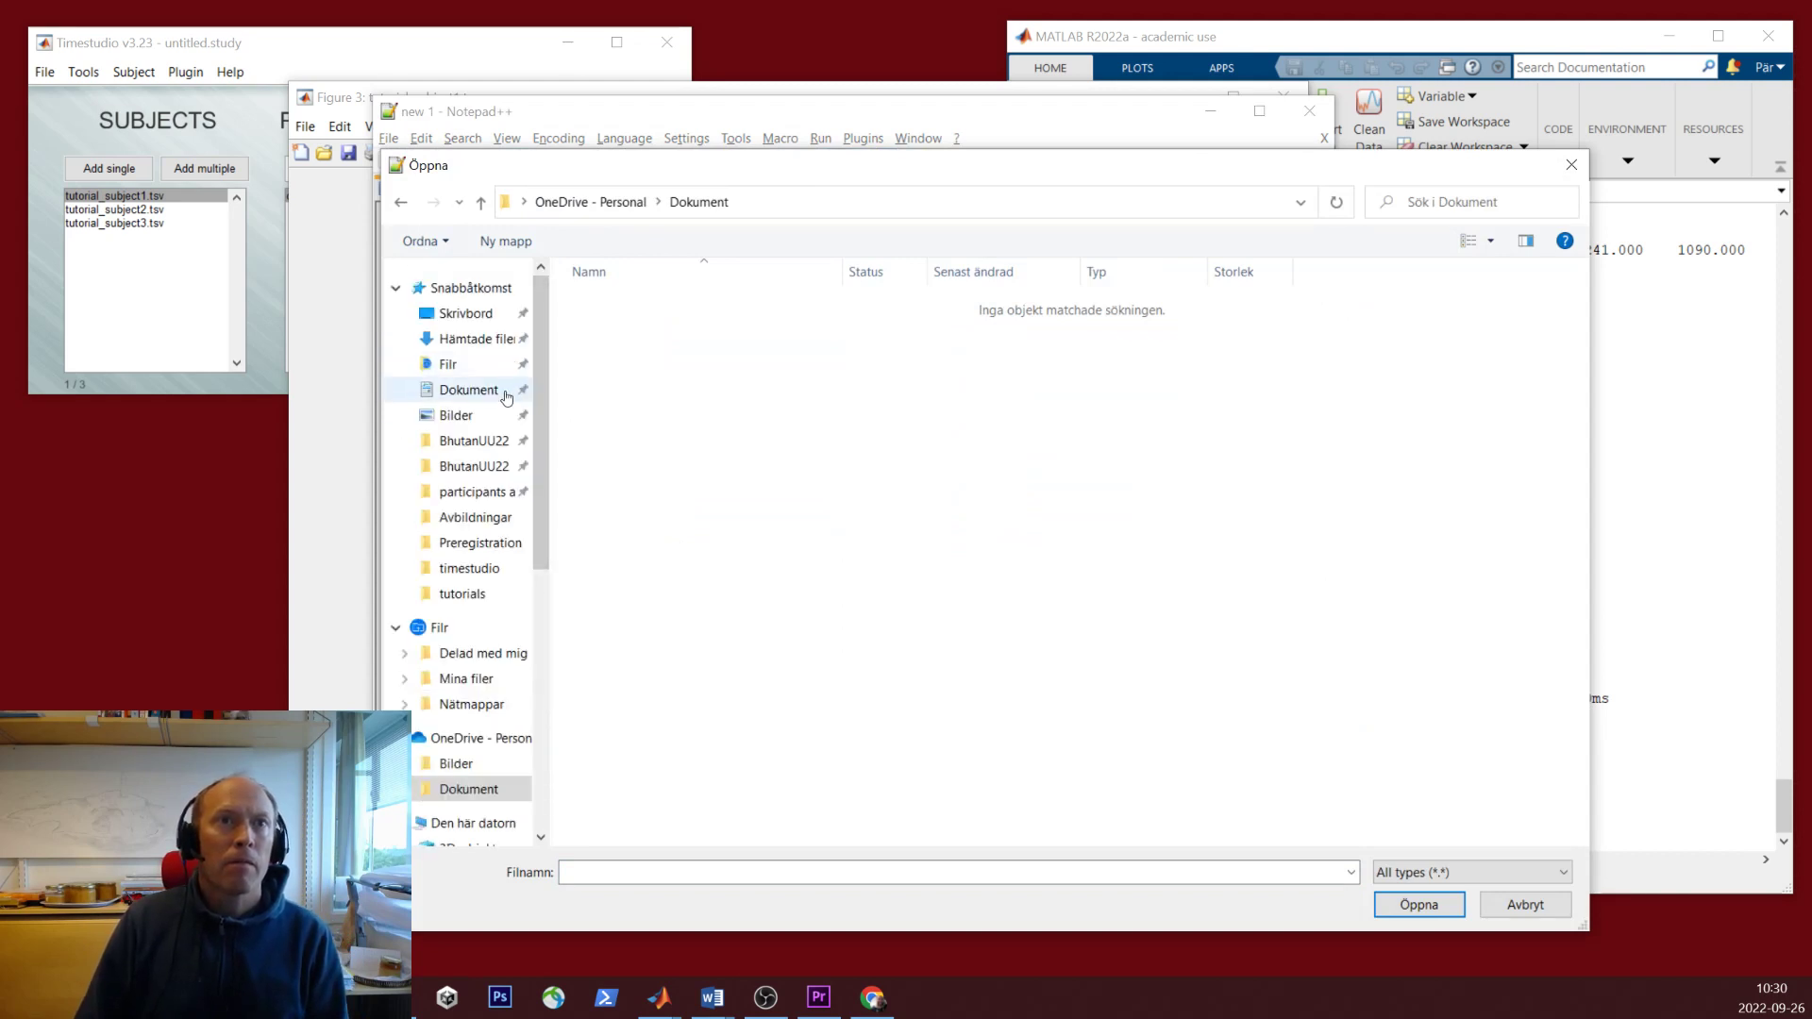
click(476, 569)
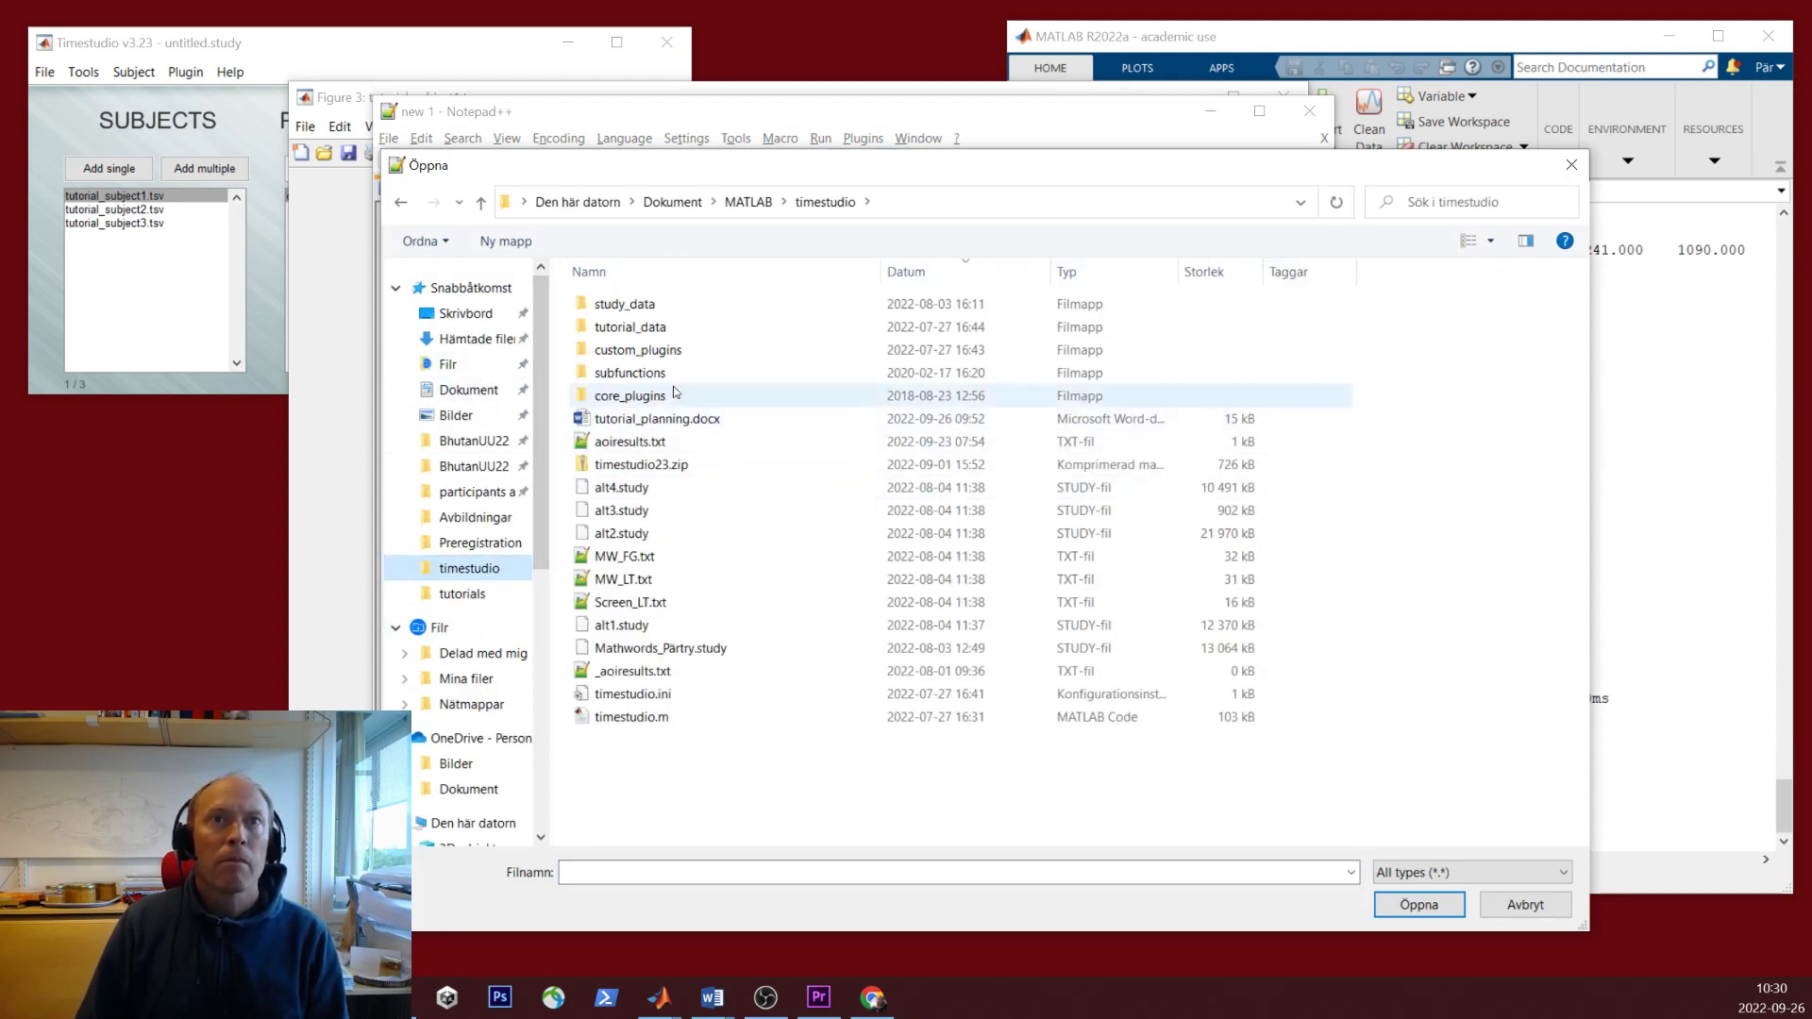
click(663, 332)
double_click(664, 332)
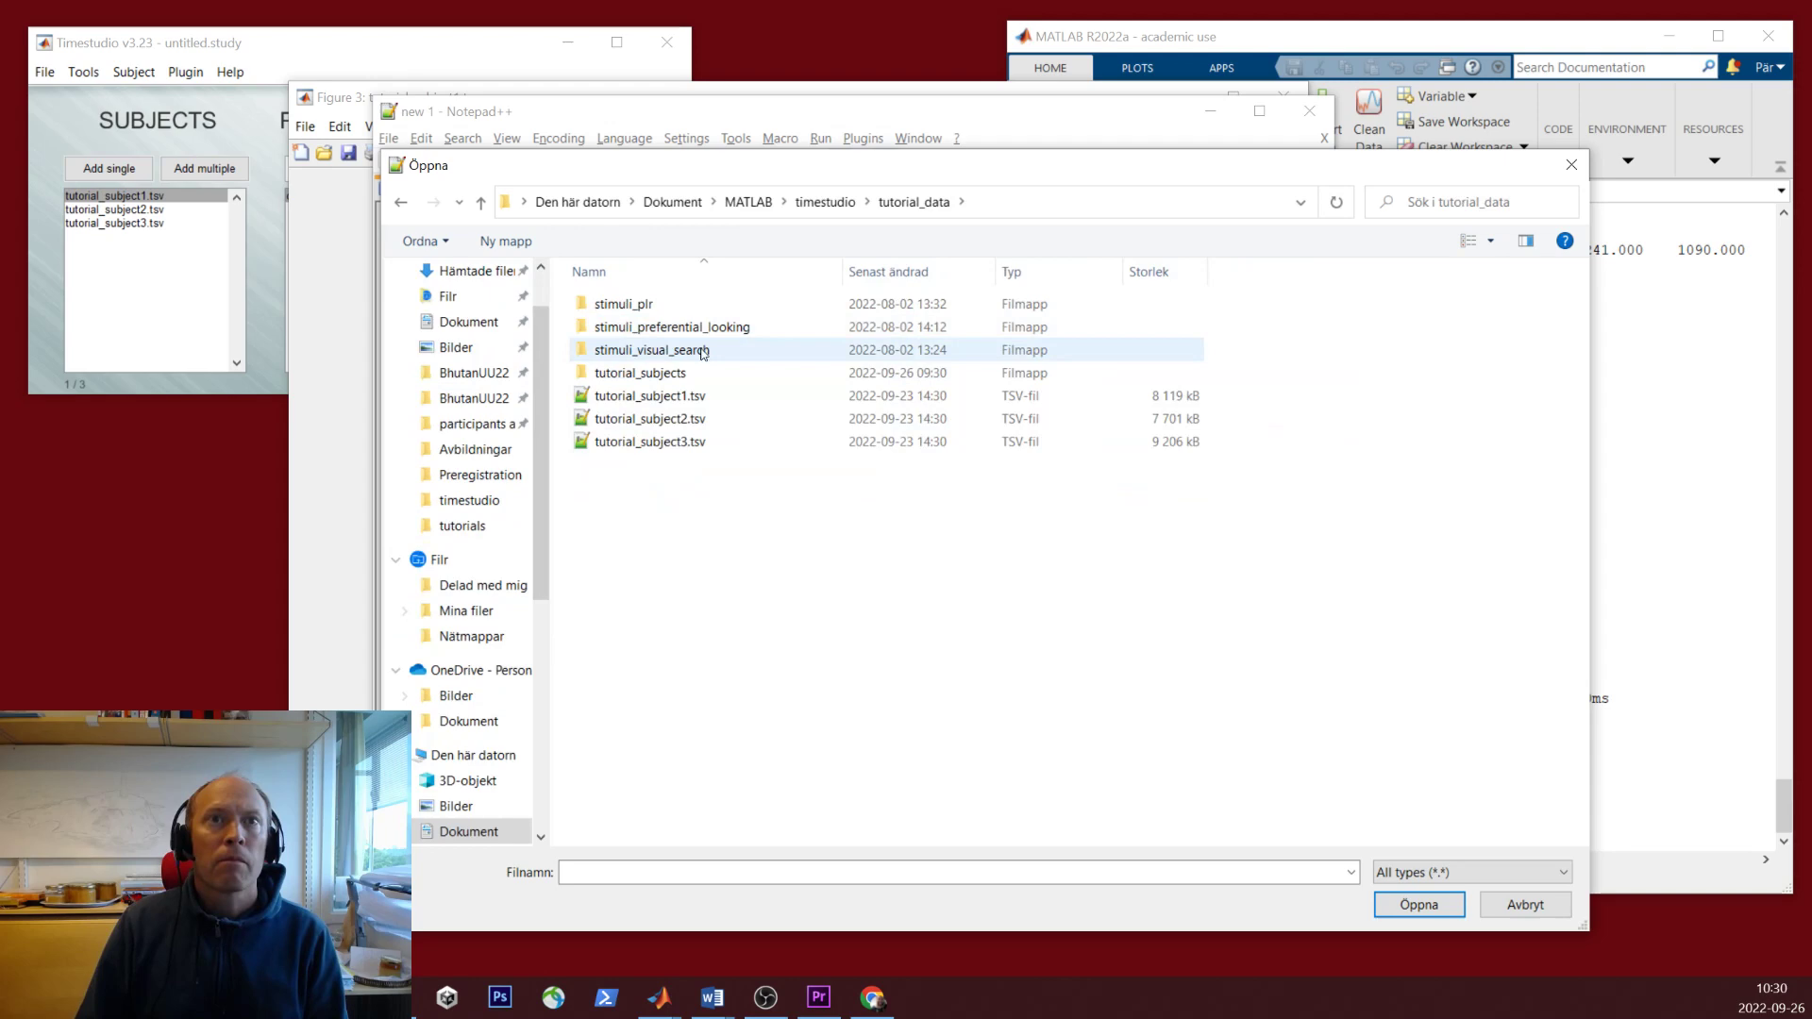
double_click(661, 373)
click(921, 202)
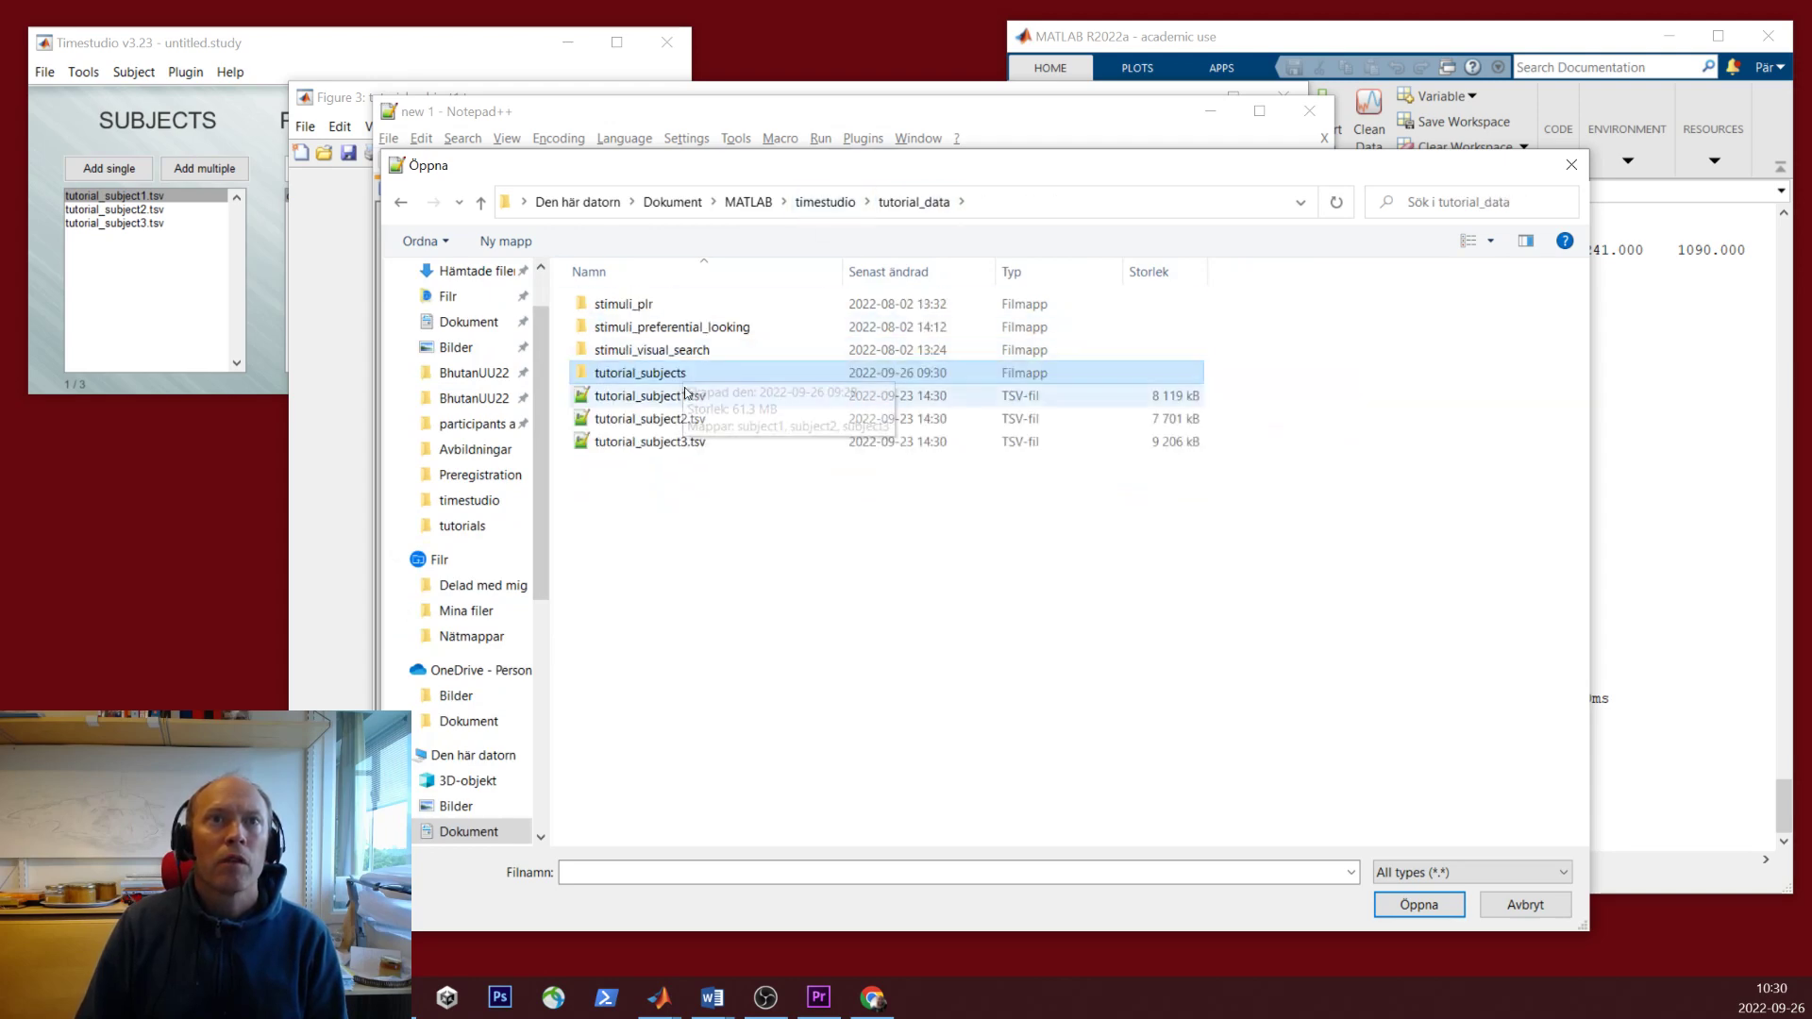
double_click(683, 395)
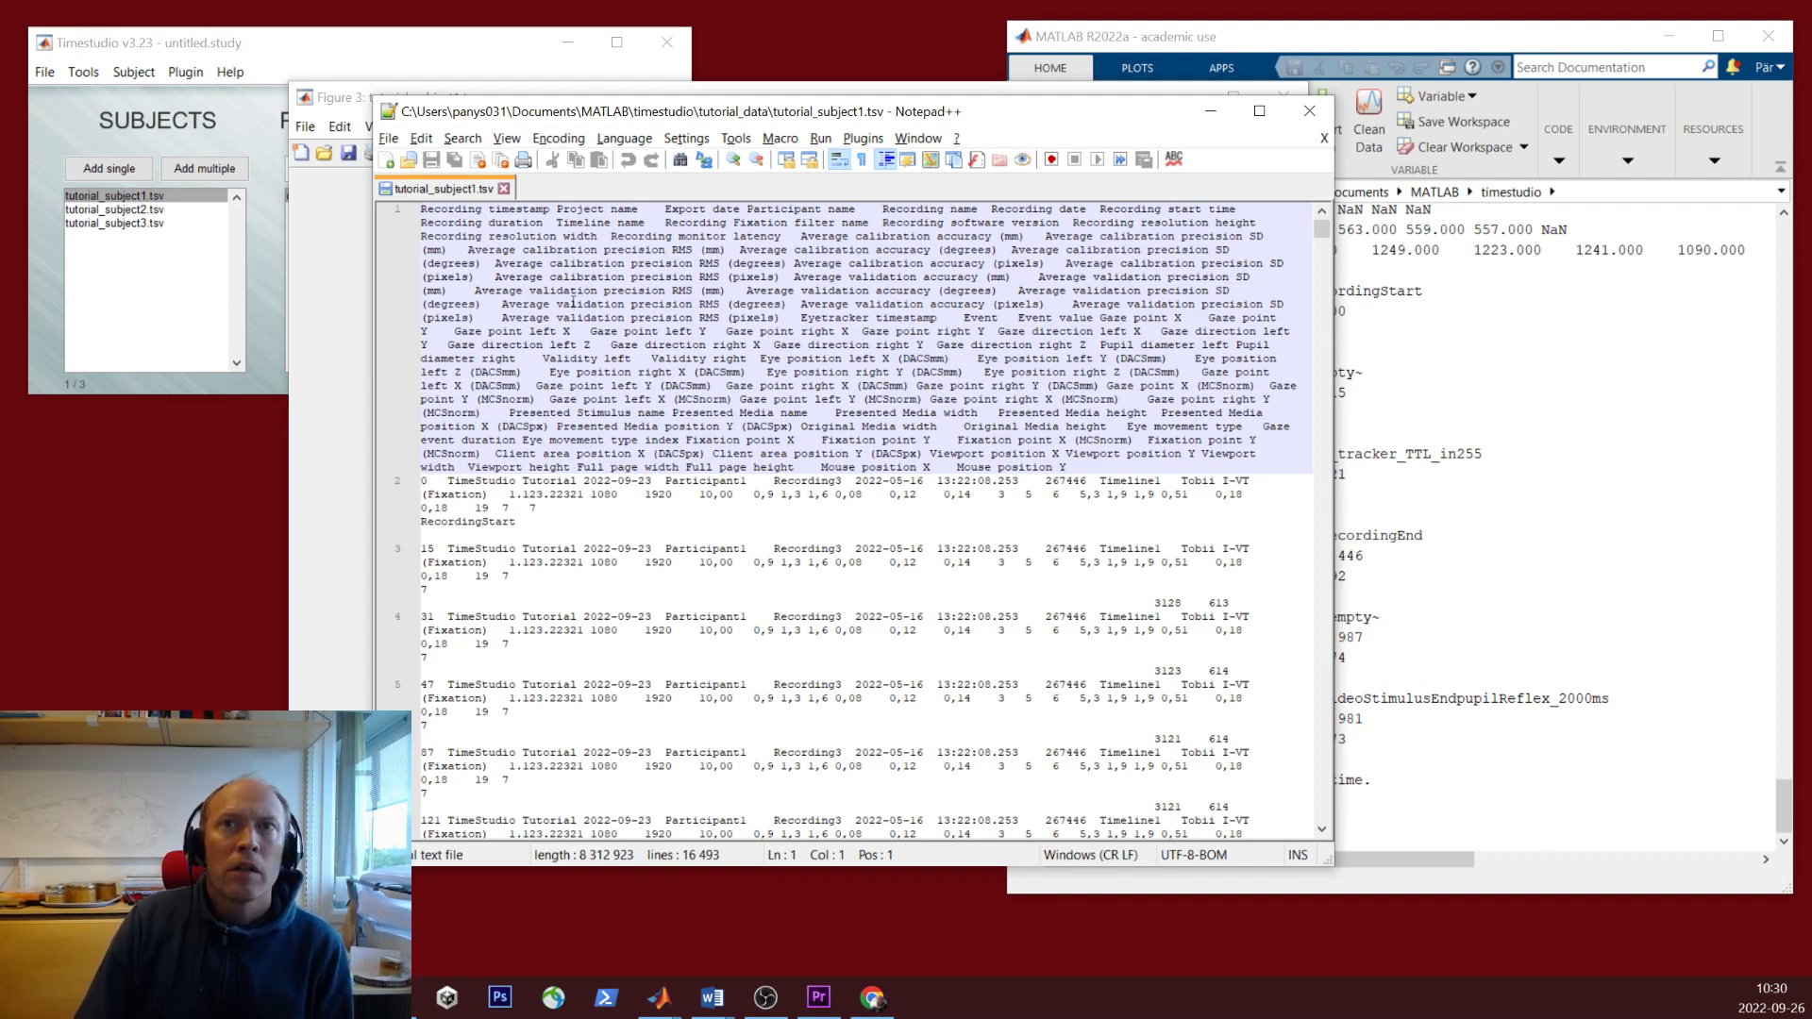
drag(1321, 229, 1321, 605)
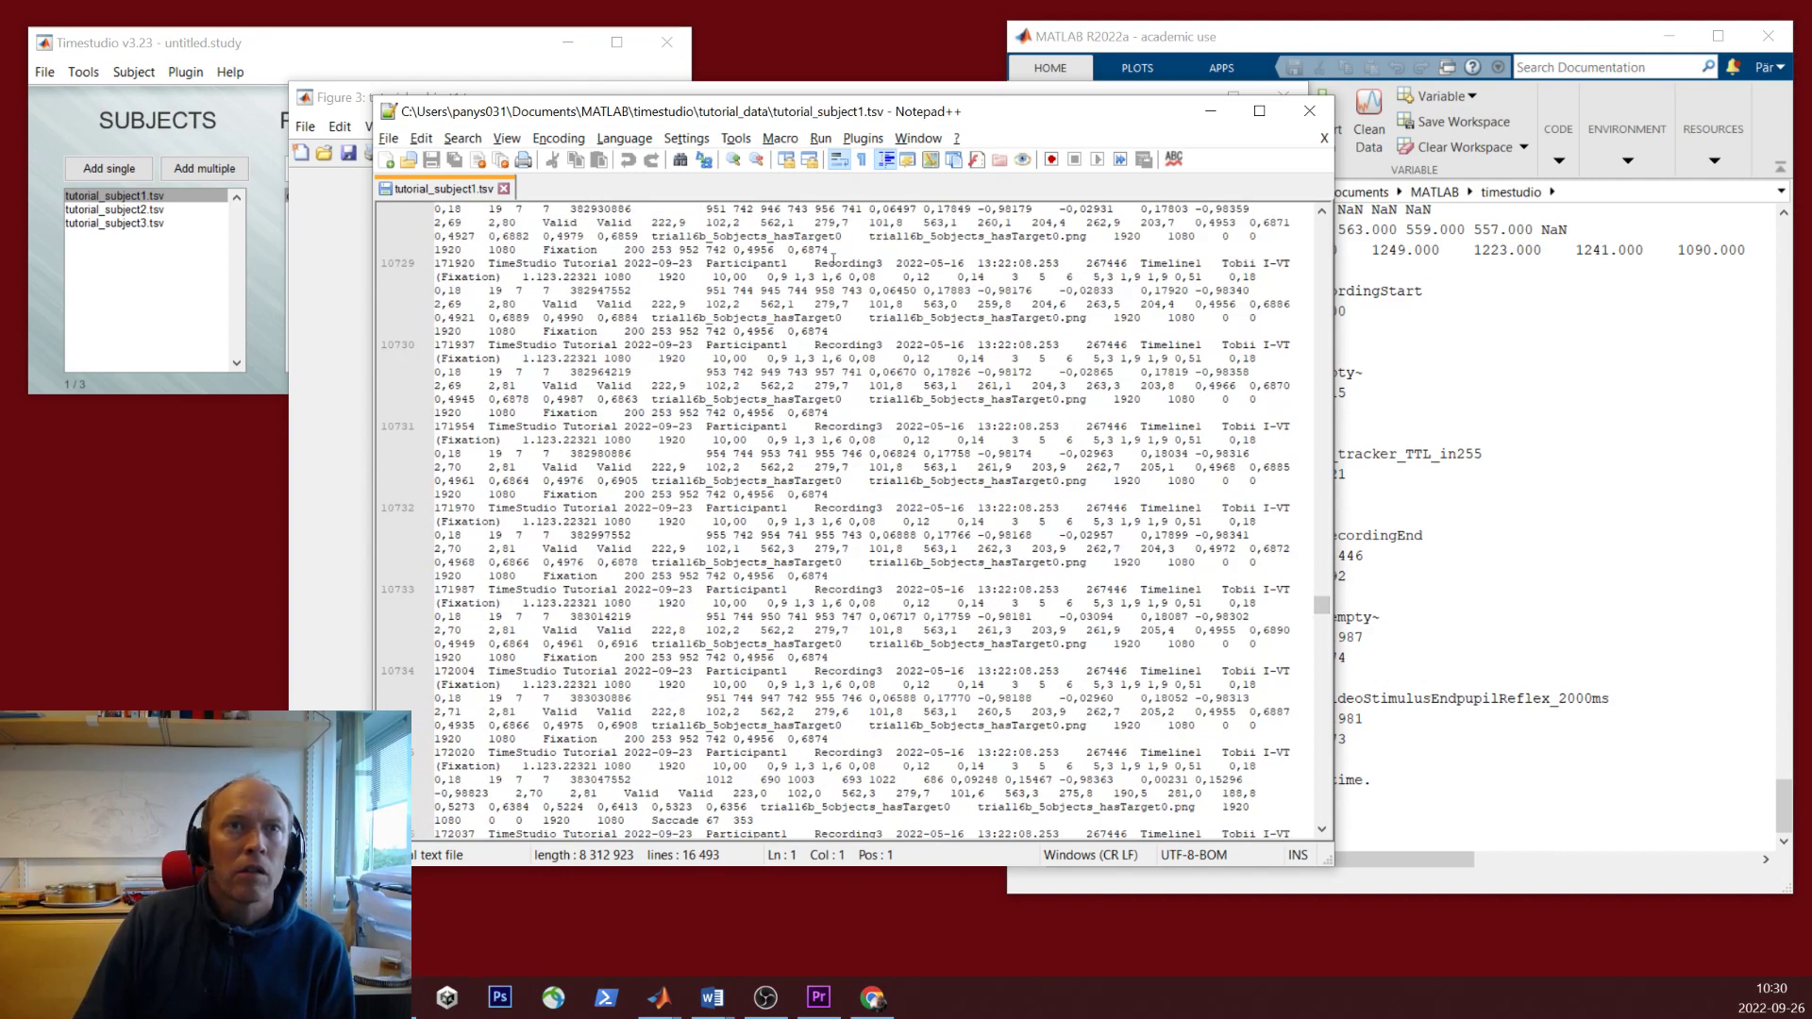
drag(835, 118, 651, 124)
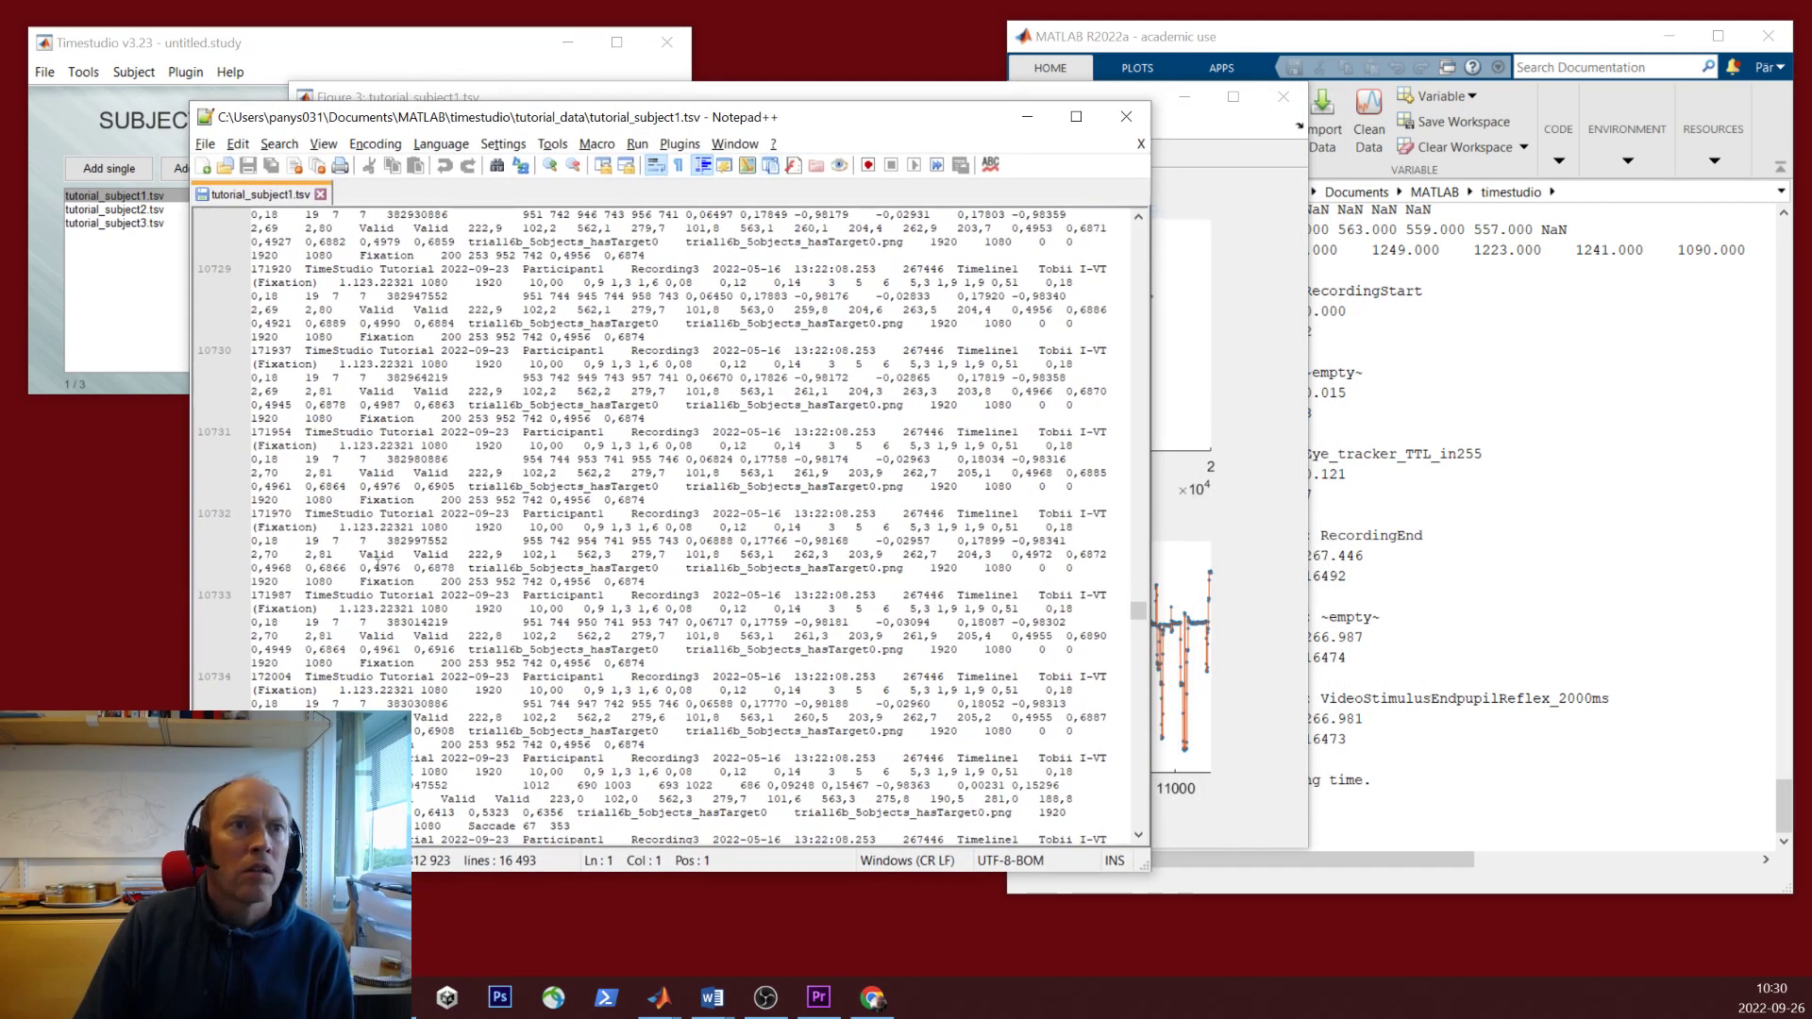
drag(253, 555, 398, 556)
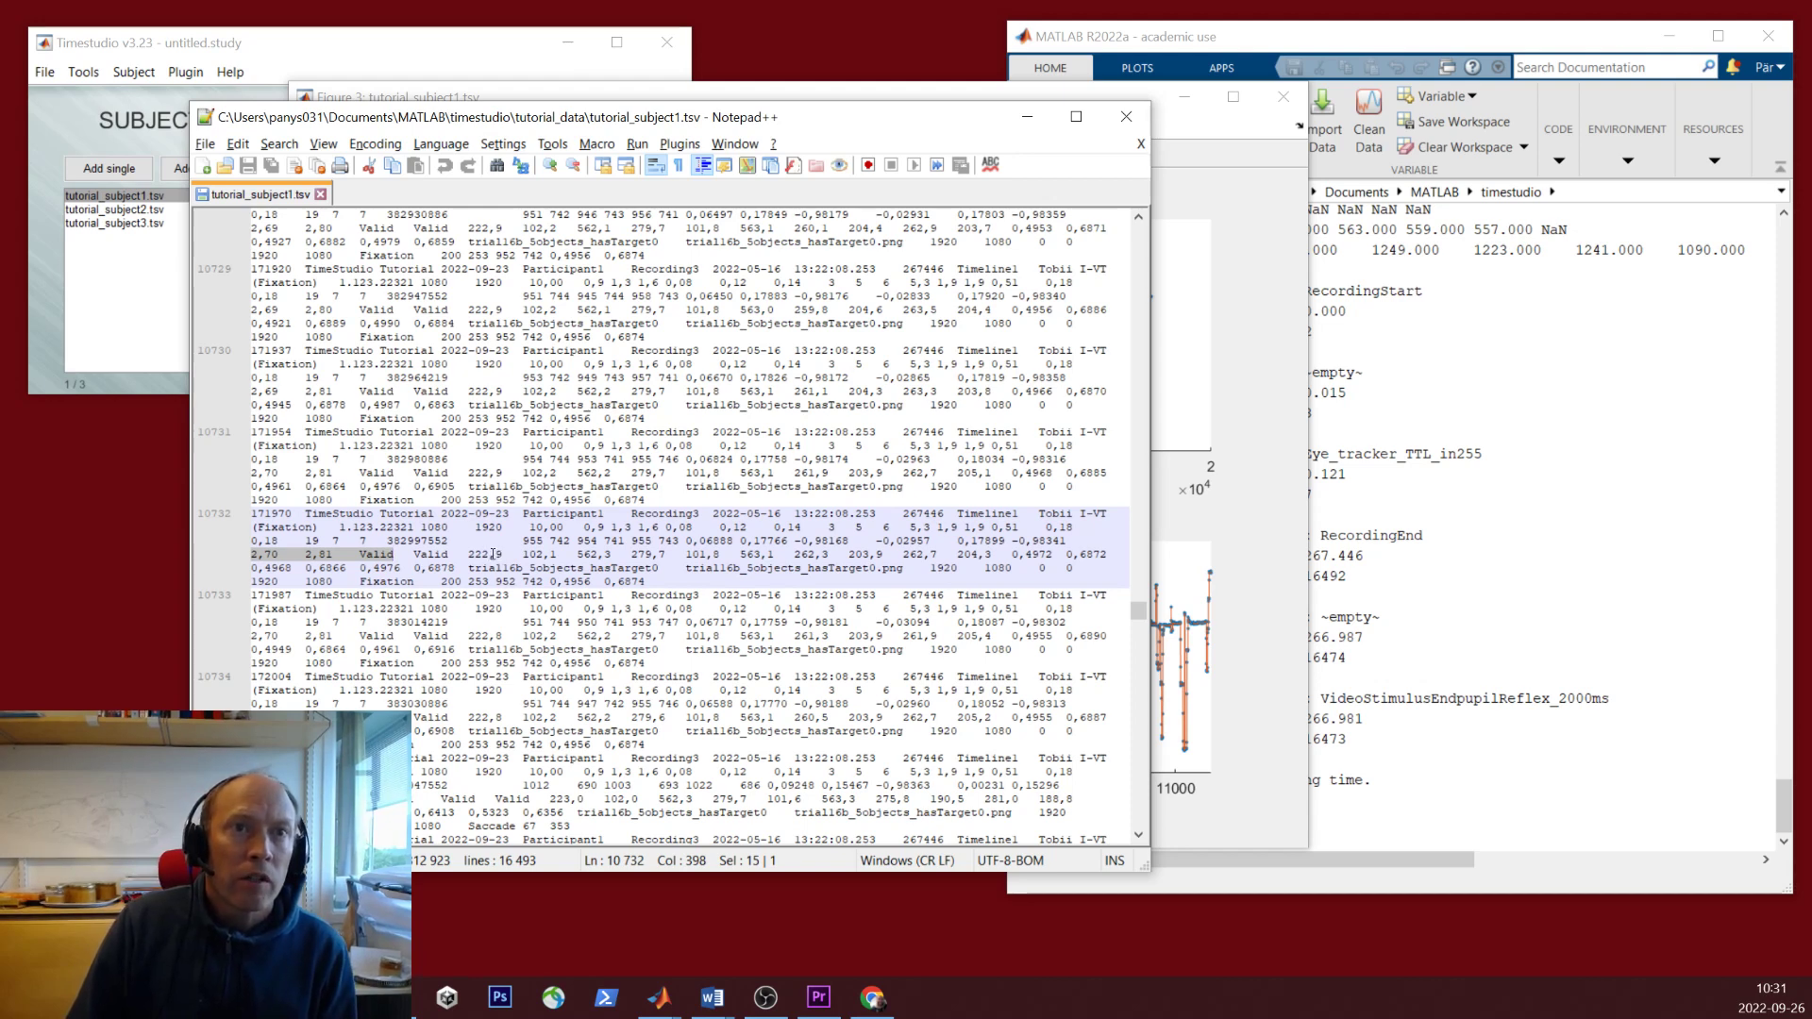
click(307, 559)
drag(313, 557, 320, 558)
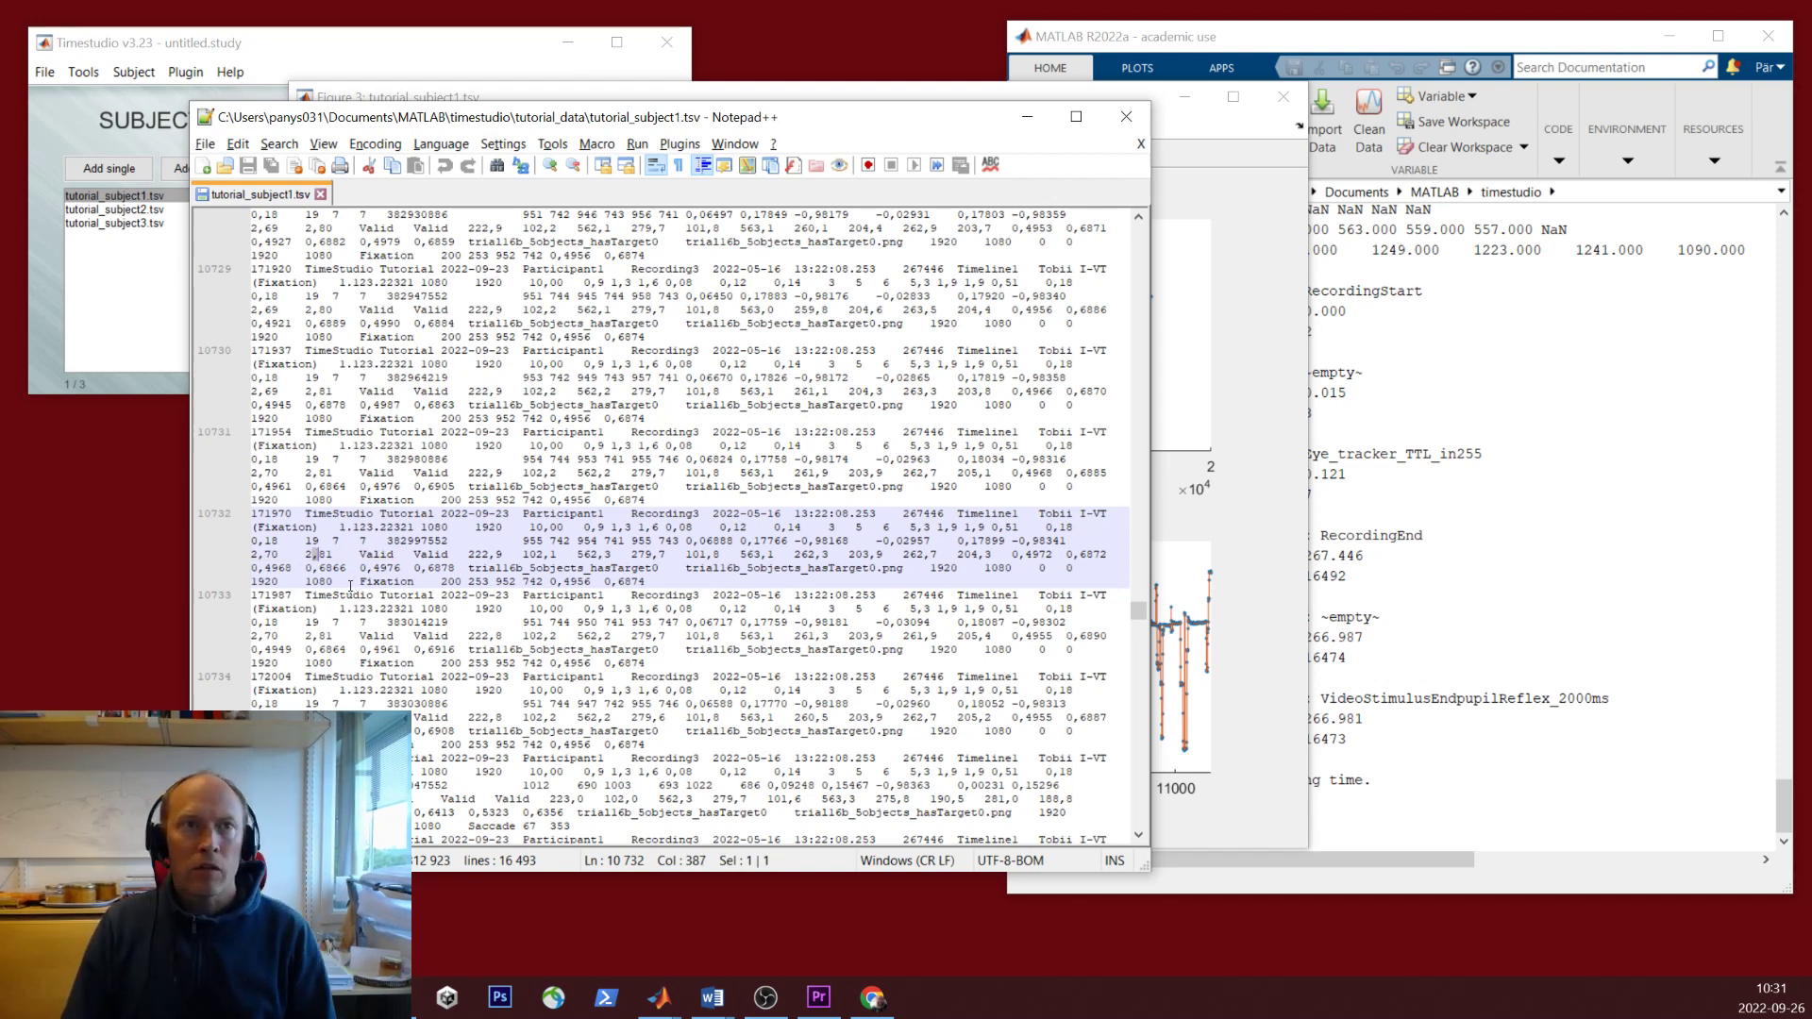
click(313, 553)
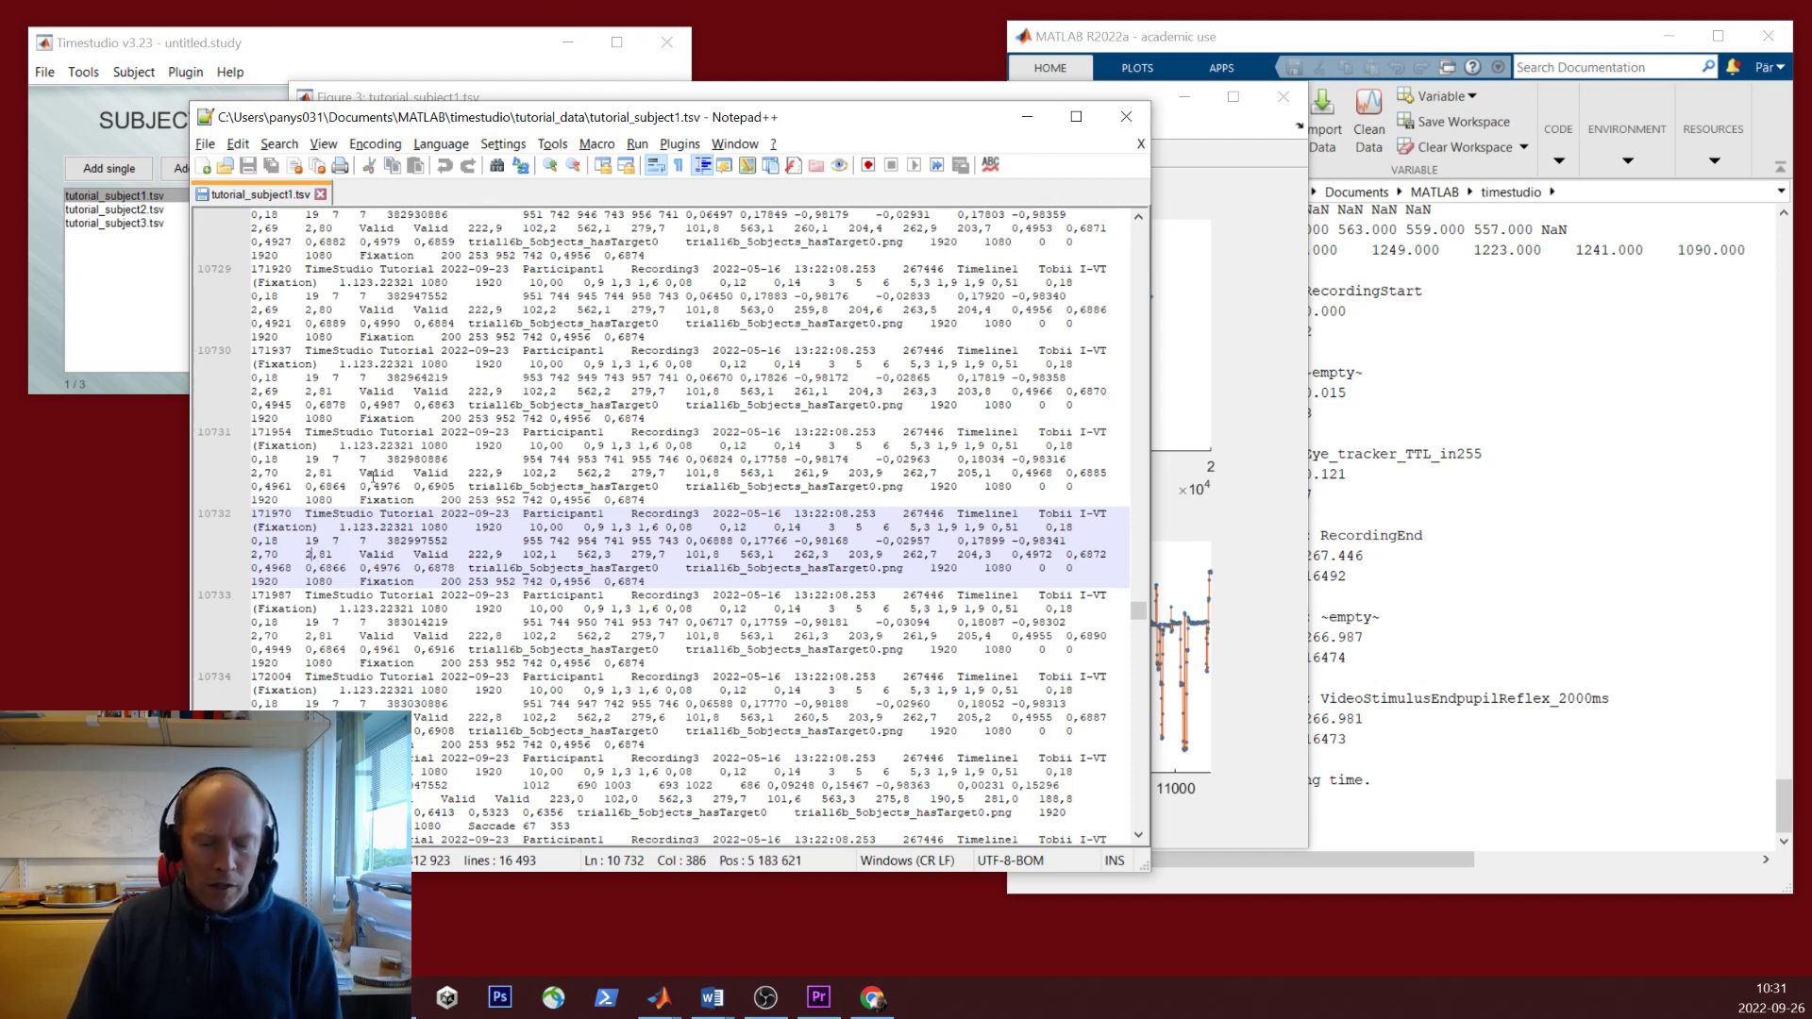
double_click(307, 554)
- In Notepad++'s Replace tool, enter ',' as the search text and '.' as the replacement
key(ctrl+f)
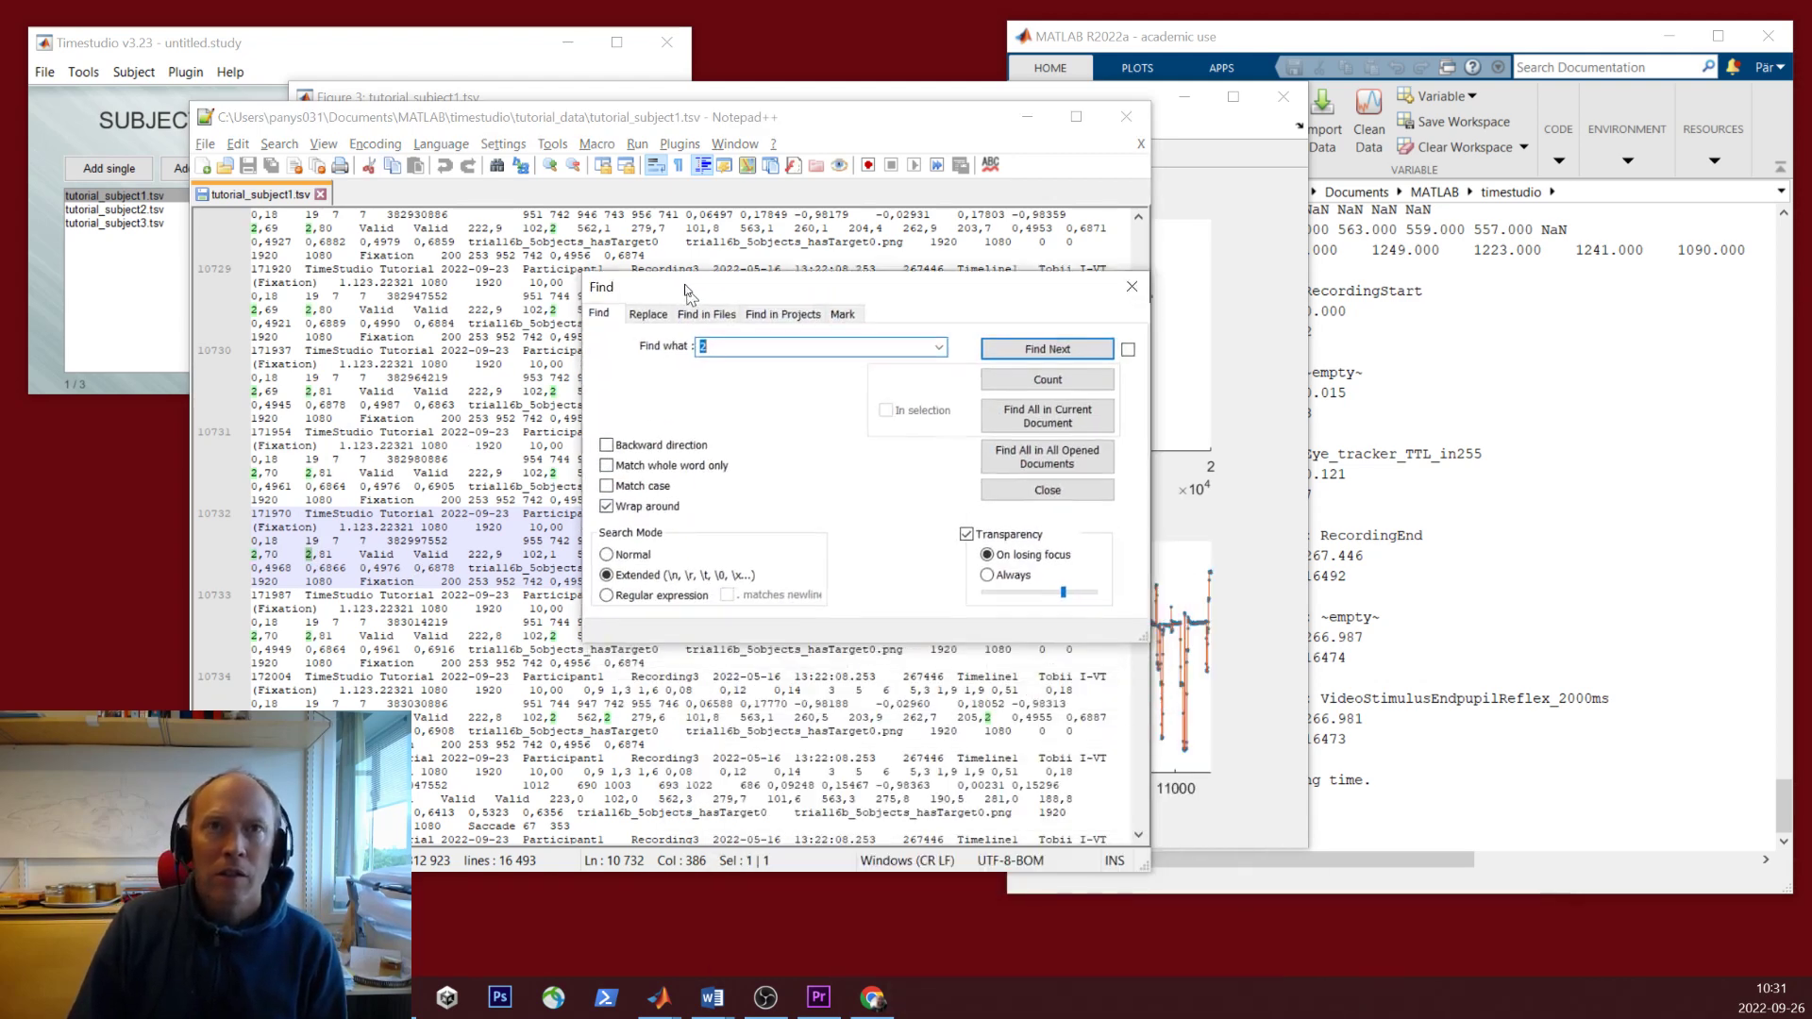
click(639, 285)
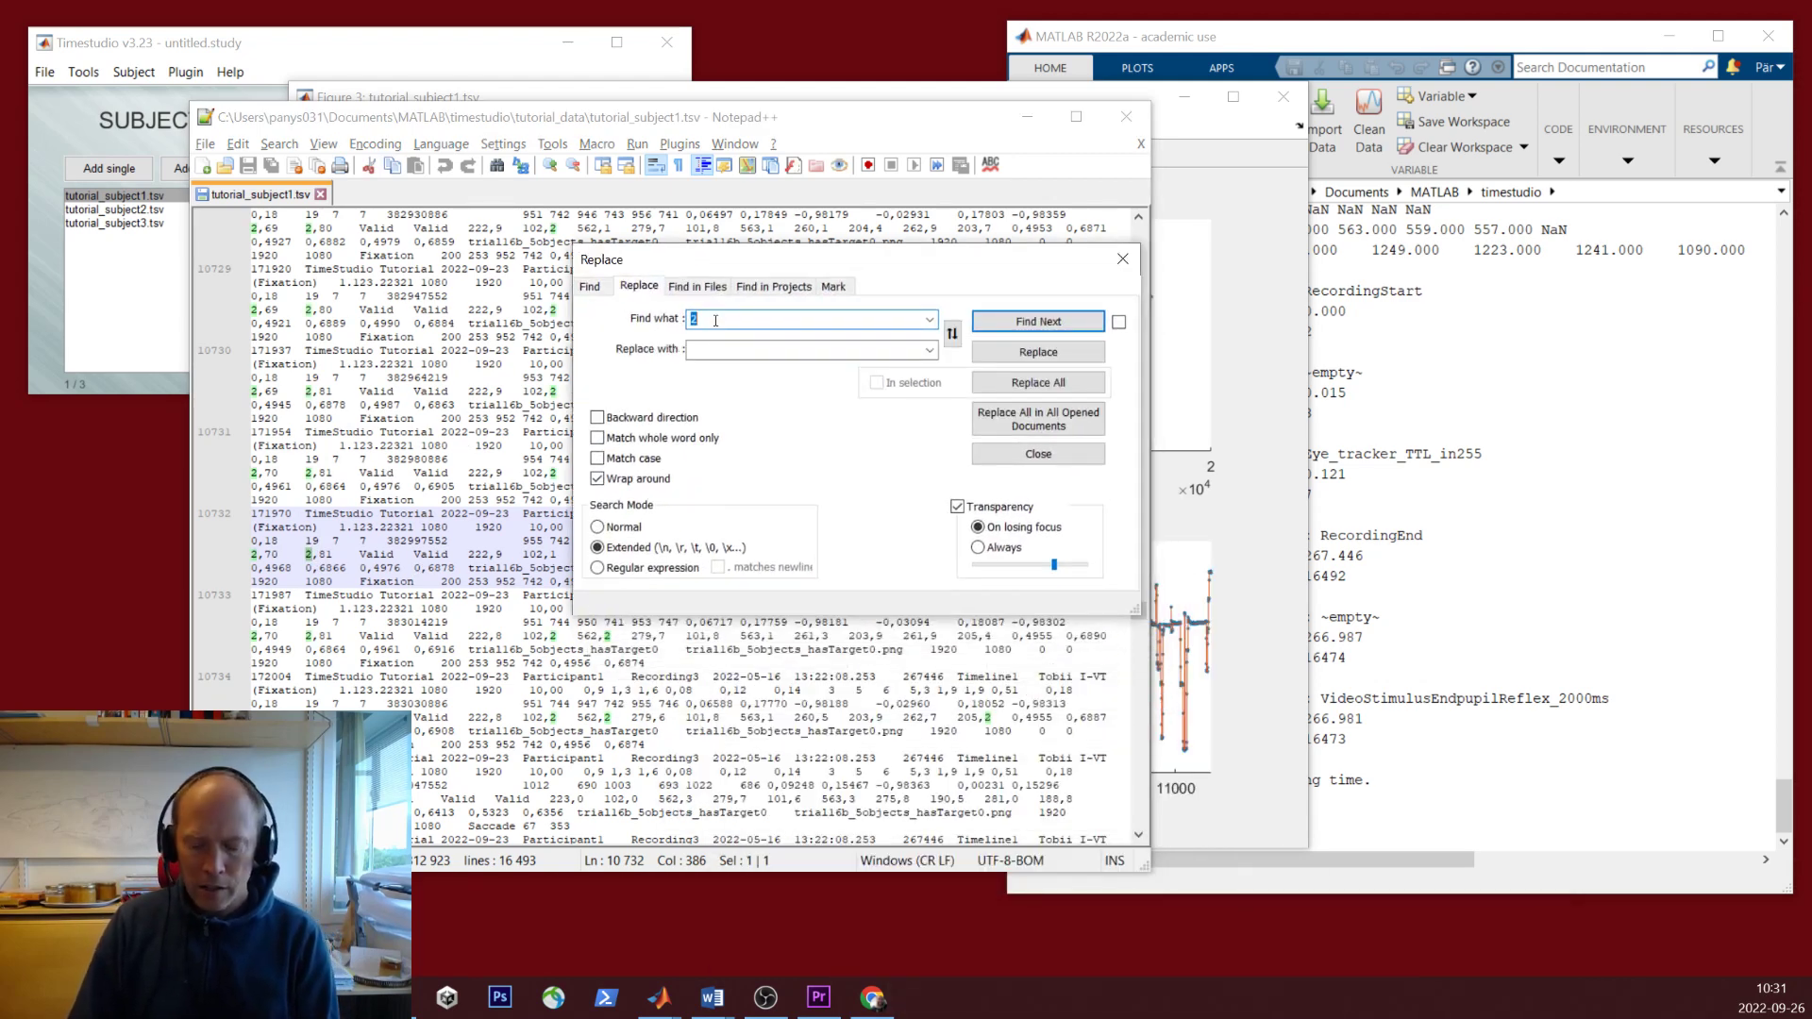
text(,)
click(738, 350)
text(.)
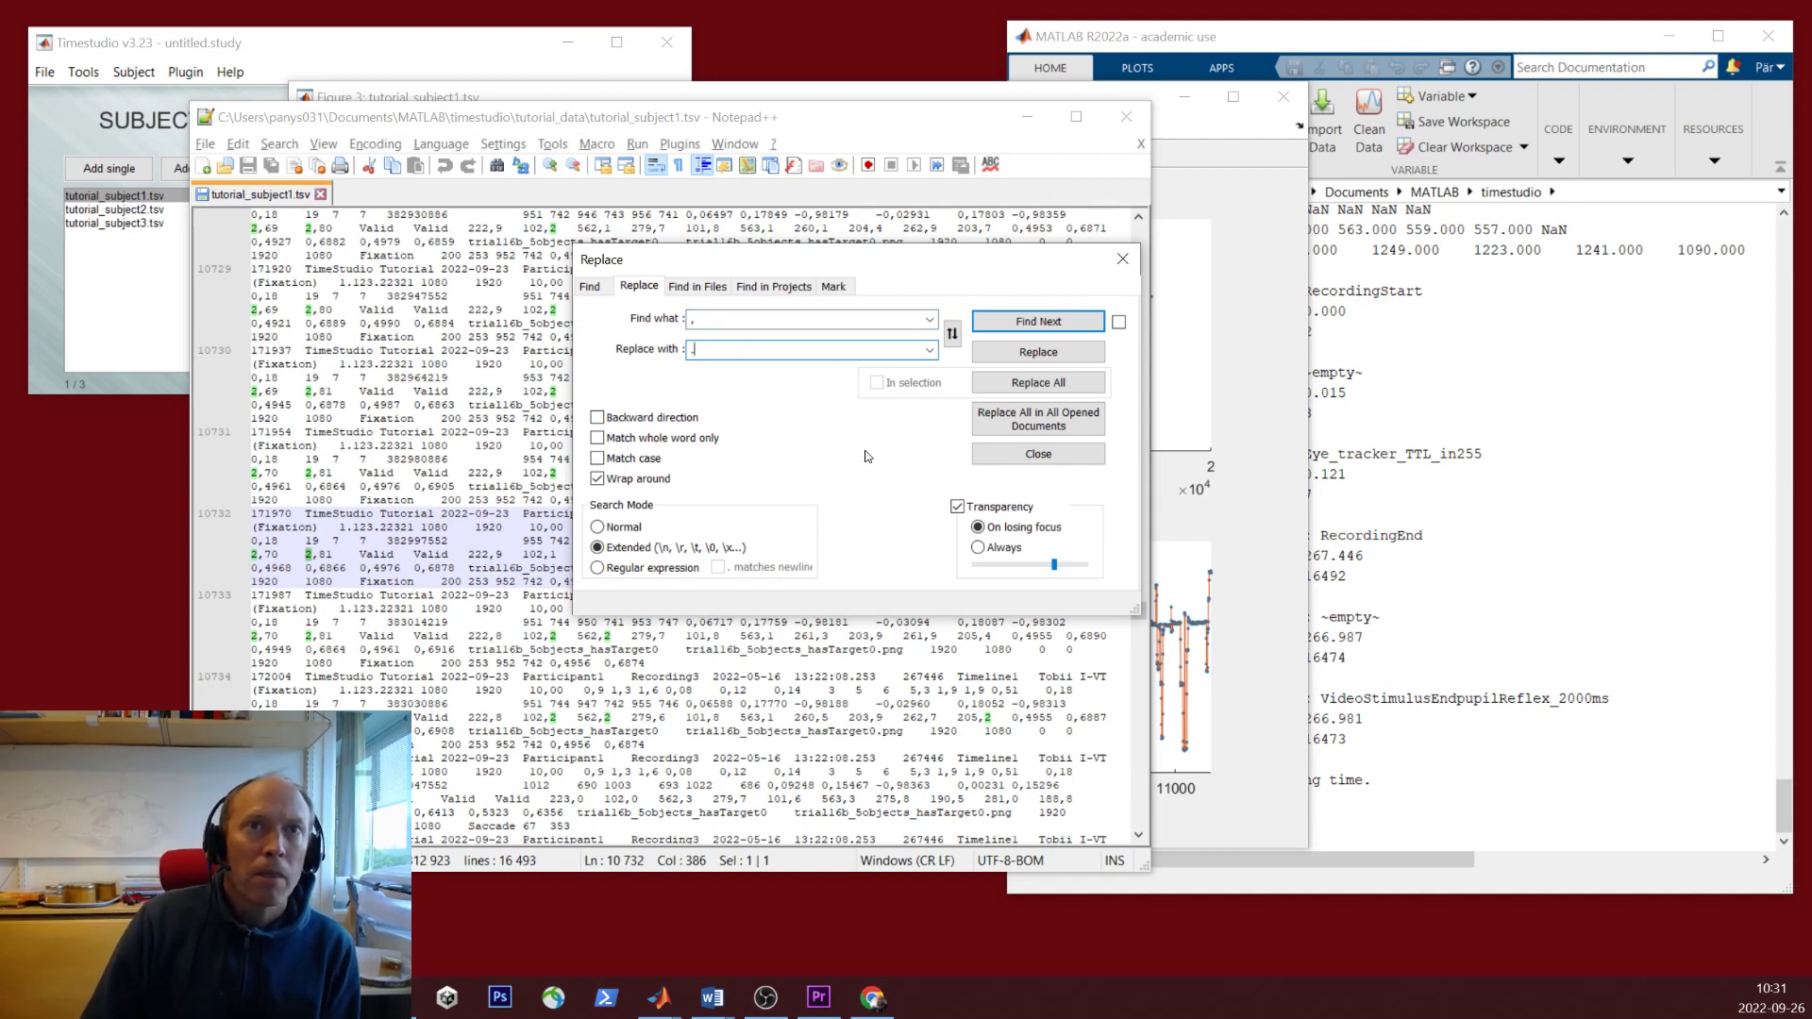
- Close the Replace window, the data file with Notepad++, and the old subject 1 plot figure
click(1050, 455)
click(1128, 117)
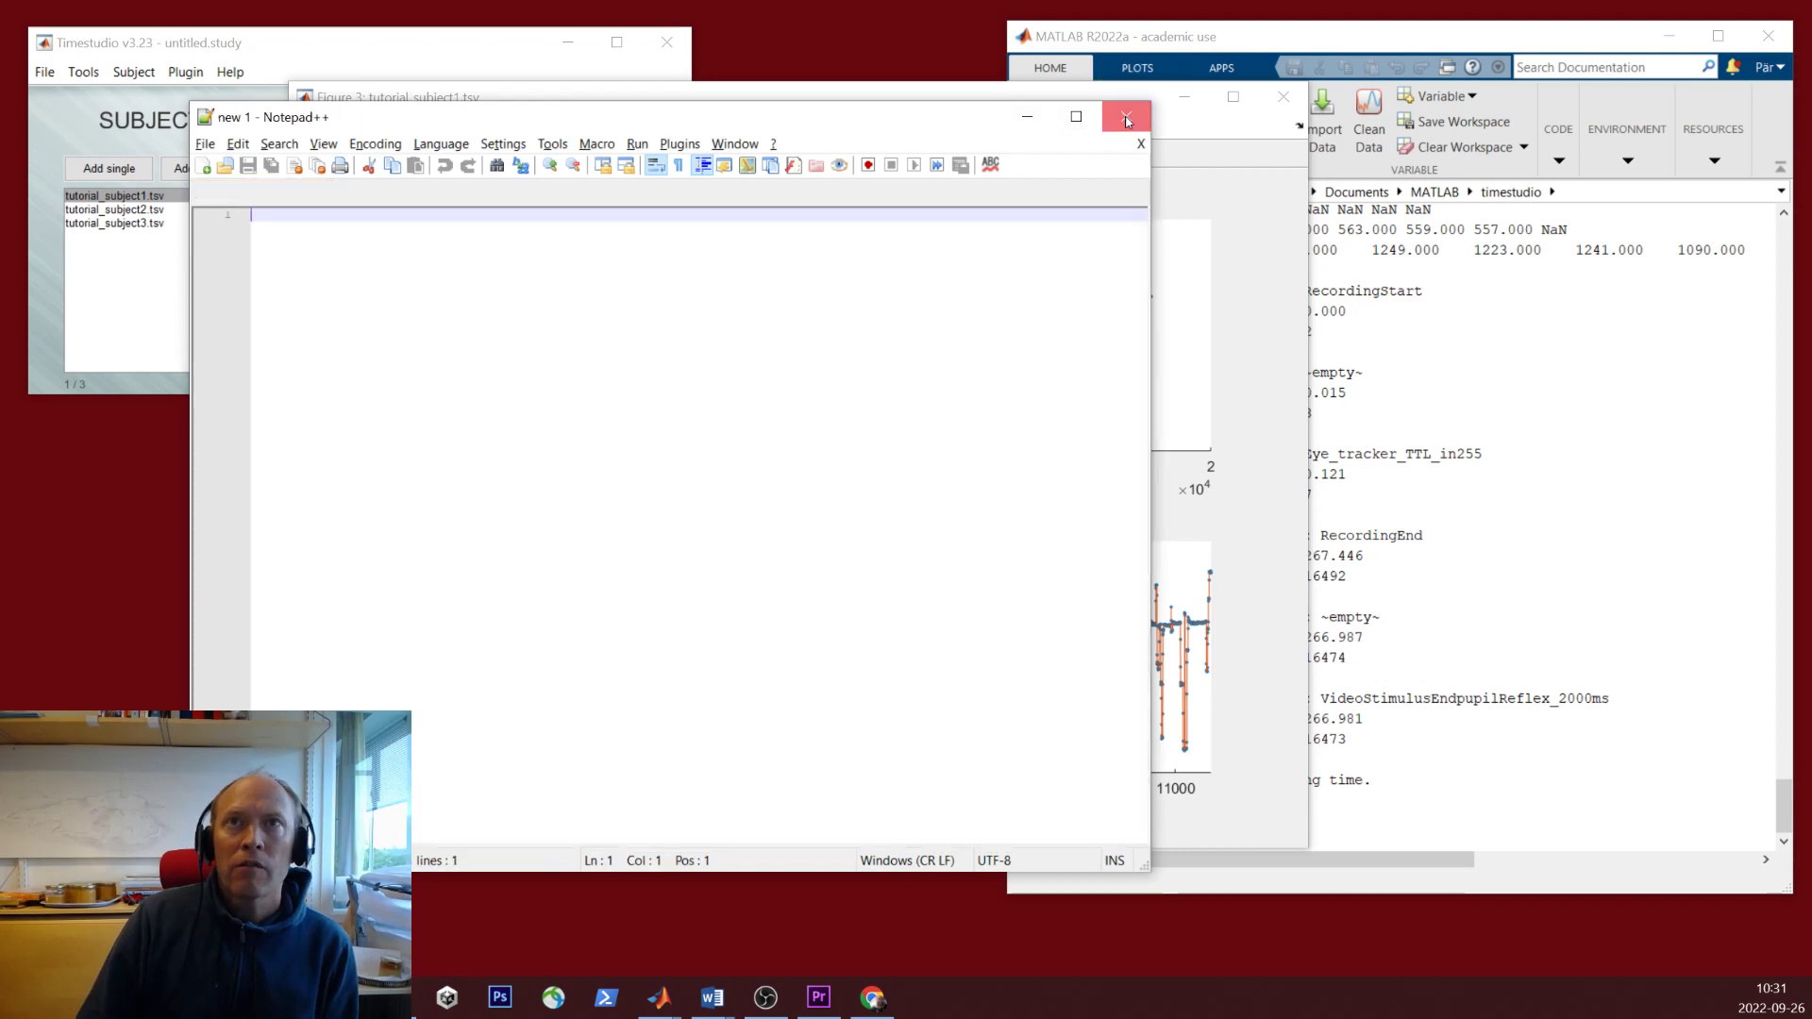
click(1297, 109)
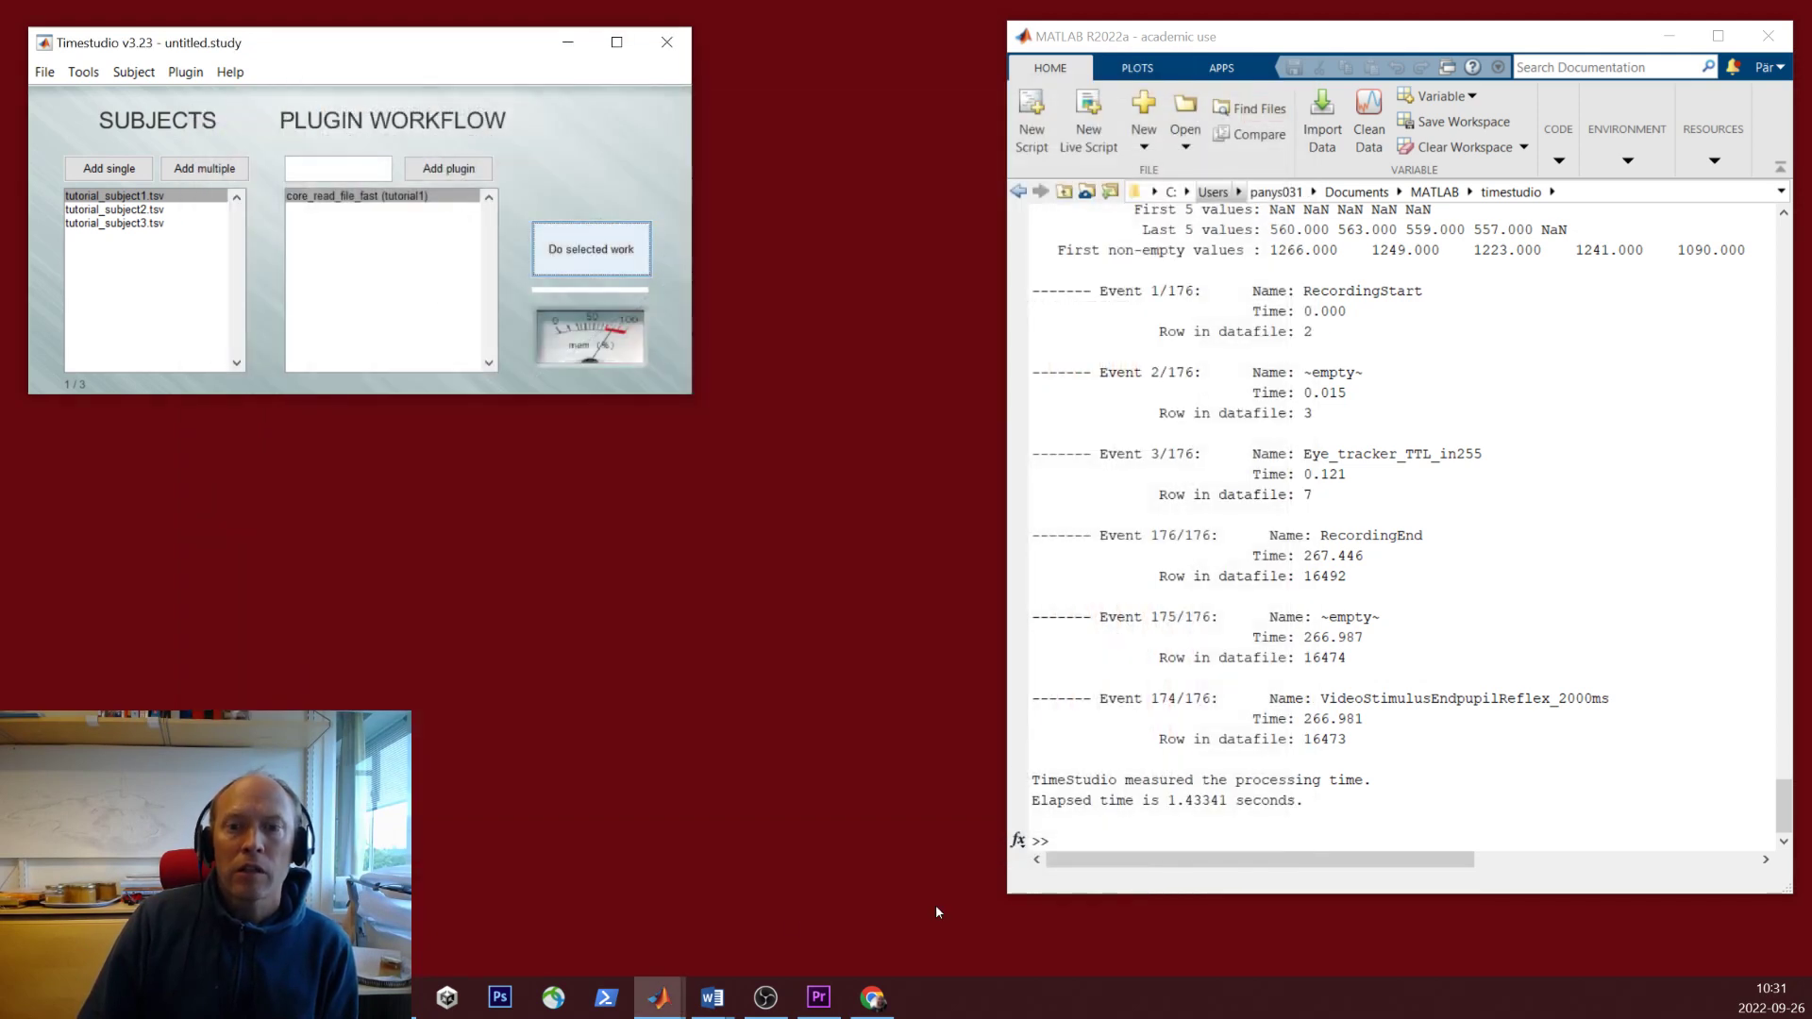
- Enable 'Replace , with .' in core_read_file_fast's tutorial1 settings and rerun the read step
click(361, 199)
click(591, 250)
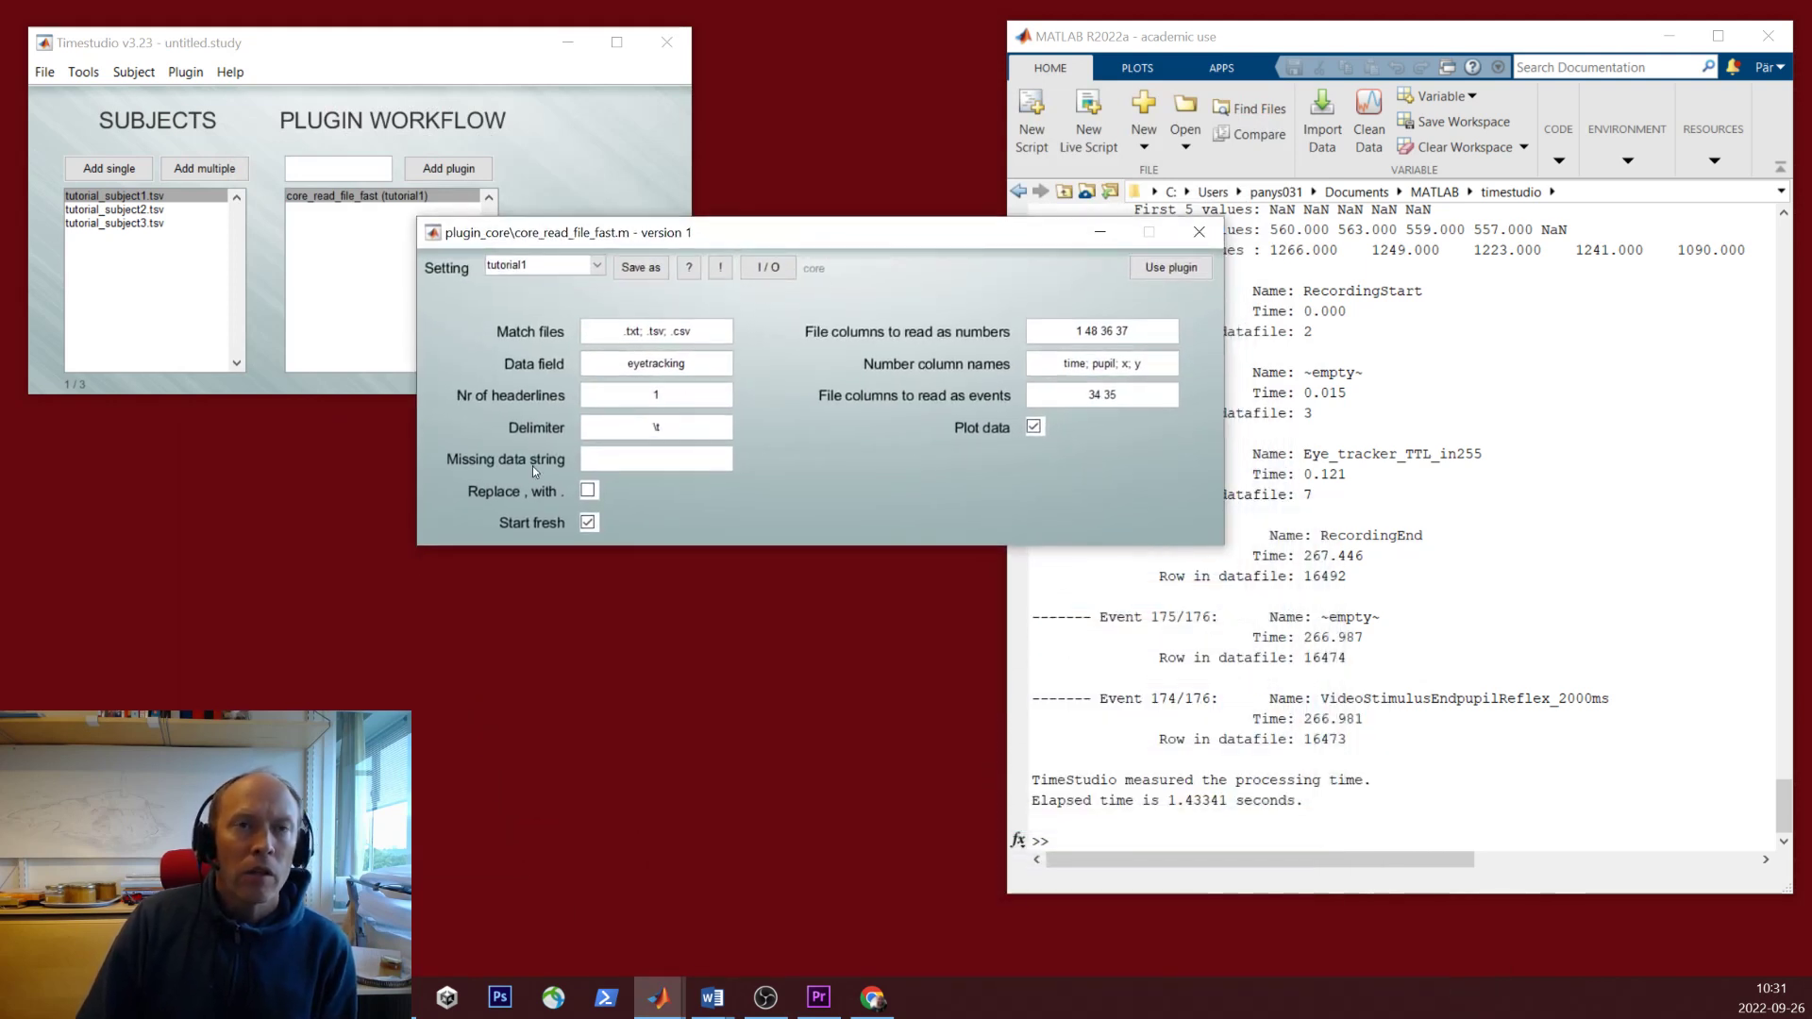
click(587, 491)
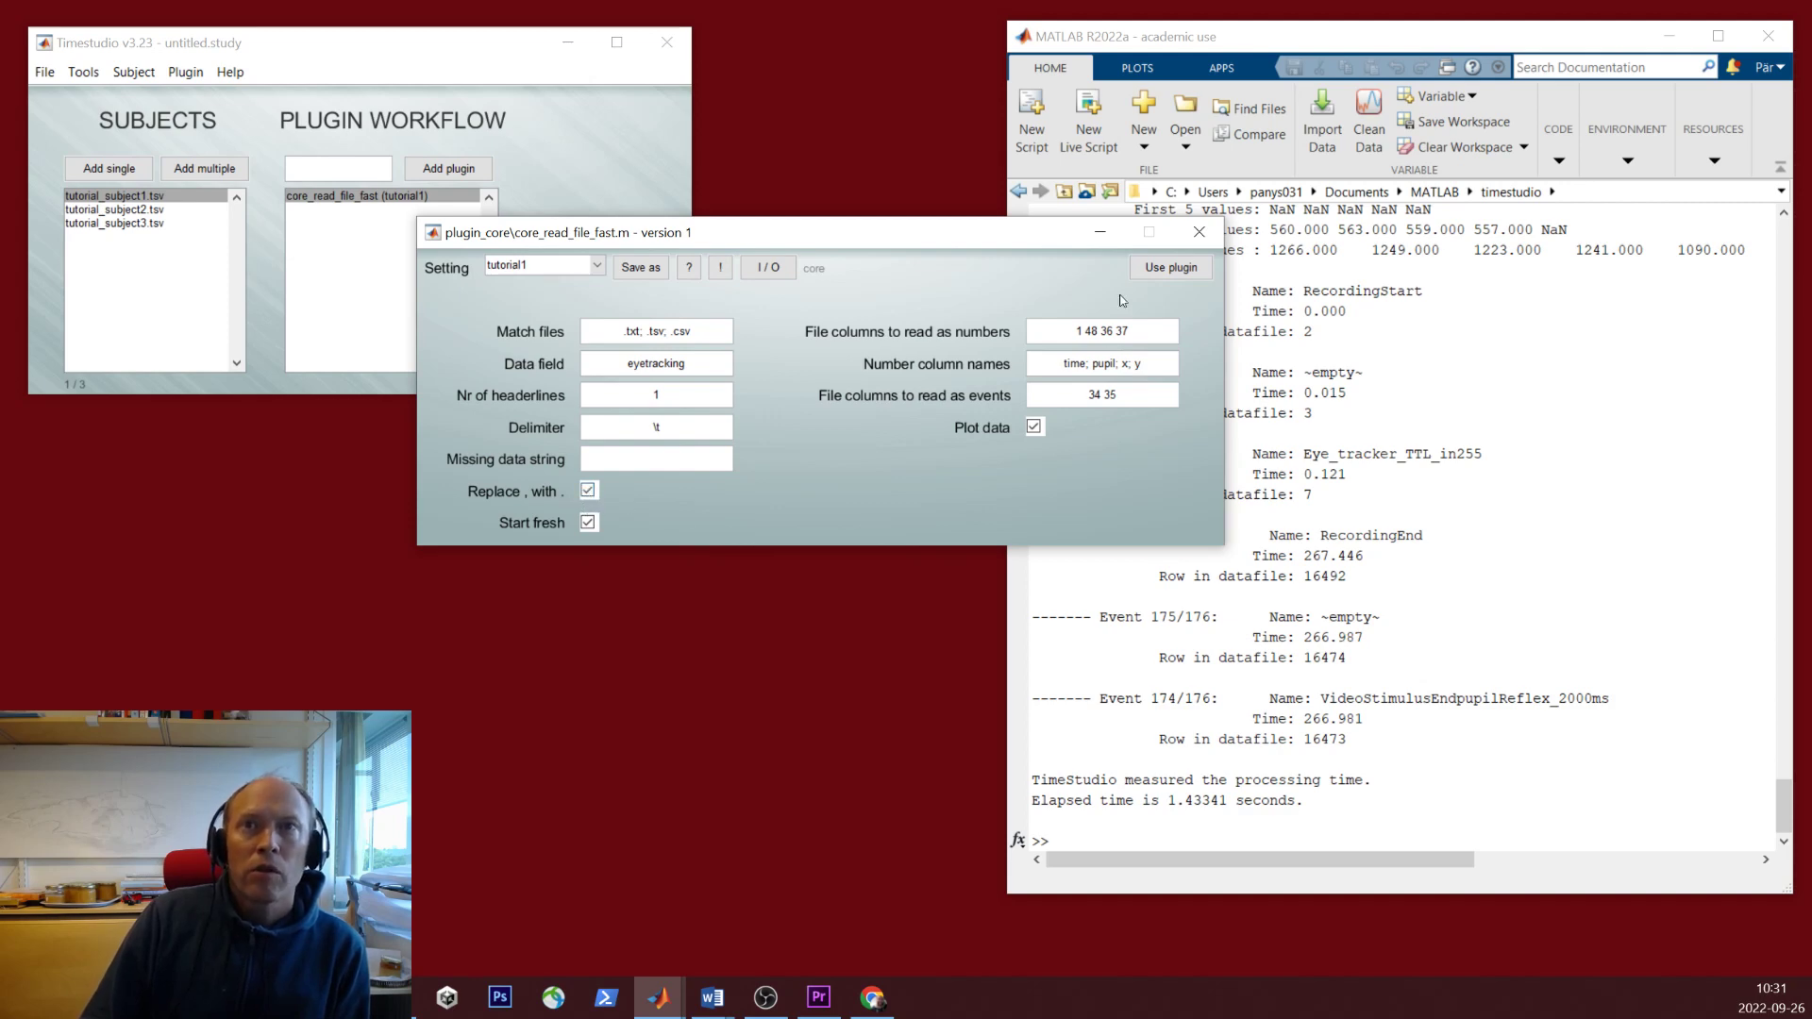
click(1159, 270)
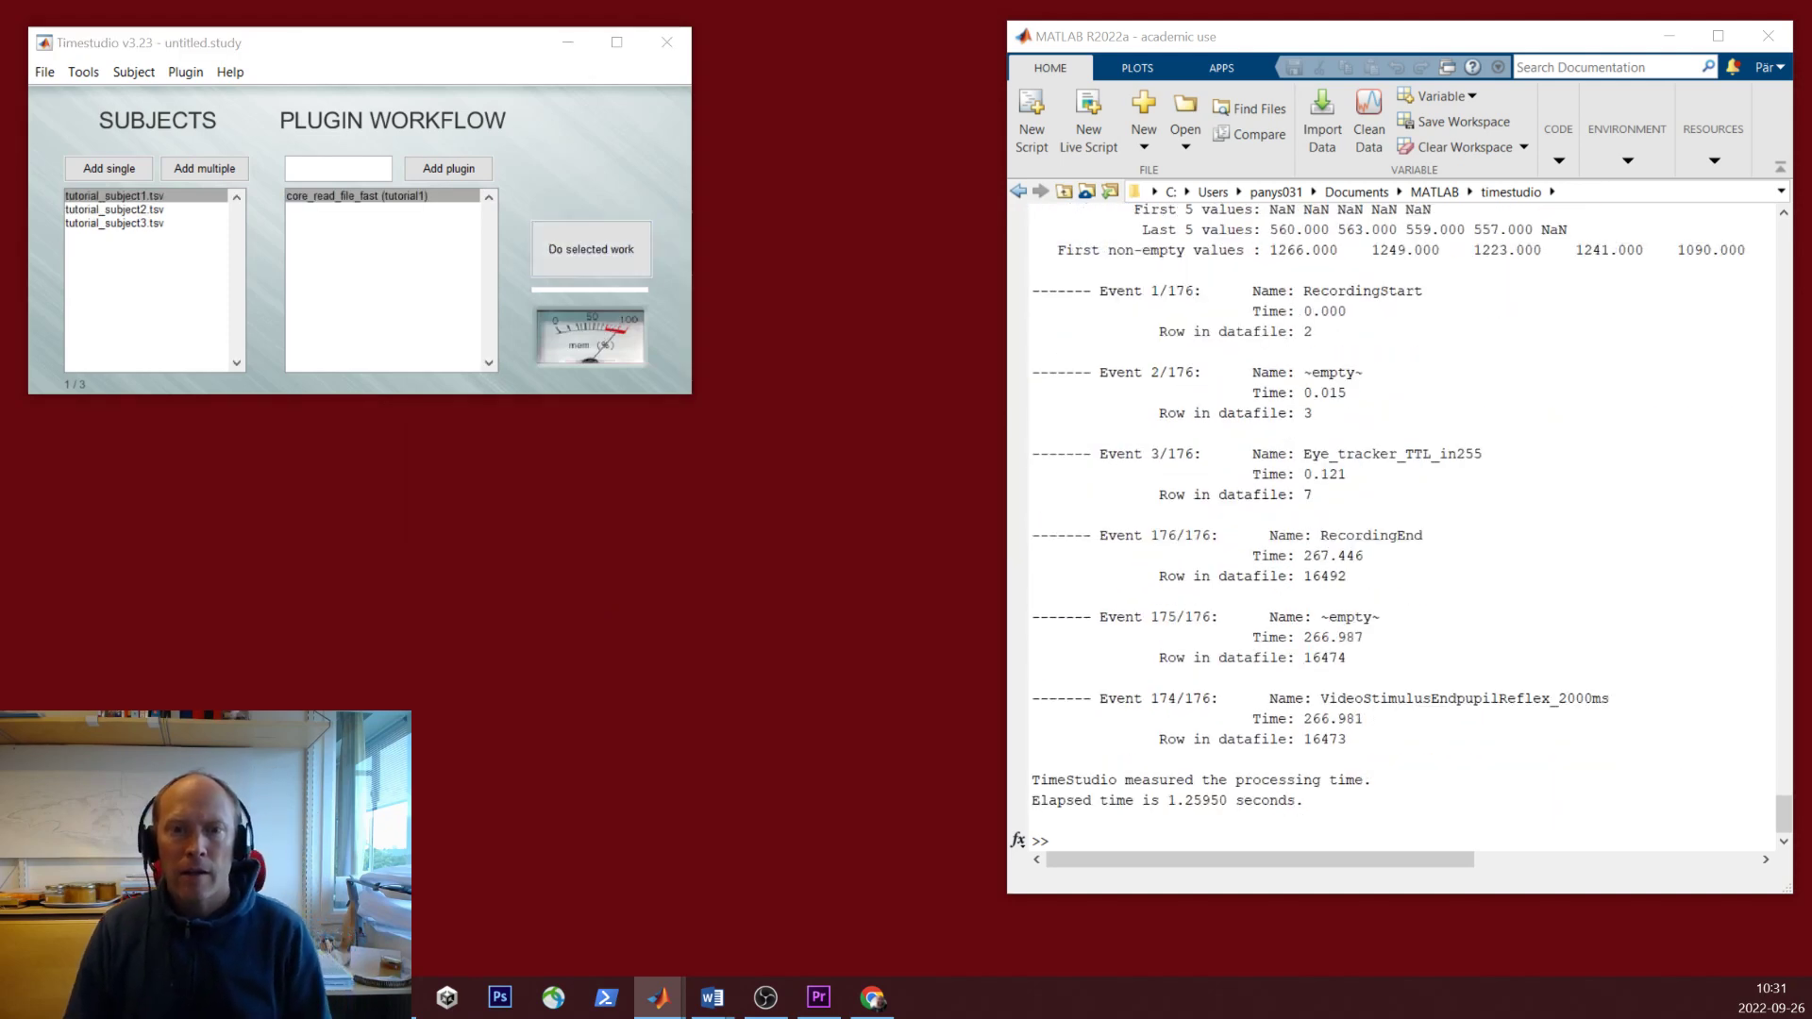
- Zoom the subject 1 pupil trace down to samples 4860–4995, then close the figure
drag(994, 640, 814, 117)
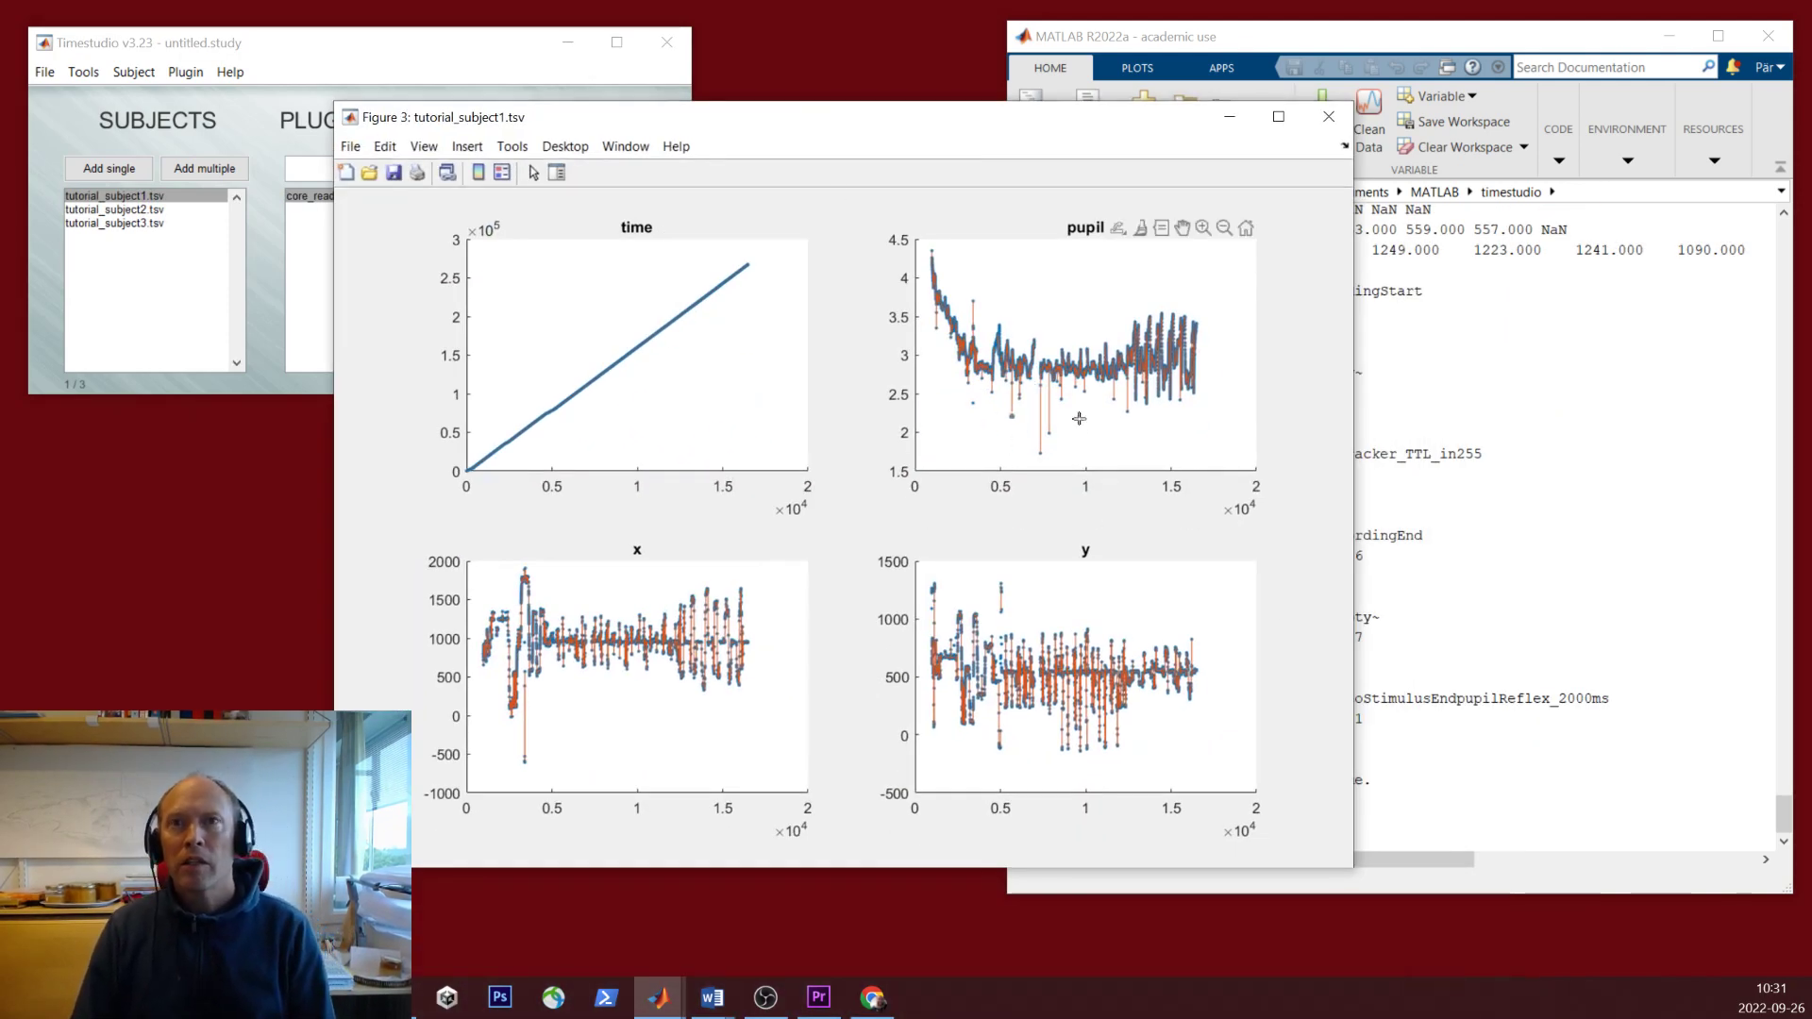
click(1202, 230)
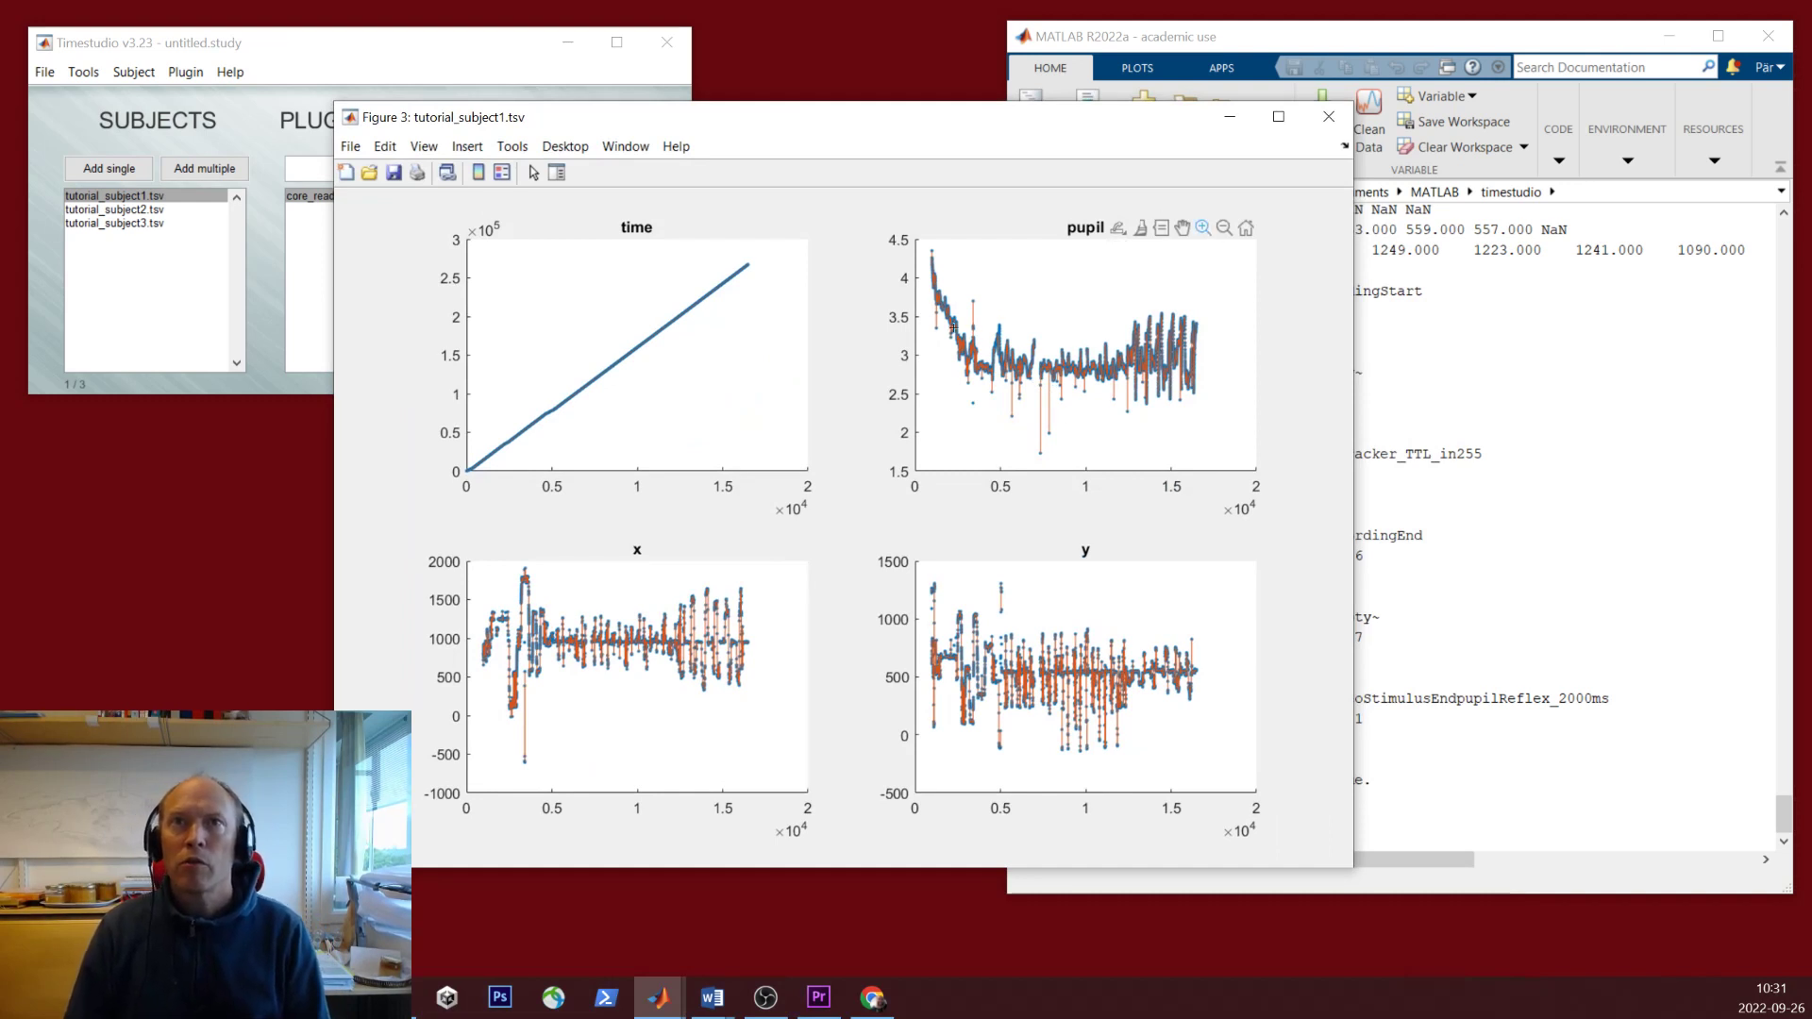
drag(984, 312, 1011, 418)
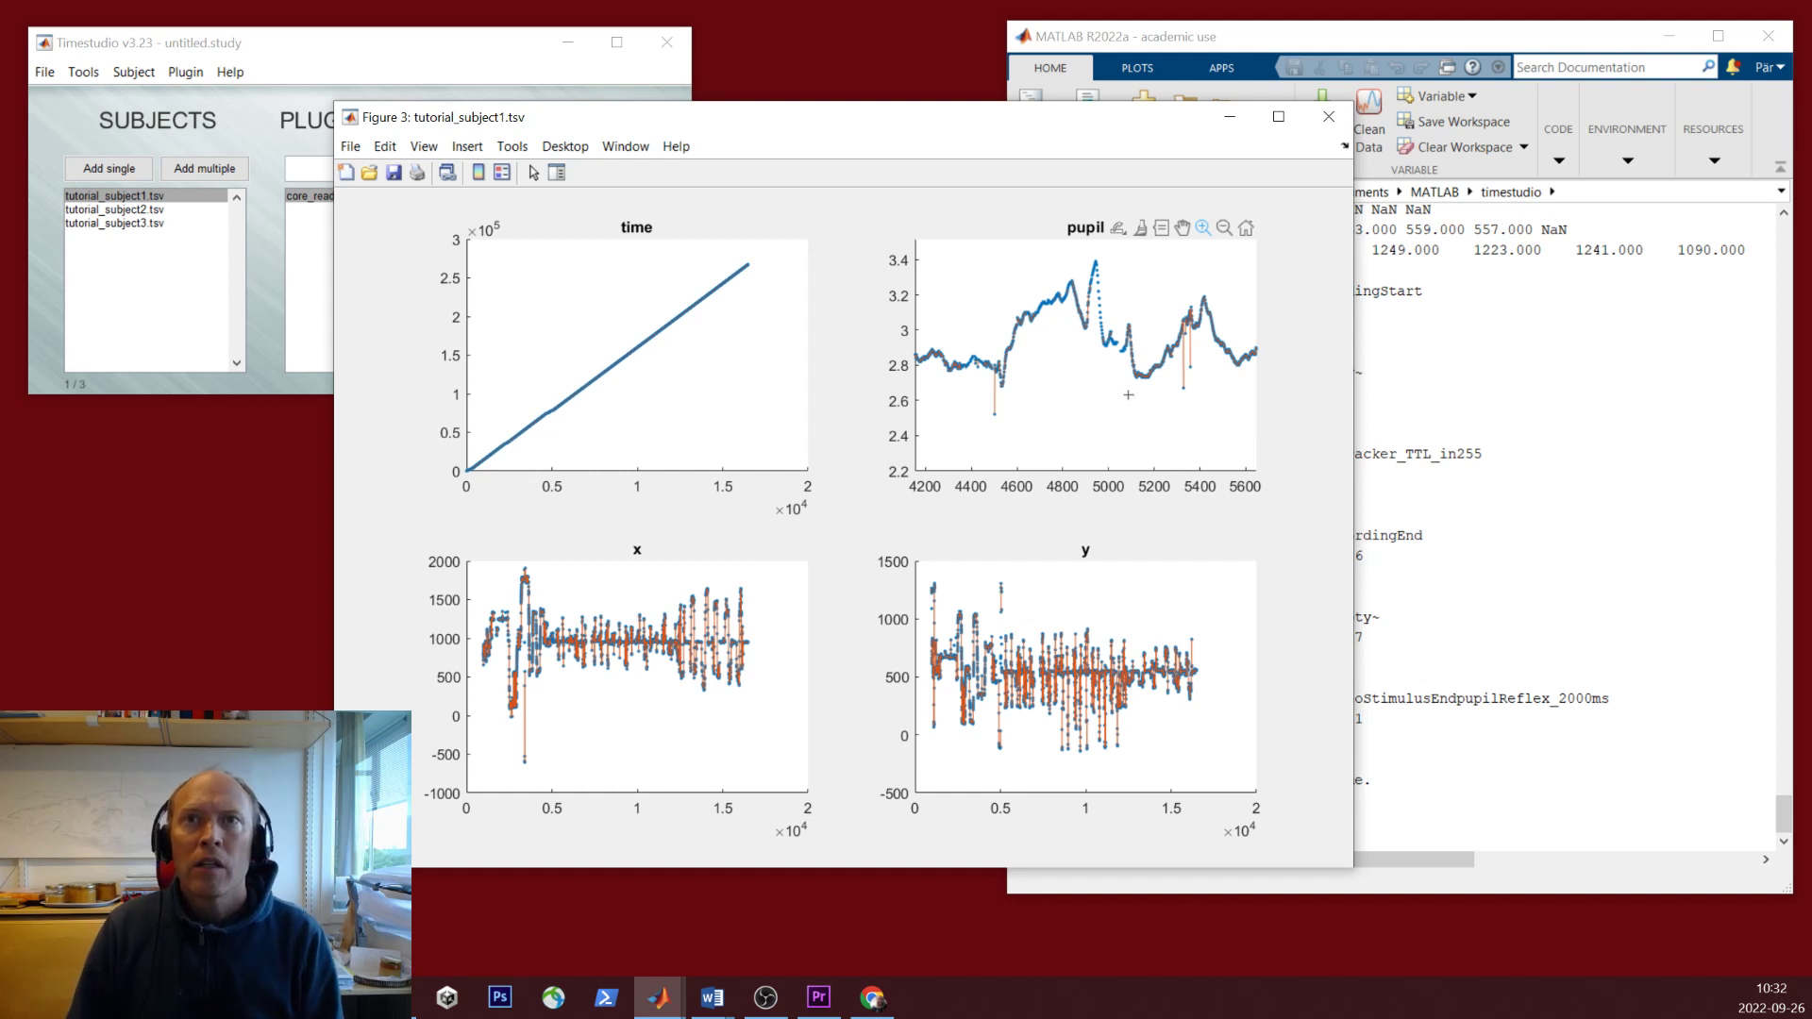
drag(1122, 381, 1057, 244)
drag(1176, 430, 1009, 248)
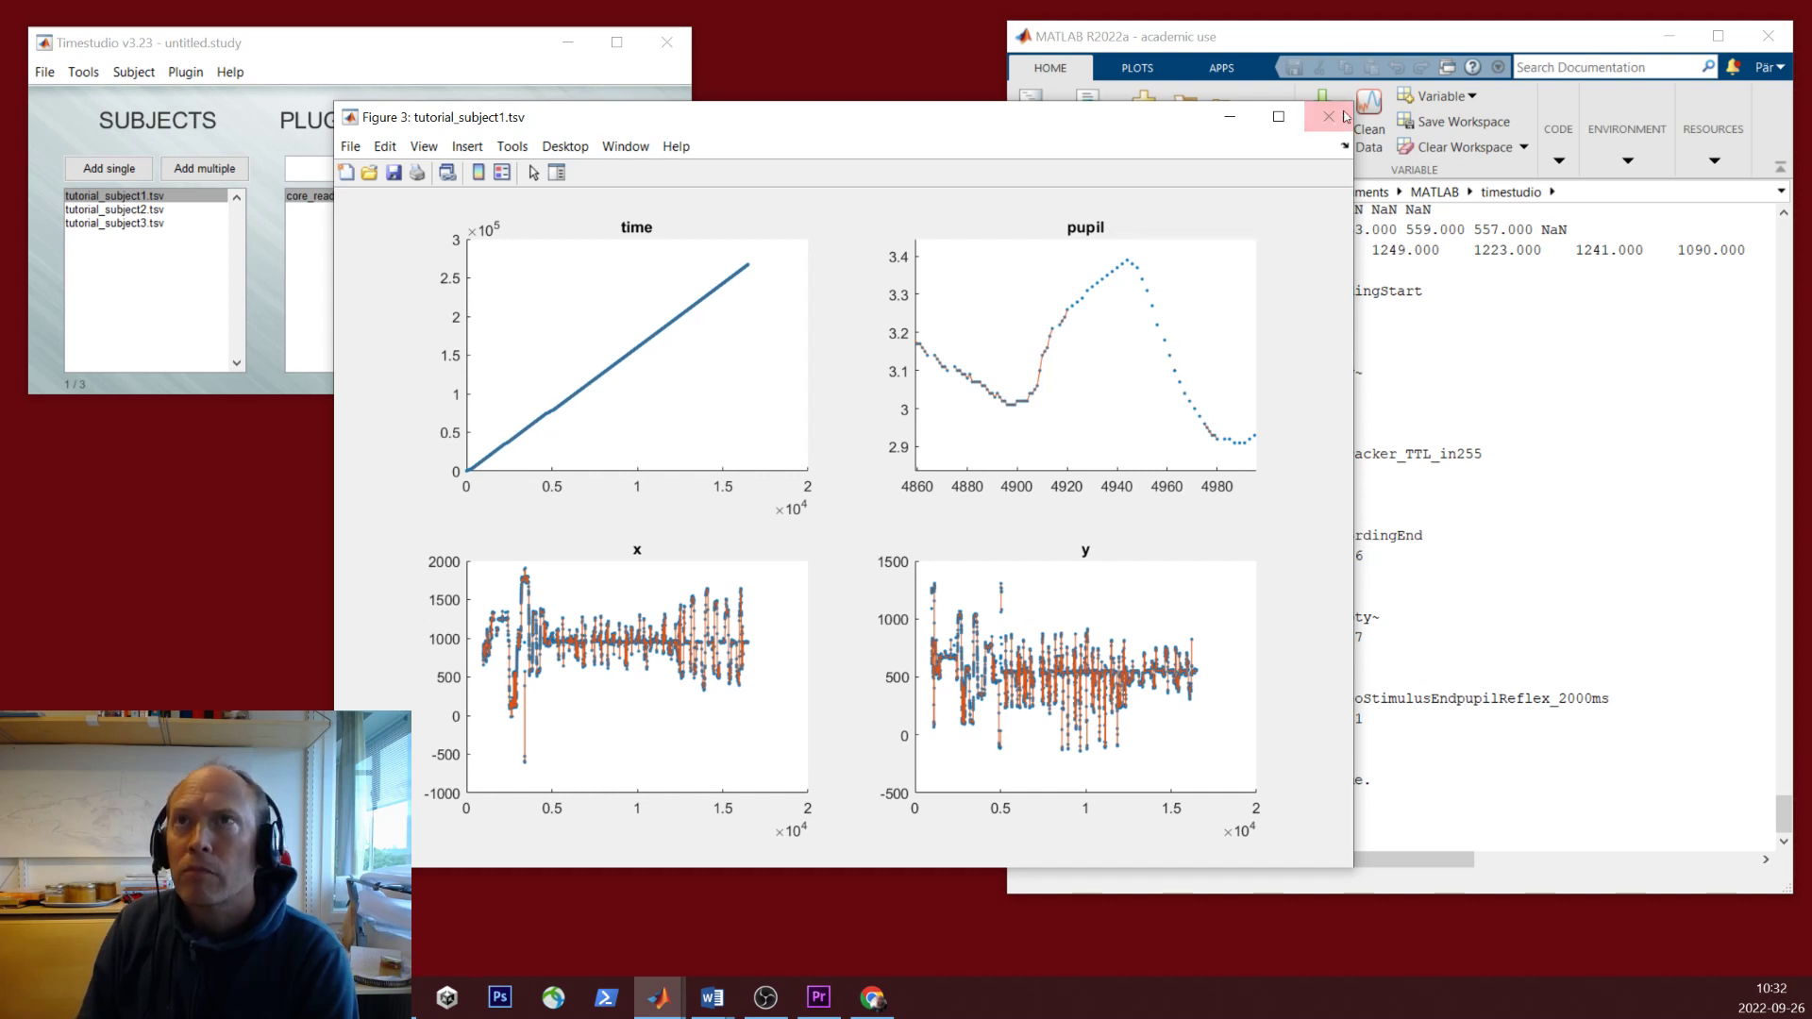
click(1329, 116)
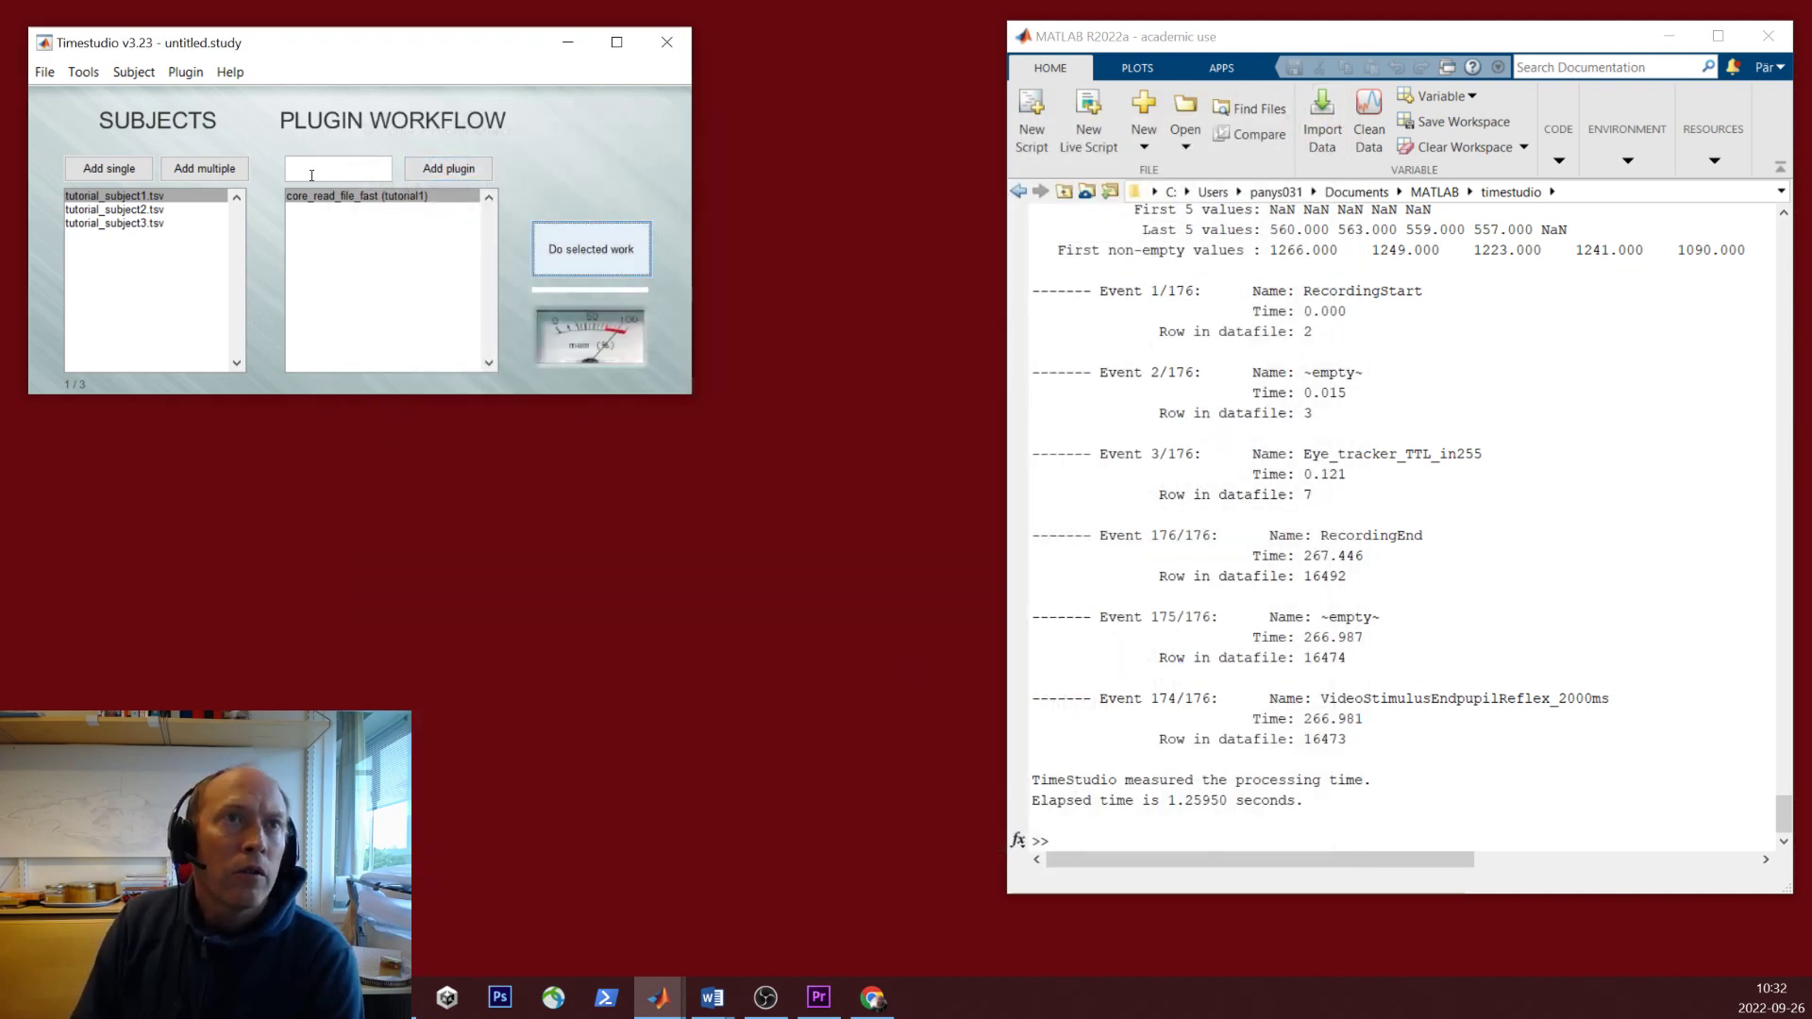
- Add core_interpolate_gaps with datafield eyetracking, series pupil and maximum sample gap 3
click(422, 177)
mouse_move(431, 182)
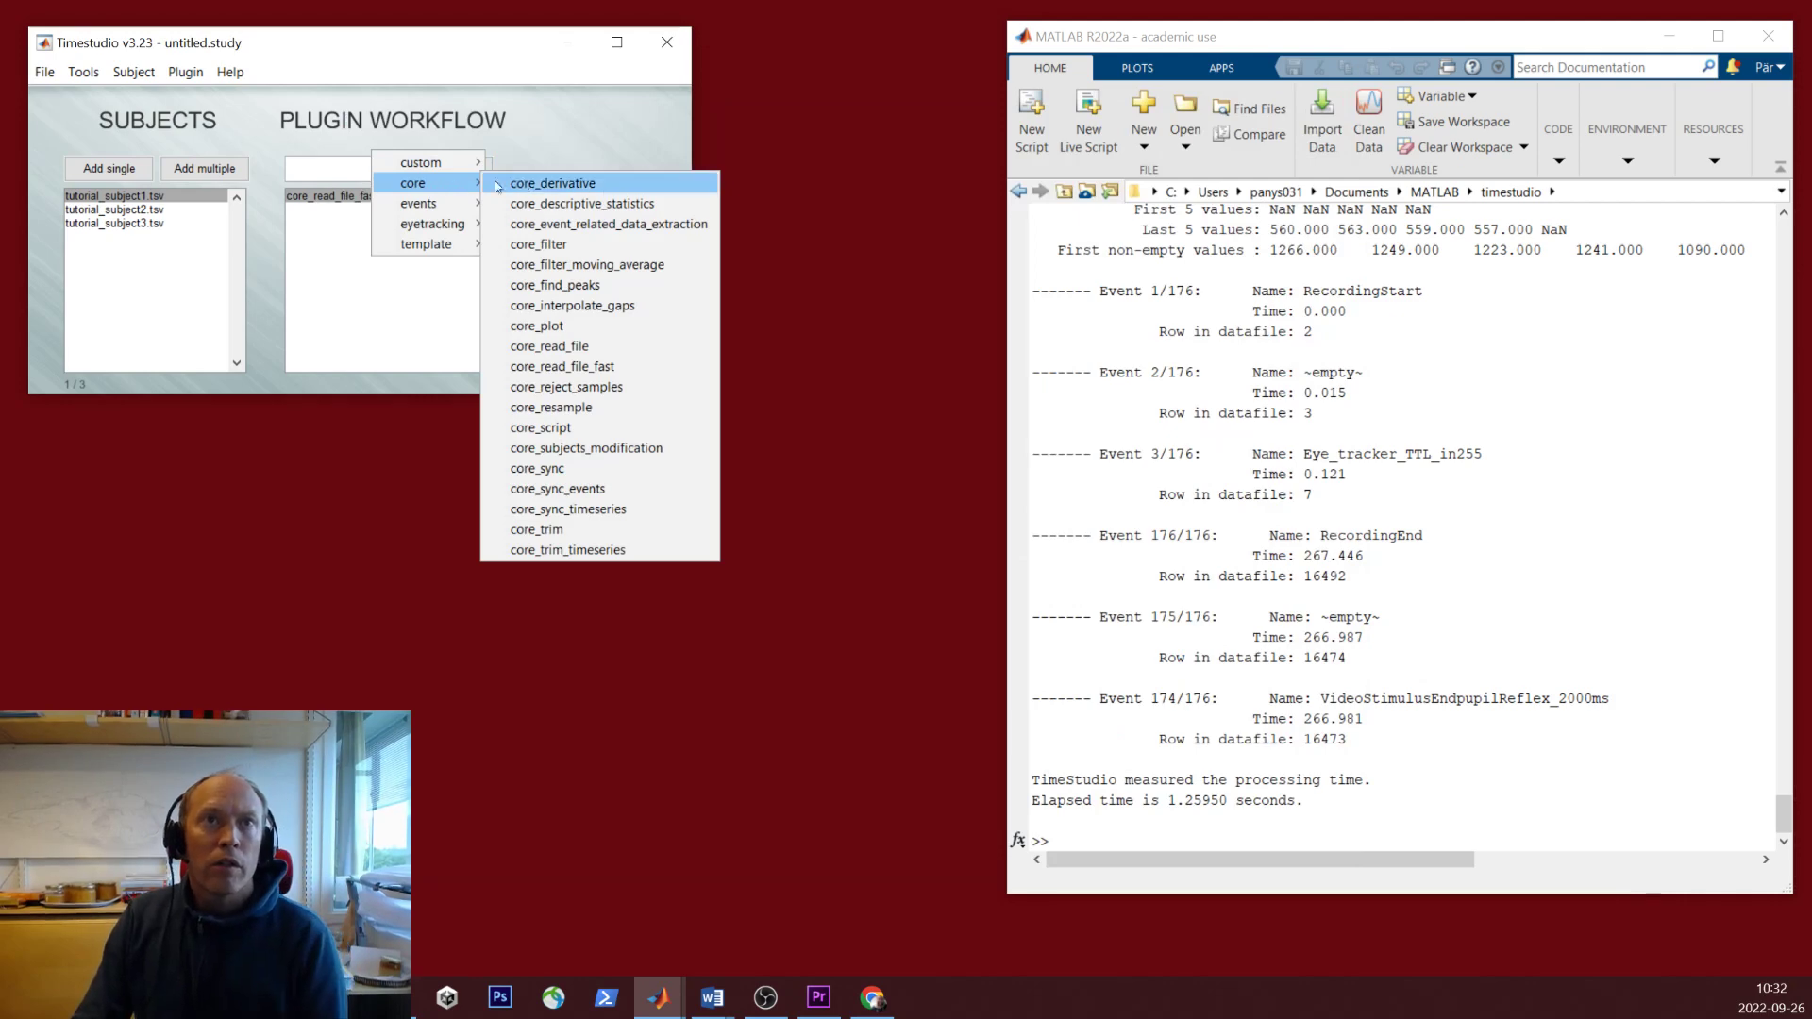
click(635, 304)
click(819, 758)
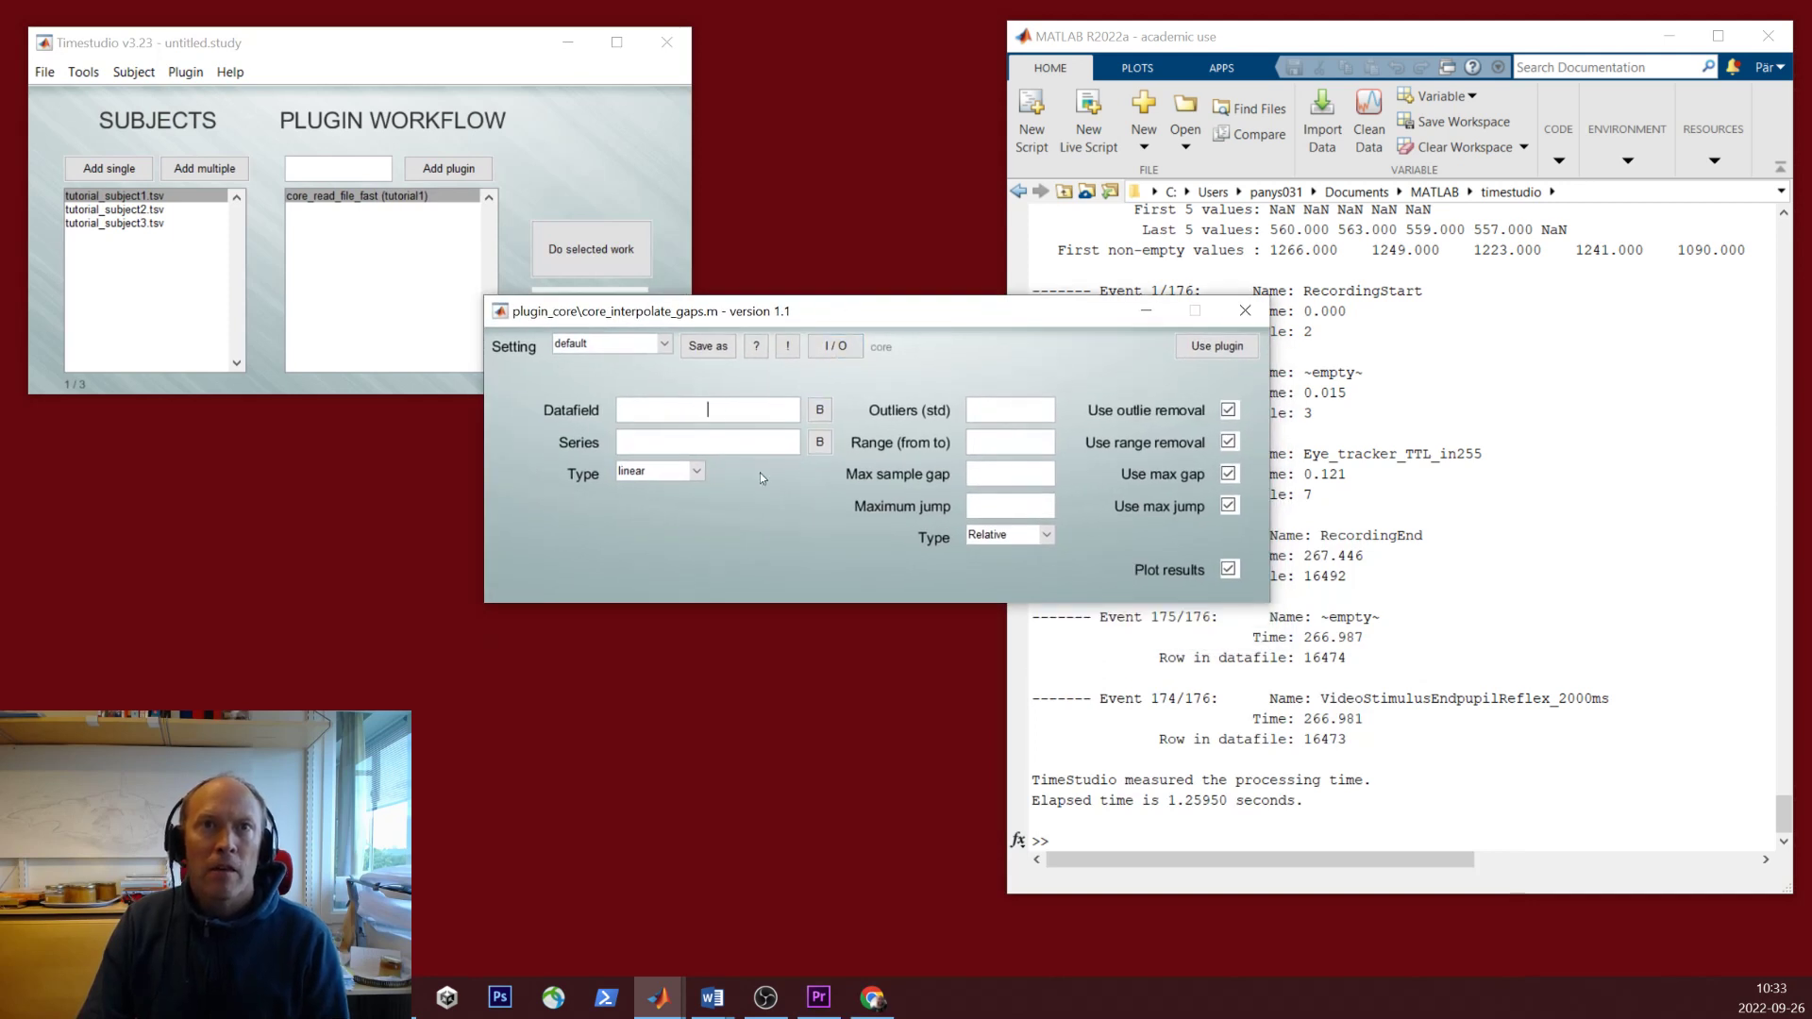
text(eyetracking)
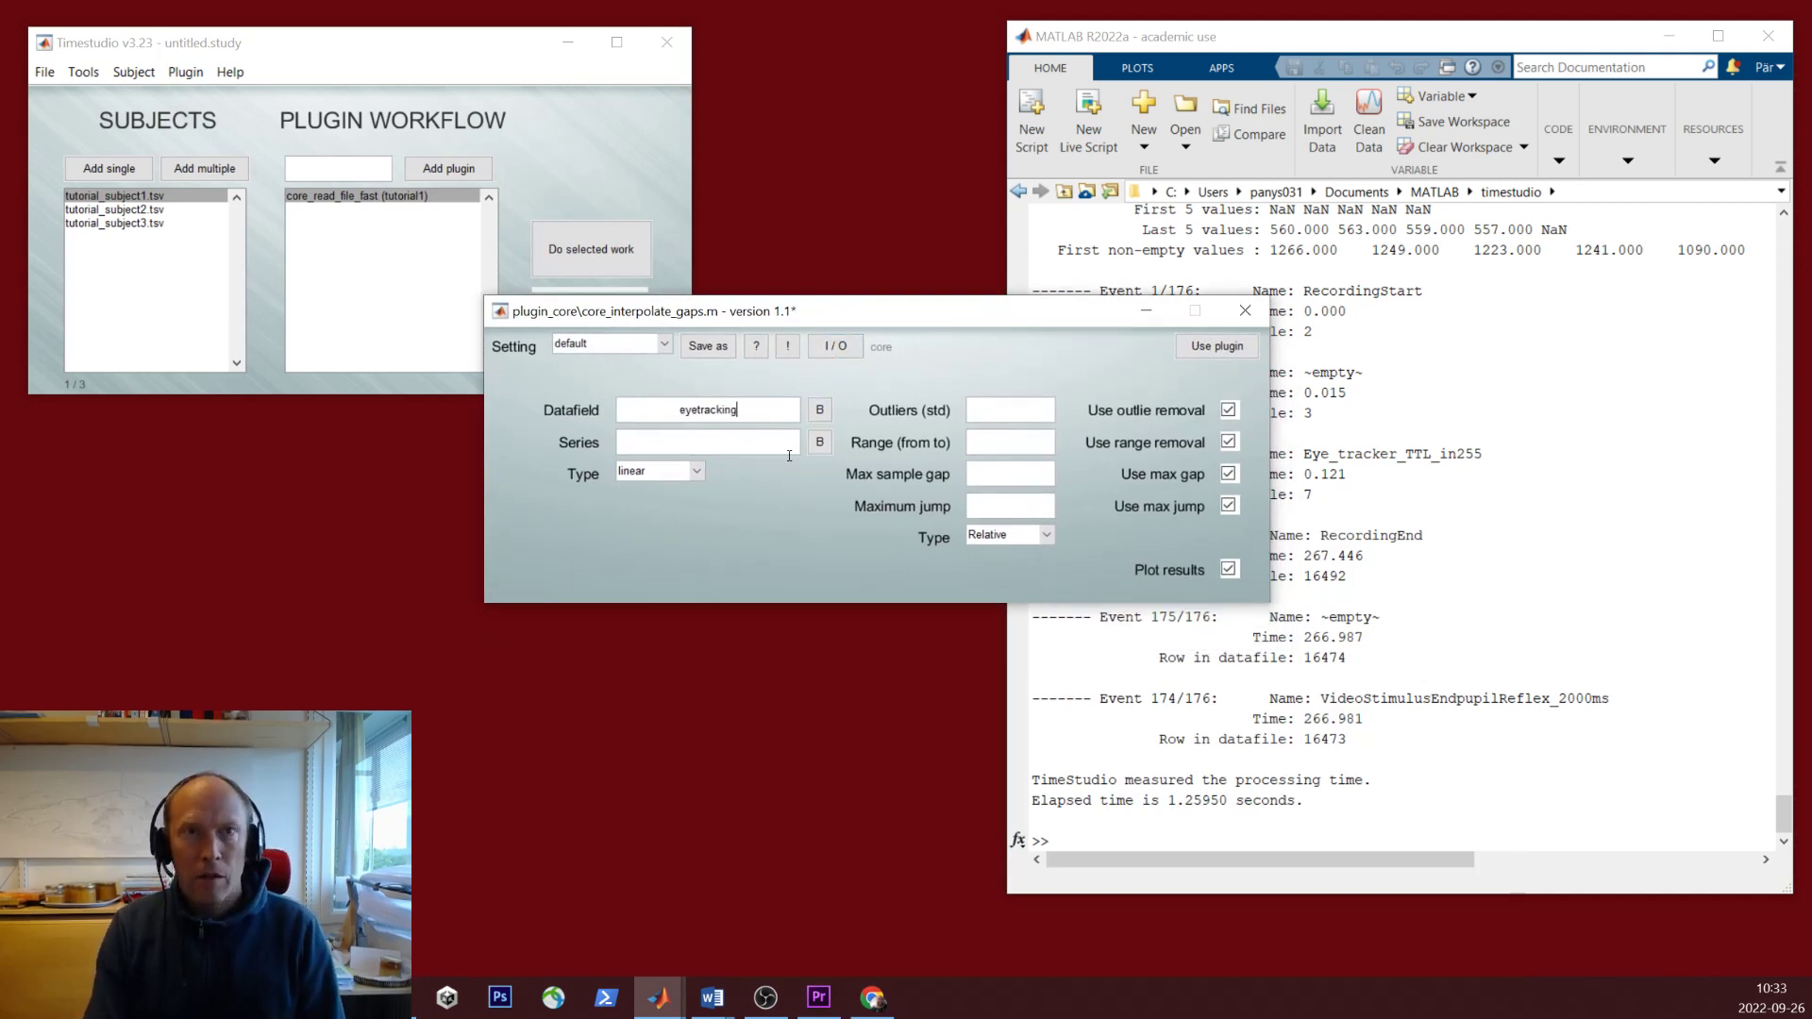
click(738, 444)
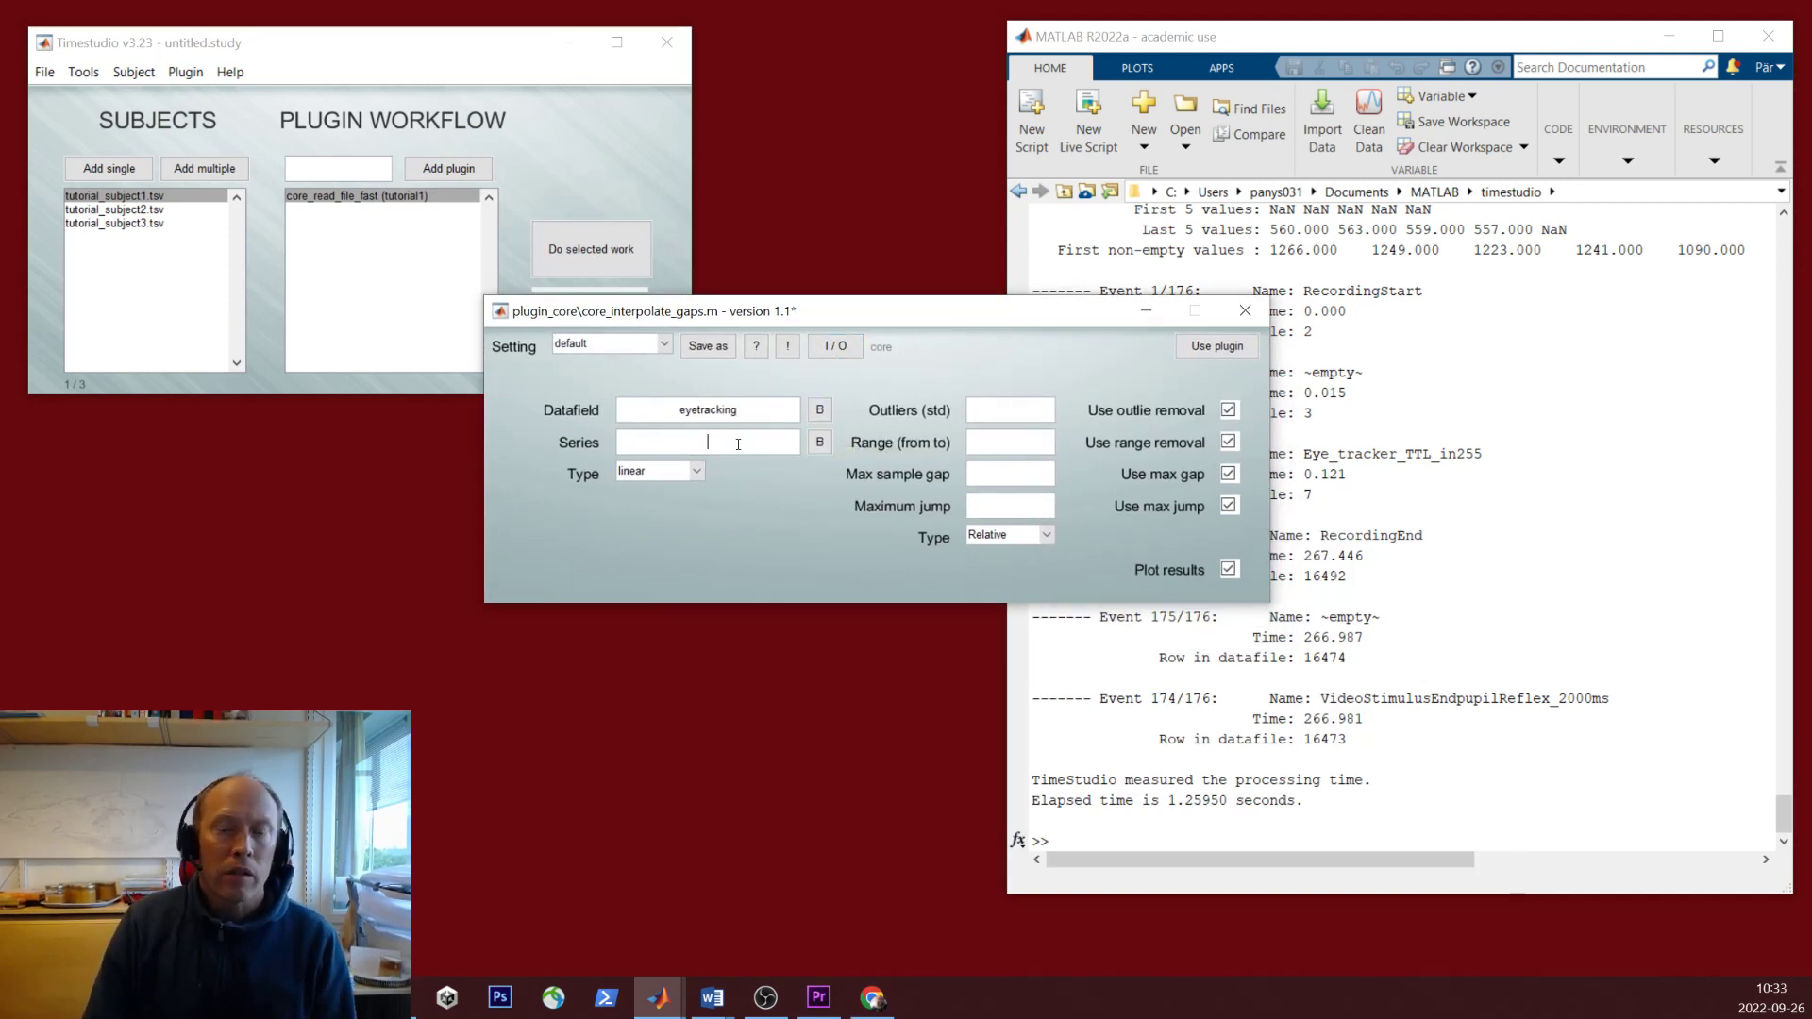
text(pupil)
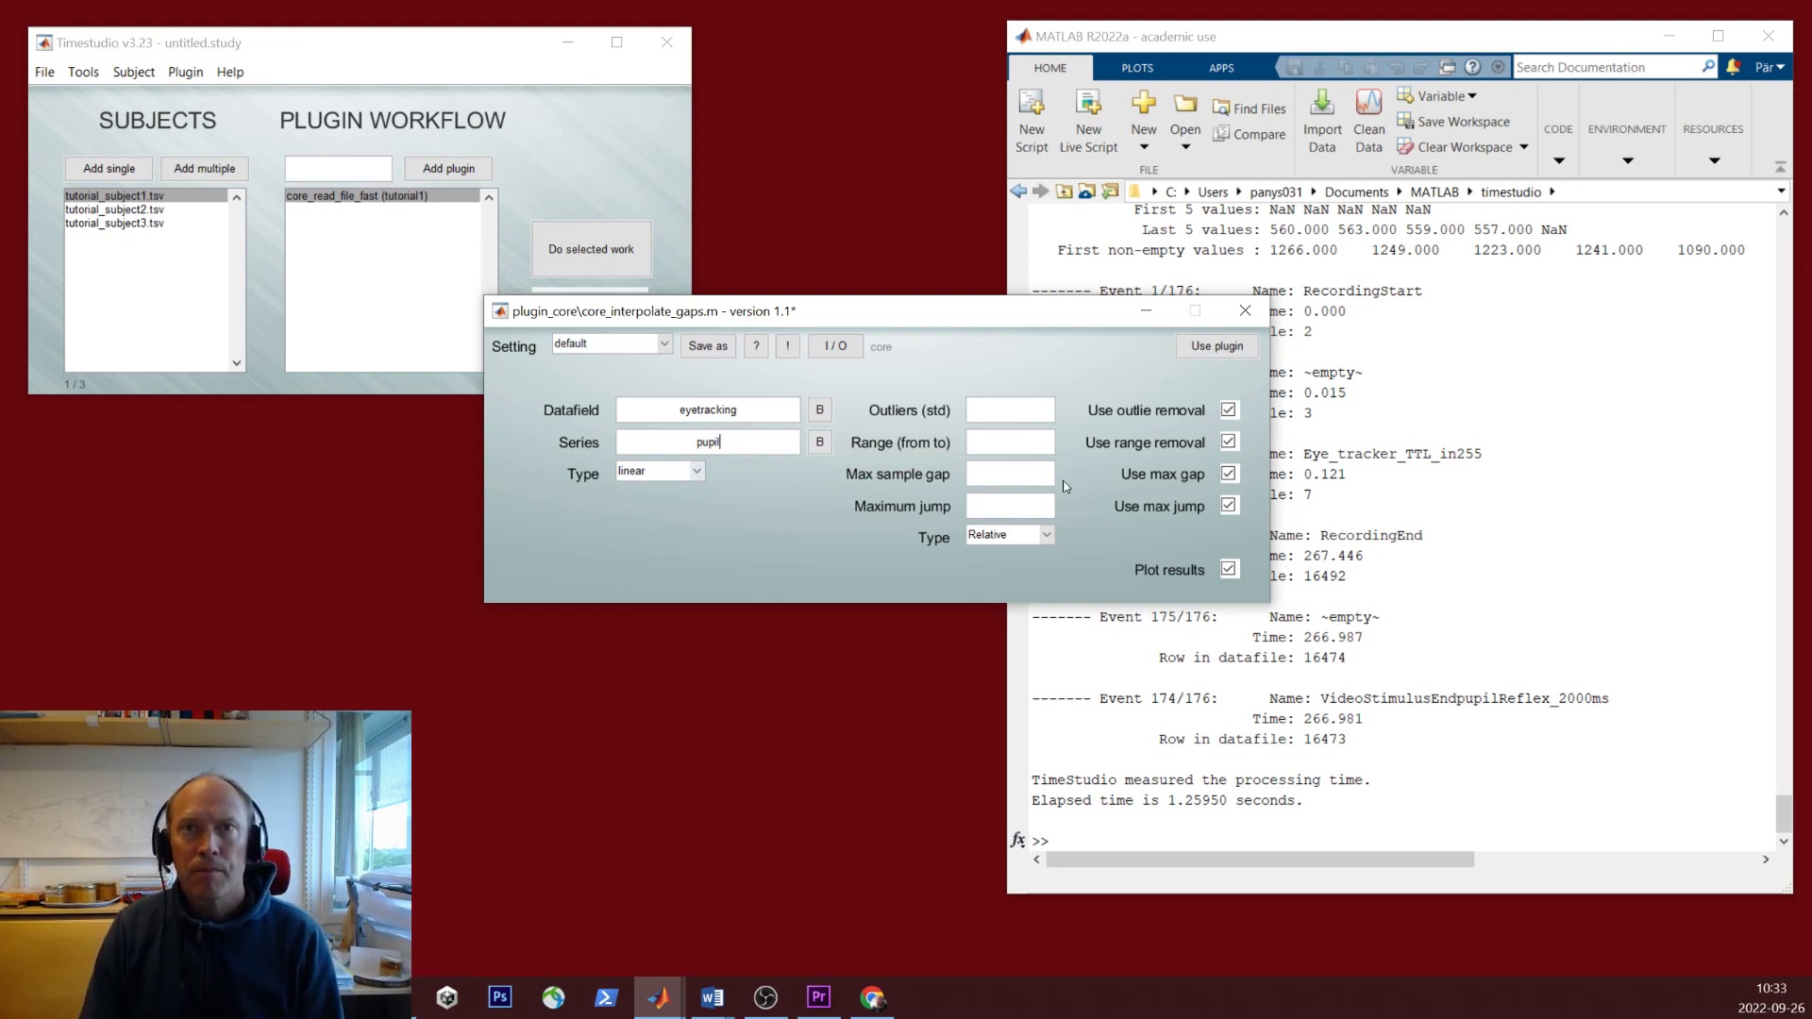
click(1026, 485)
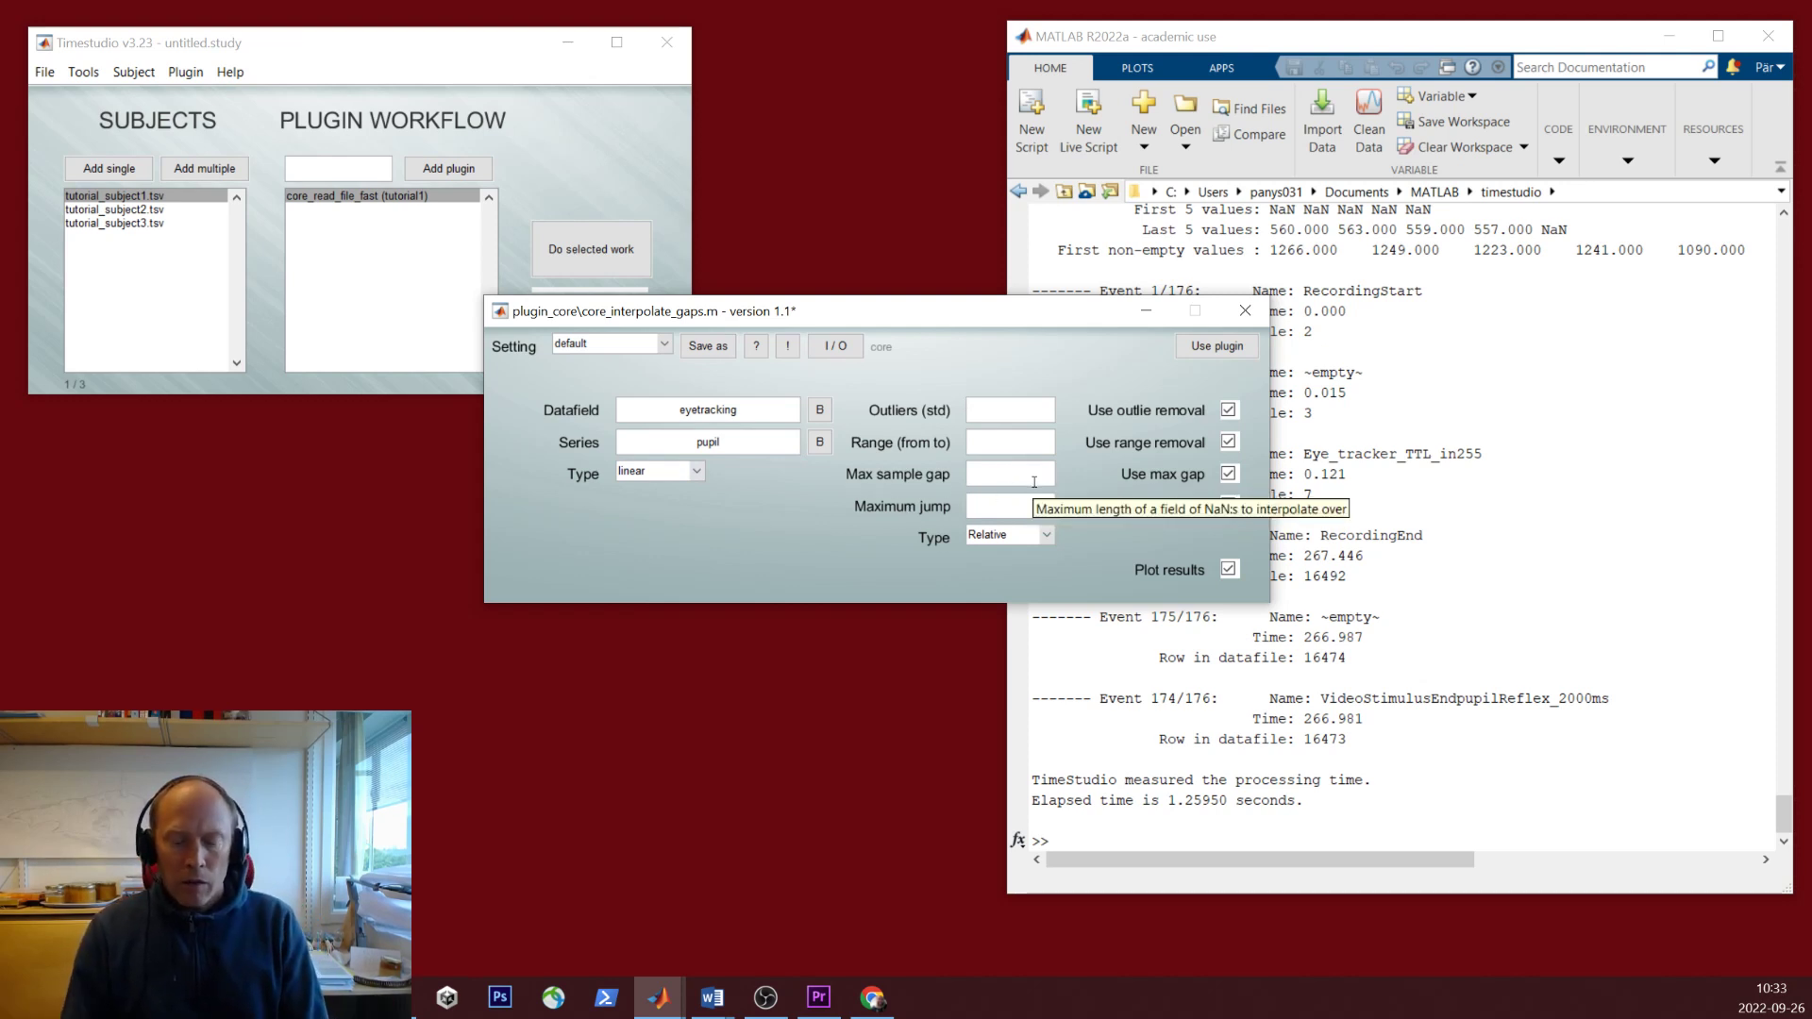
text(3)
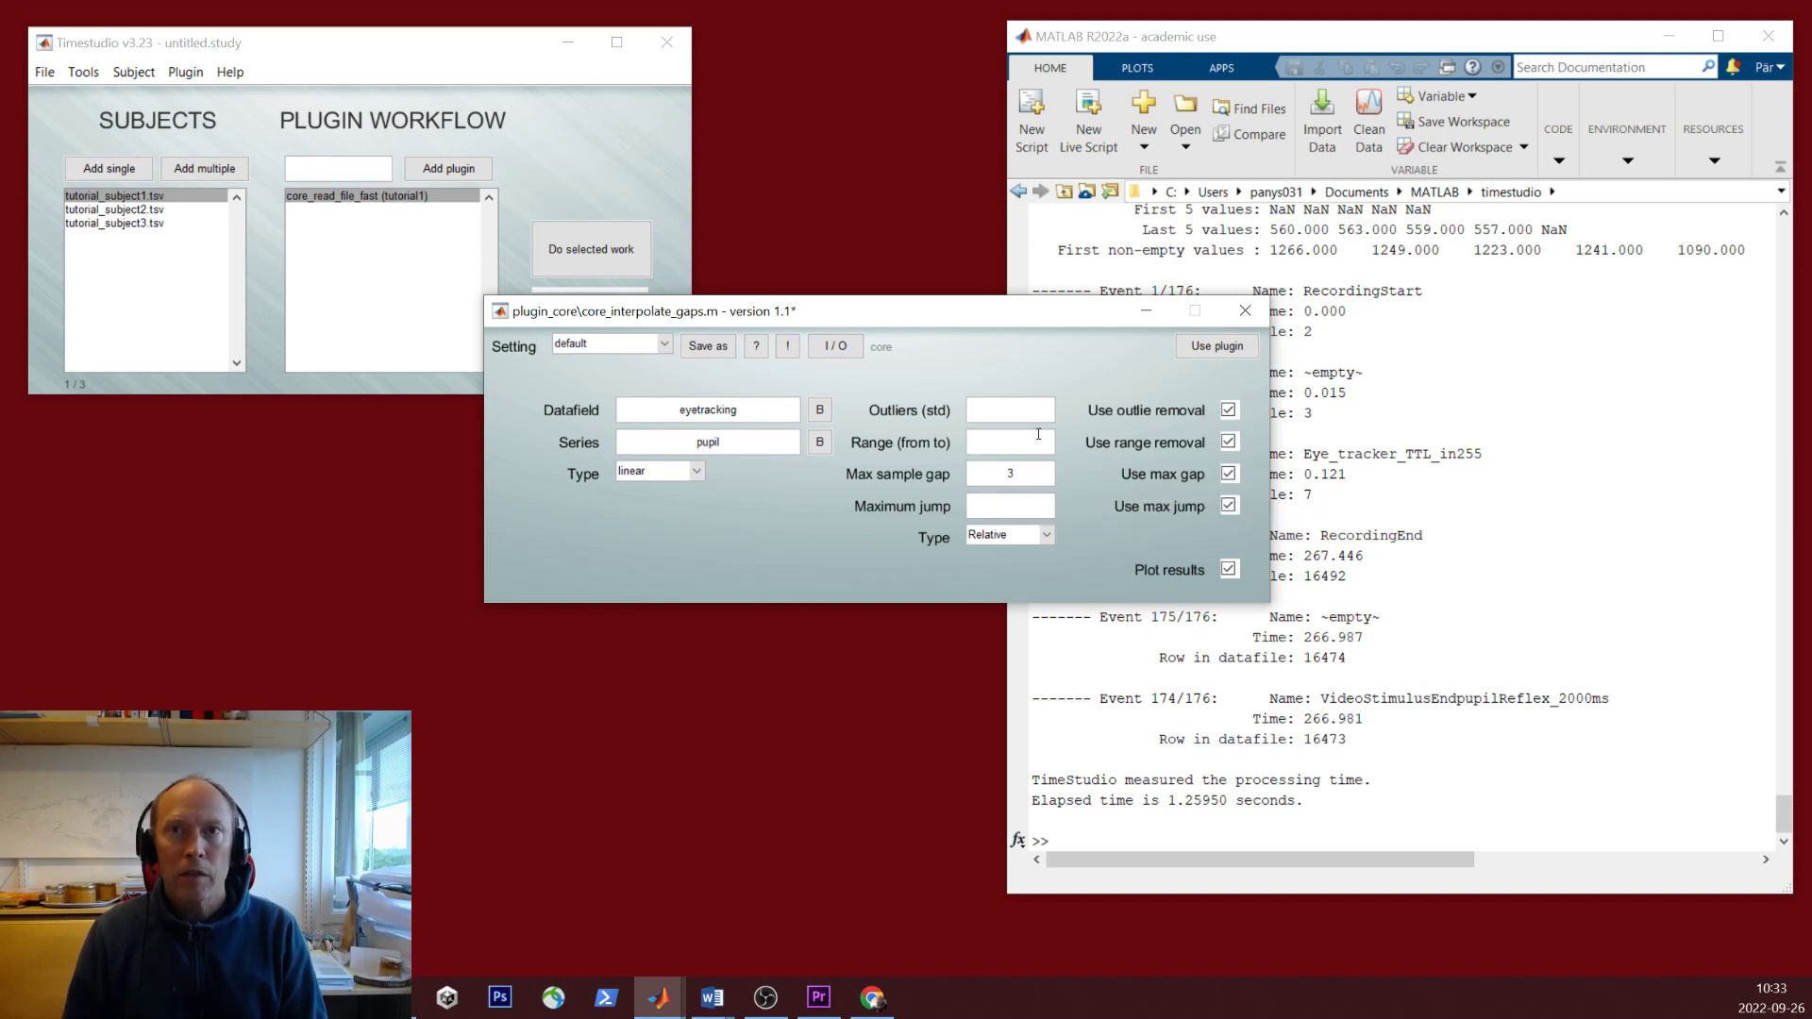
- Save the interpolation settings as tutorial1 and add the step to the workflow
click(1202, 345)
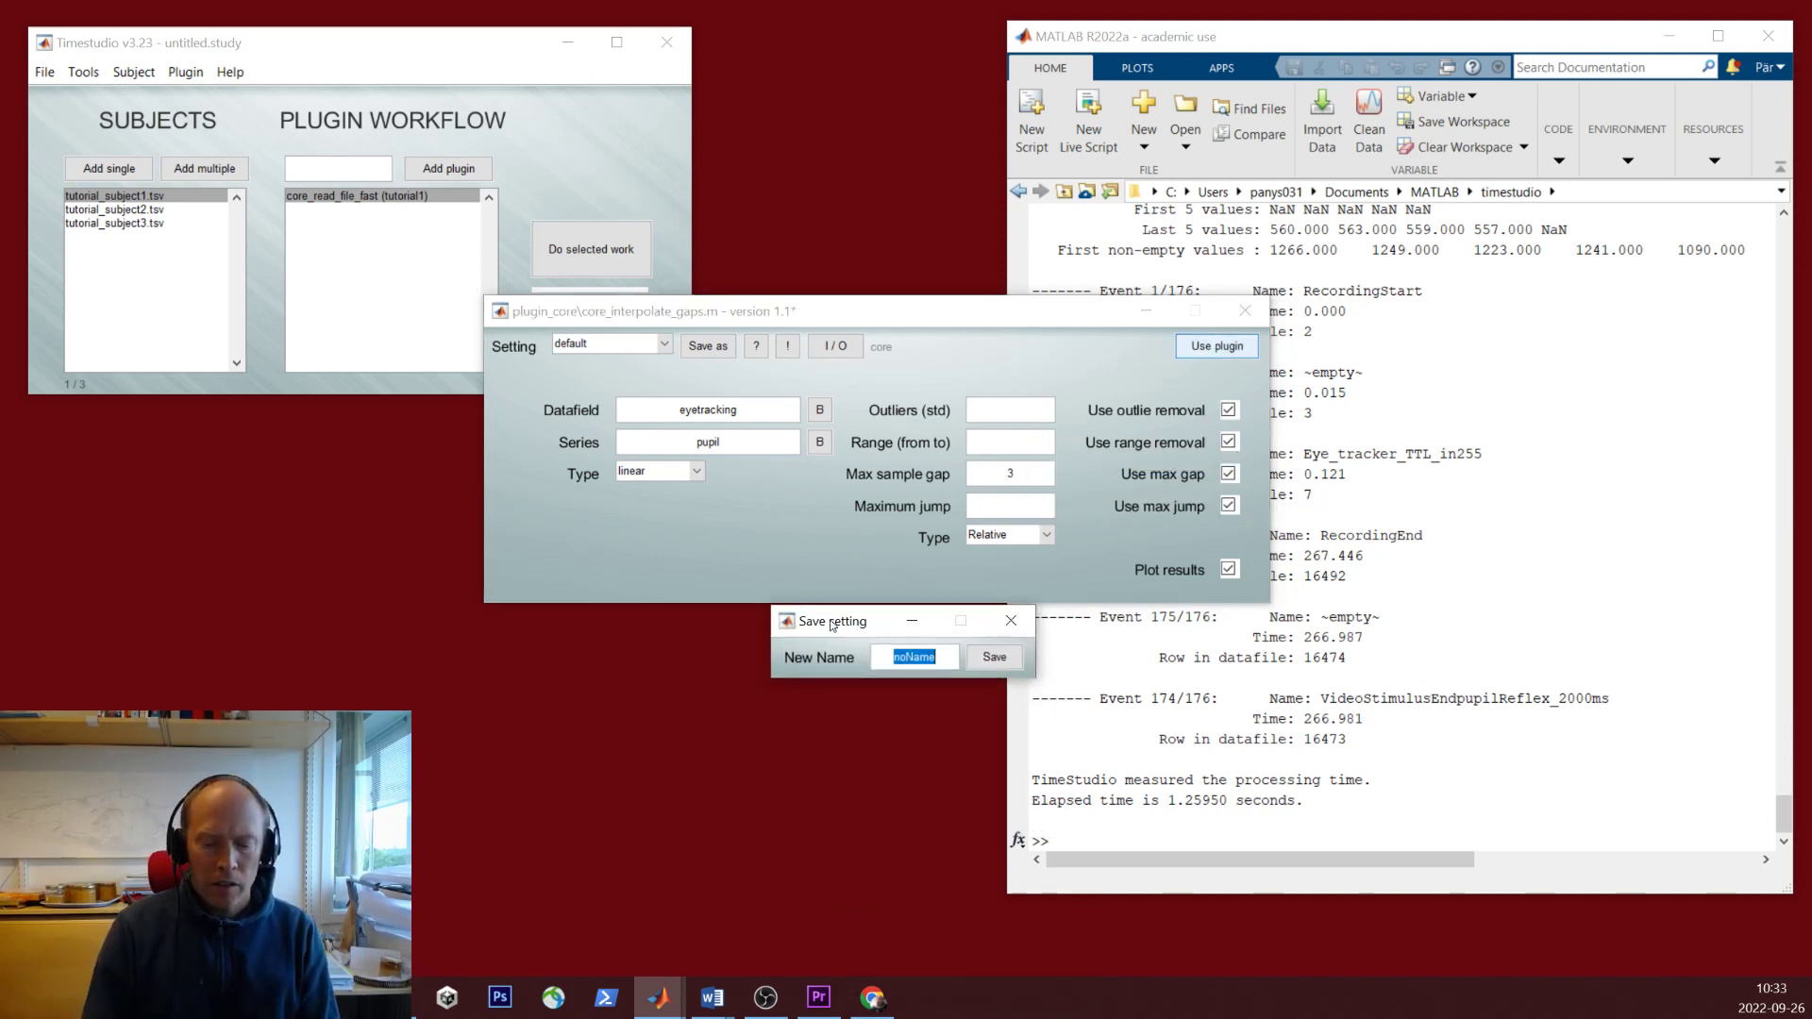
text(tutorial1)
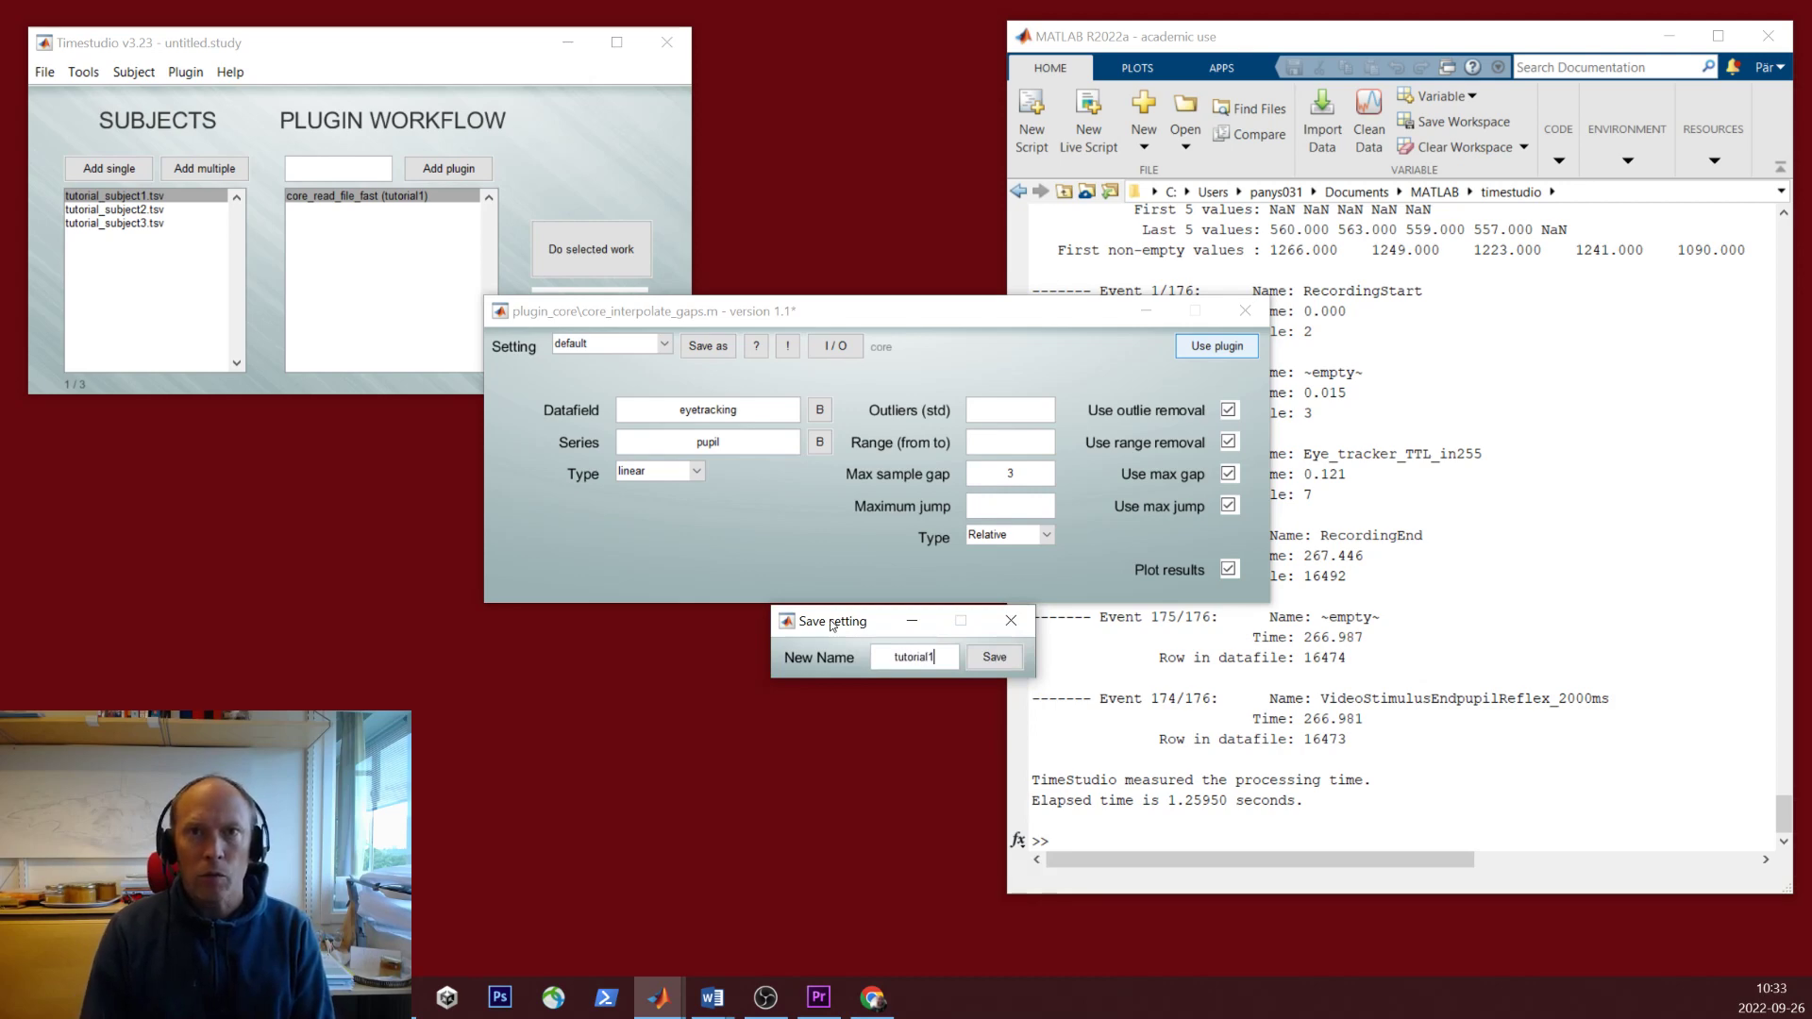
key(Return)
click(1238, 351)
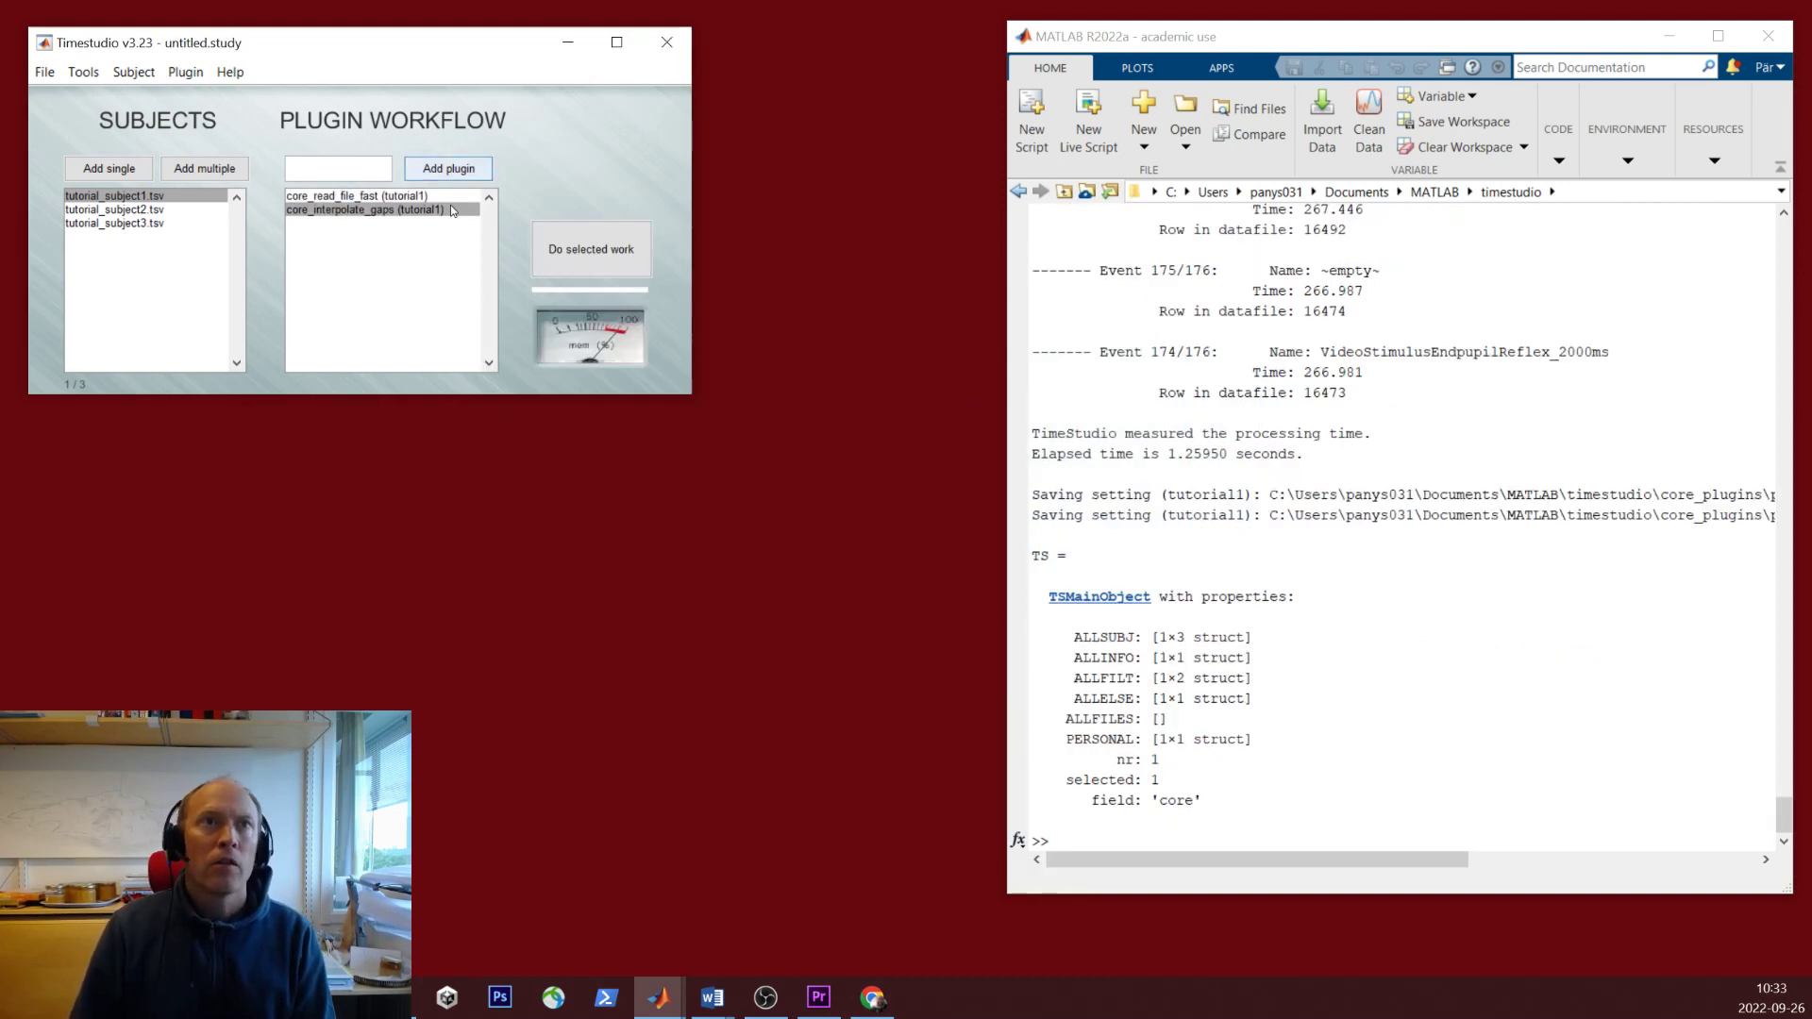
- Run interpolation on tutorial_subject1, overwrite the pupil series, and close the comparison plot
click(575, 261)
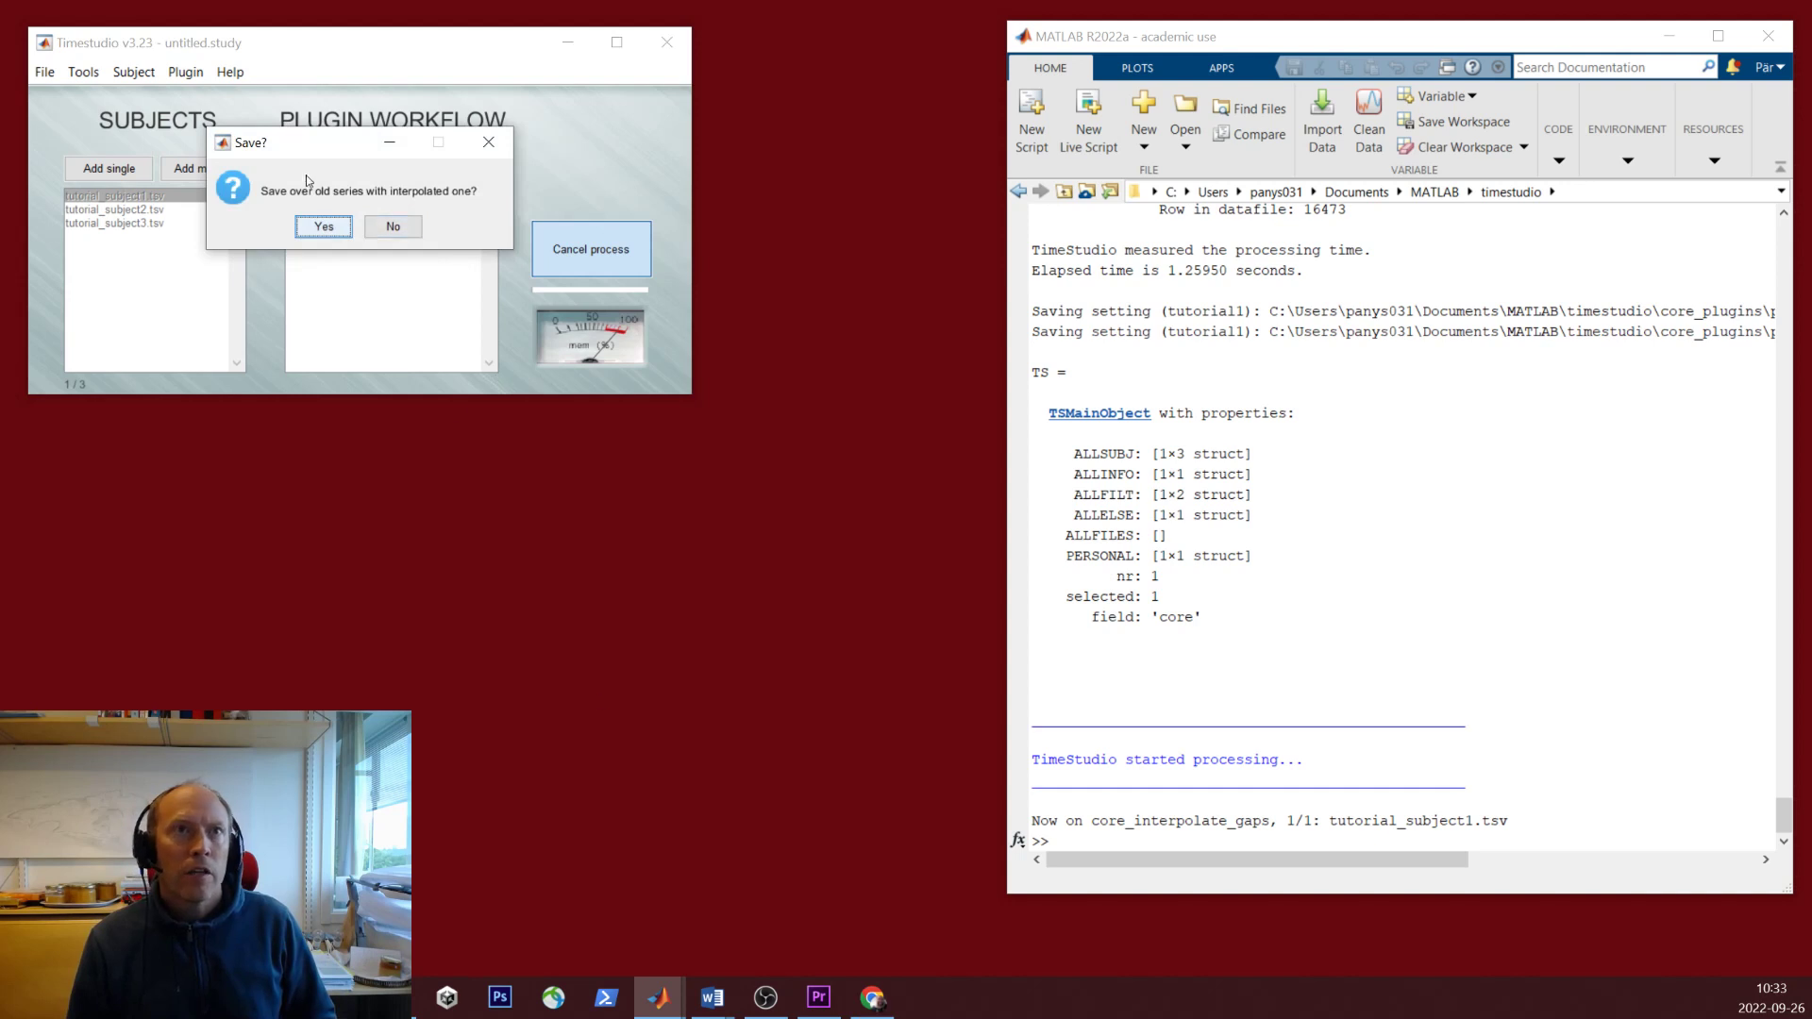
click(335, 226)
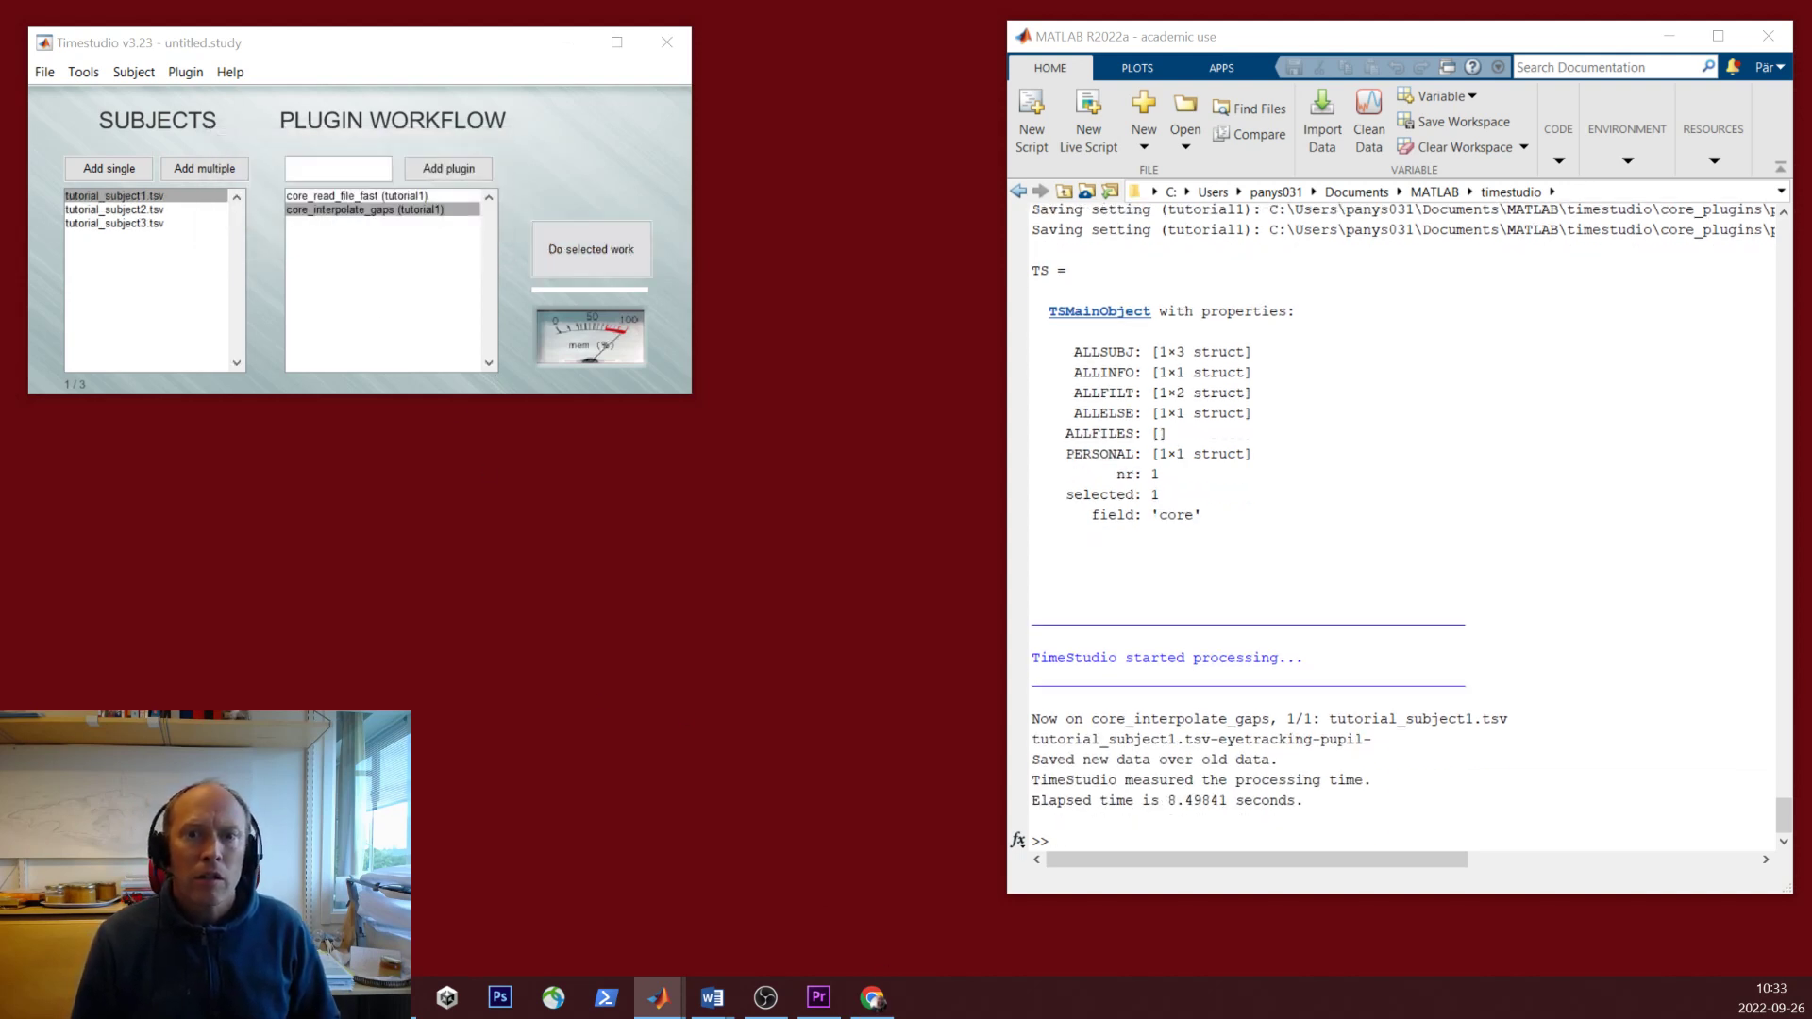
drag(938, 442, 847, 142)
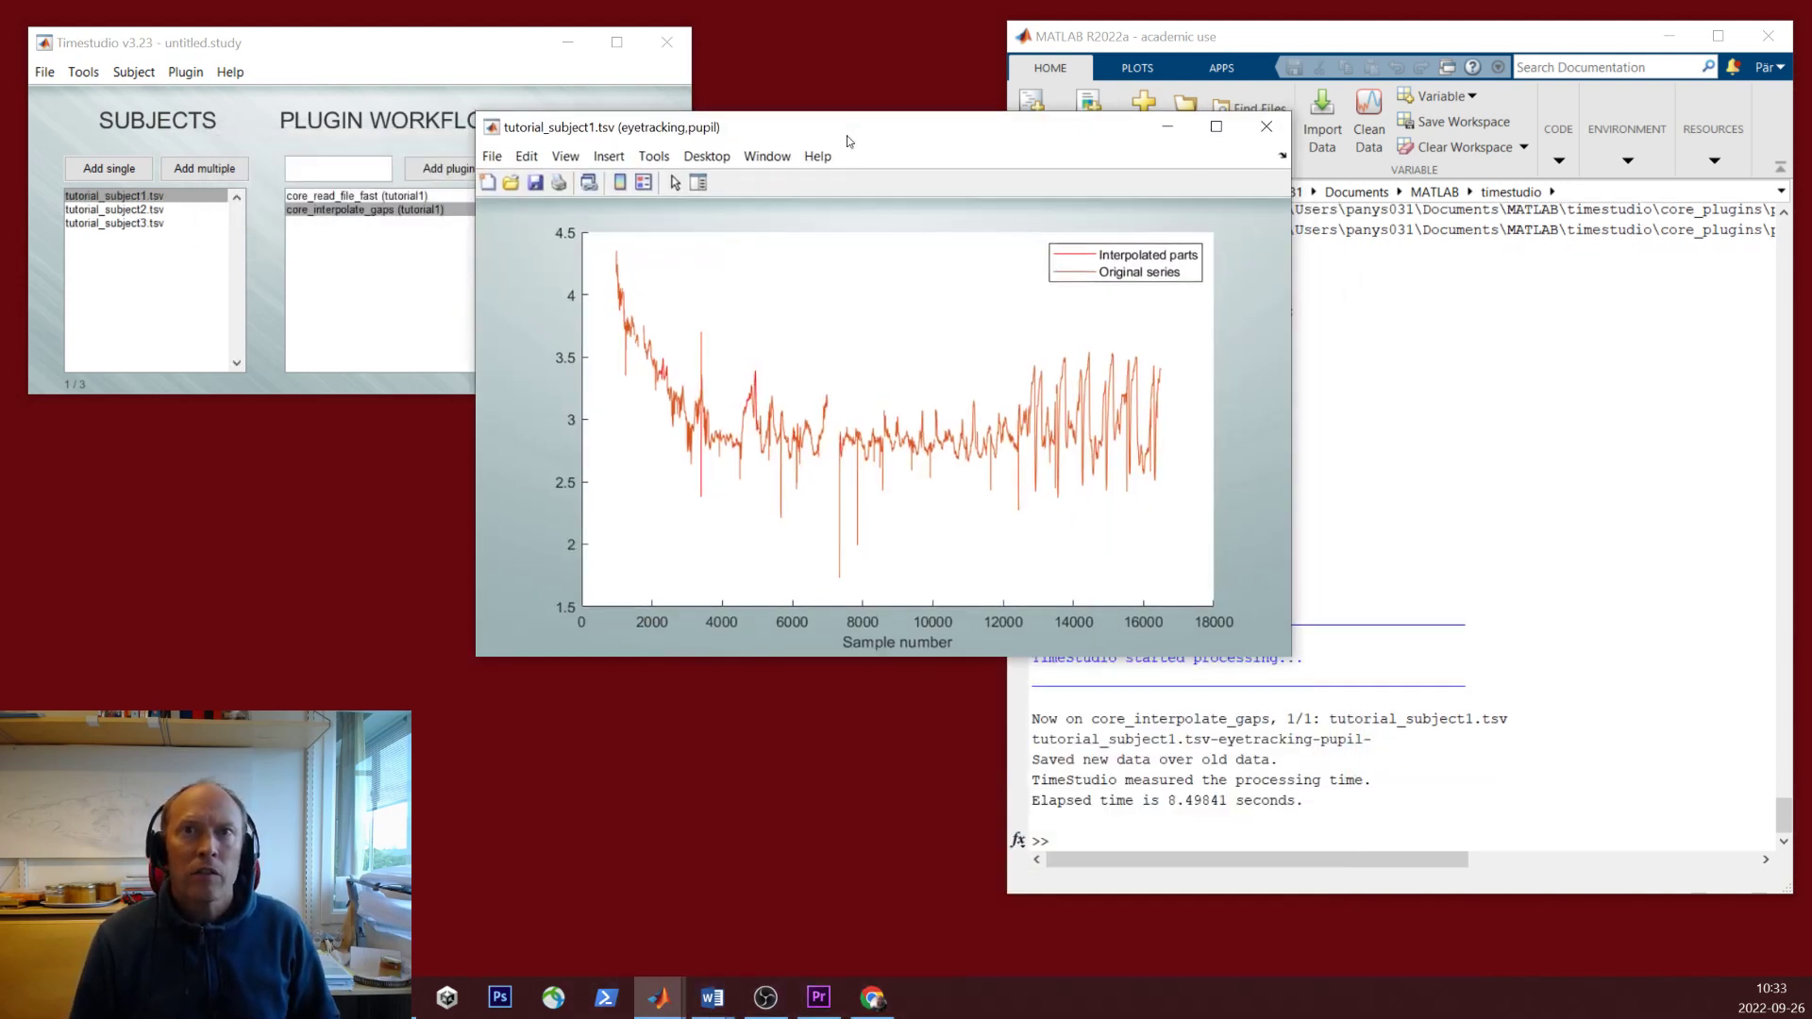
click(1269, 124)
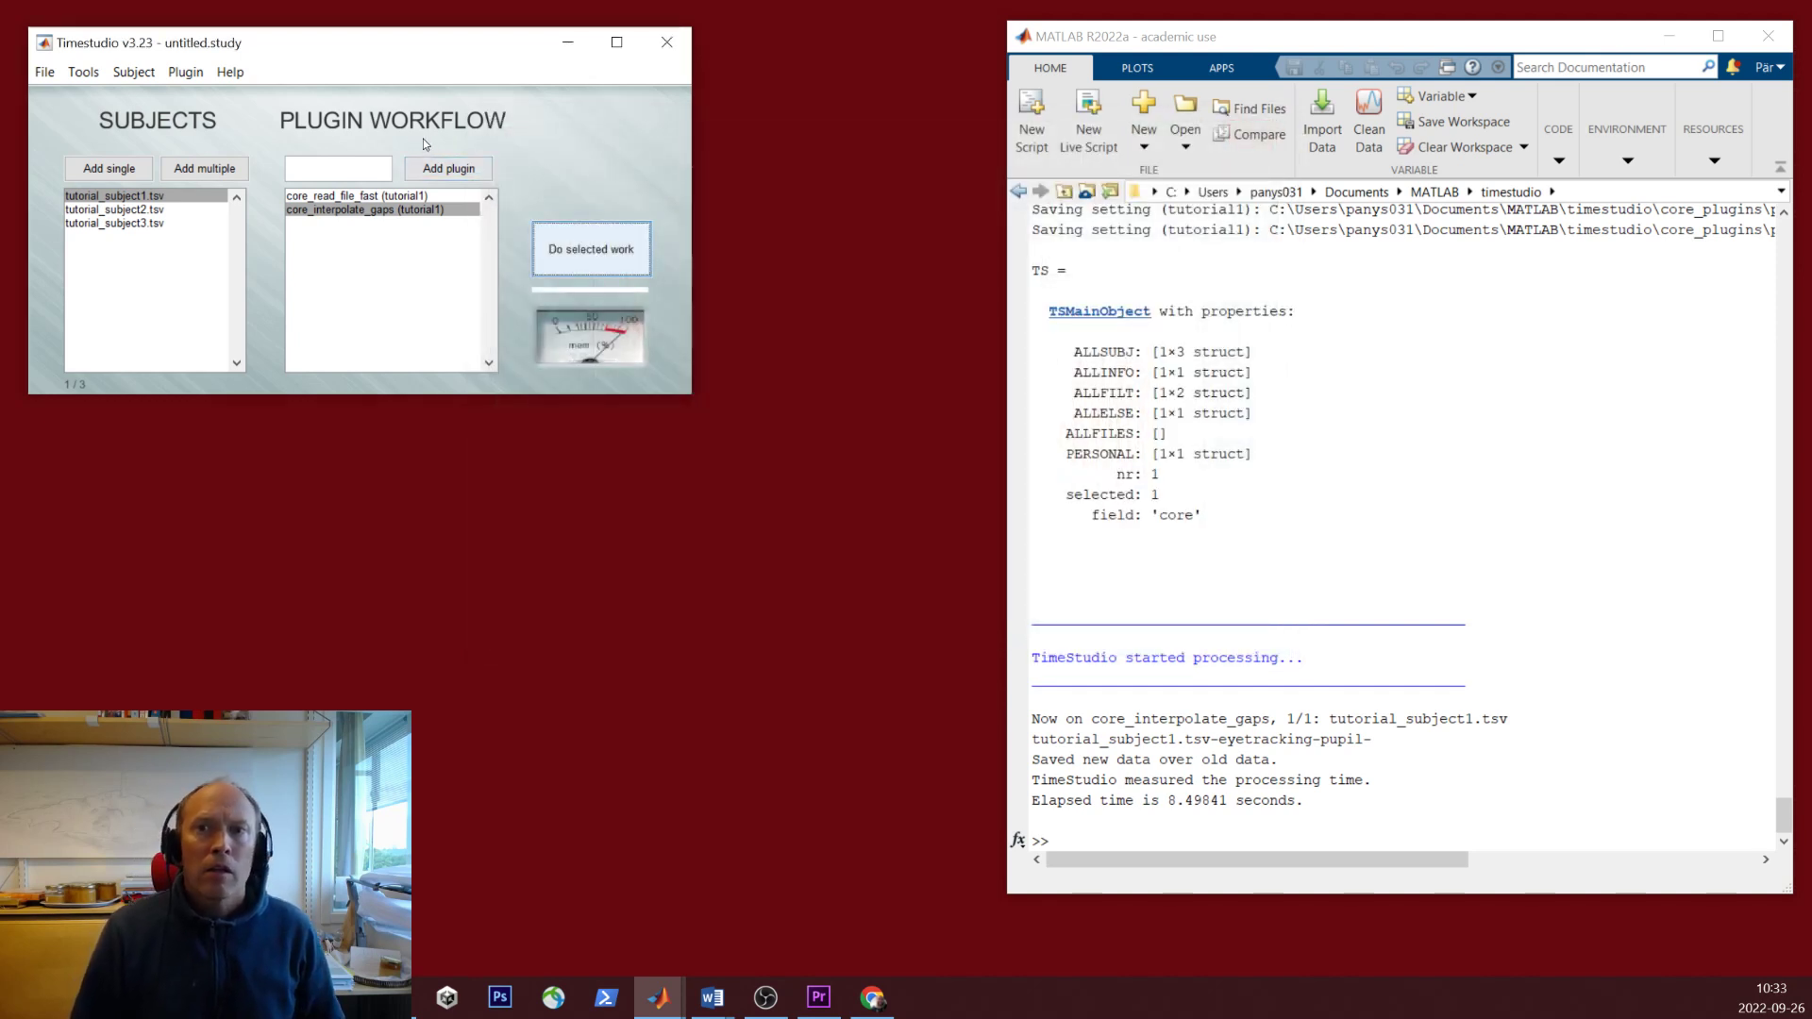
- Configure core_plot with field eyetracking, the pupil series, and plot type Lines and points
click(426, 170)
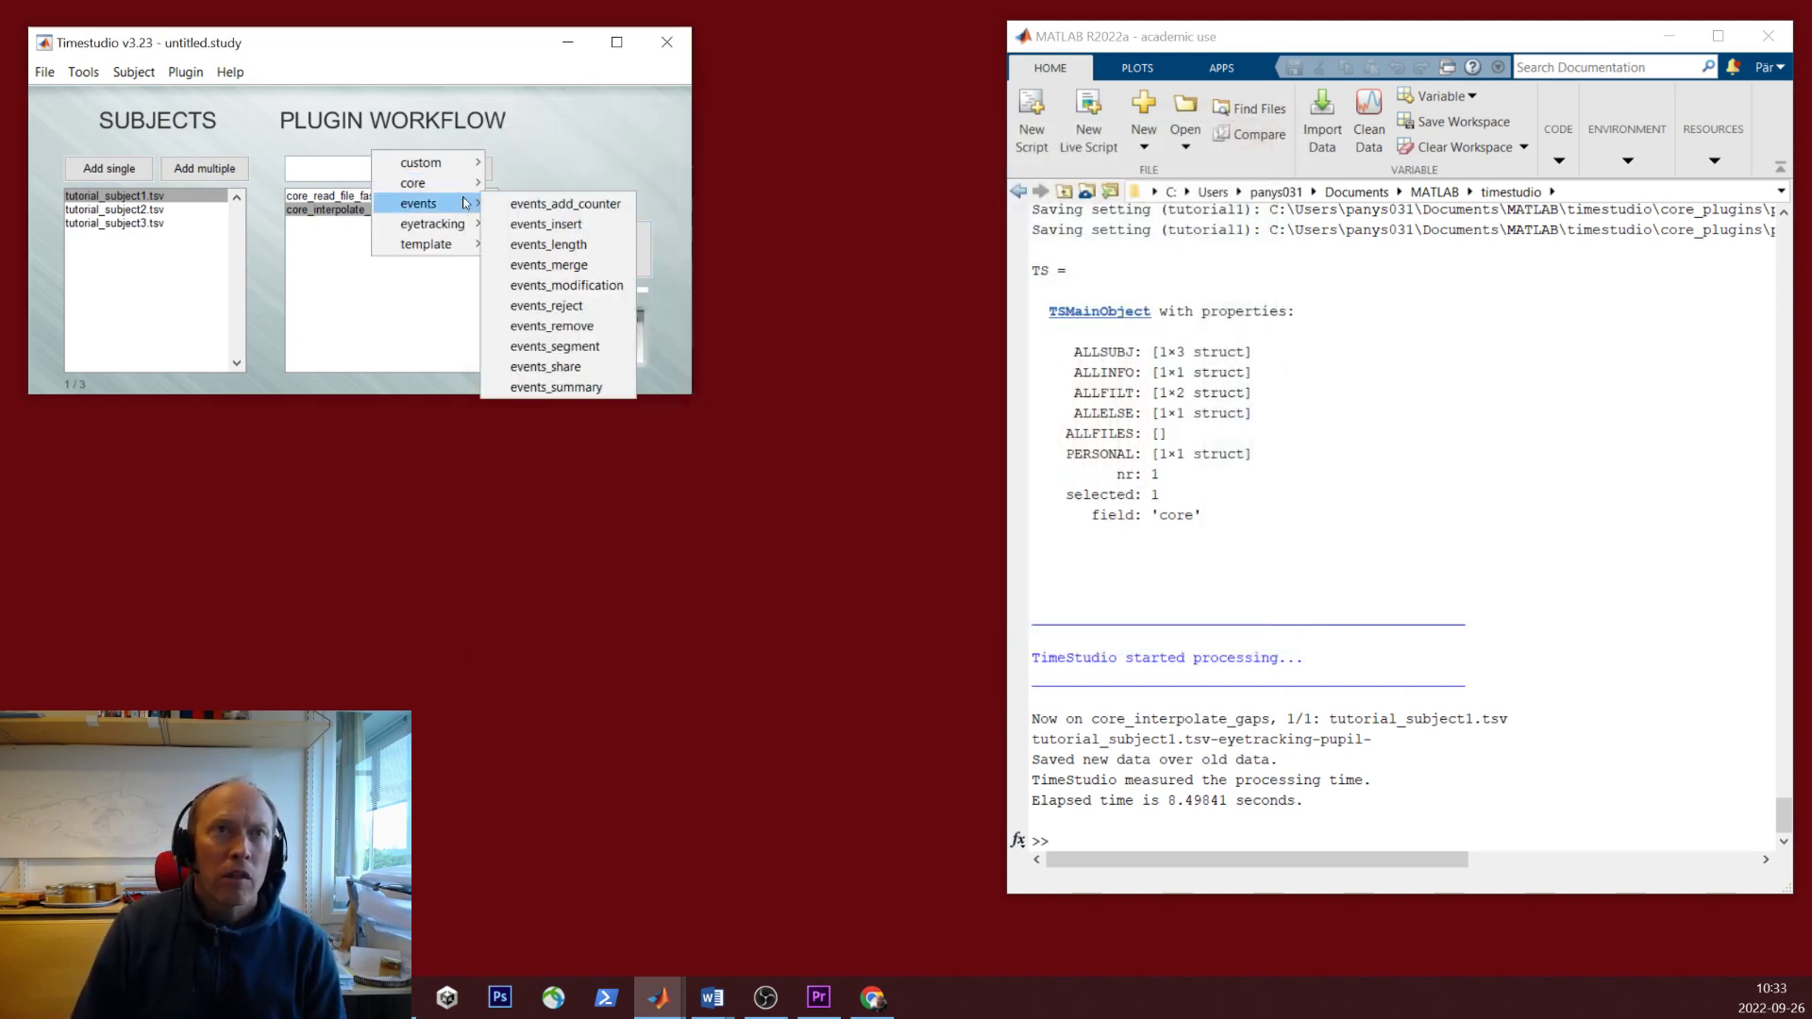
mouse_move(434, 184)
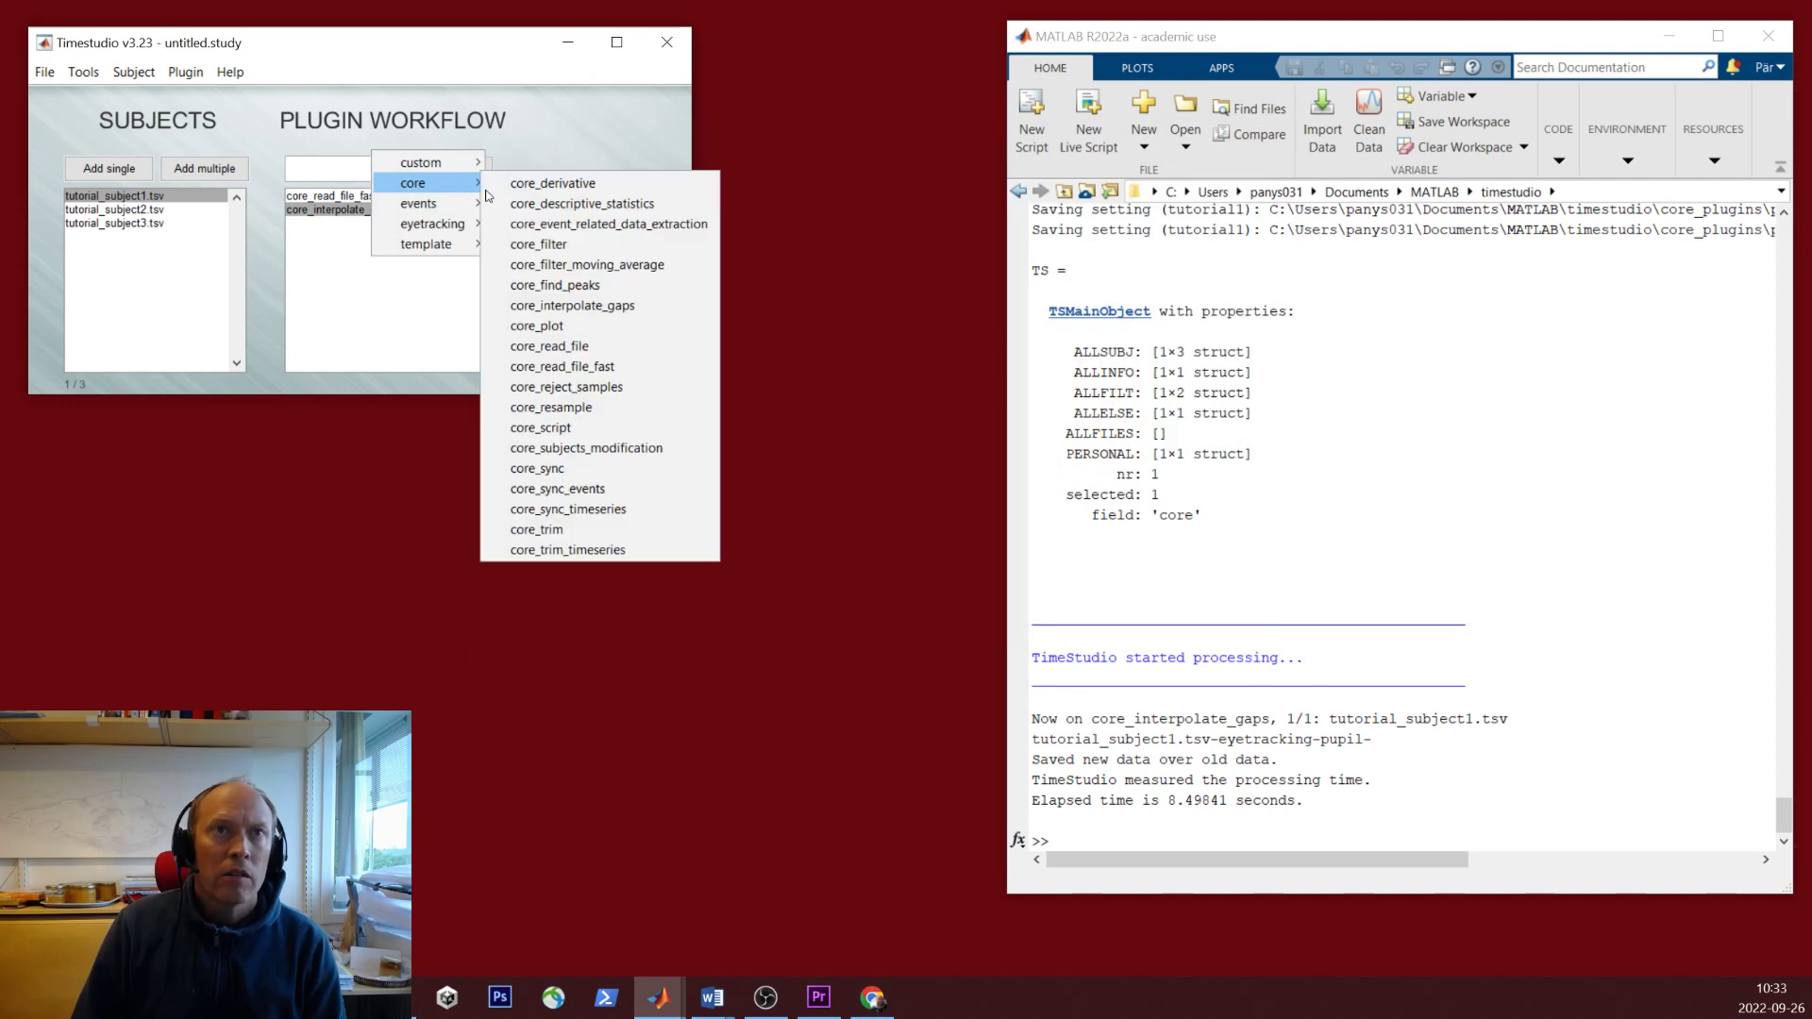
click(605, 329)
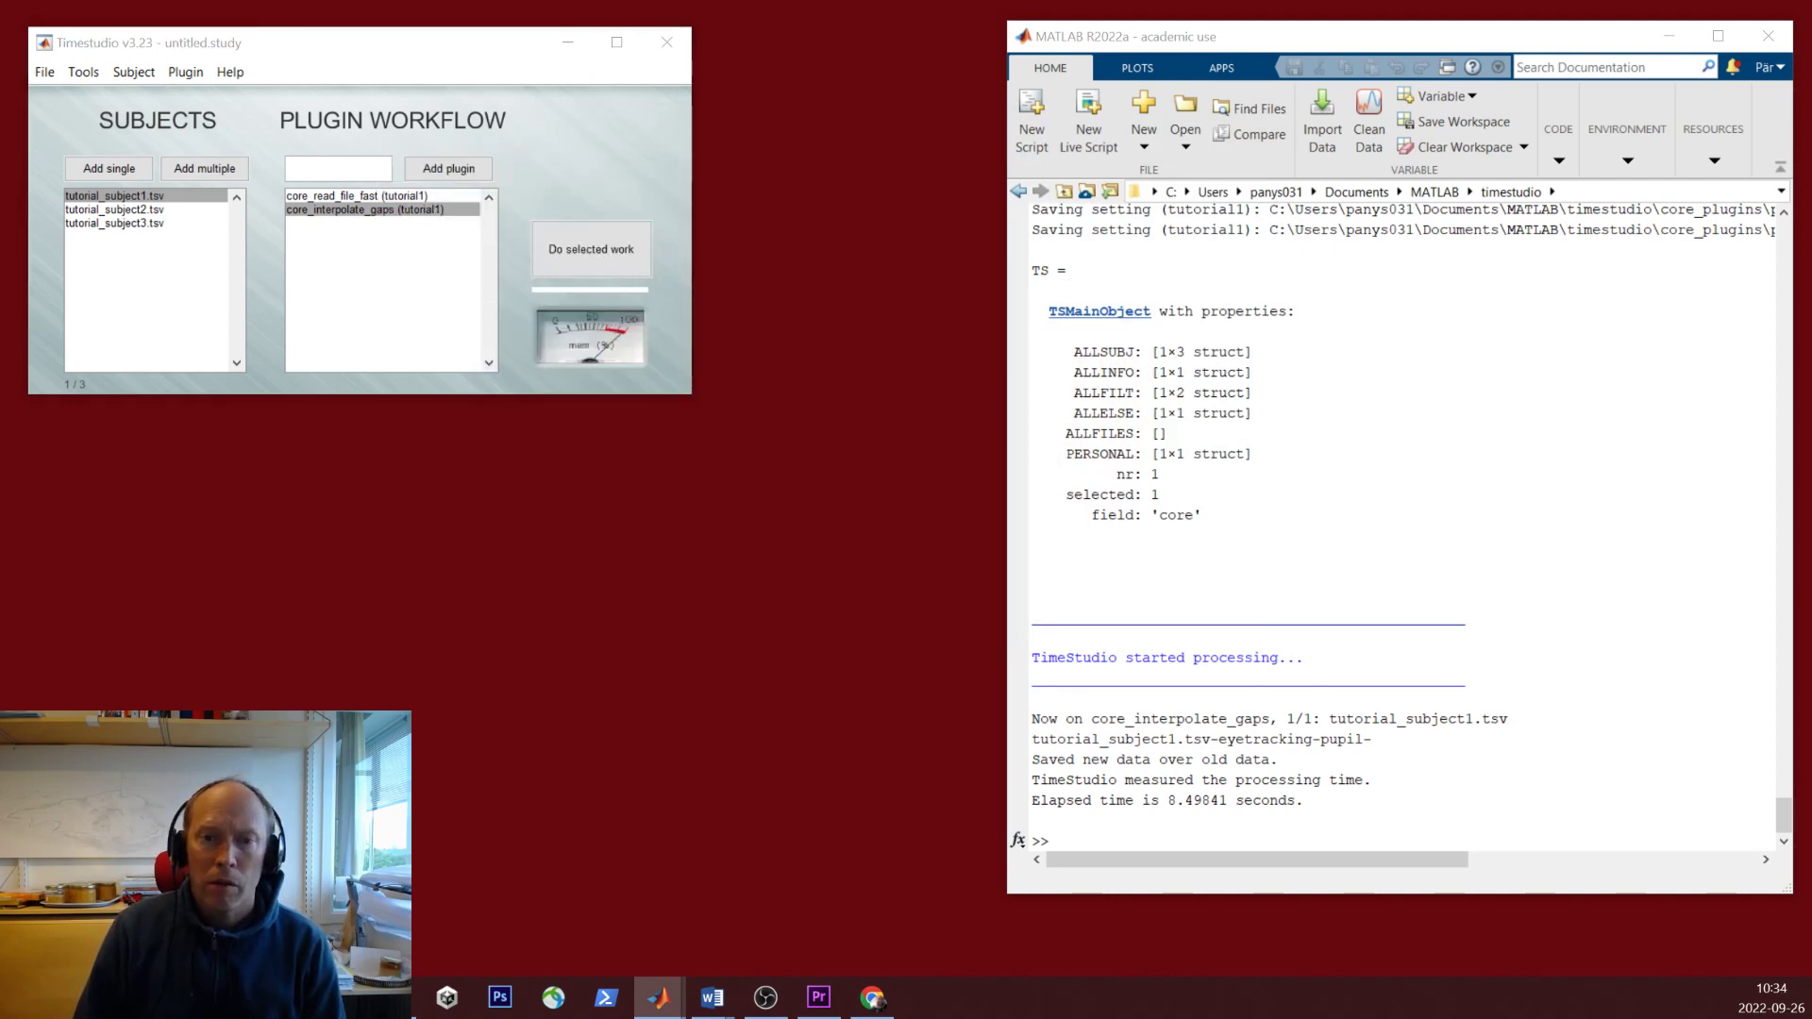
drag(708, 229, 776, 210)
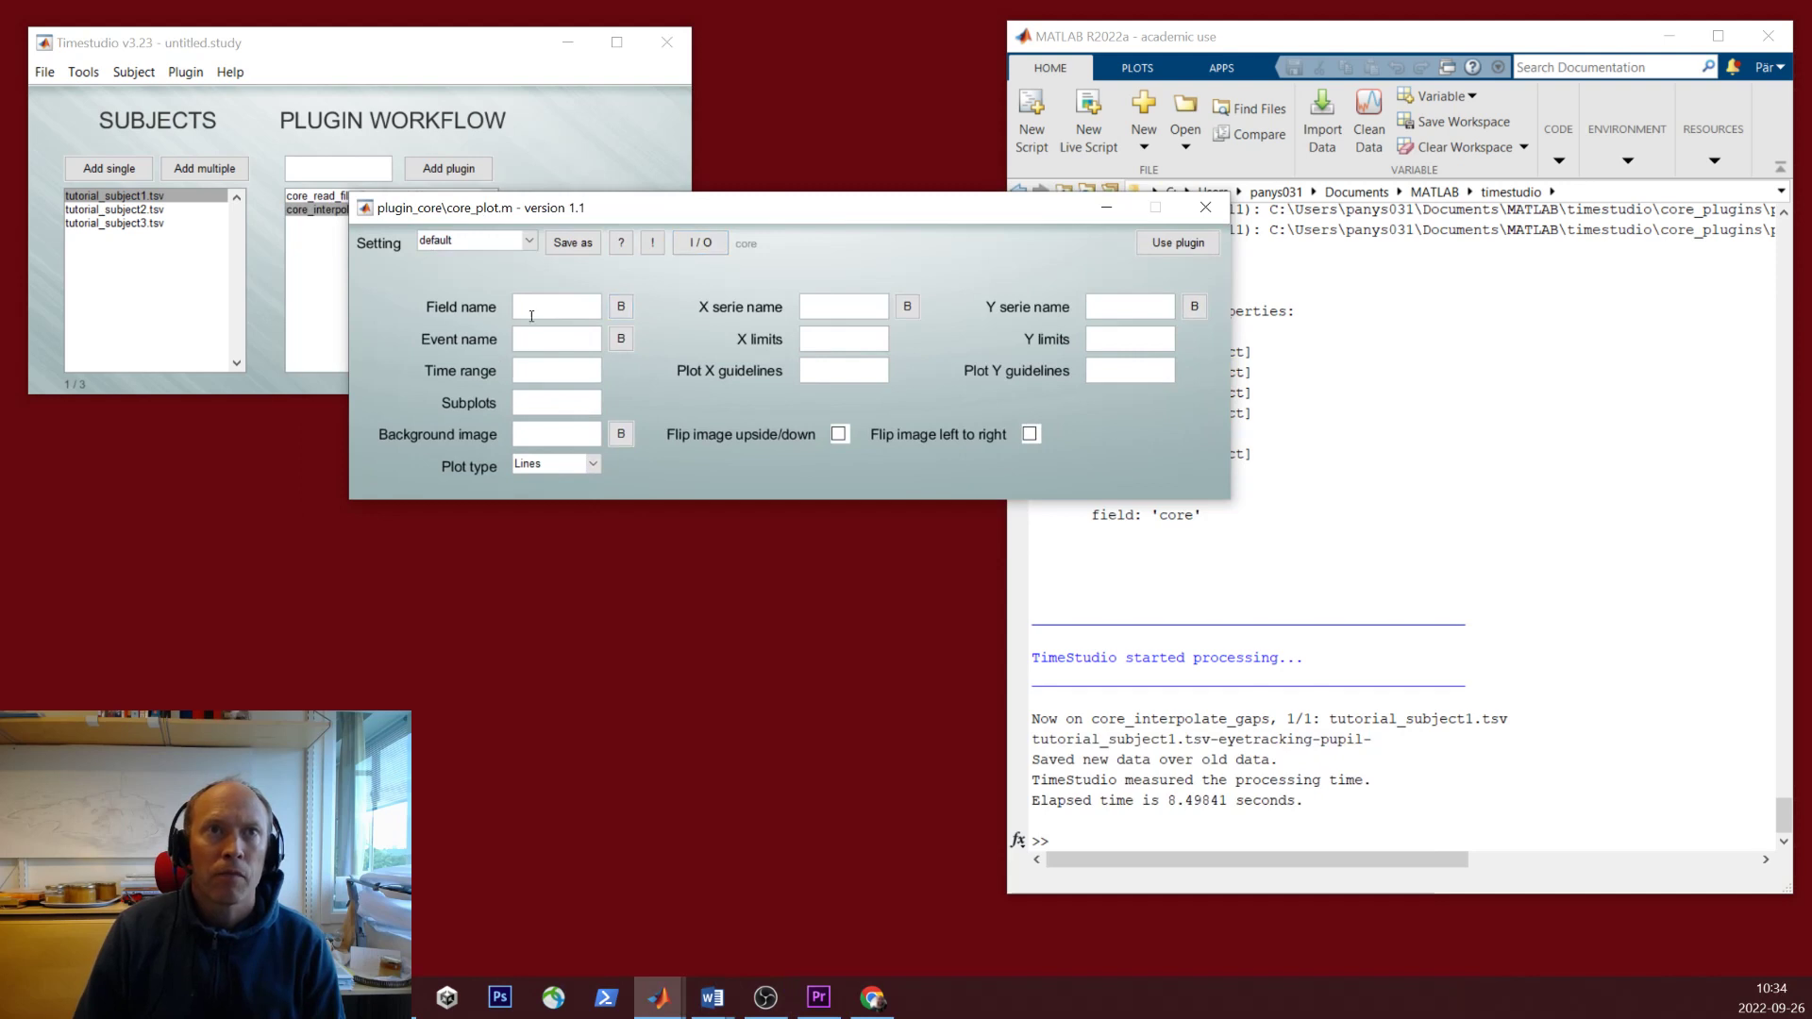
click(562, 317)
text(eyetracking)
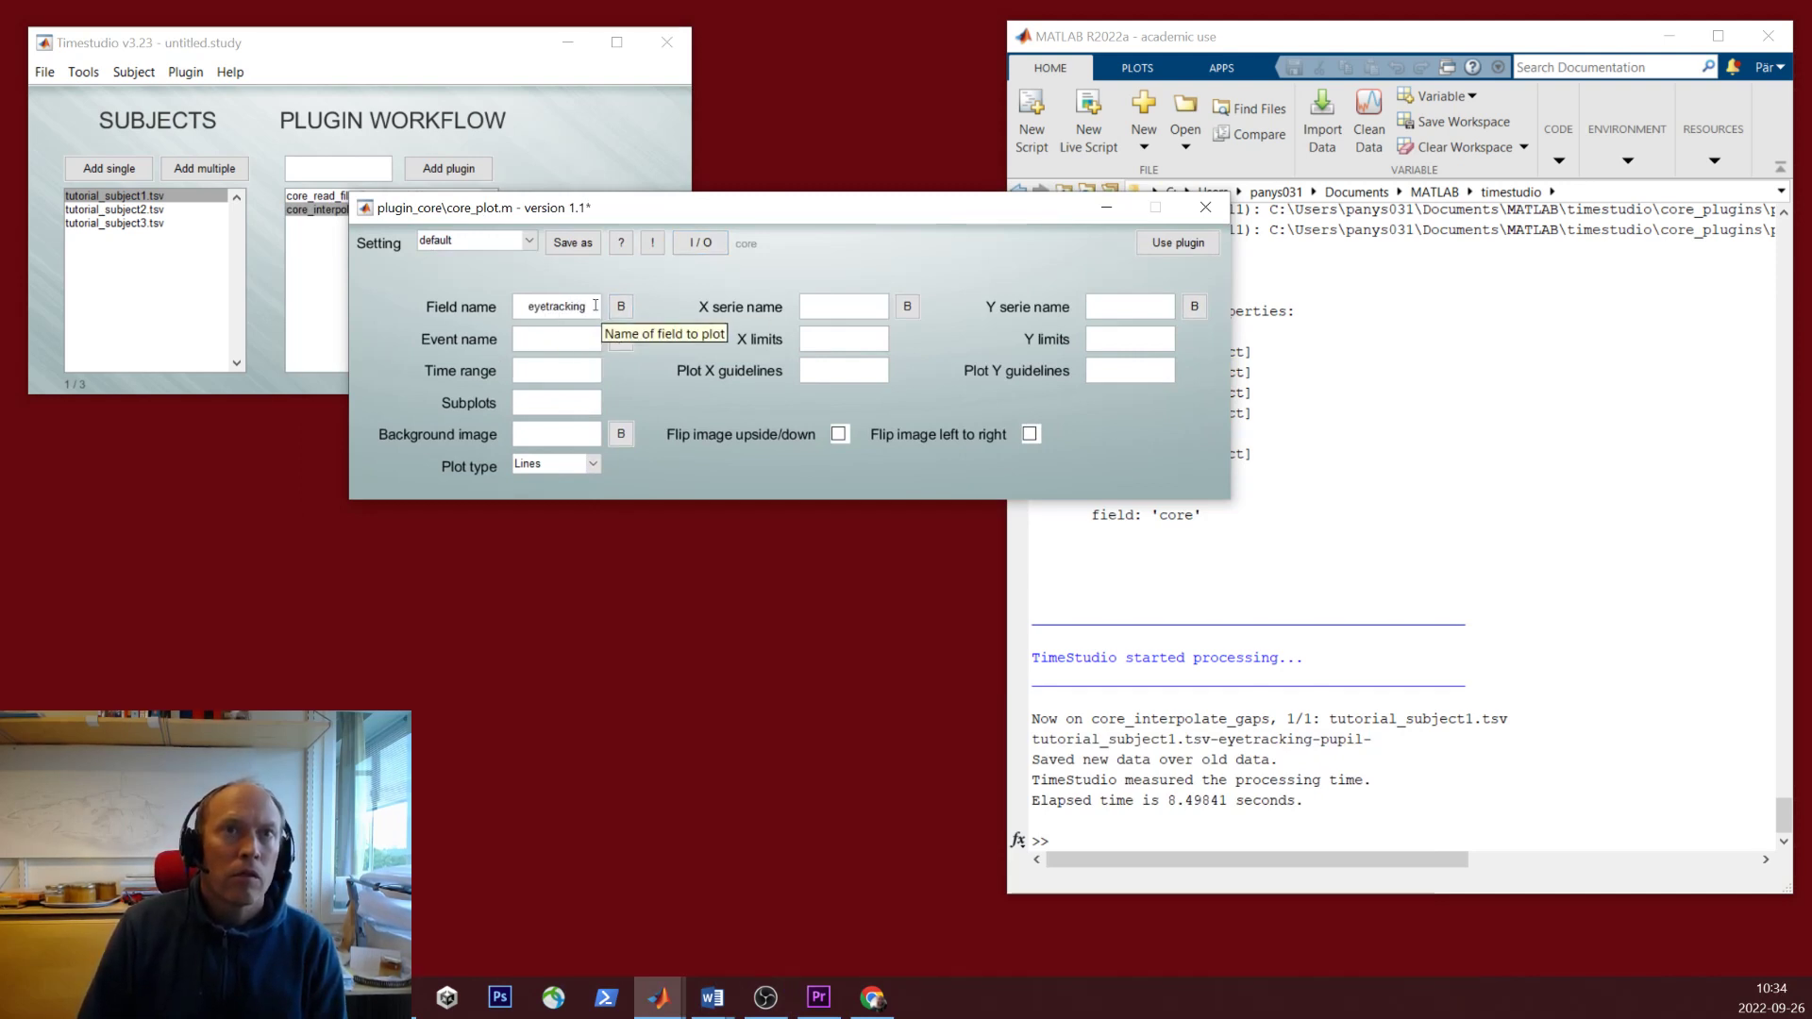
click(878, 311)
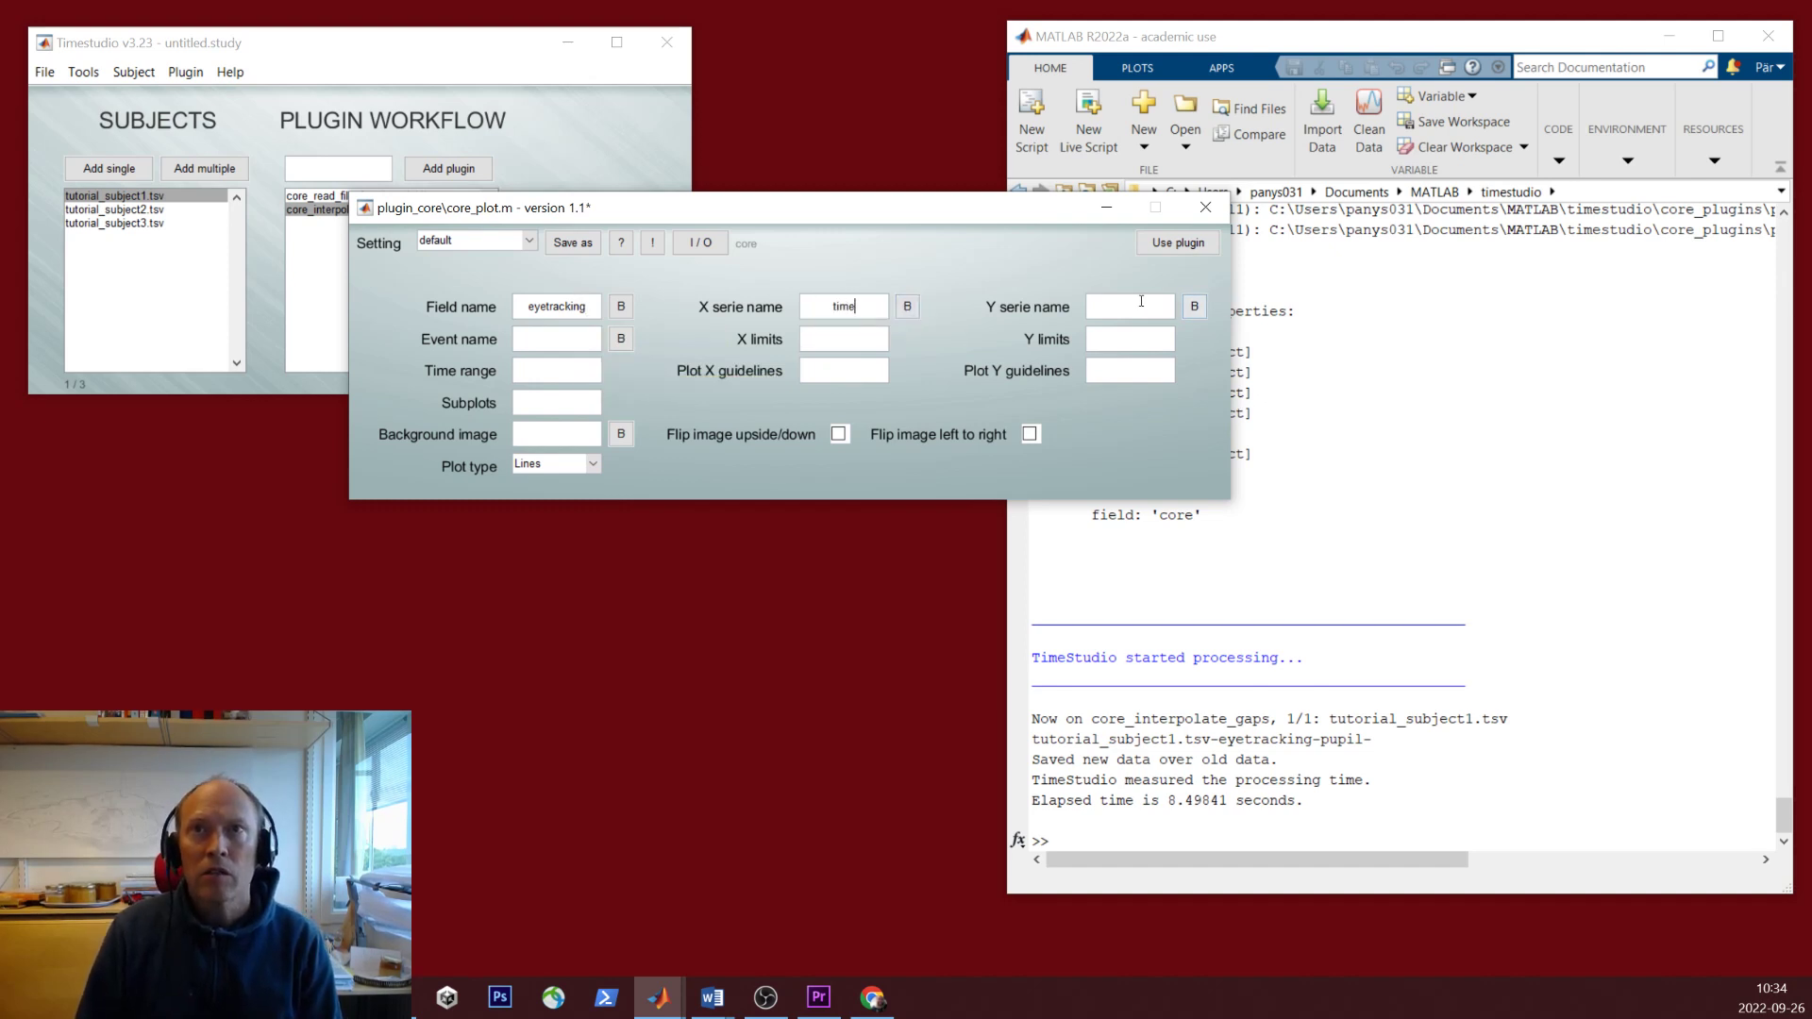
text(pupil)
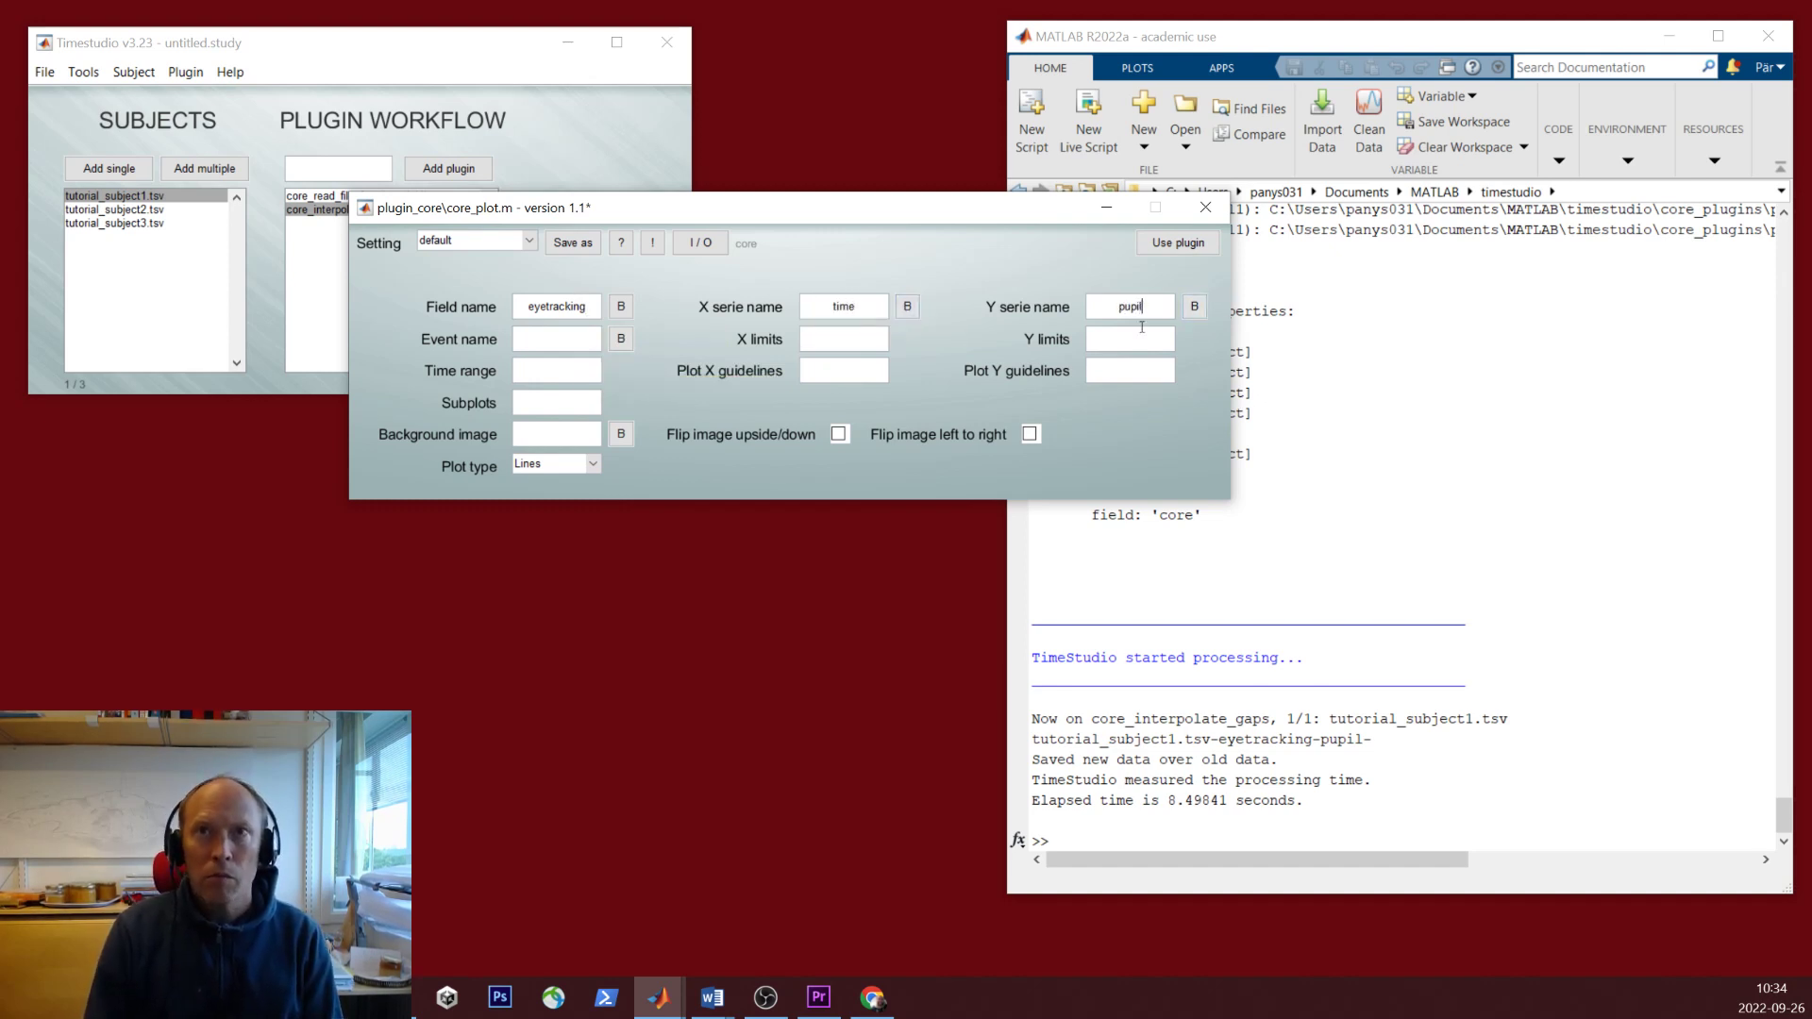
click(593, 463)
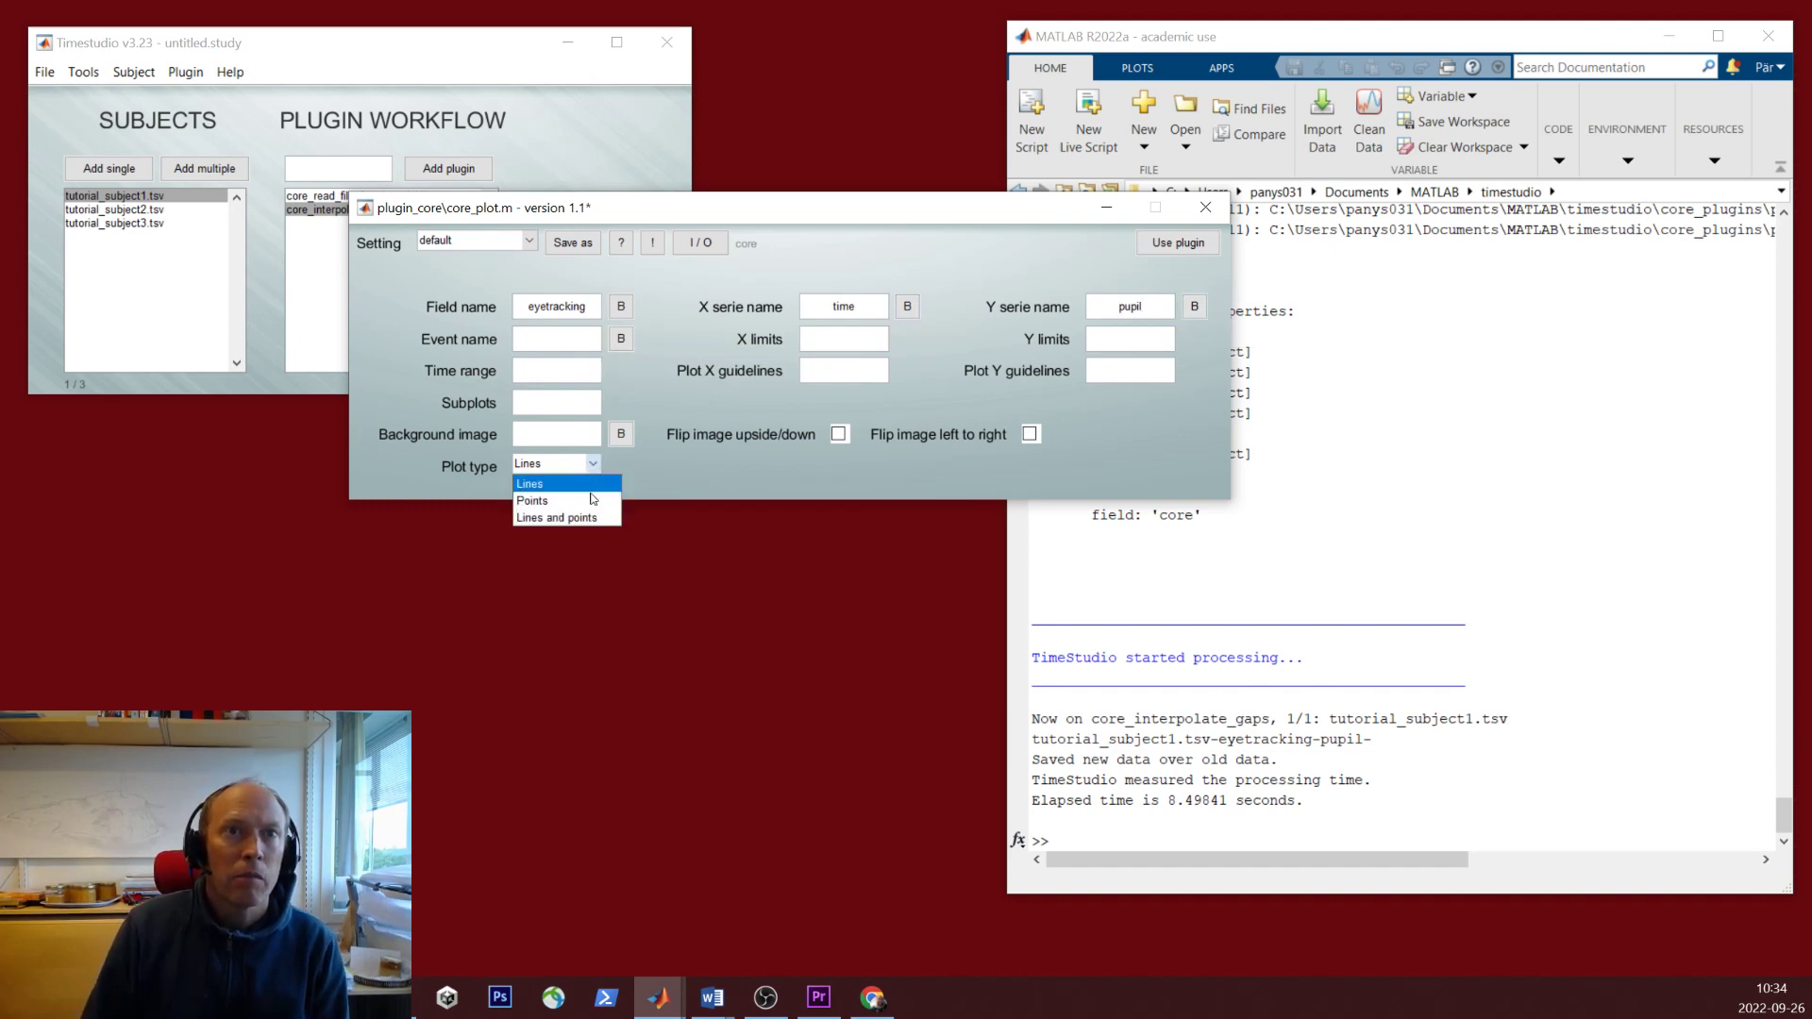
click(564, 524)
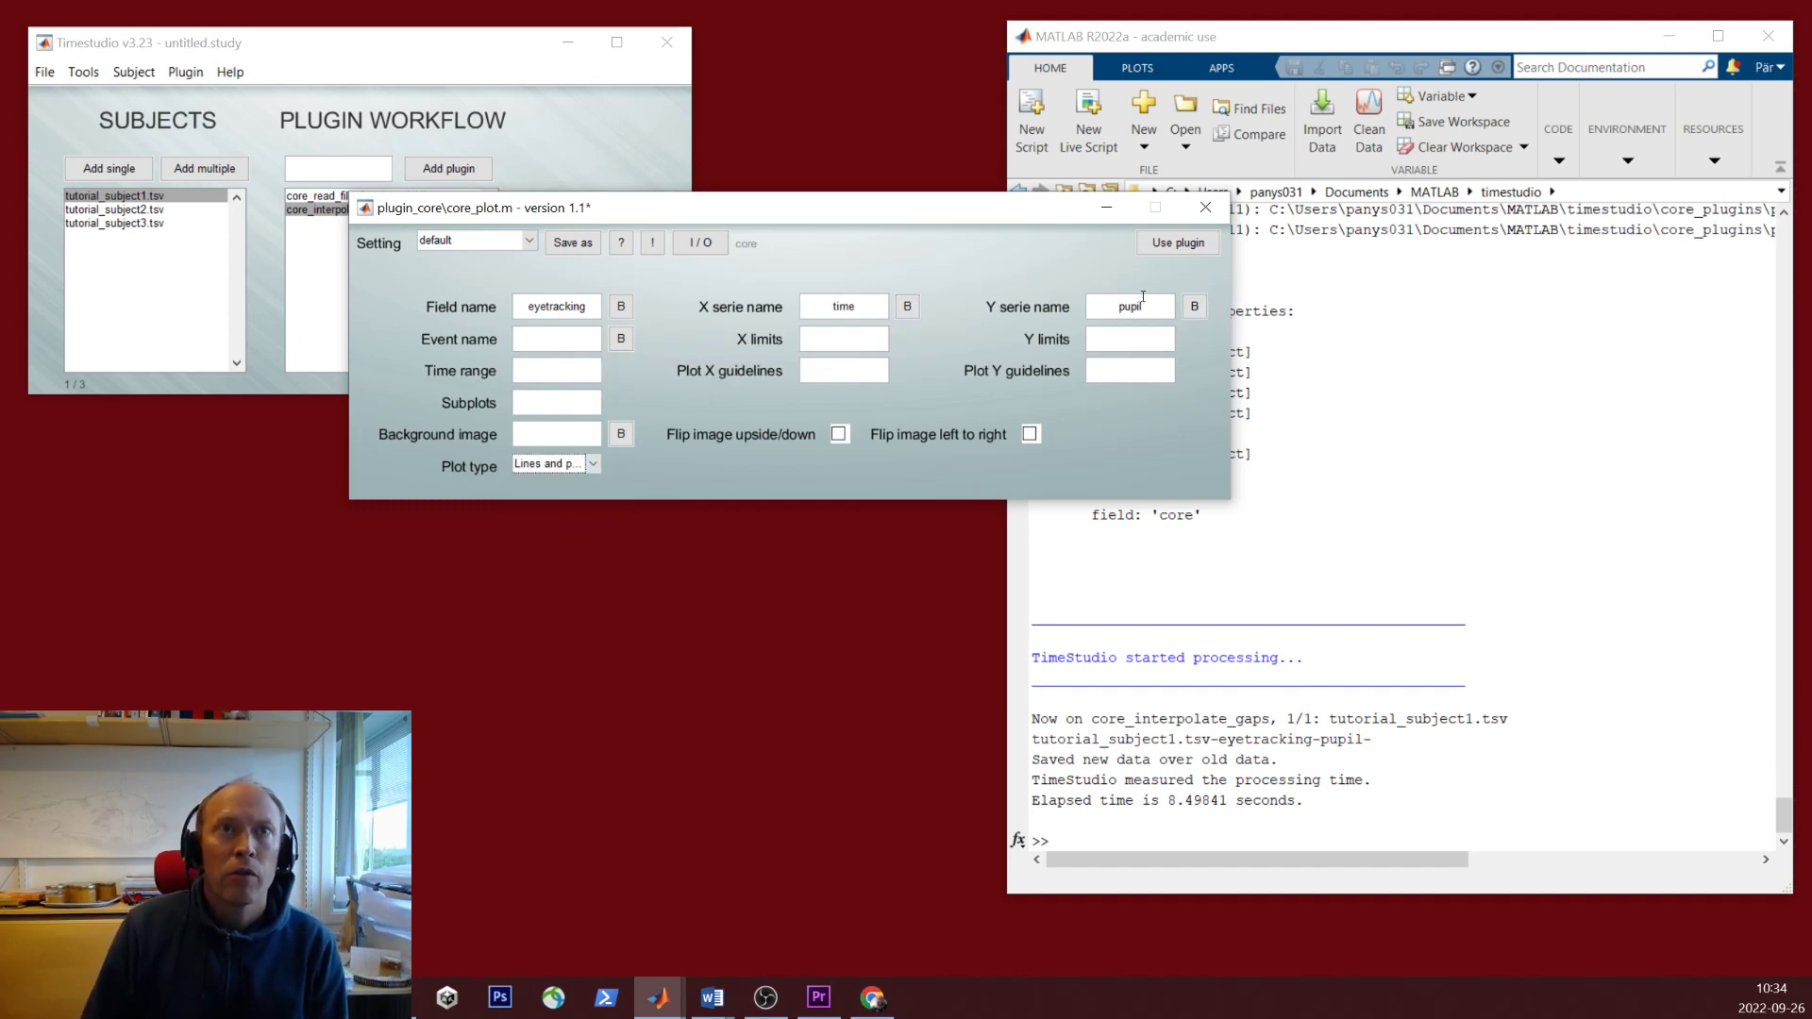
- Save the plot settings as tutorial1 and add the plot step, running it
click(1178, 242)
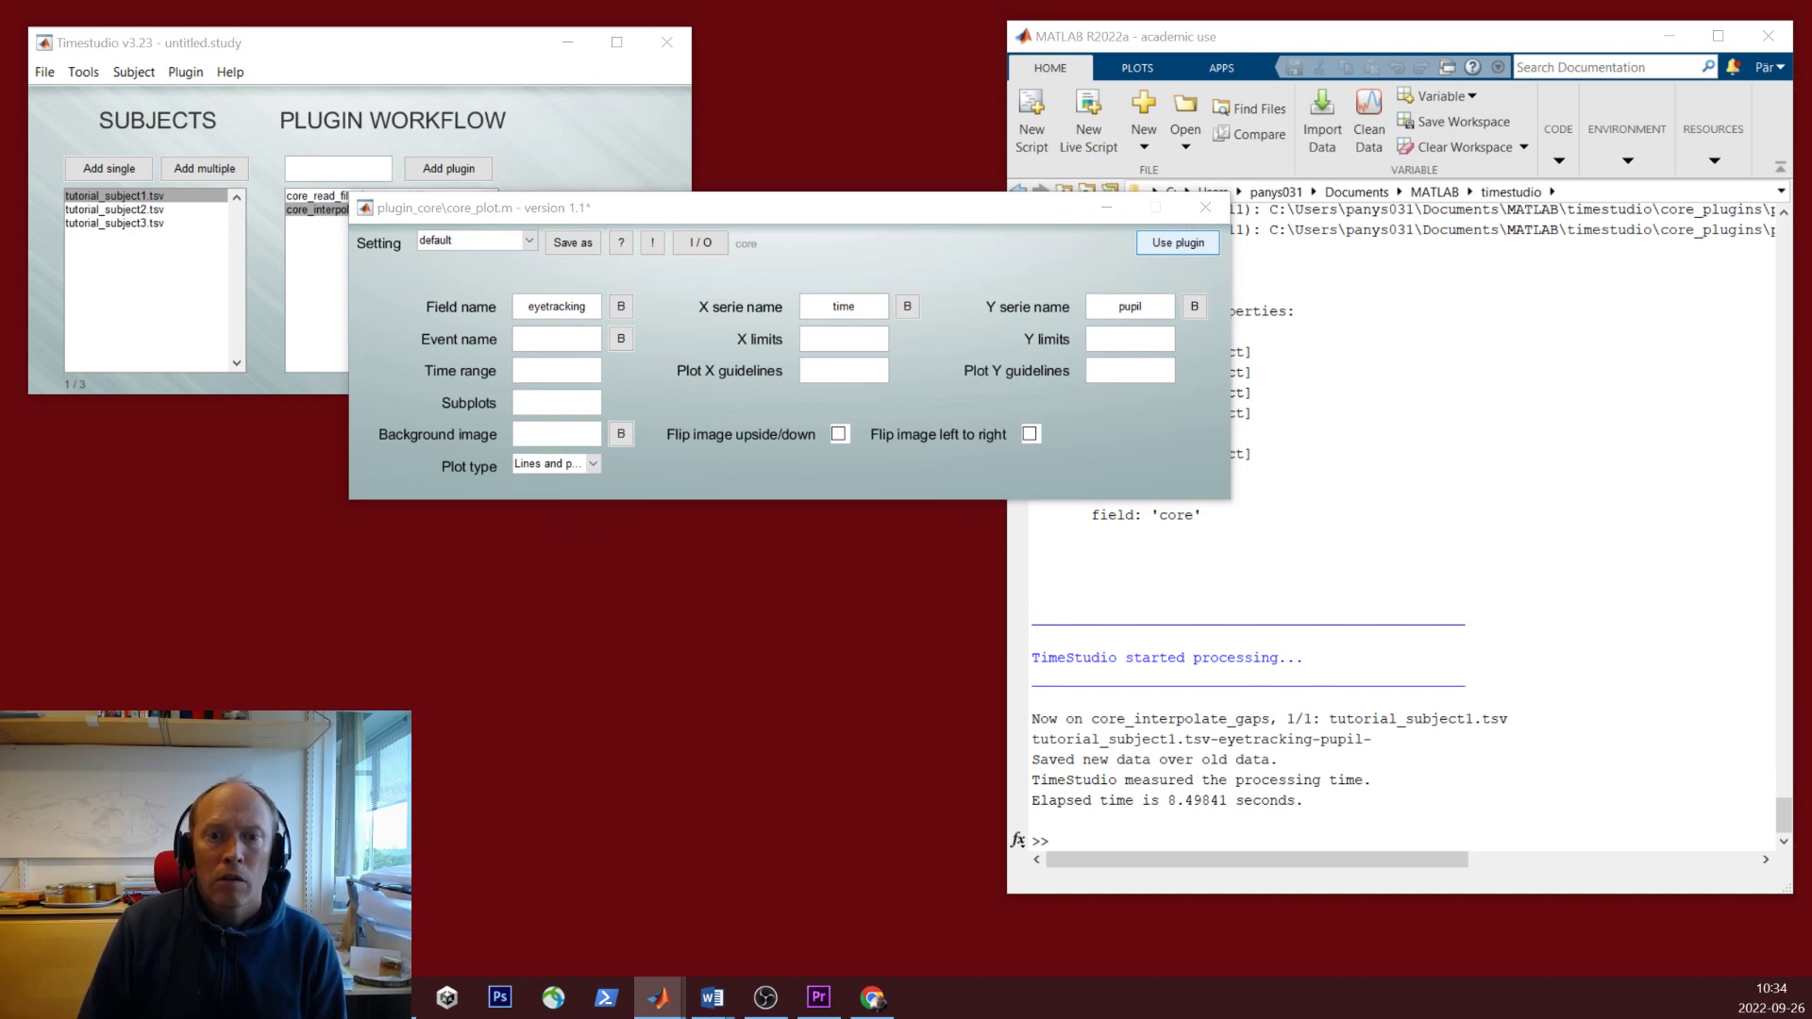
drag(189, 849, 739, 651)
text(tuto)
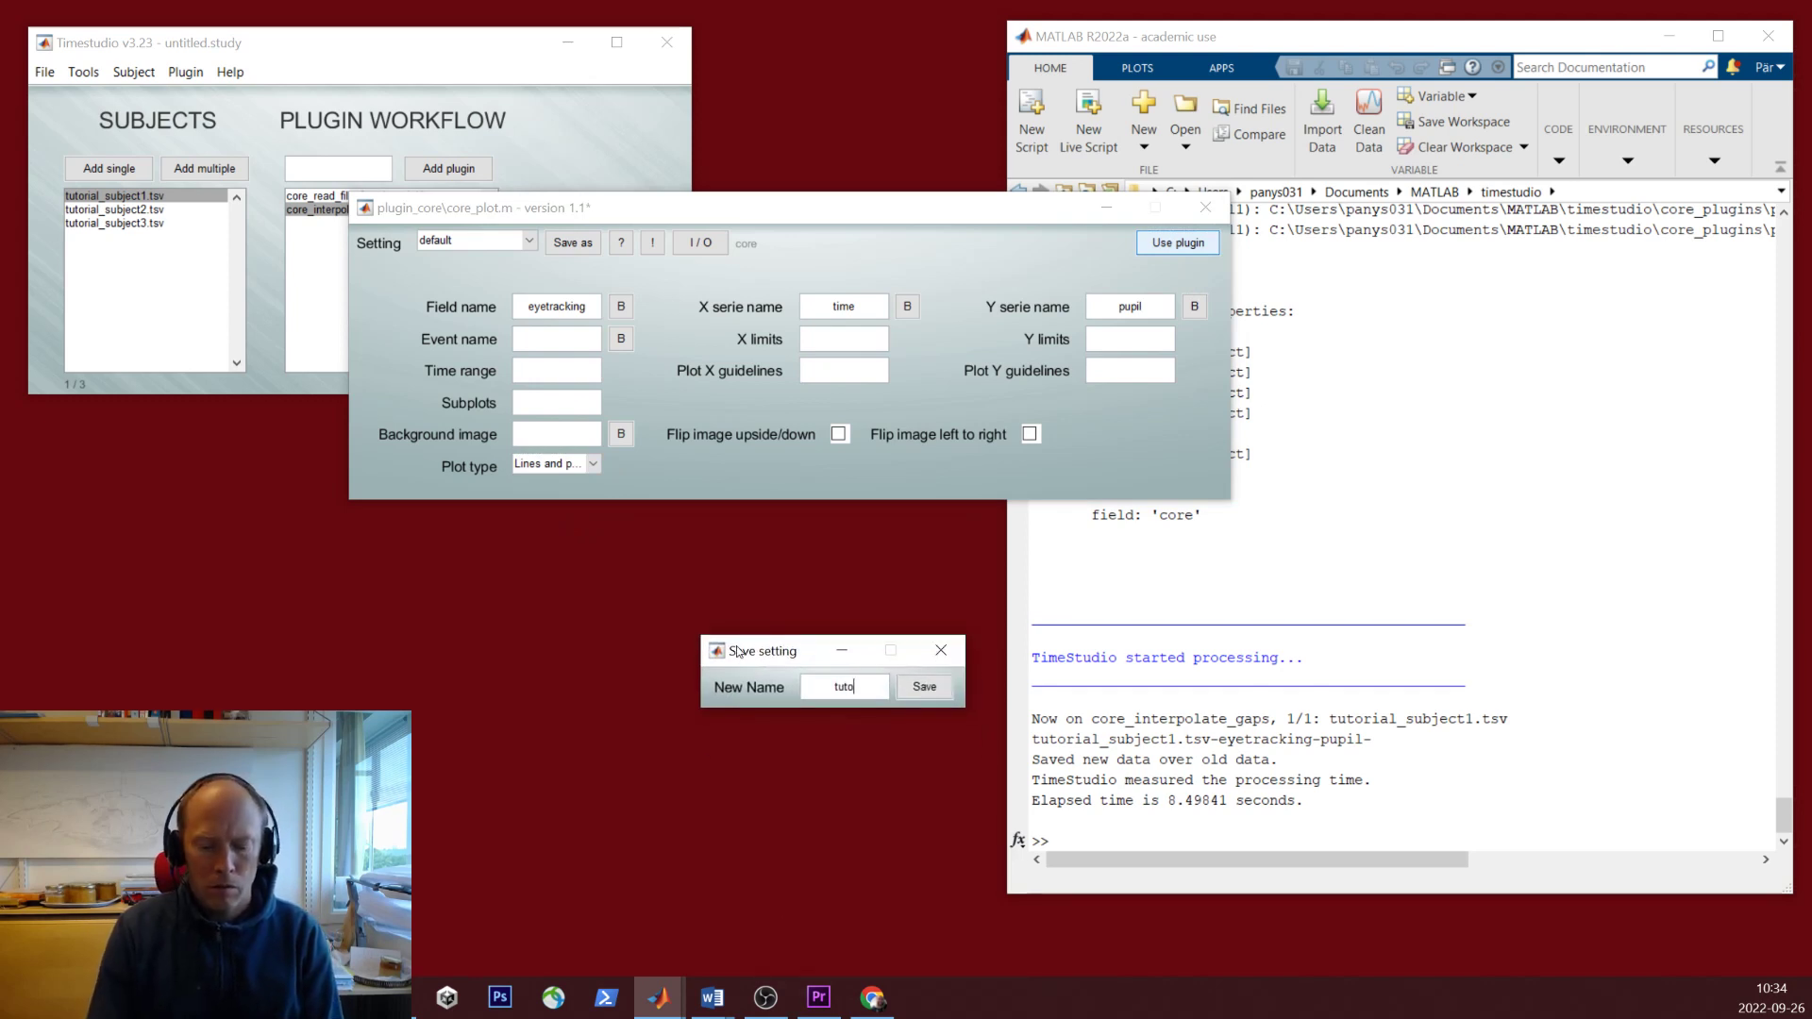
text(rial1)
key(Return)
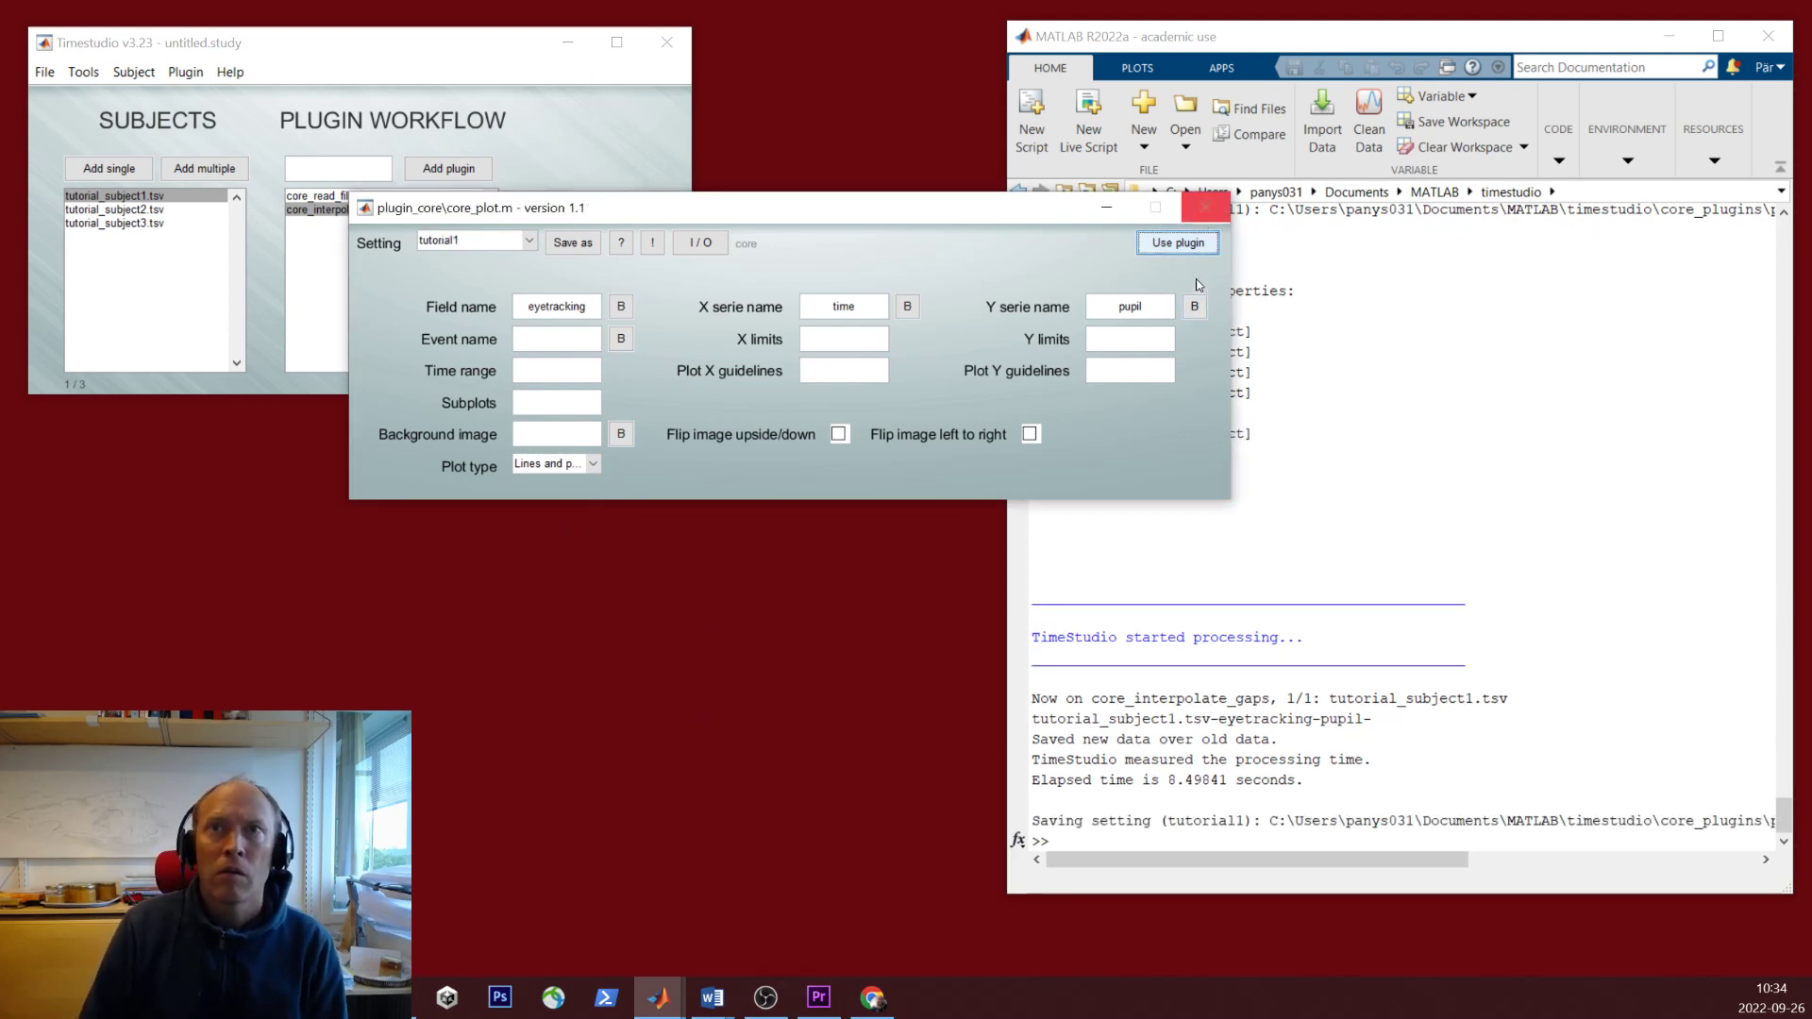
click(1184, 243)
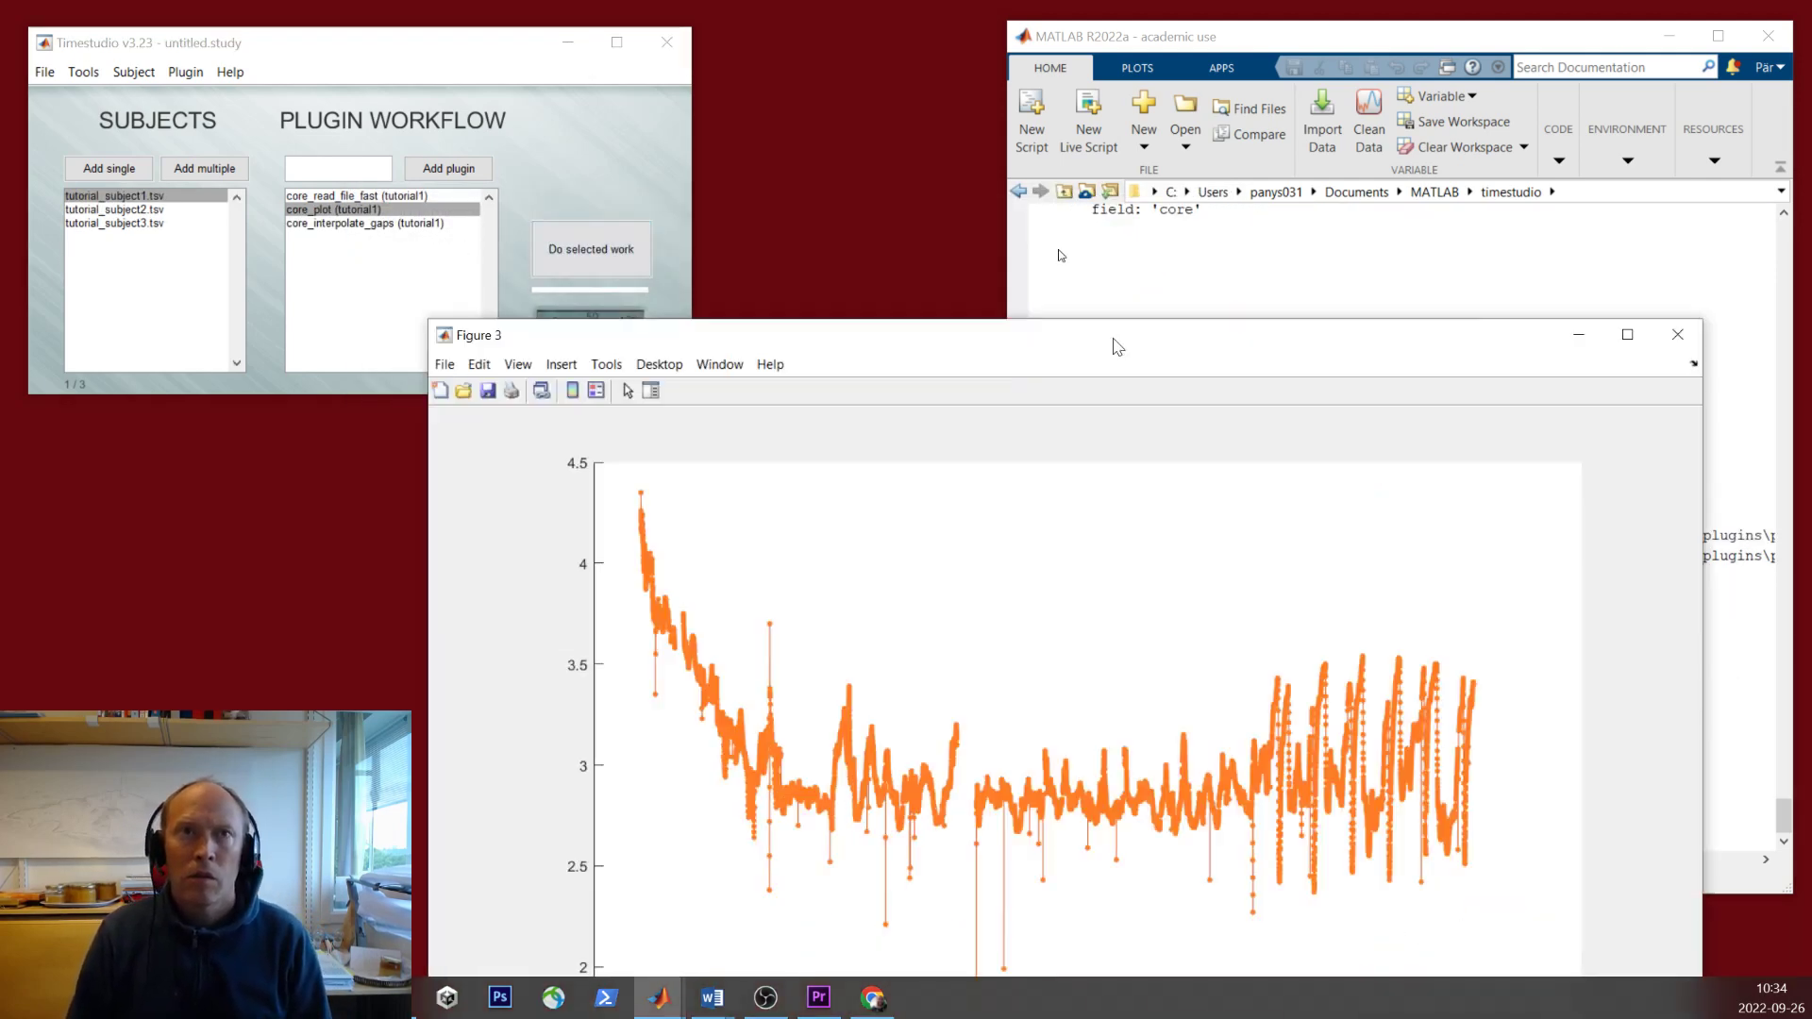
drag(1116, 343, 959, 53)
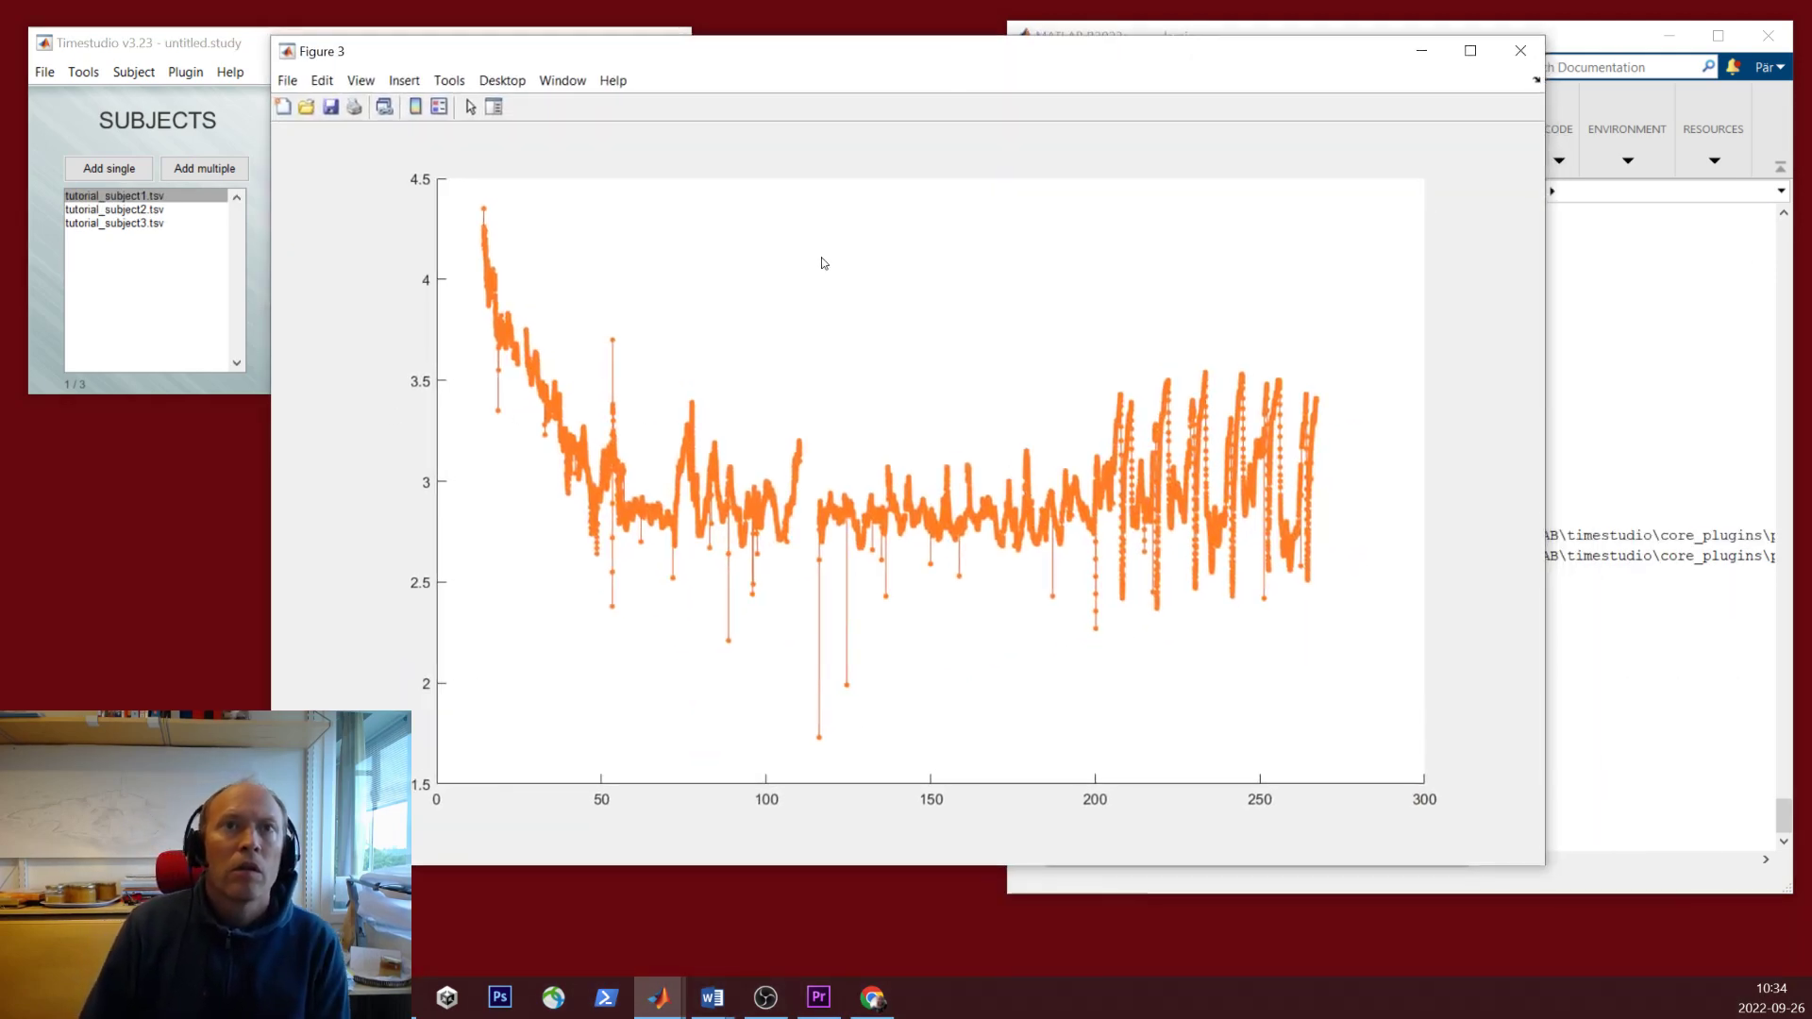
click(1370, 168)
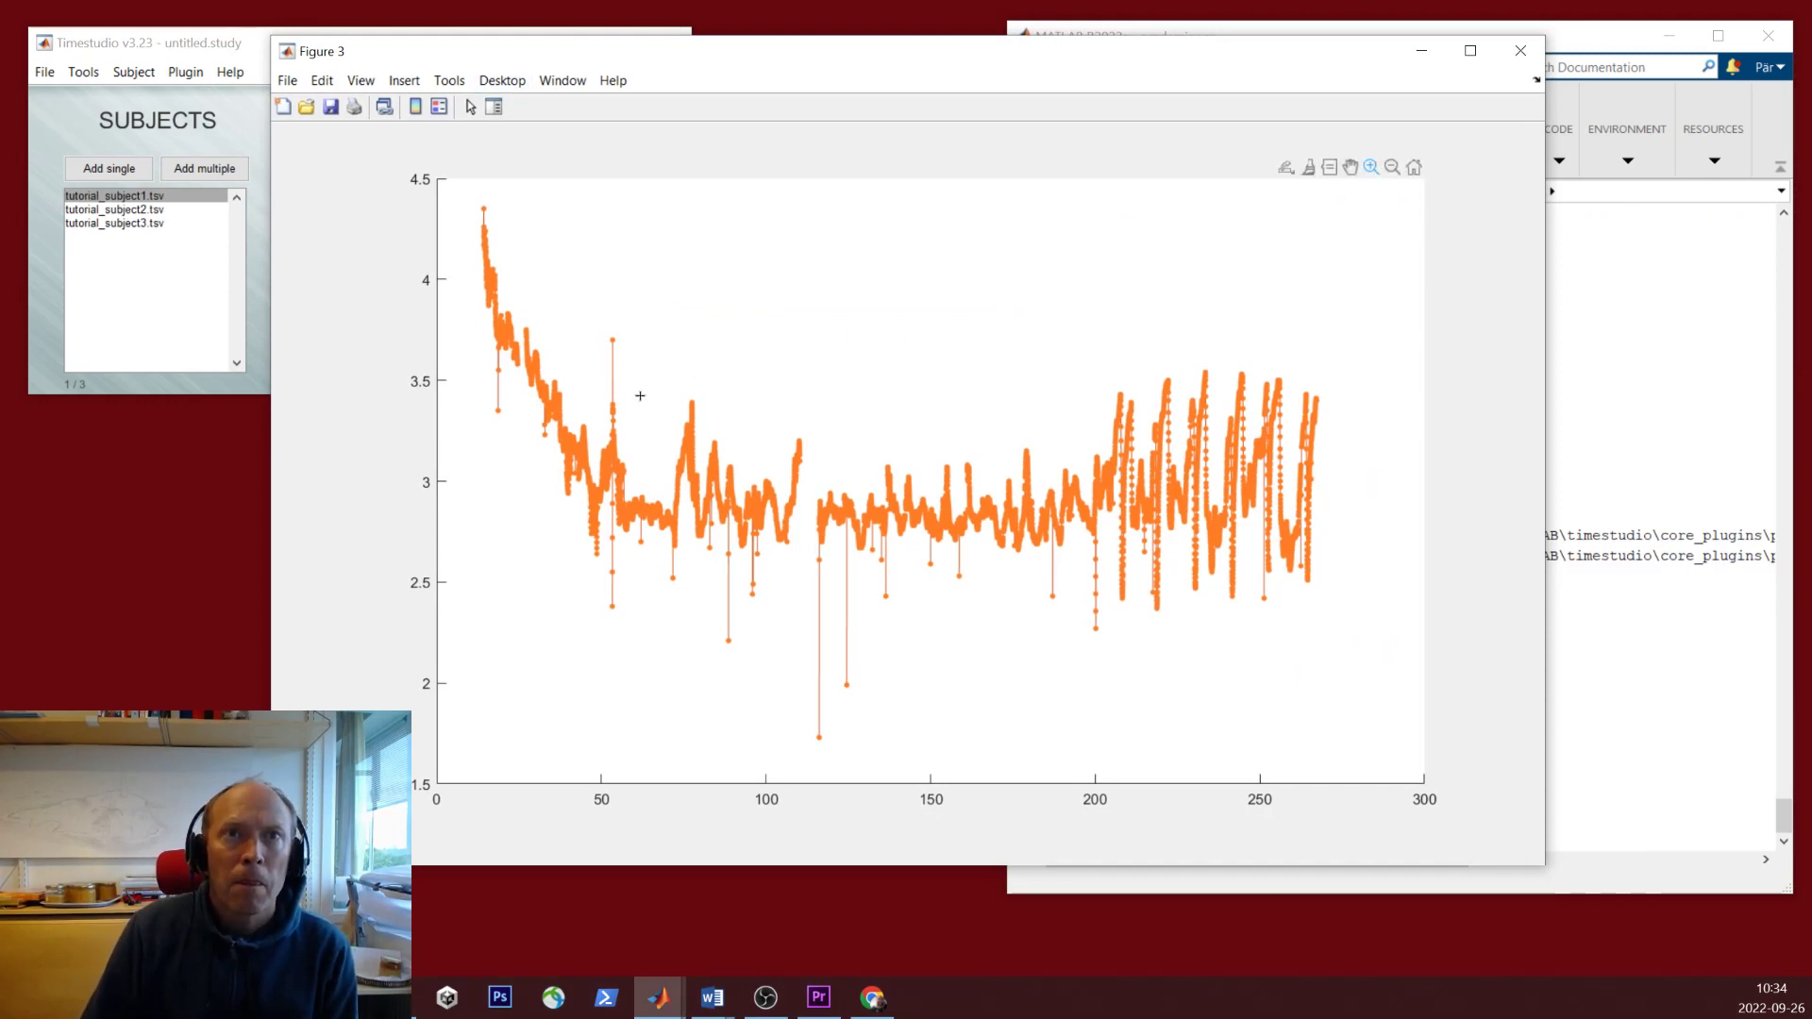
drag(663, 385, 720, 597)
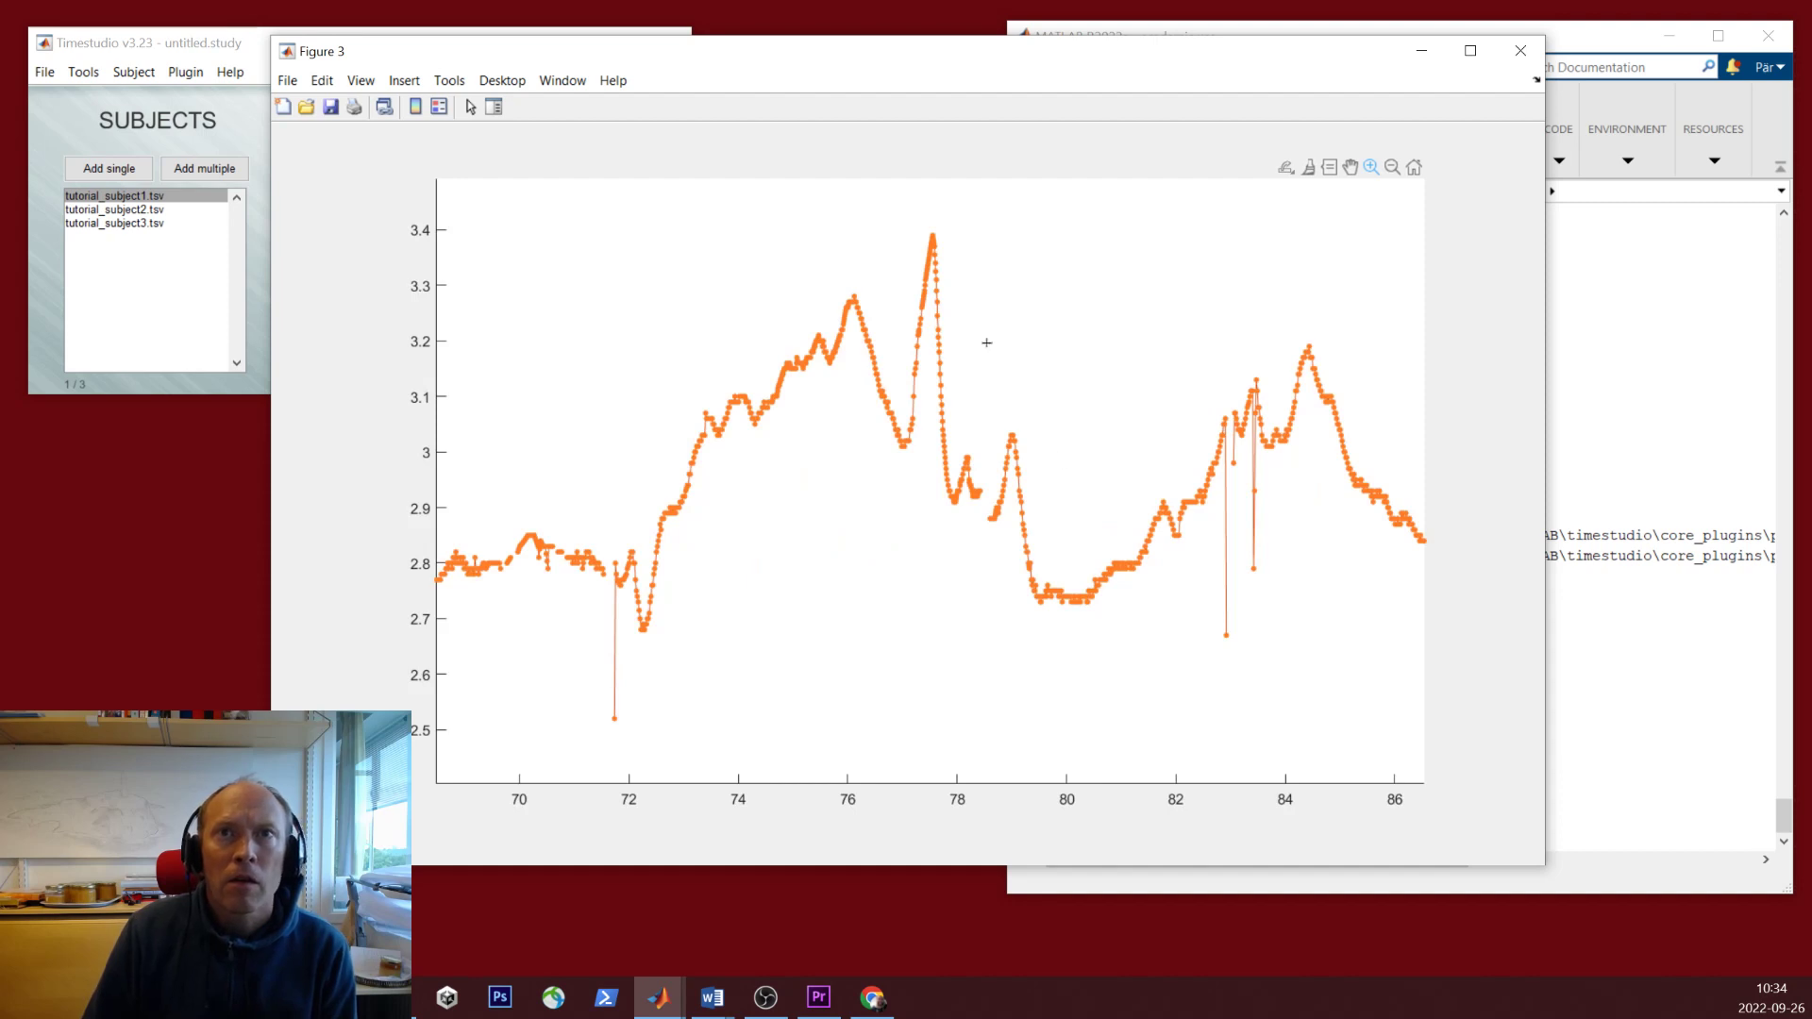
drag(756, 195, 1075, 595)
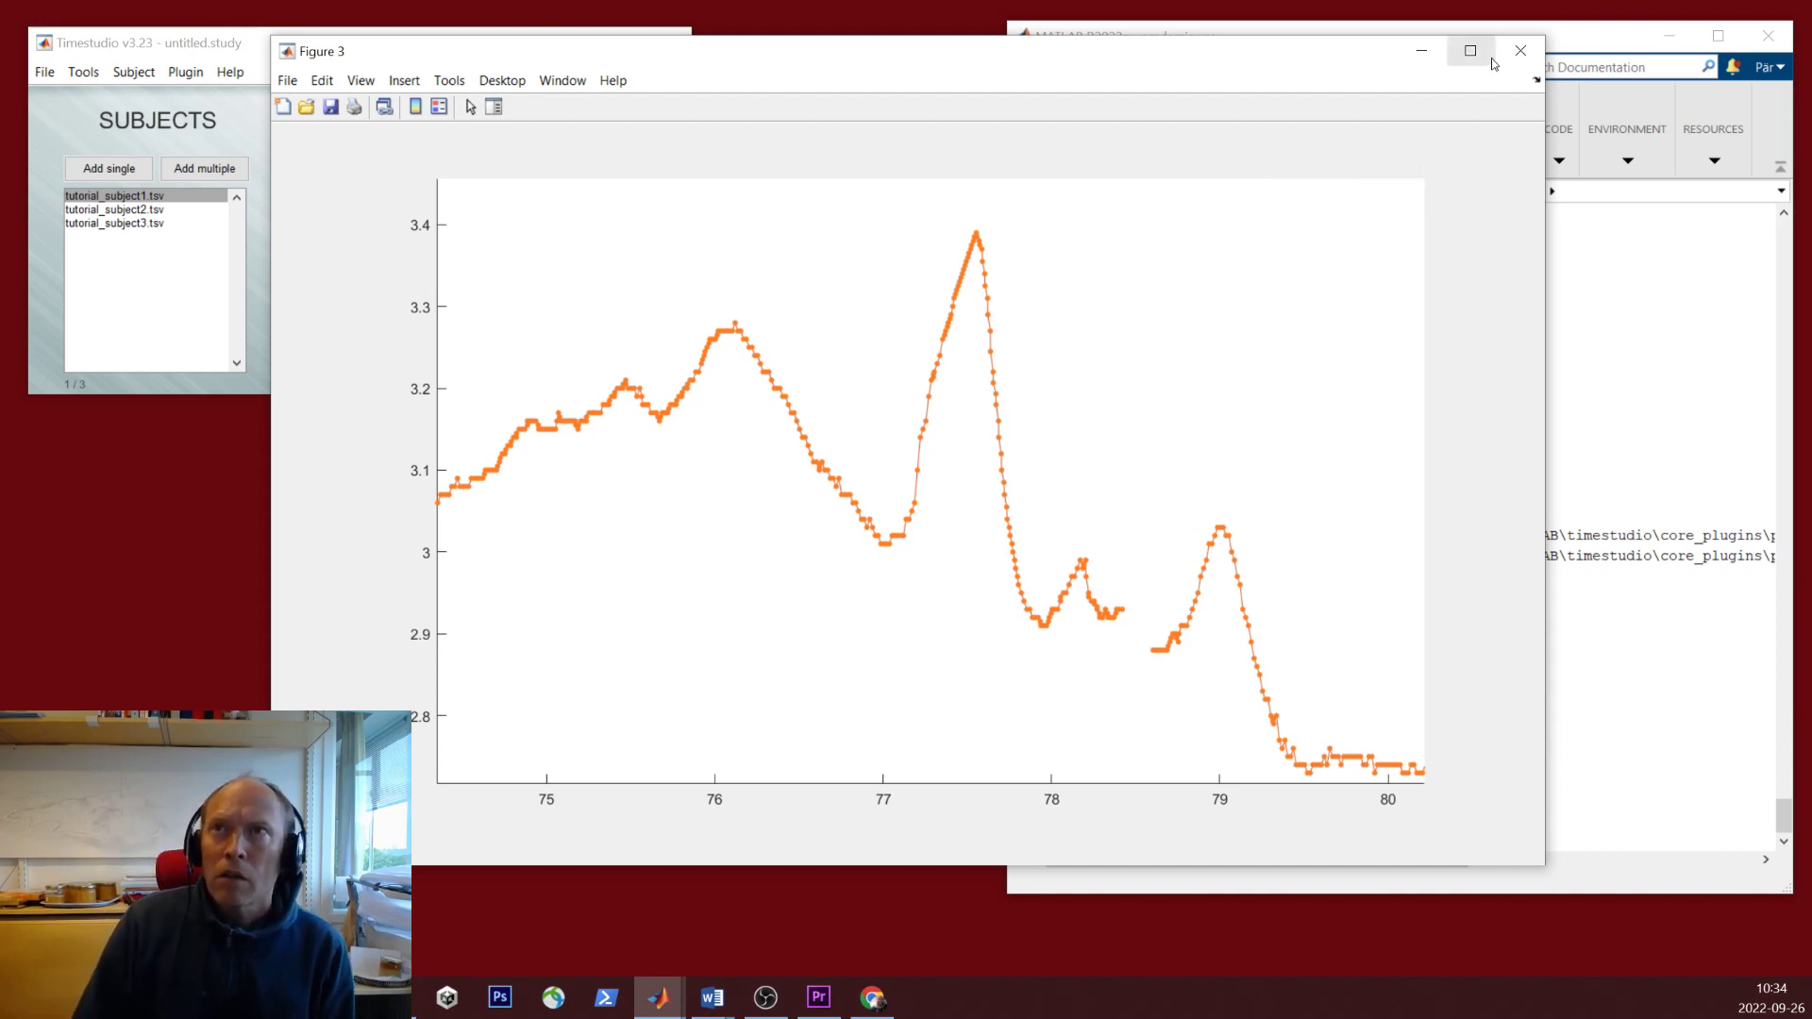
click(1521, 51)
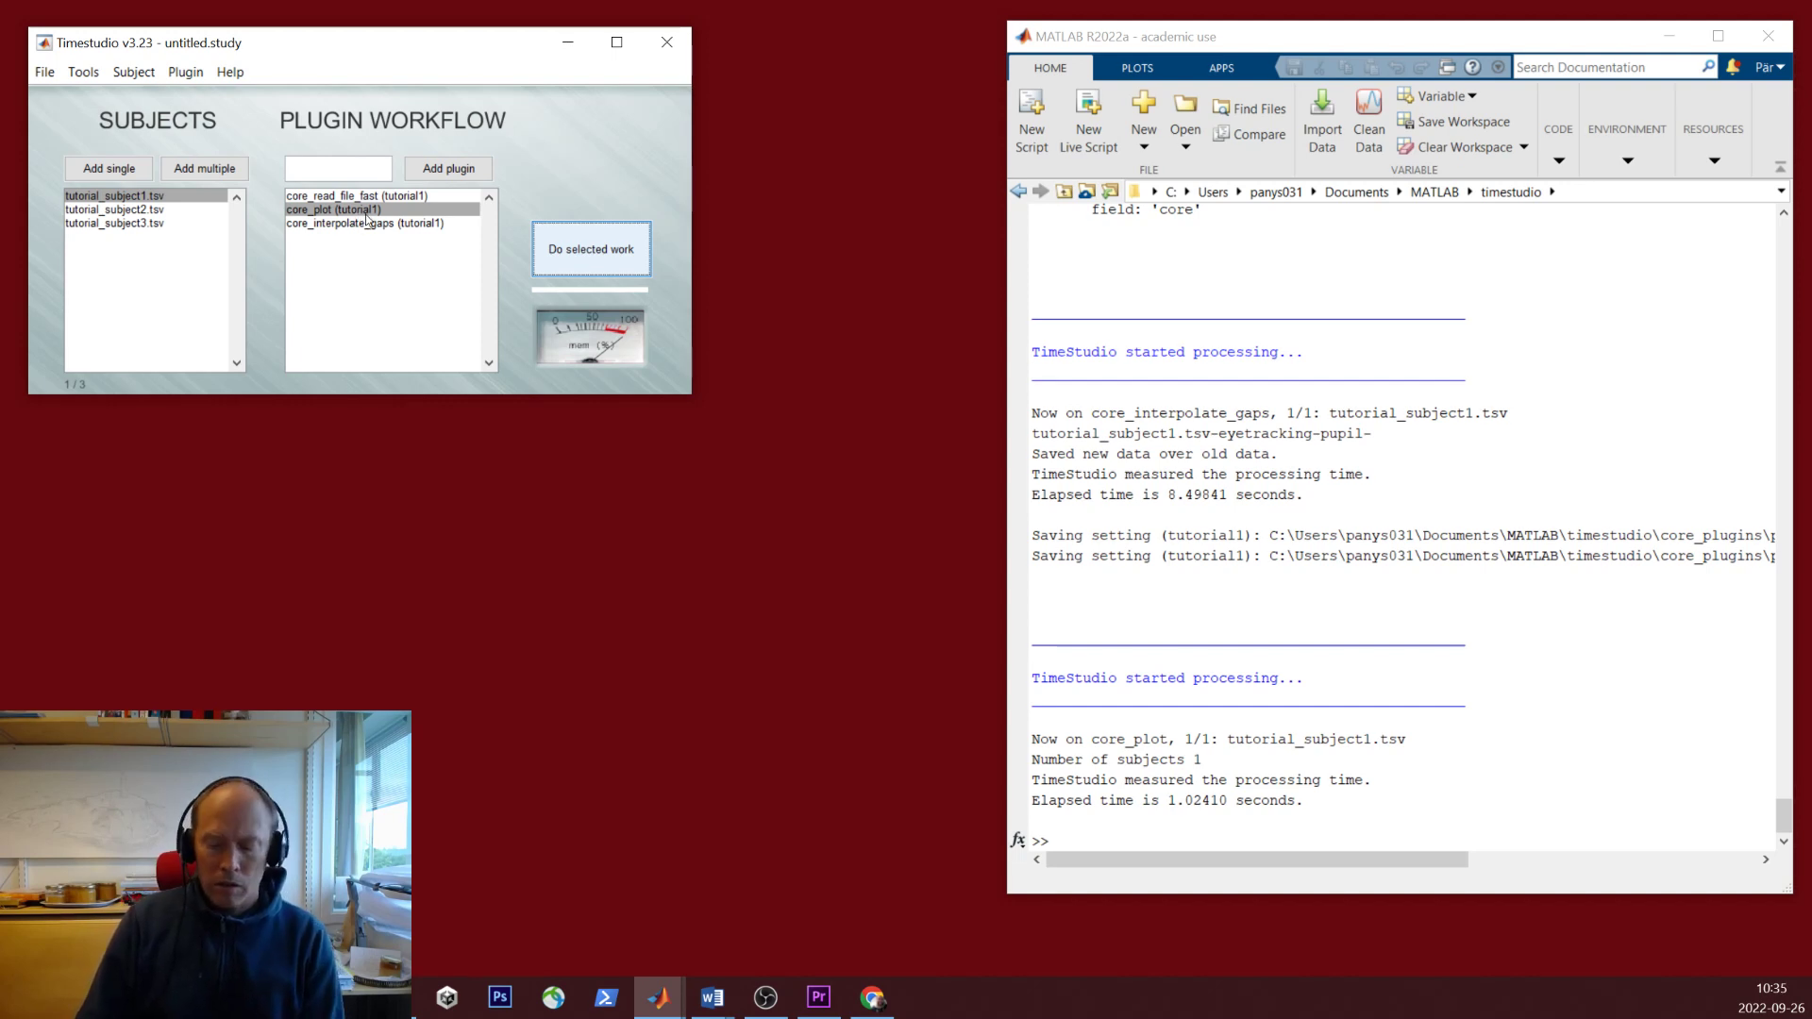
- Delete core_plot from the workflow, then run read and interpolate on all three subjects
click(394, 207)
key(Delete)
click(174, 207)
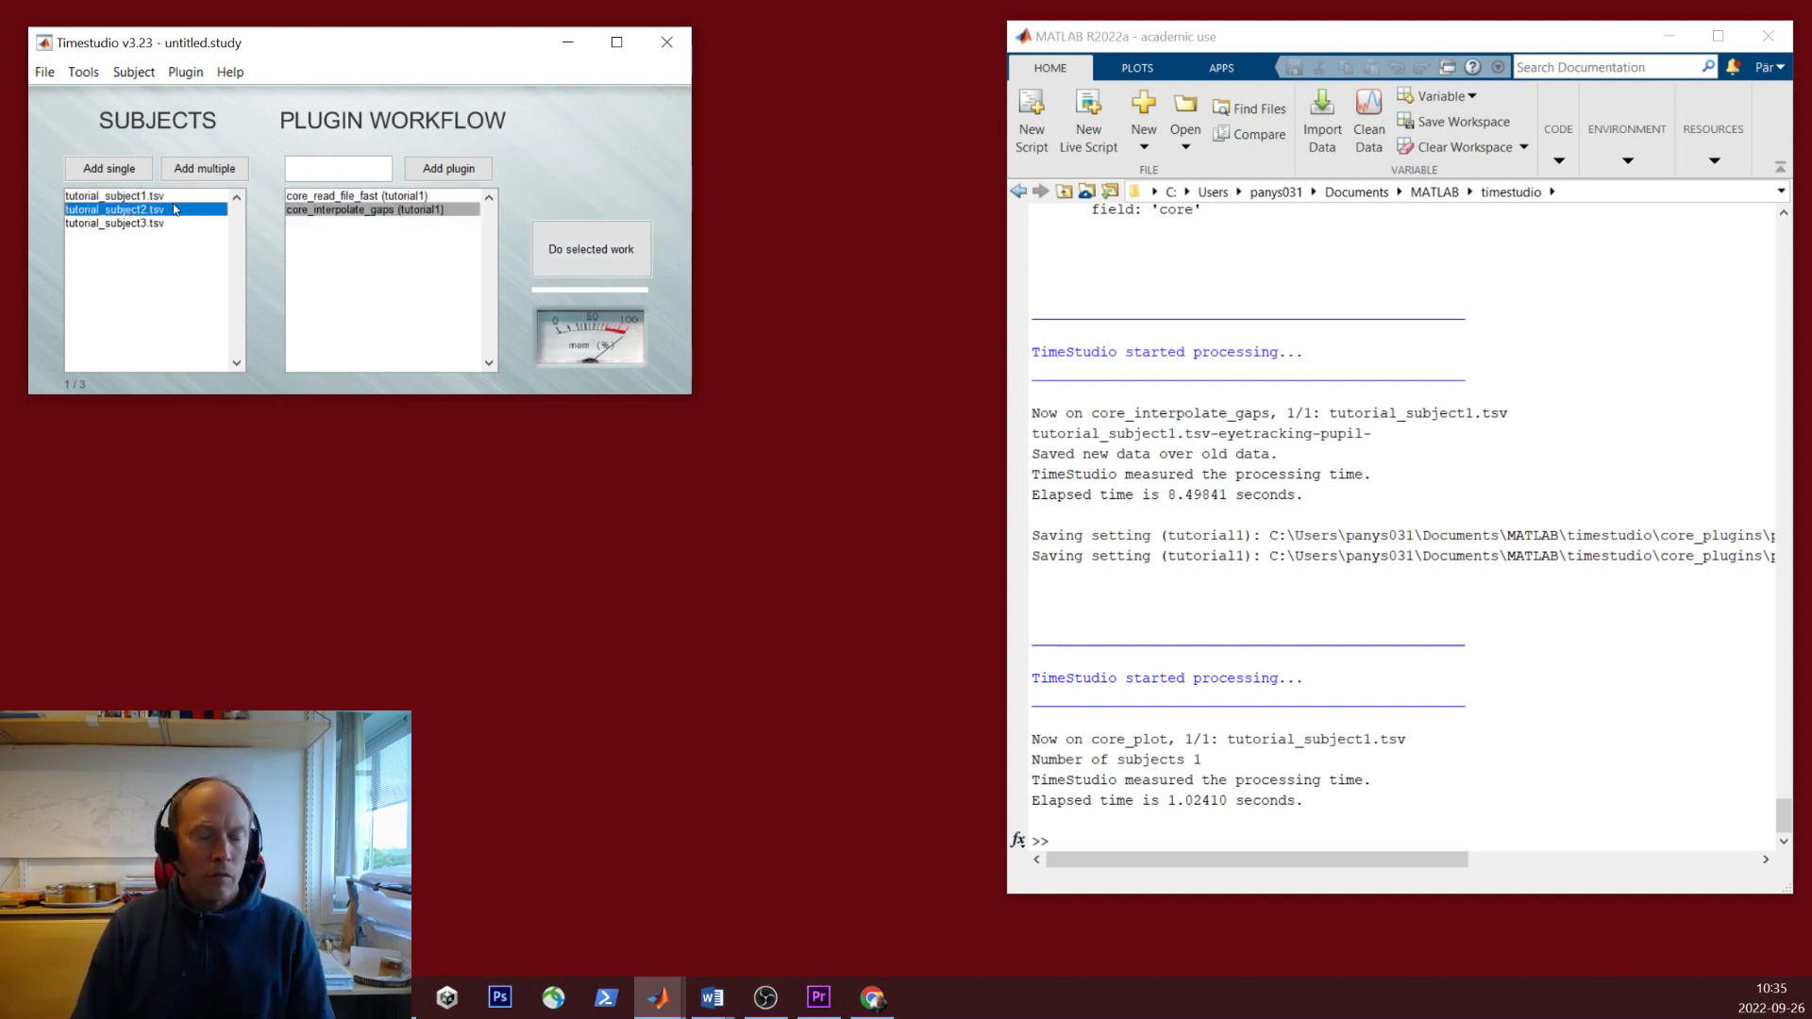
key(ctrl+a)
click(394, 197)
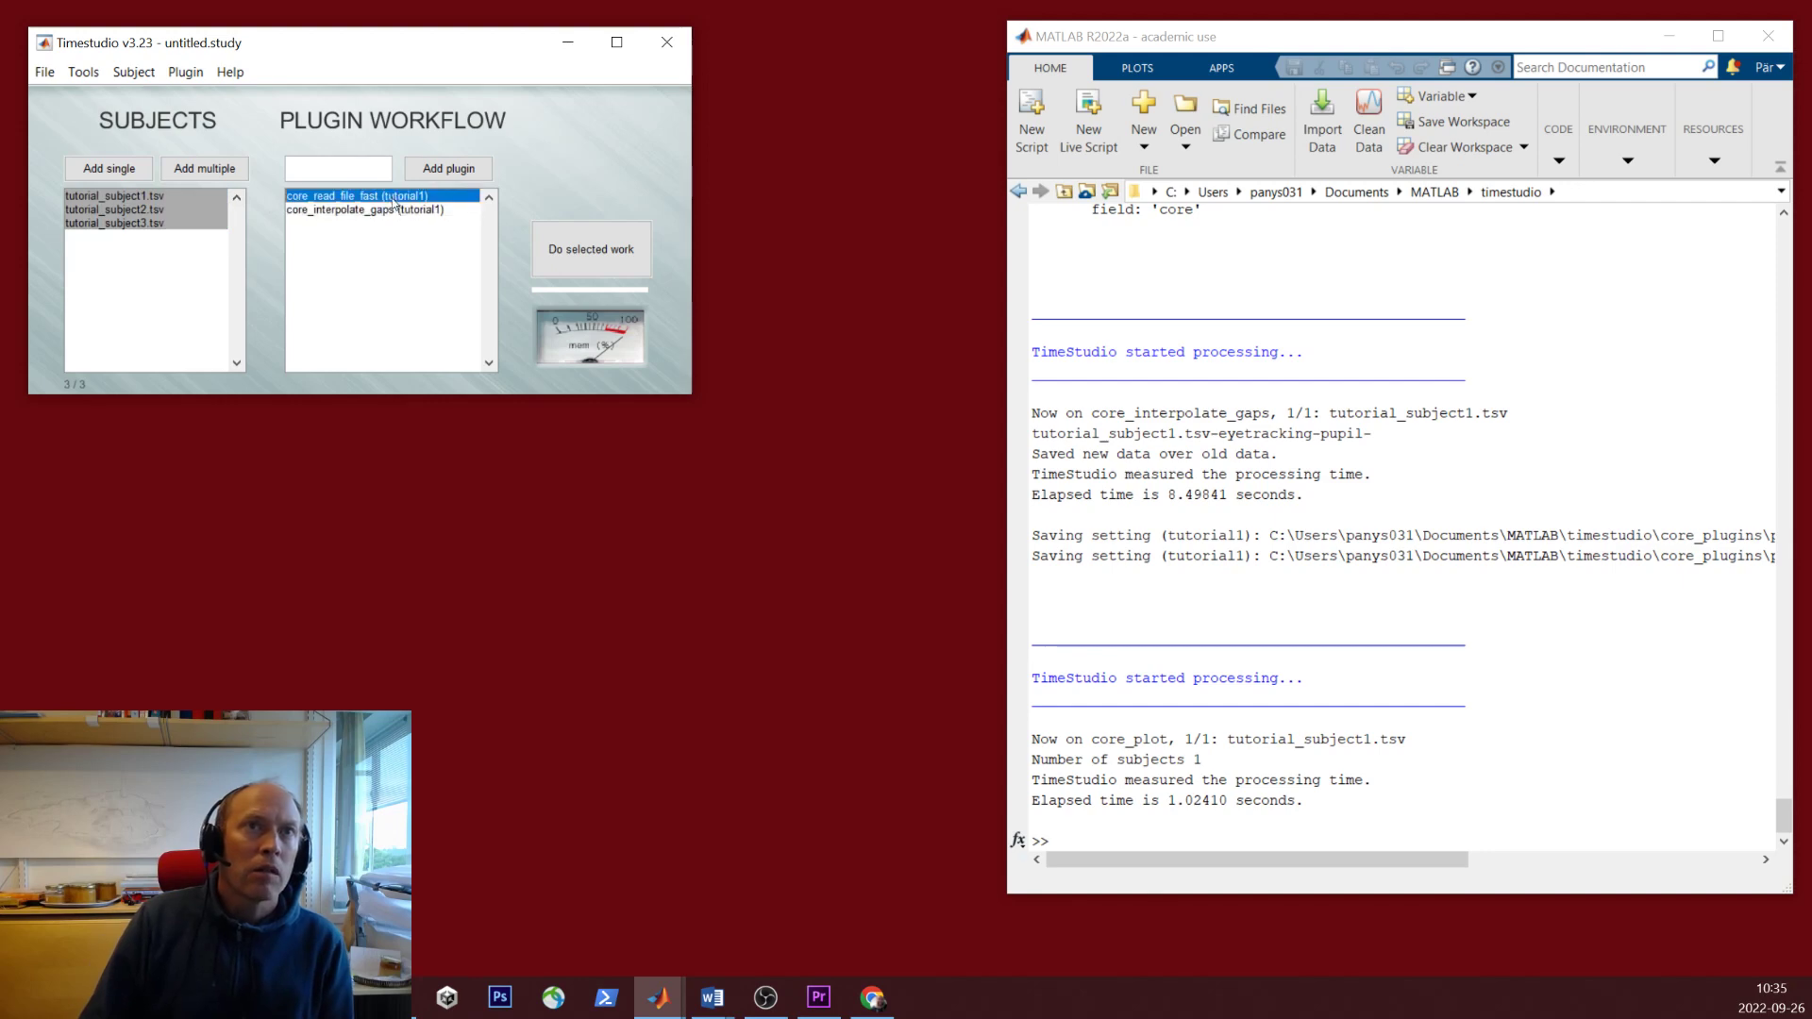
click(591, 249)
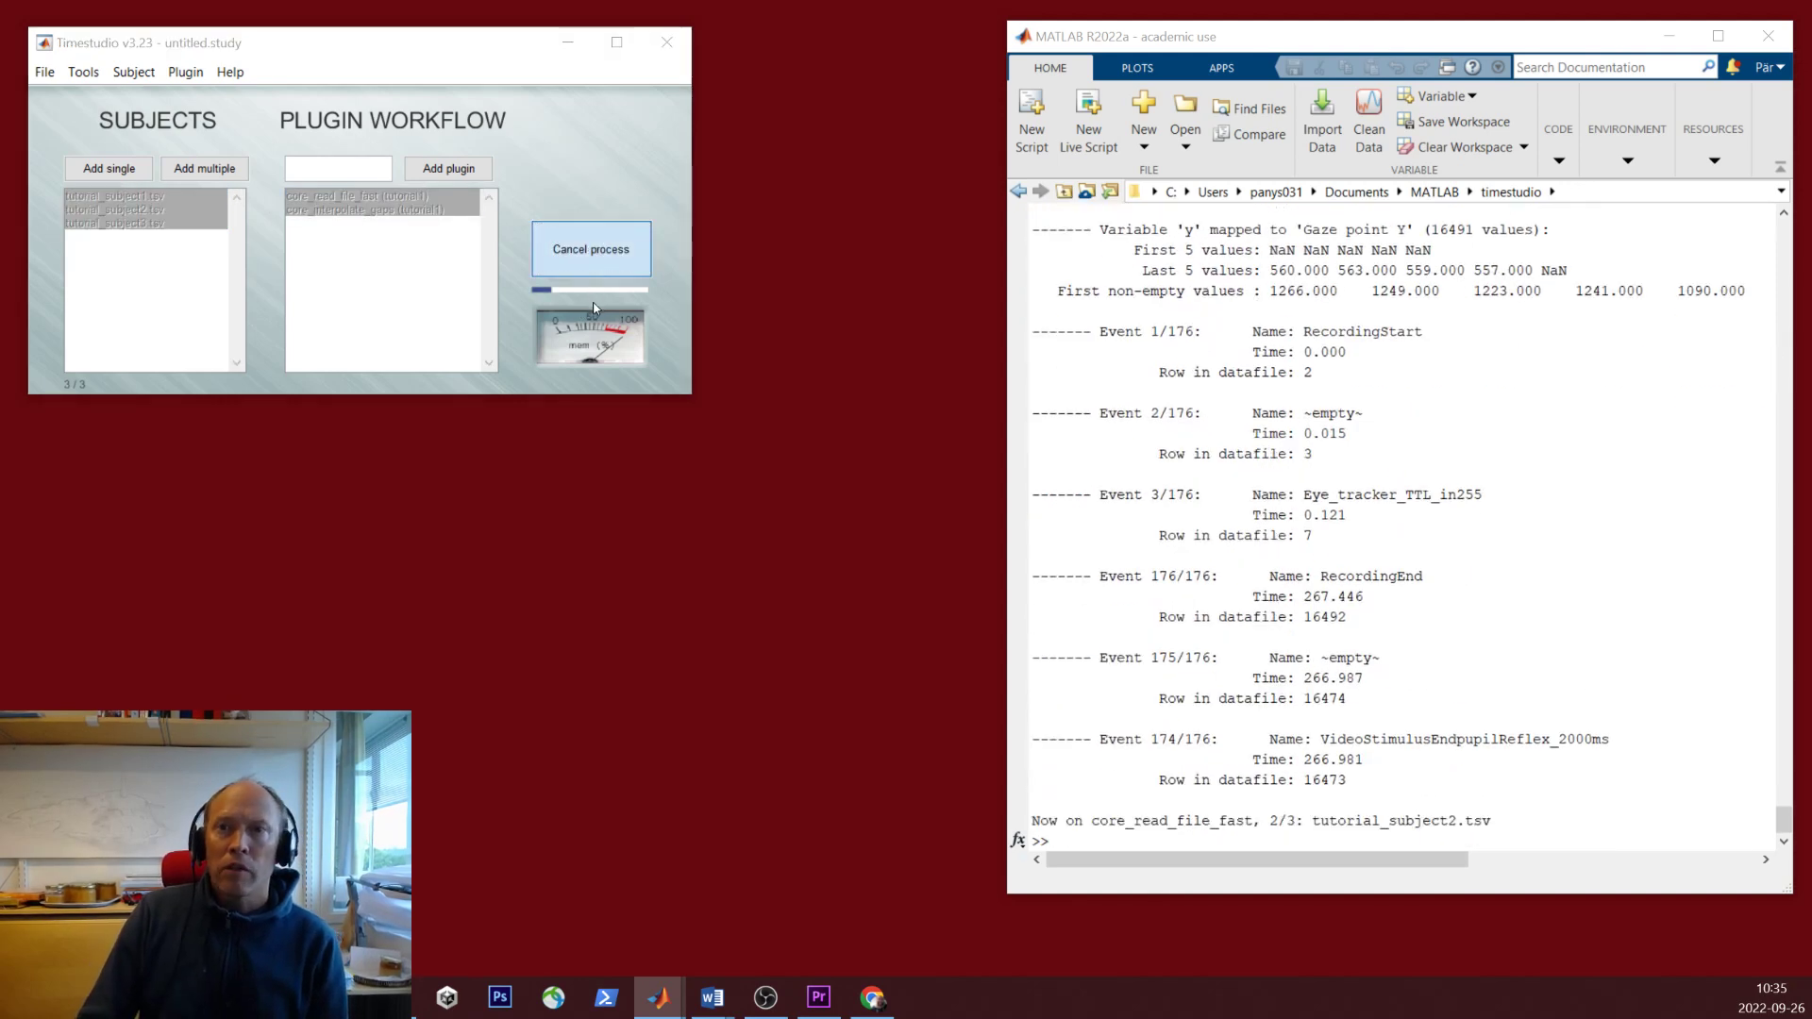